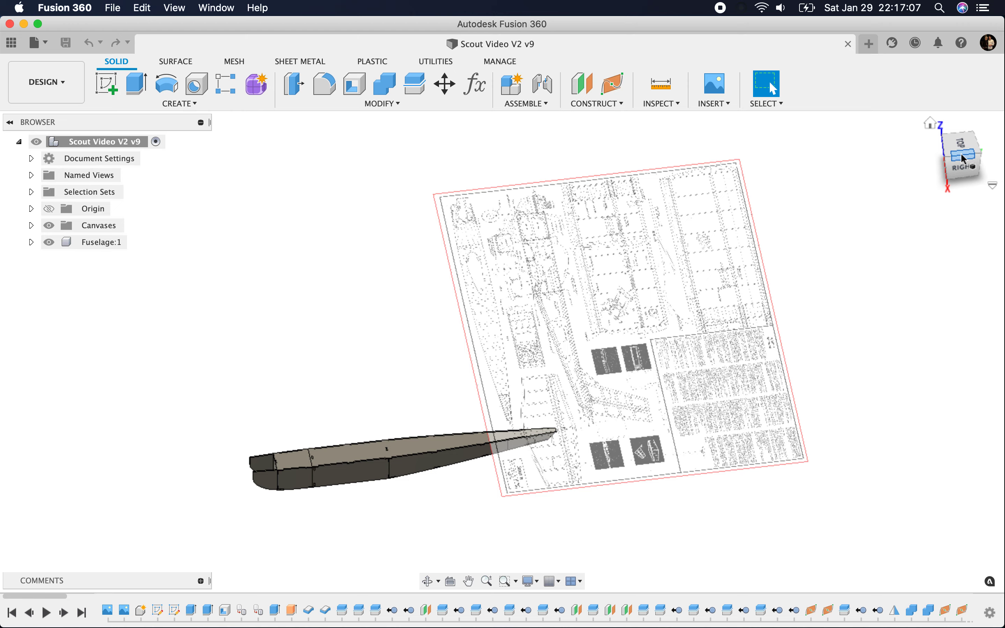
pyautogui.click(964, 159)
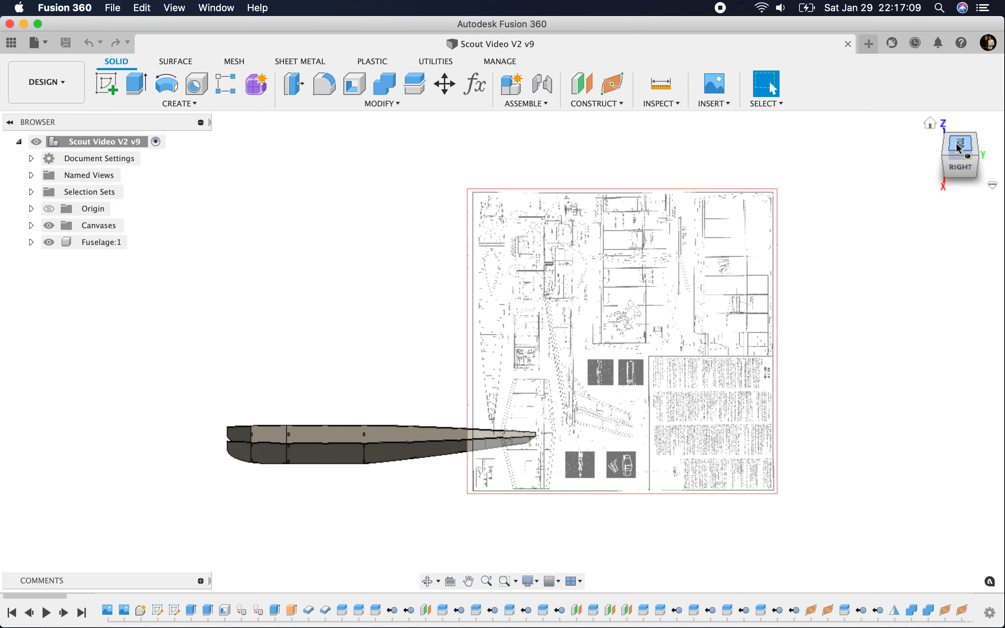
pyautogui.click(932, 174)
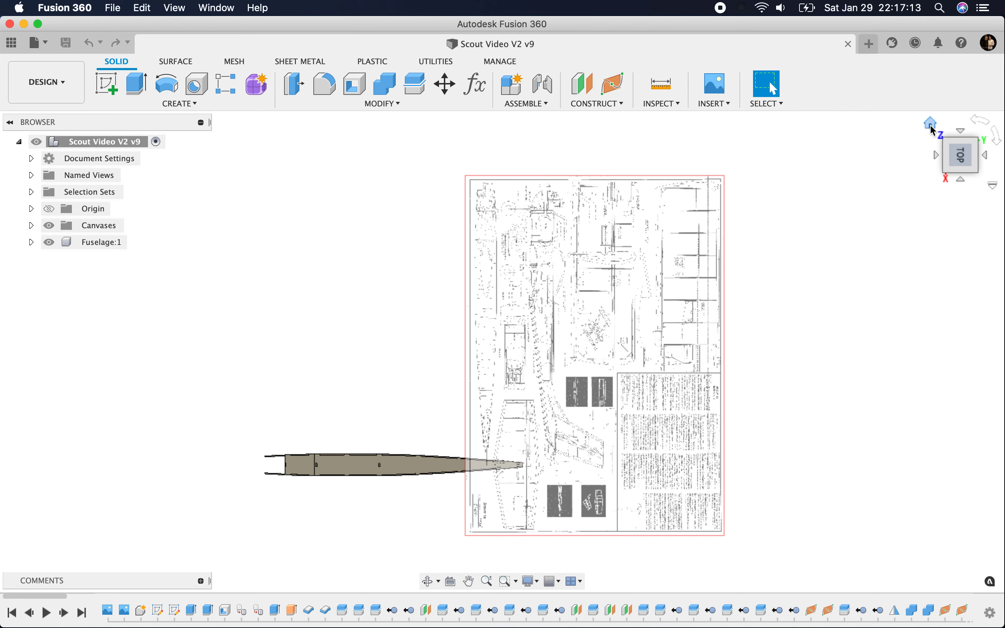
pyautogui.click(932, 129)
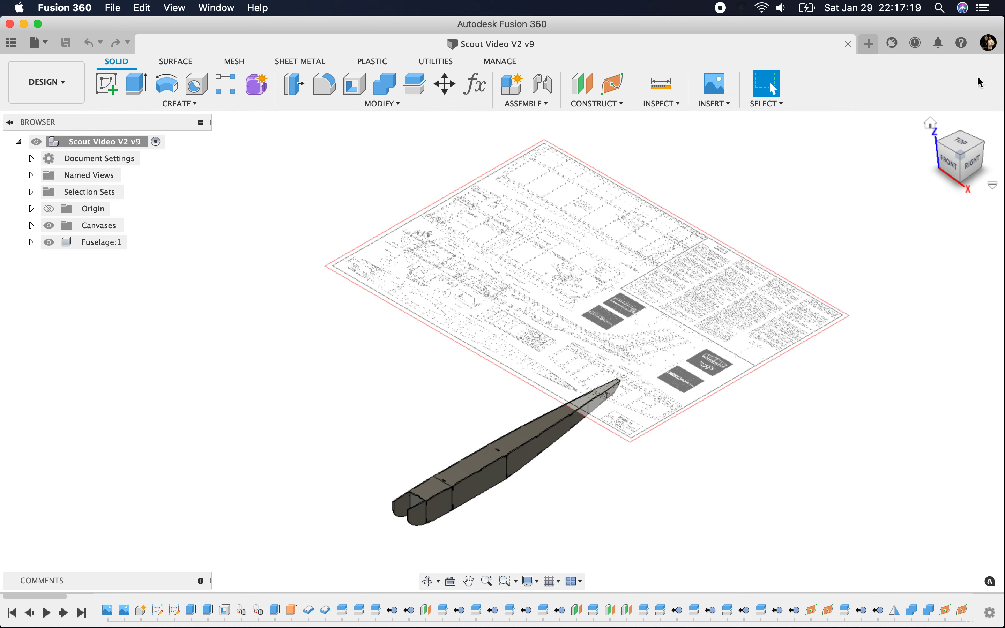
pyautogui.click(961, 146)
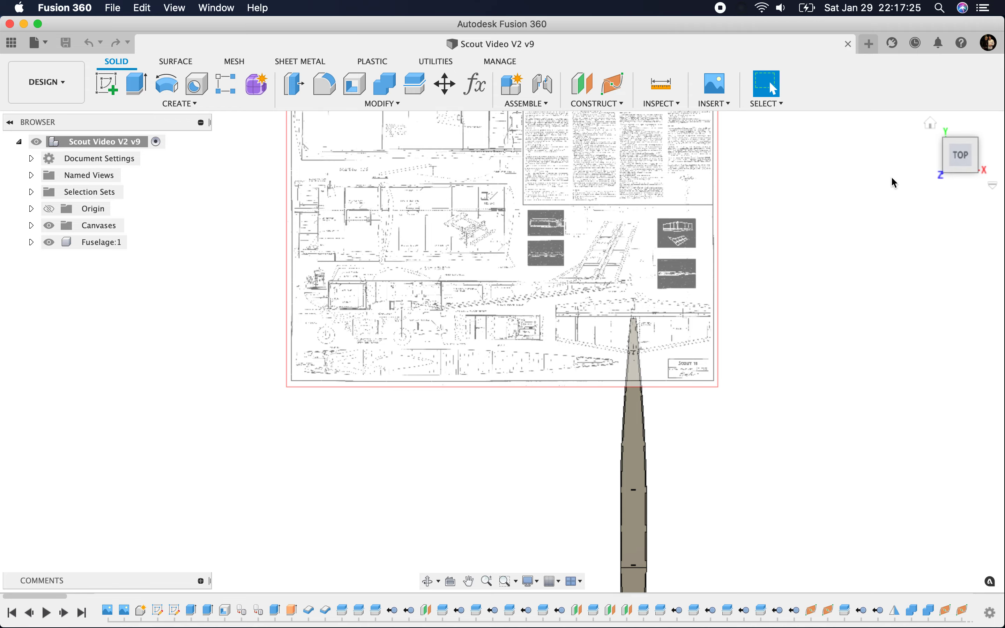
pyautogui.moveTo(961, 148)
pyautogui.mouseDown()
pyautogui.moveTo(918, 181)
pyautogui.moveTo(792, 207)
pyautogui.mouseUp()
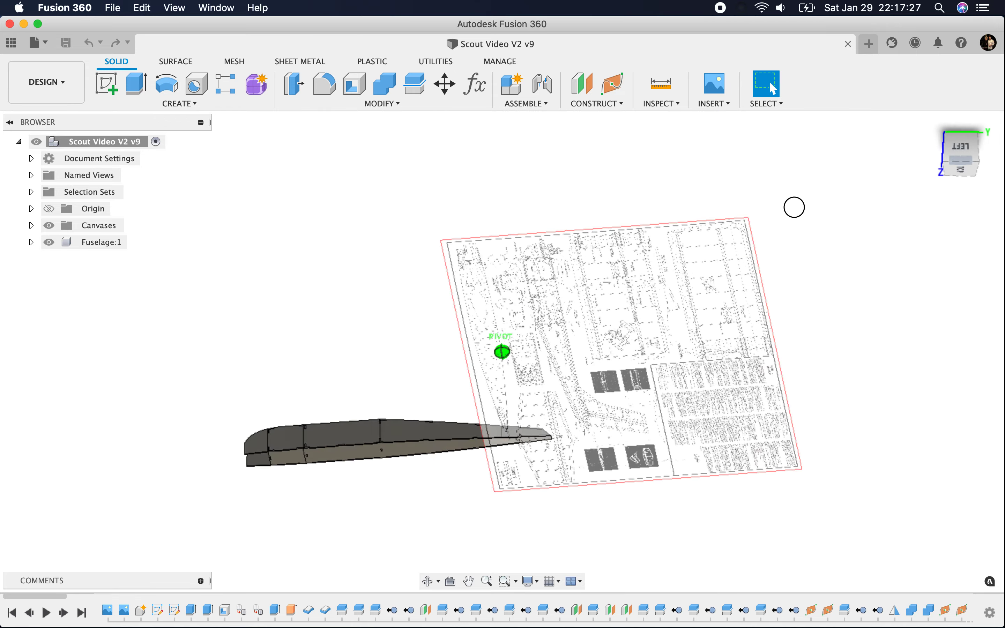
# Step: Create an internal standard component named Horizontal Stabilizer under the top-level assembly
pyautogui.rightClick(131, 149)
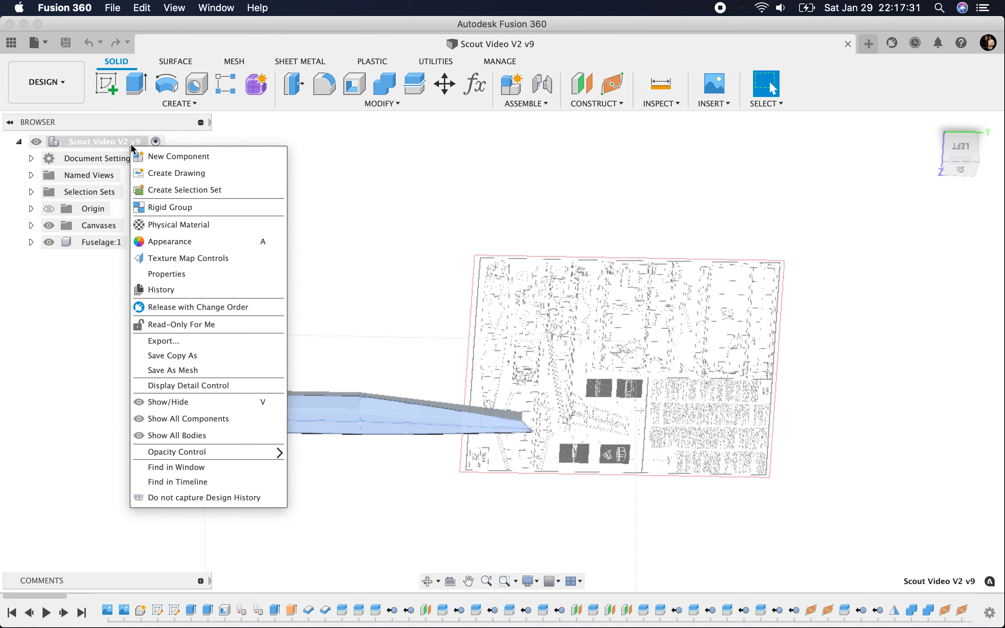
pyautogui.click(145, 157)
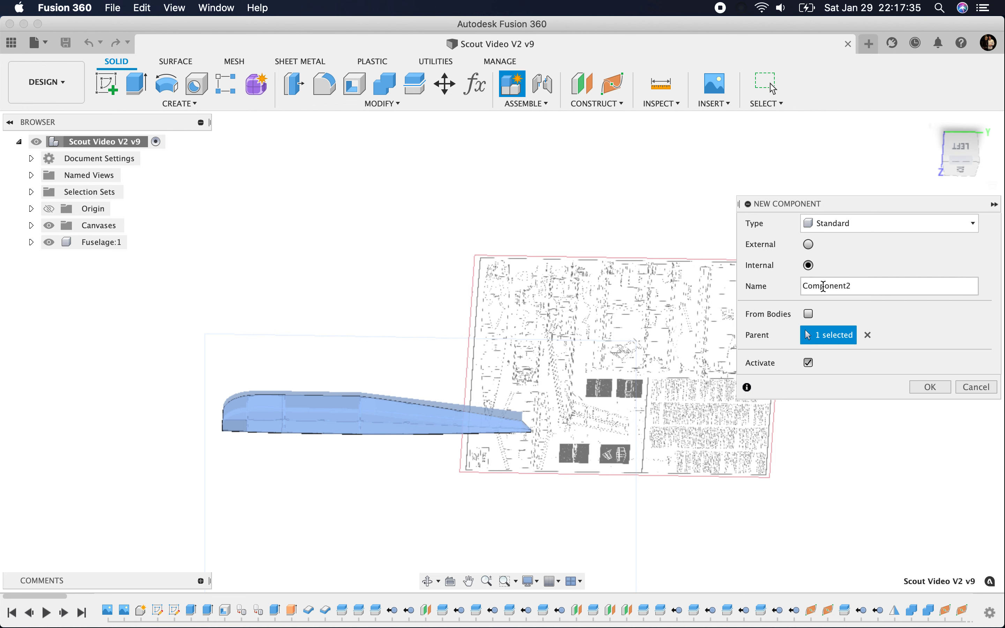
pyautogui.doubleClick(825, 287)
pyautogui.write('Horizontal Stabilizer')
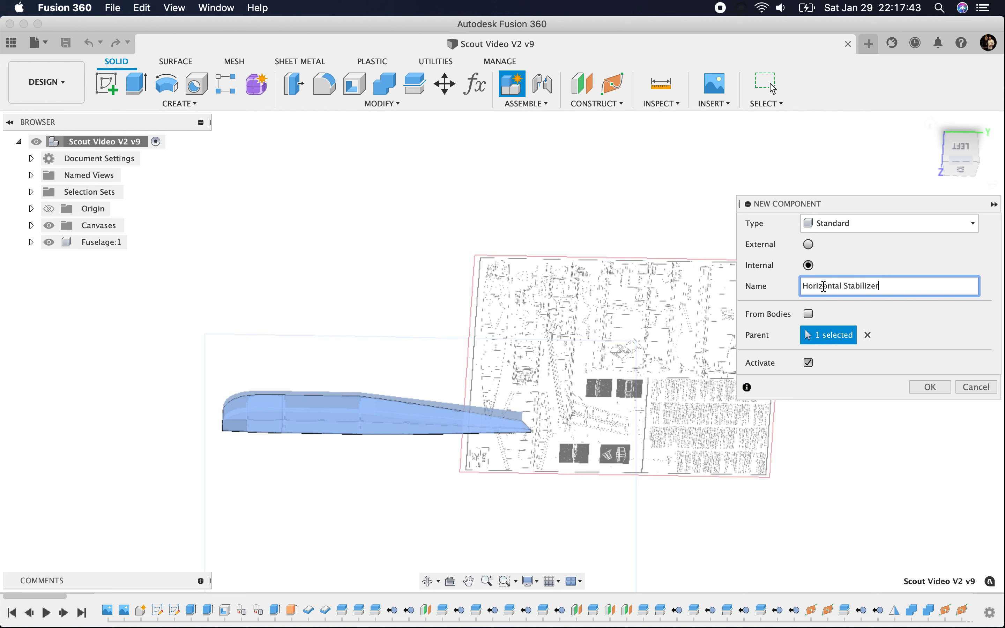
pyautogui.press('Return')
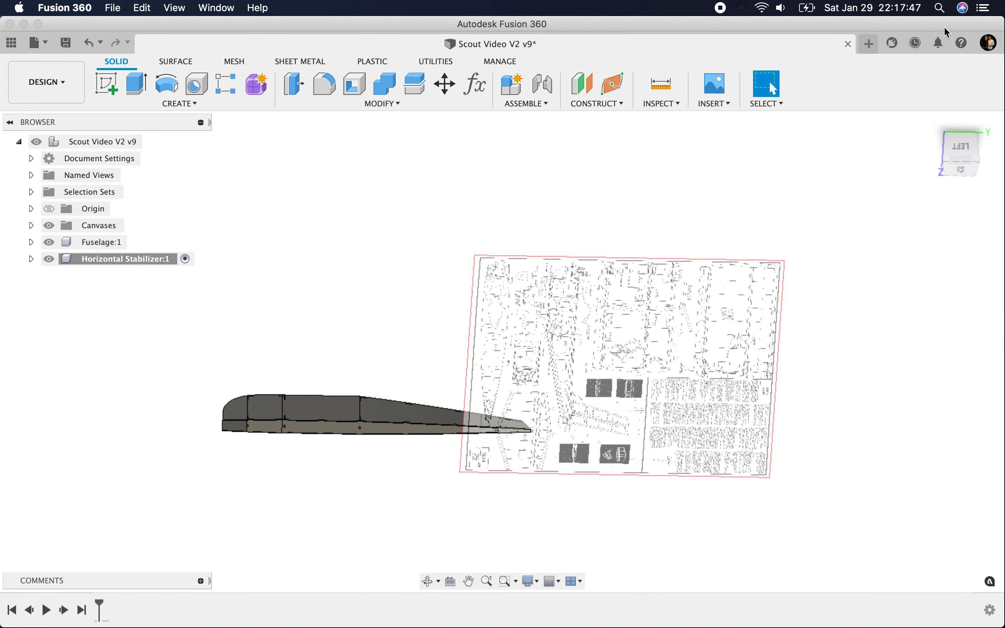
# Step: Examine how the fuselage tail lines up with the horizontal stabilizer drawing on the plan canvas
pyautogui.moveTo(945, 141)
pyautogui.keyDown('shift'); pyautogui.mouseDown(button='middle')
pyautogui.moveTo(884, 247)
pyautogui.moveTo(910, 198)
pyautogui.moveTo(907, 155)
pyautogui.moveTo(941, 185)
pyautogui.mouseUp(button='middle'); pyautogui.keyUp('shift')
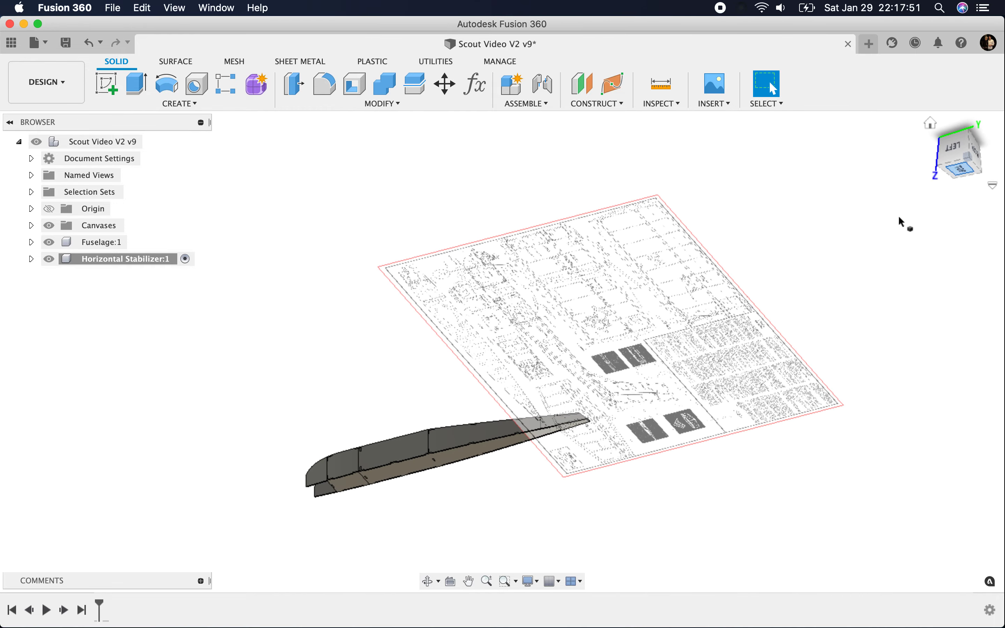
pyautogui.click(959, 169)
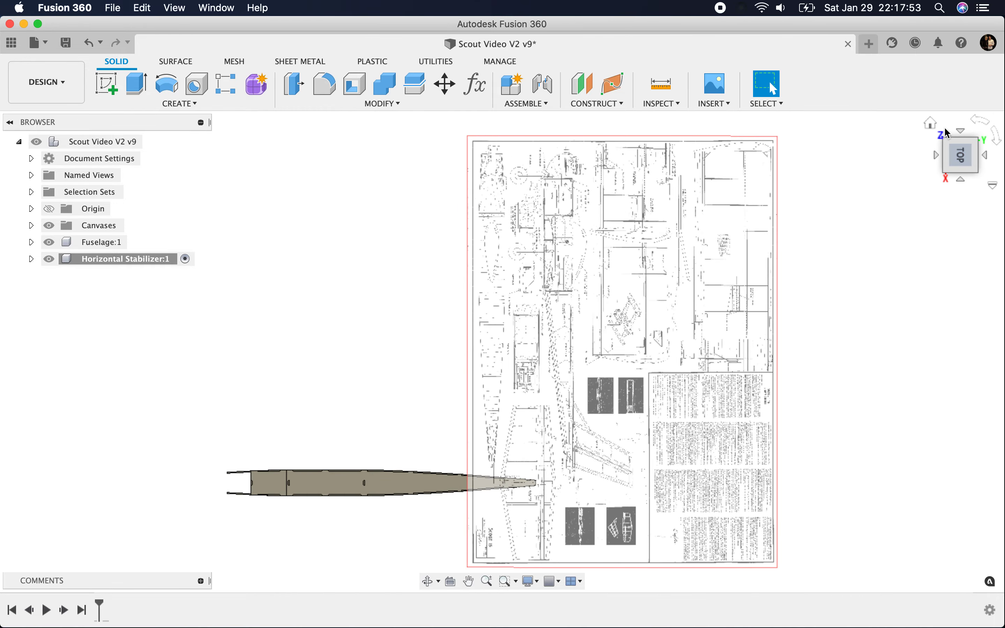
pyautogui.click(931, 123)
pyautogui.scroll(3, 645, 404)
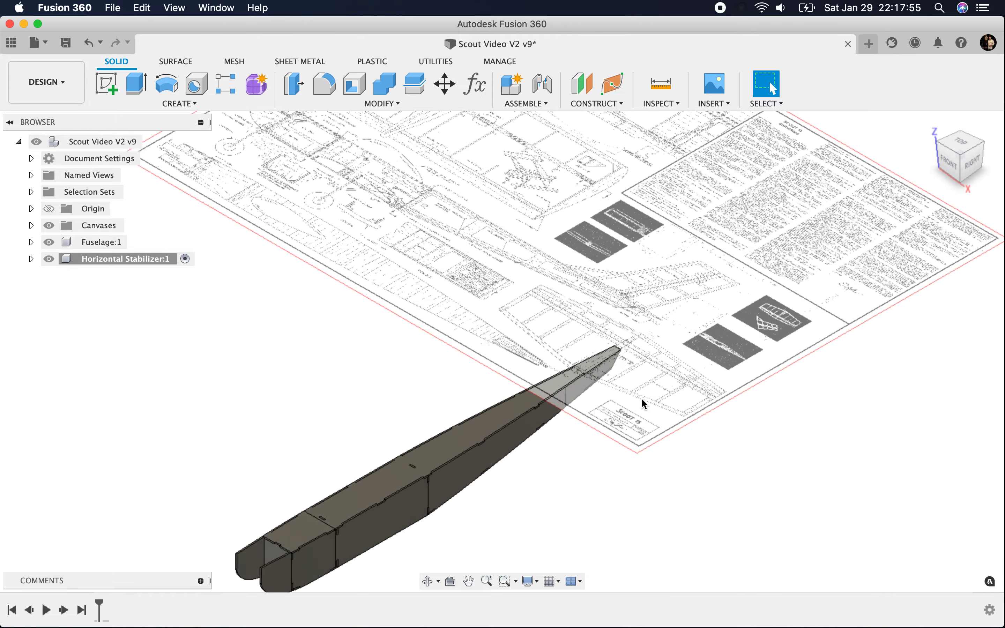
pyautogui.scroll(6, 645, 404)
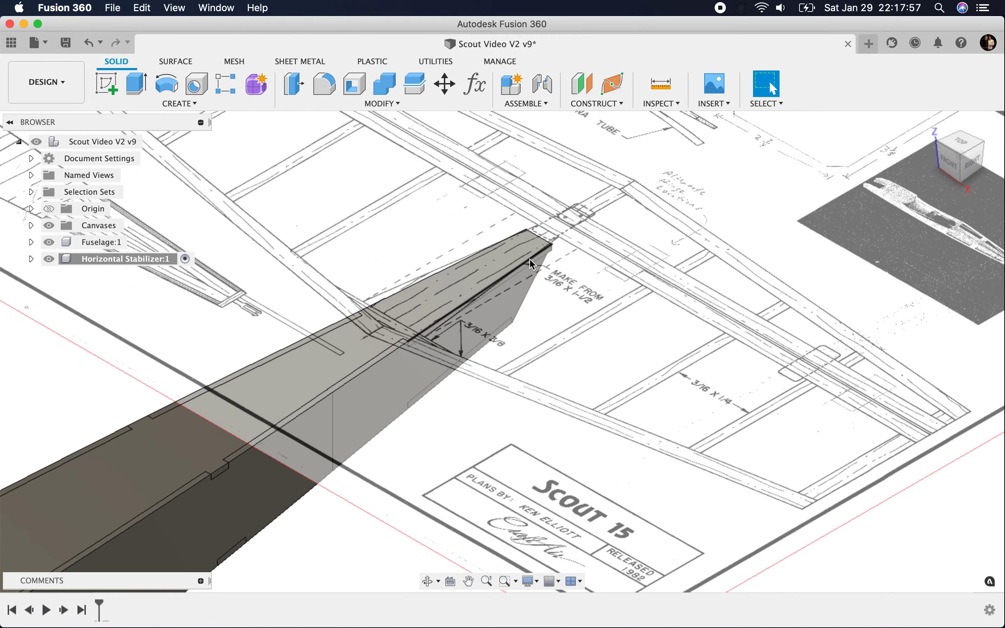
pyautogui.scroll(1, 533, 265)
pyautogui.moveTo(970, 160); pyautogui.dragTo(896, 164)
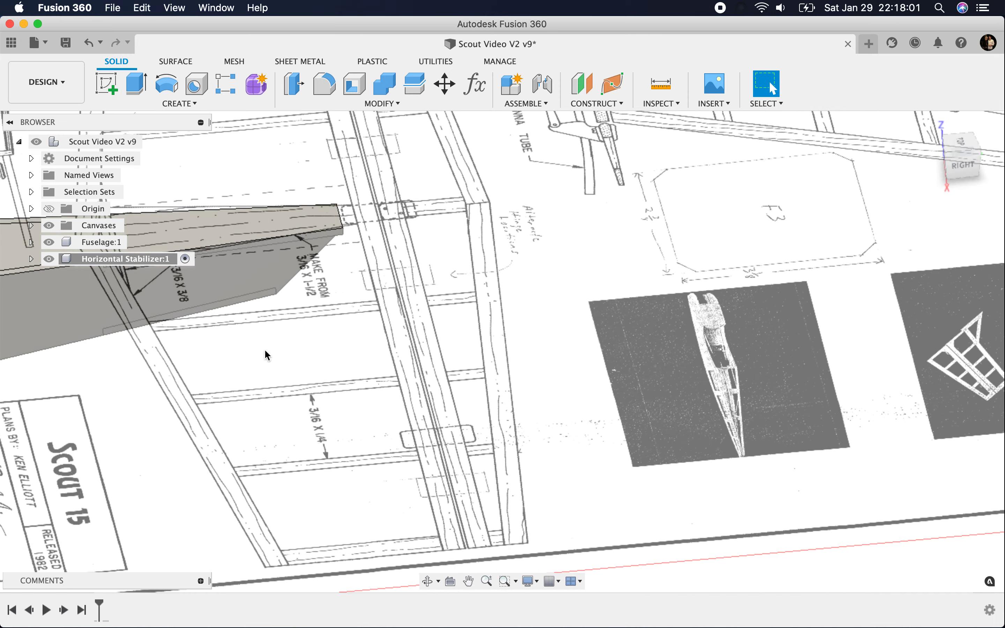
pyautogui.scroll(-2, 439, 365)
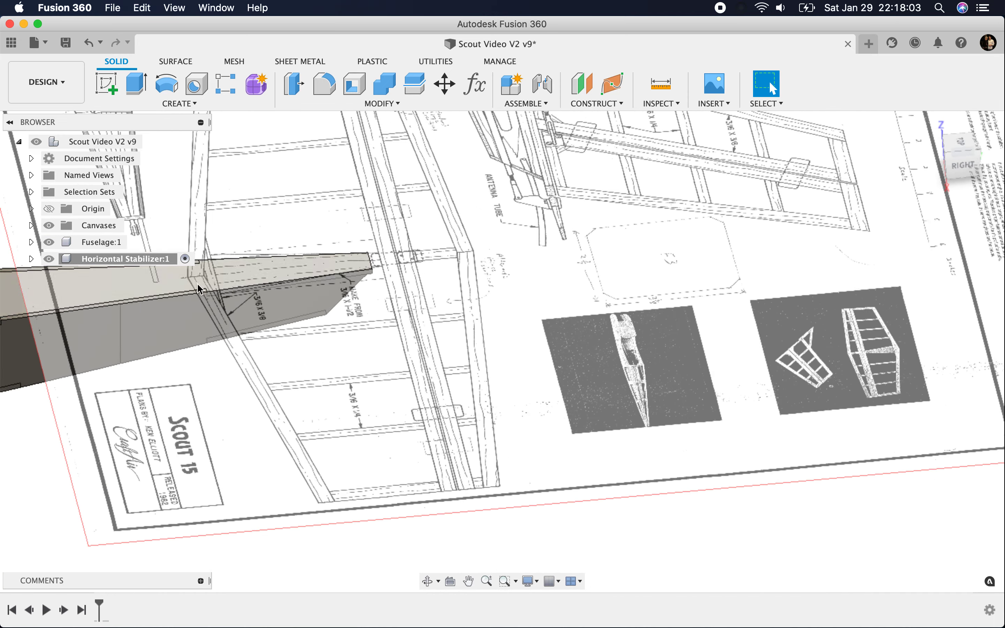
pyautogui.scroll(-1, 421, 286)
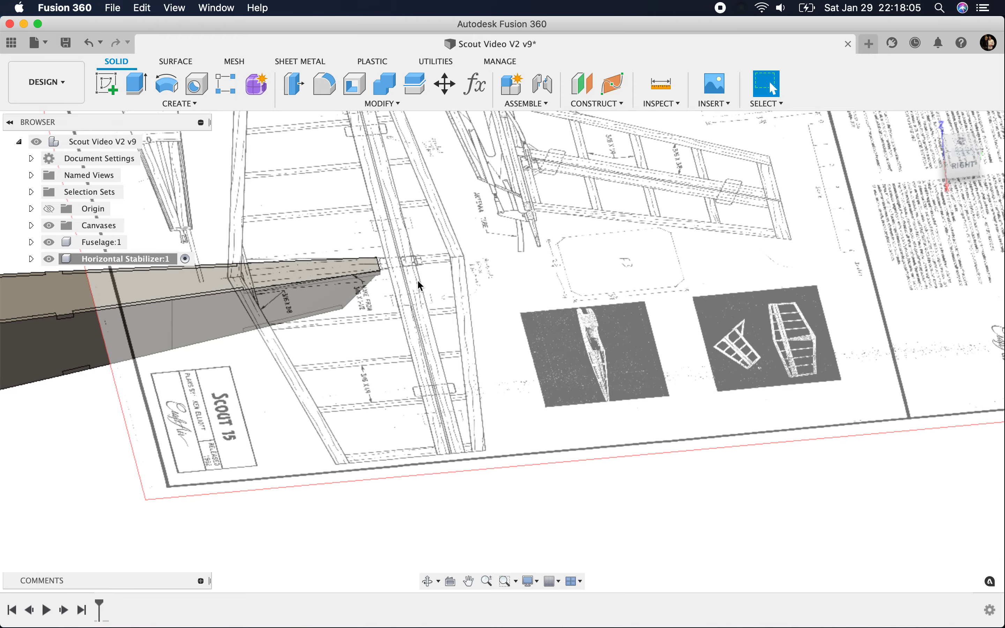
# Step: Start a sketch on the horizontal XY origin plane in the Horizontal Stabilizer component
pyautogui.click(958, 144)
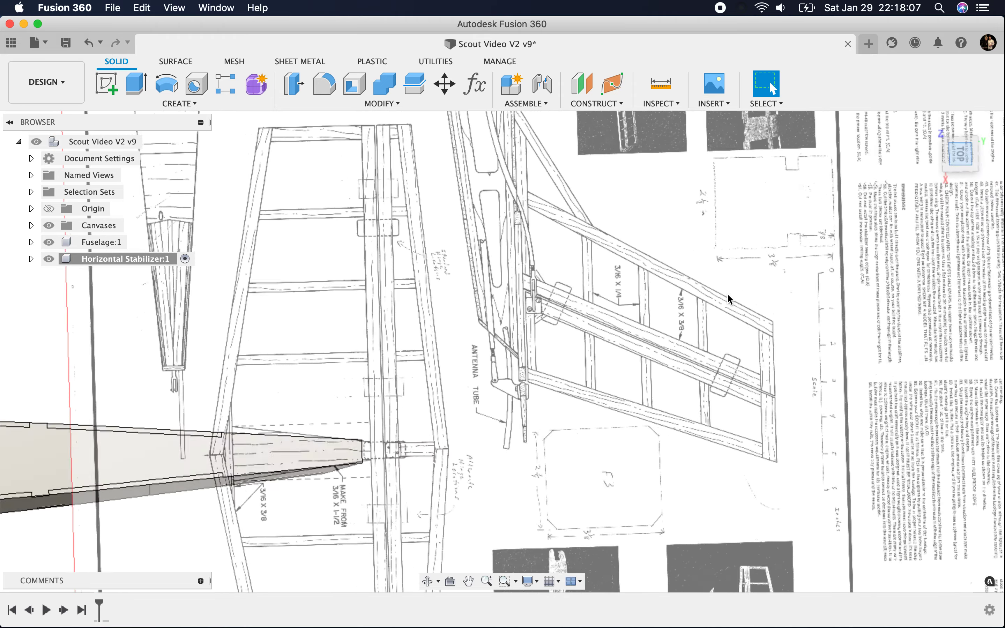
pyautogui.scroll(-2, 457, 282)
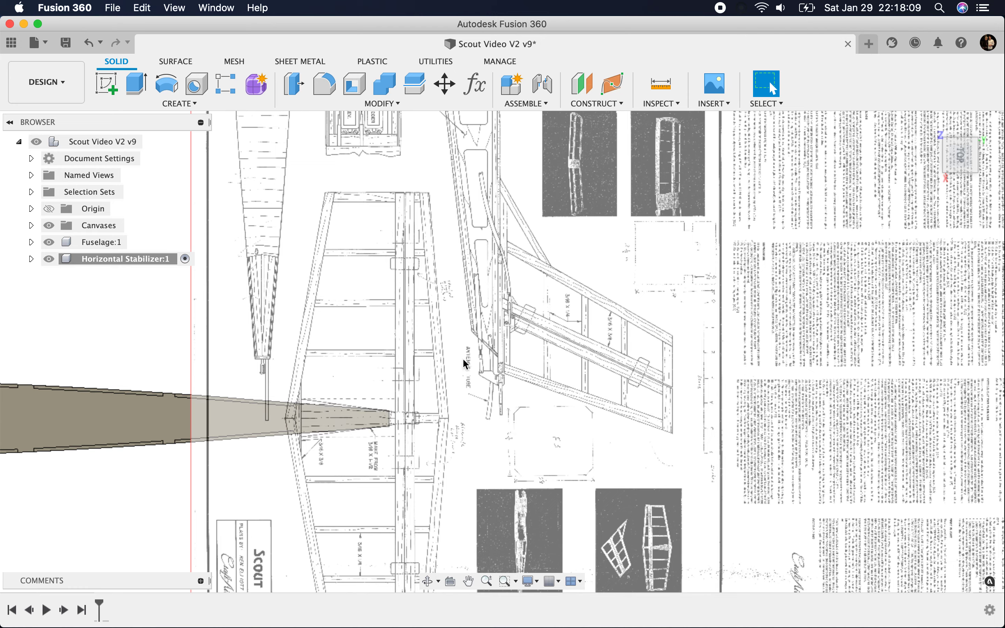
pyautogui.scroll(-1, 462, 360)
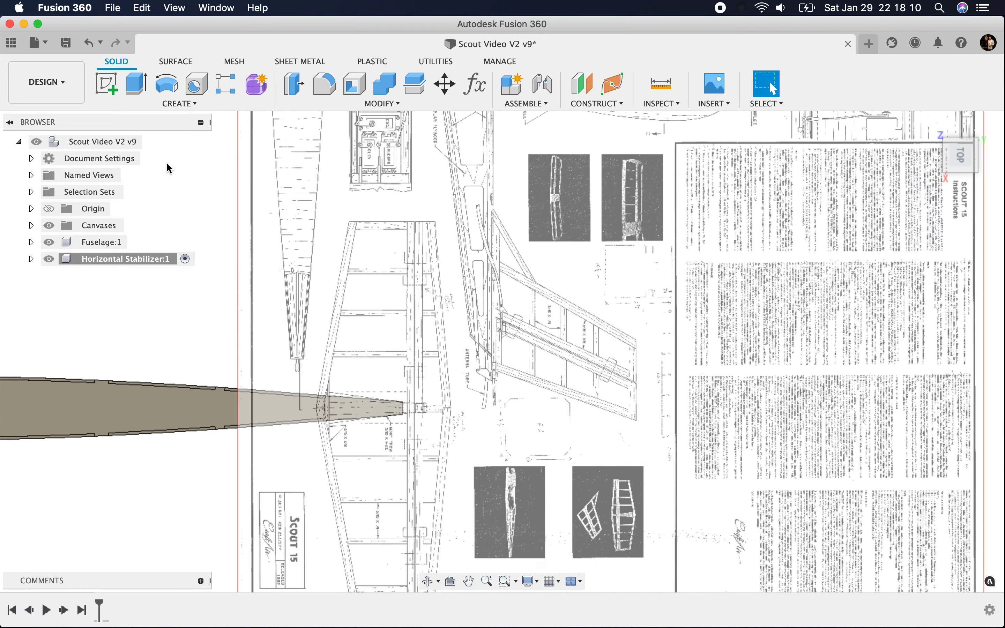
pyautogui.click(114, 93)
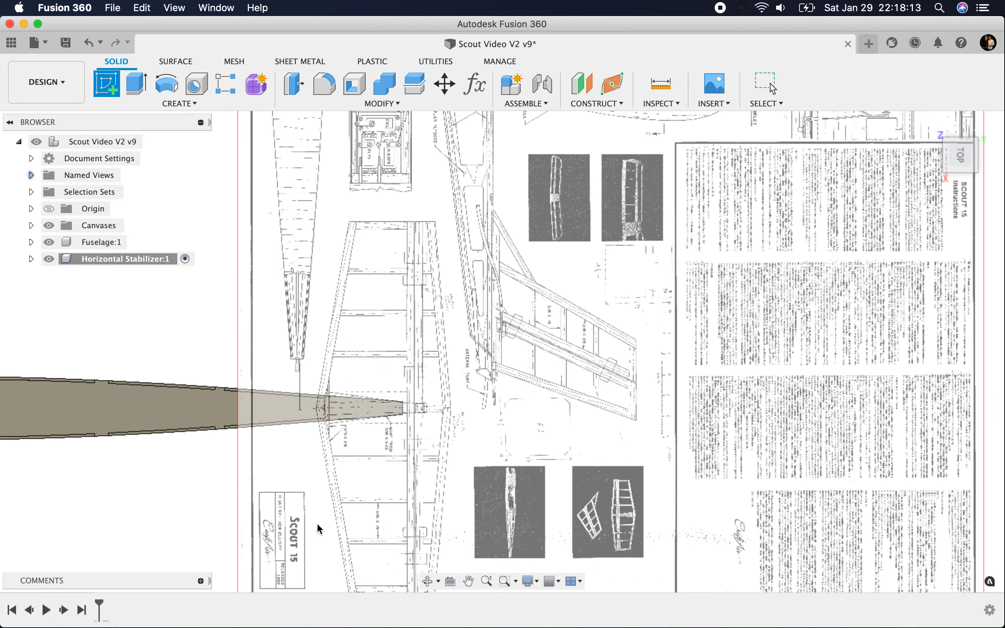
pyautogui.scroll(-3, 500, 438)
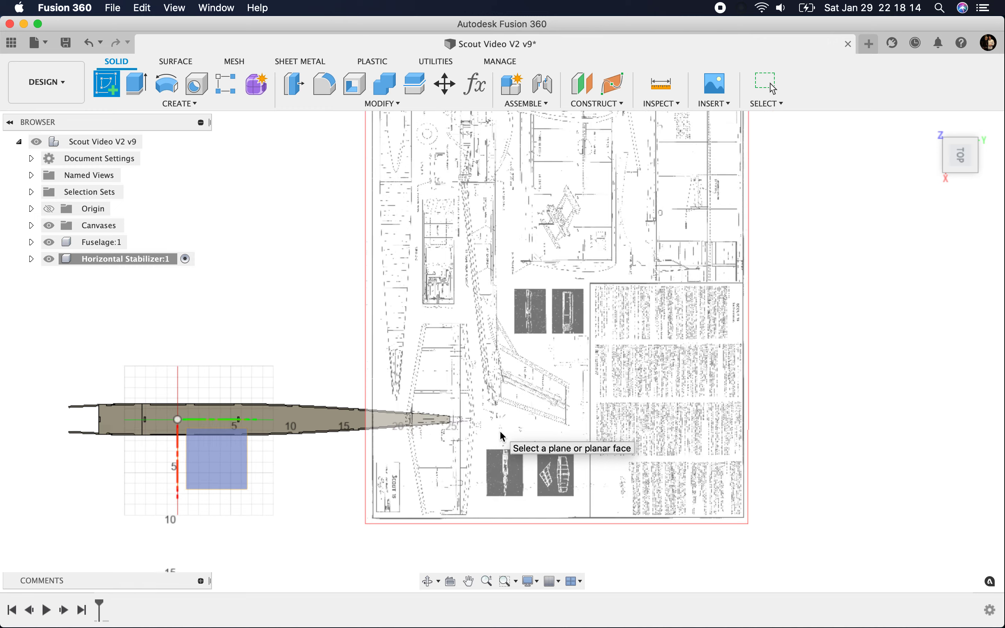
pyautogui.click(231, 487)
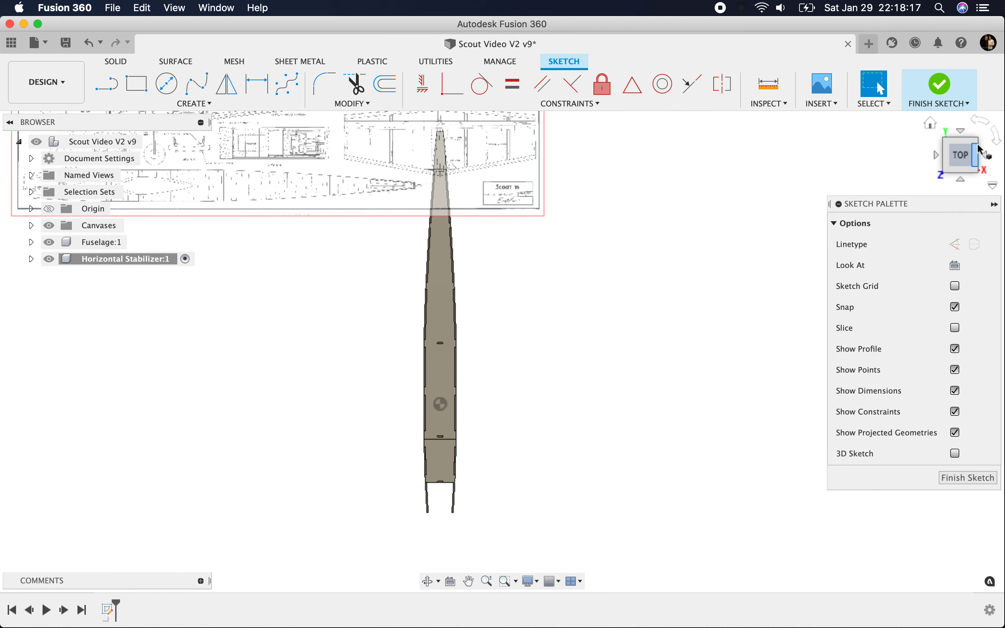
# Step: Draw a line about 31.4 in long from the origin along the fuselage centreline past the stabilizer, and make it a construction line
pyautogui.click(996, 135)
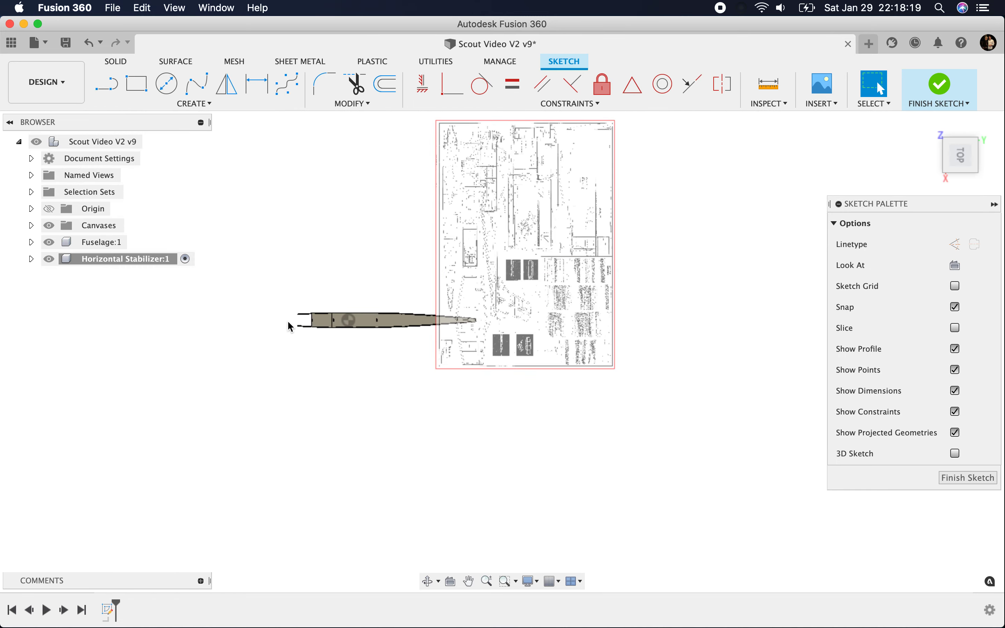
pyautogui.scroll(5, 478, 336)
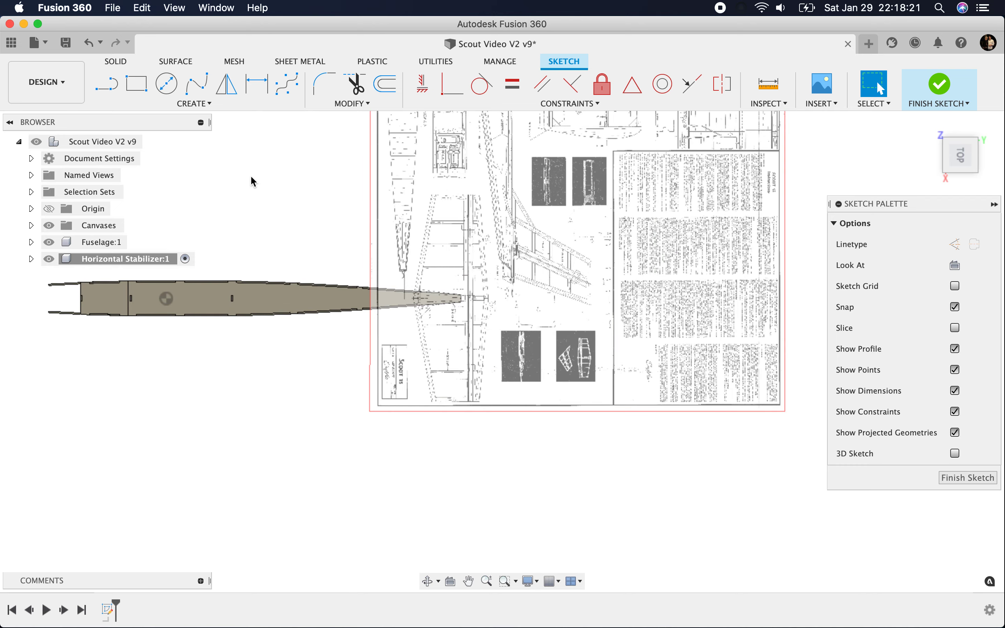
pyautogui.click(114, 92)
pyautogui.scroll(2, 356, 285)
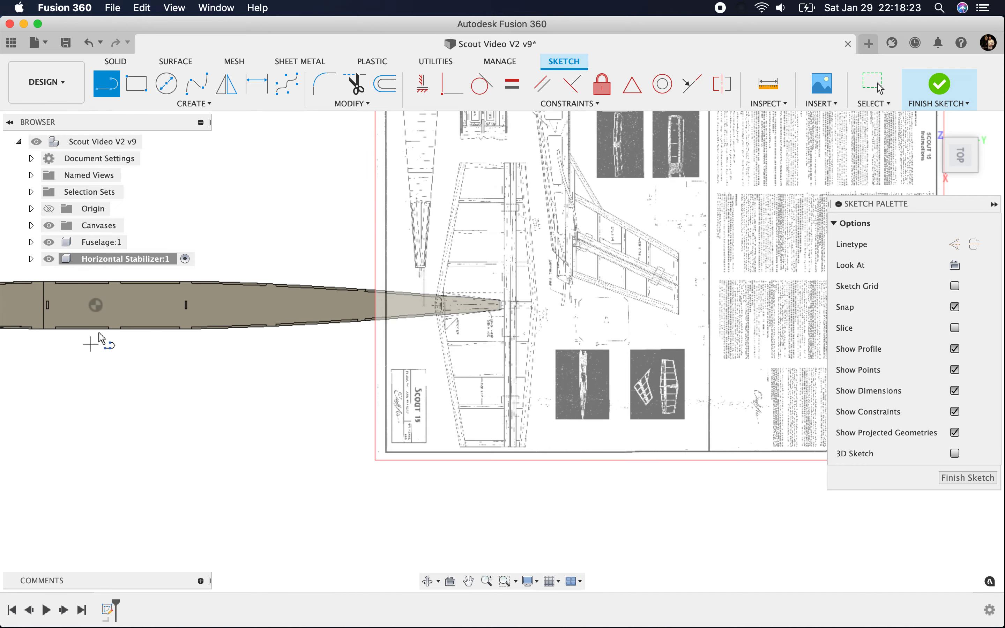
pyautogui.click(96, 306)
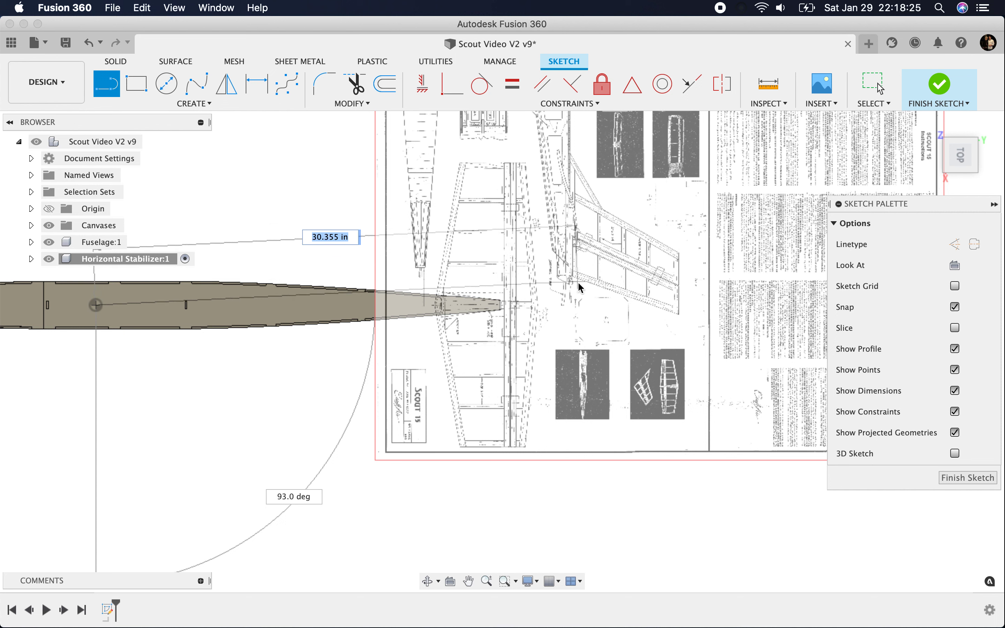
pyautogui.click(594, 307)
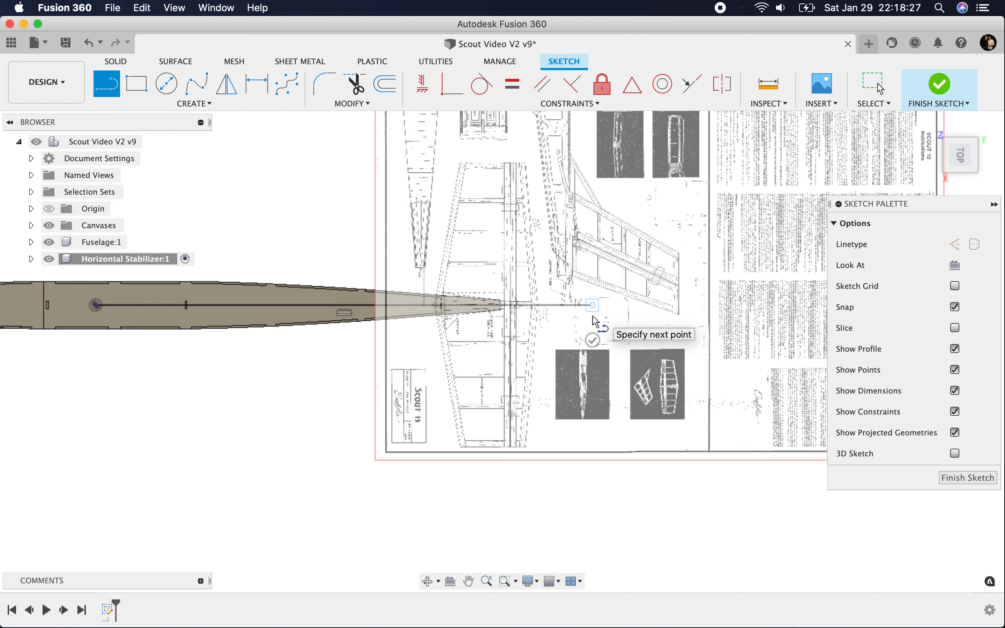
pyautogui.press('Escape')
pyautogui.click(874, 85)
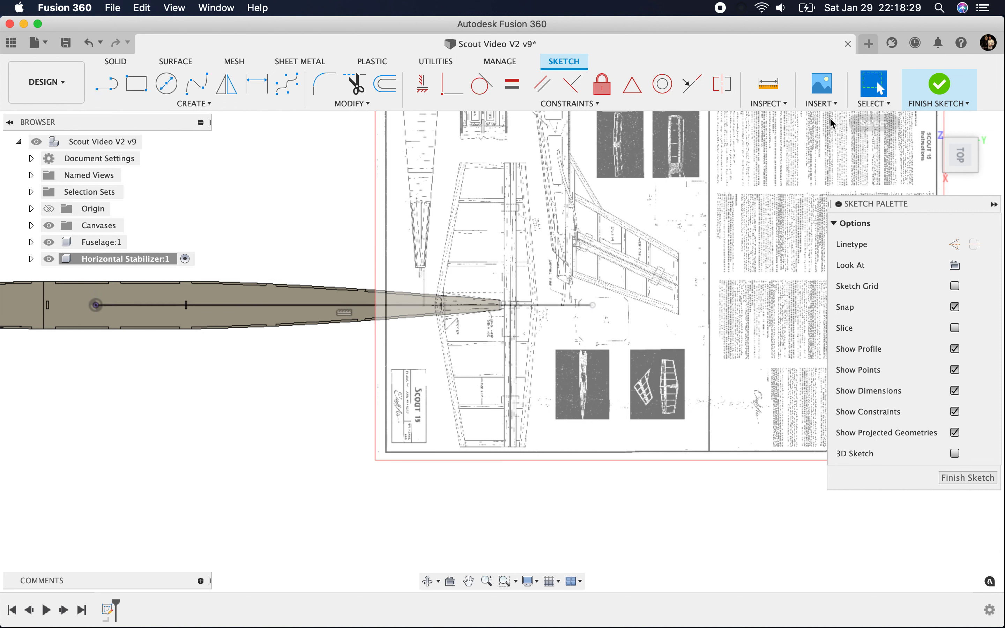
pyautogui.click(563, 307)
pyautogui.press('x')
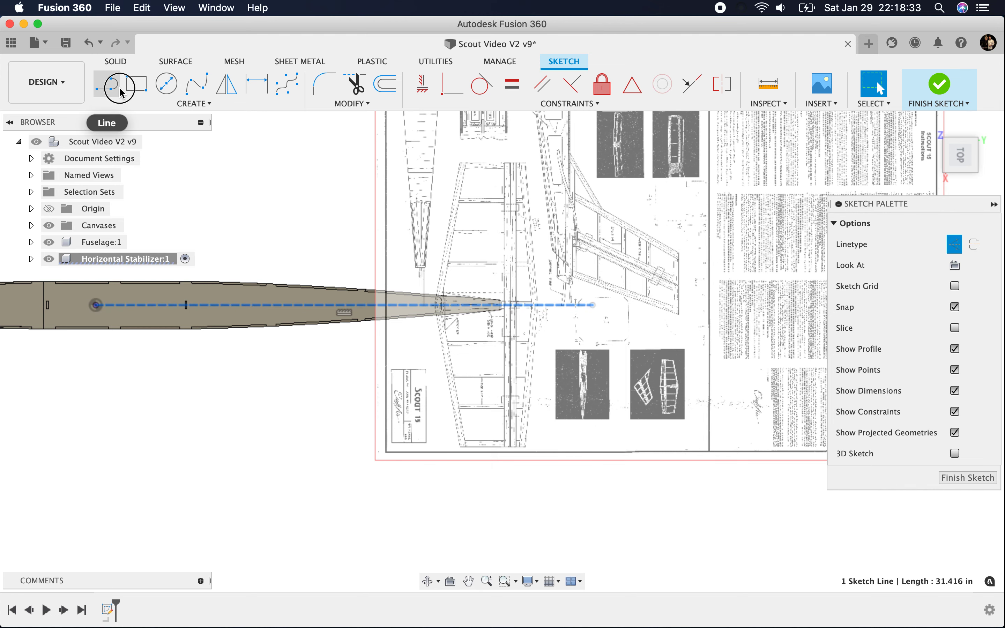
# Step: Hide the fuselage and draw a line about 9.14 in long along the stabilizer's leading edge, from the centreline to the tip corner
pyautogui.click(106, 84)
pyautogui.scroll(5, 416, 303)
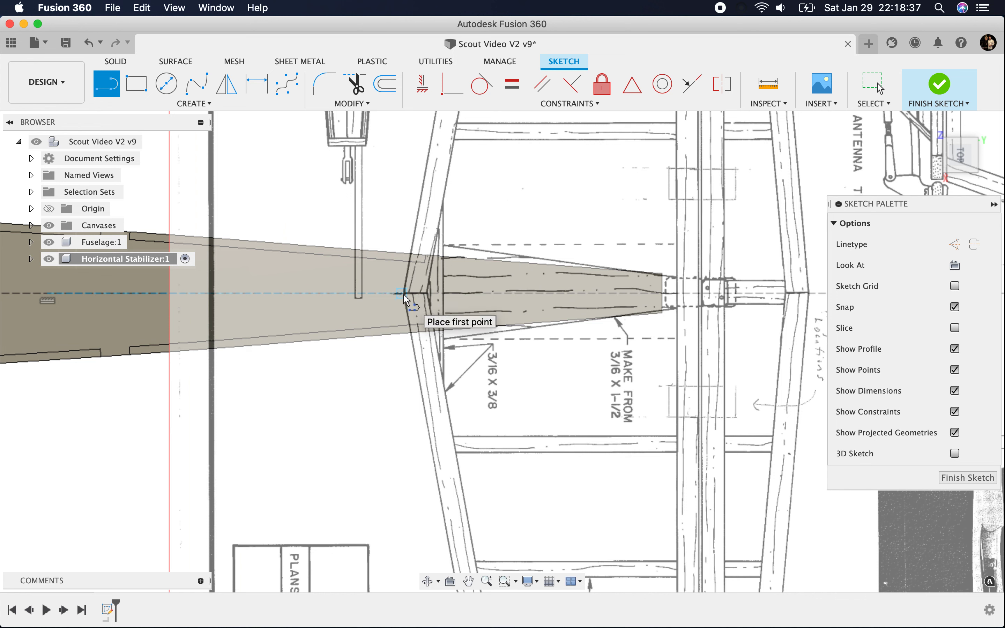
pyautogui.click(49, 242)
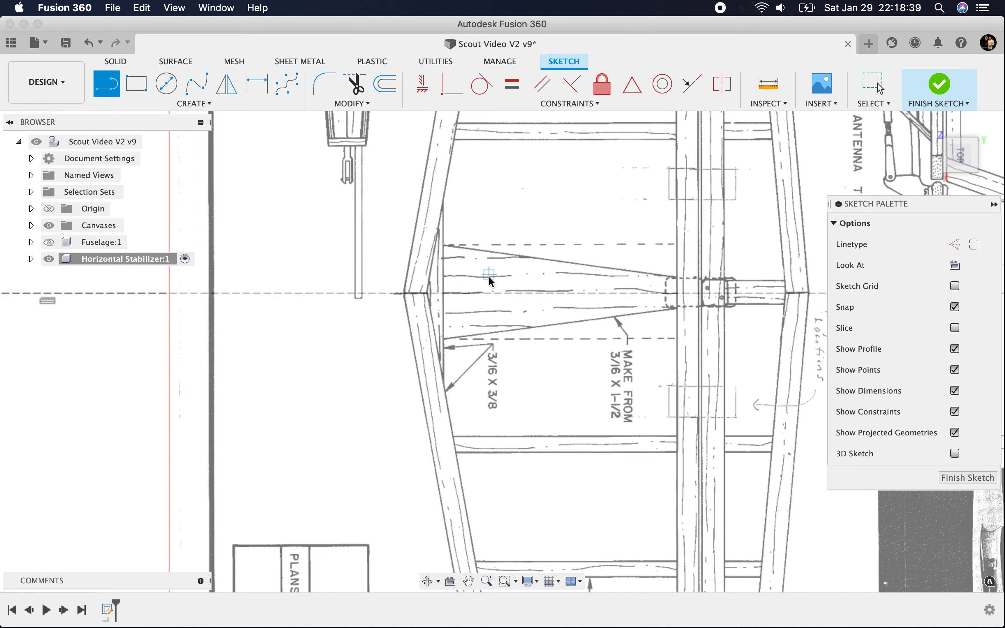
pyautogui.click(405, 293)
pyautogui.scroll(-5, 357, 316)
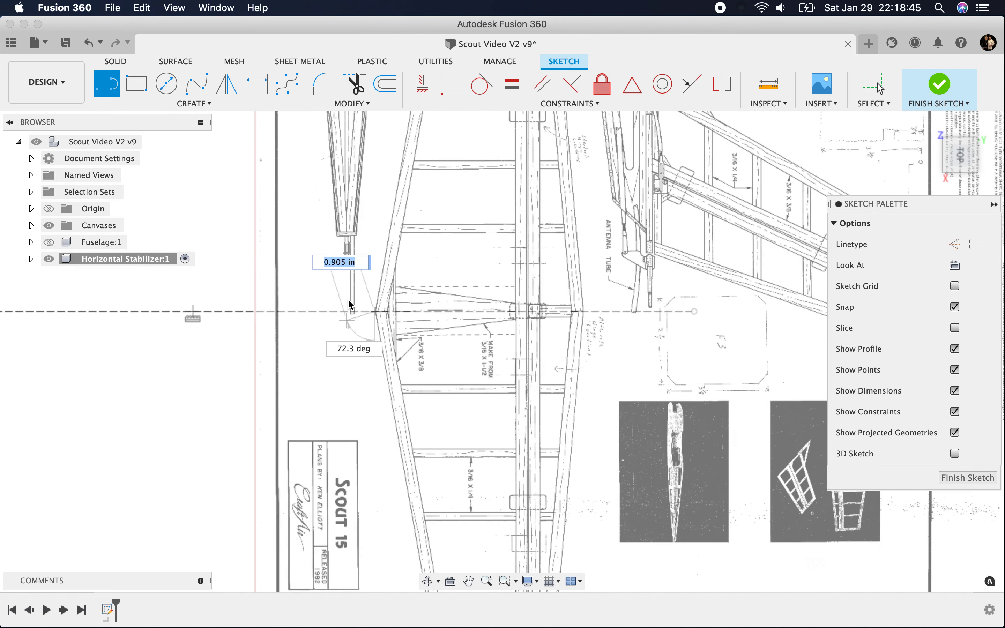
pyautogui.scroll(10, 351, 305)
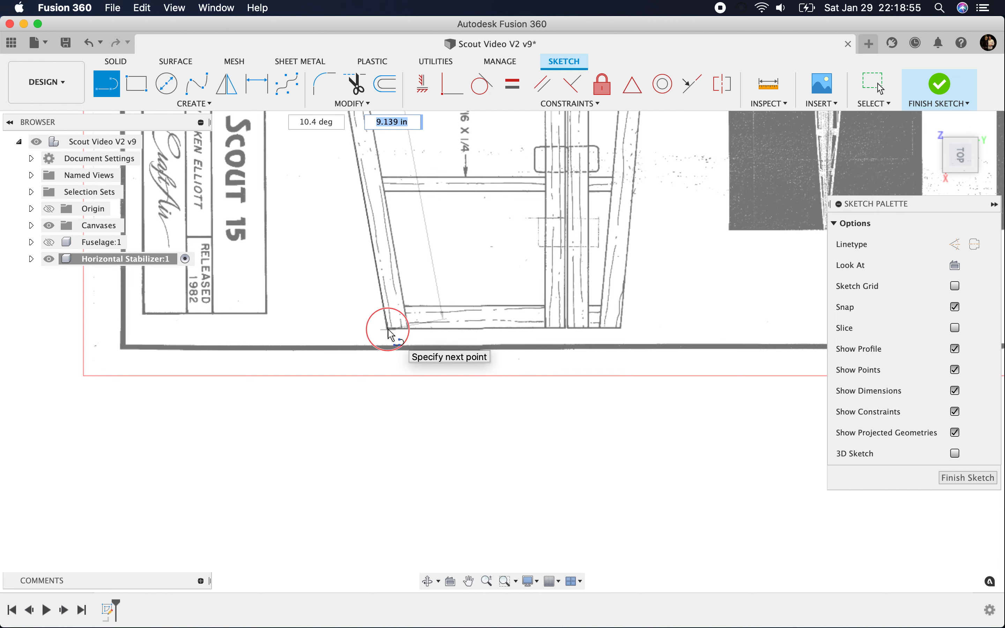
pyautogui.click(389, 329)
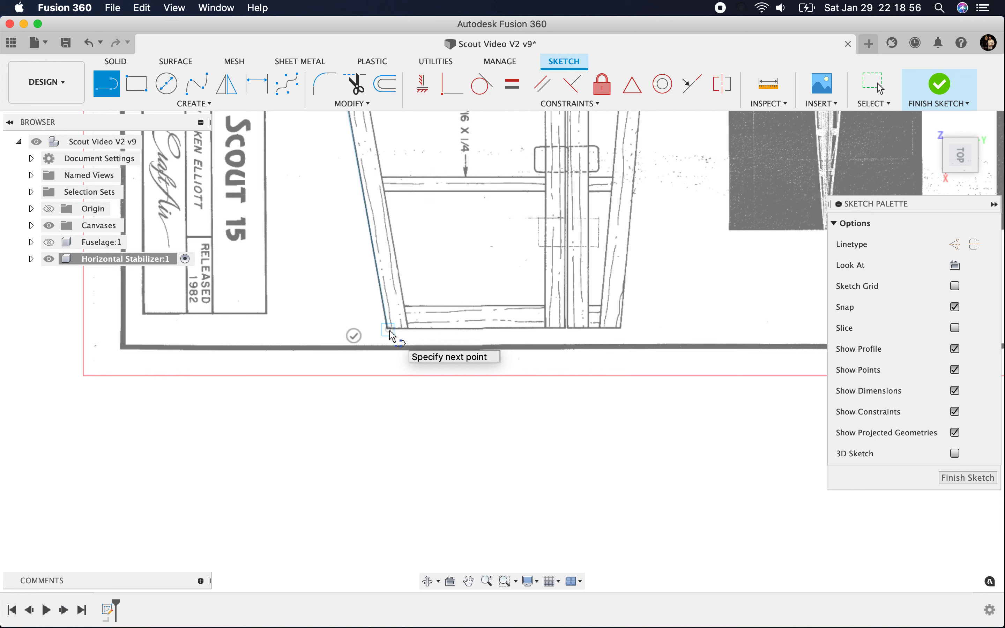
# Step: Continue the outline with a tip line about 4.15 in long and a trailing-edge line about 9.06 in long, ending on the centreline
pyautogui.click(626, 330)
pyautogui.scroll(-5, 489, 422)
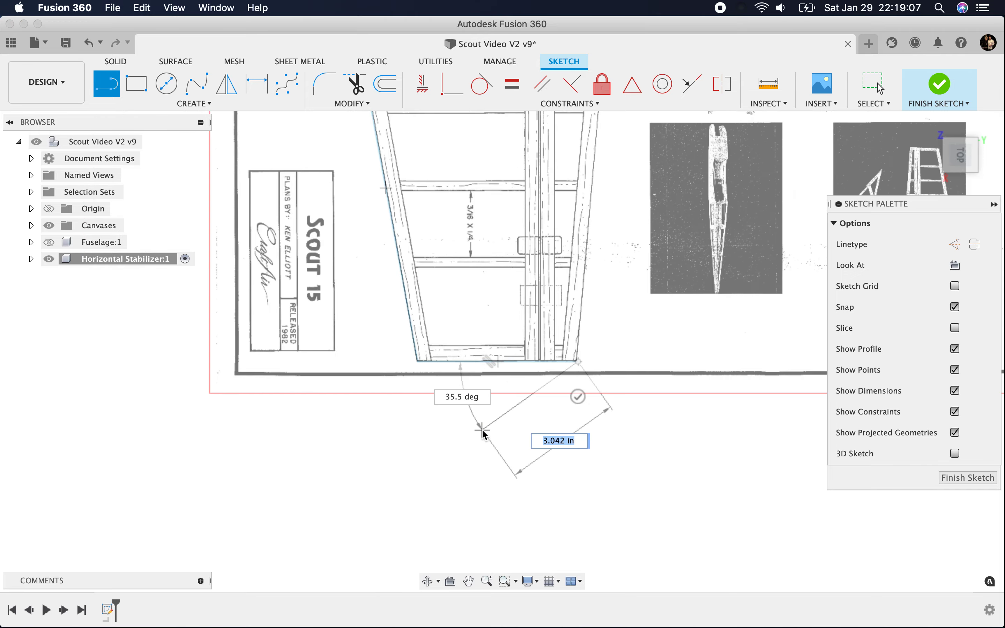
pyautogui.scroll(8, 569, 175)
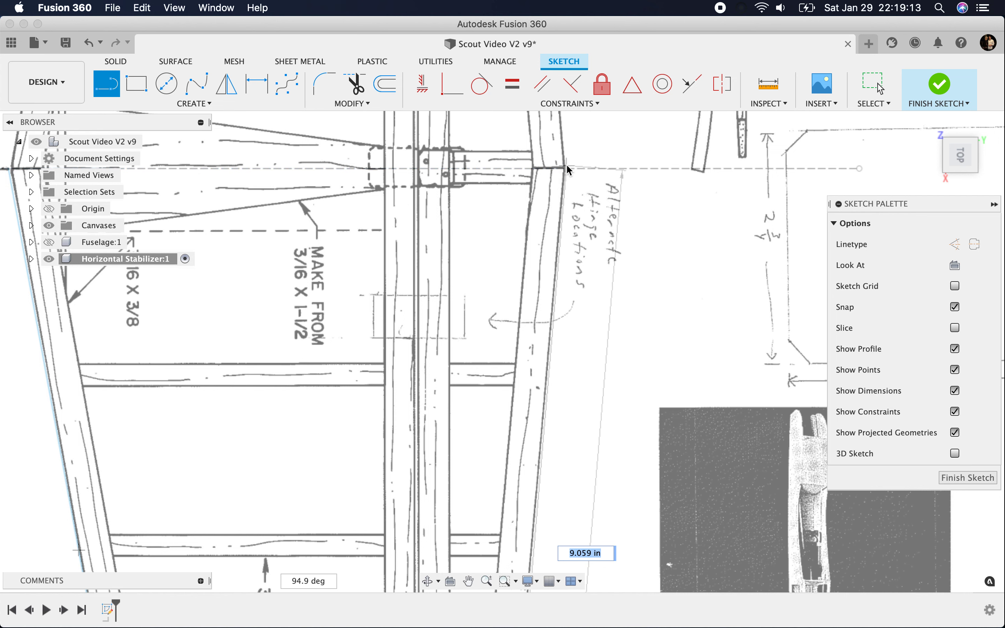
pyautogui.click(566, 164)
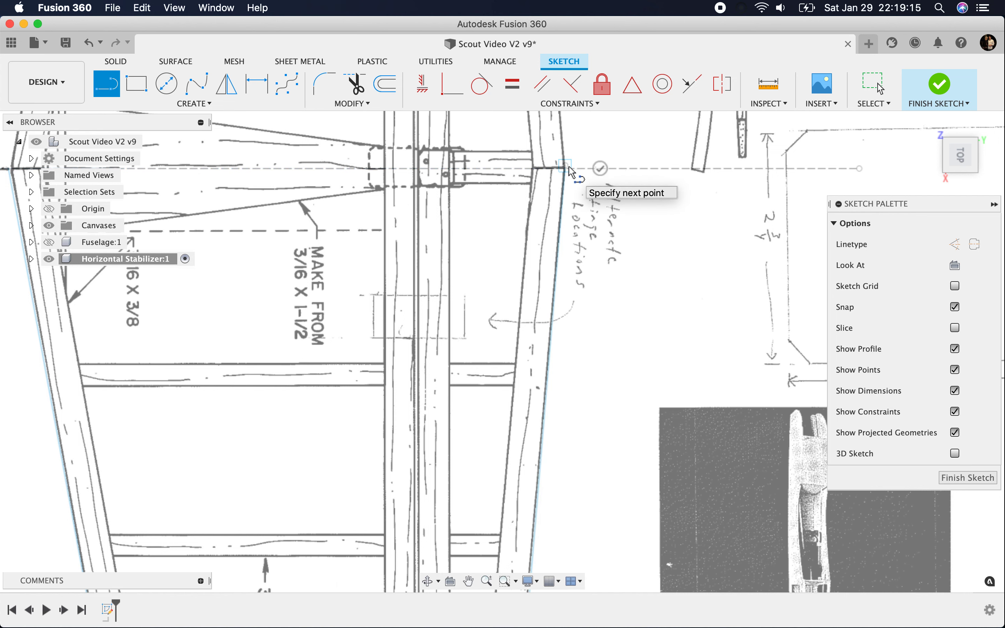
pyautogui.press('Escape')
pyautogui.scroll(-5, 640, 310)
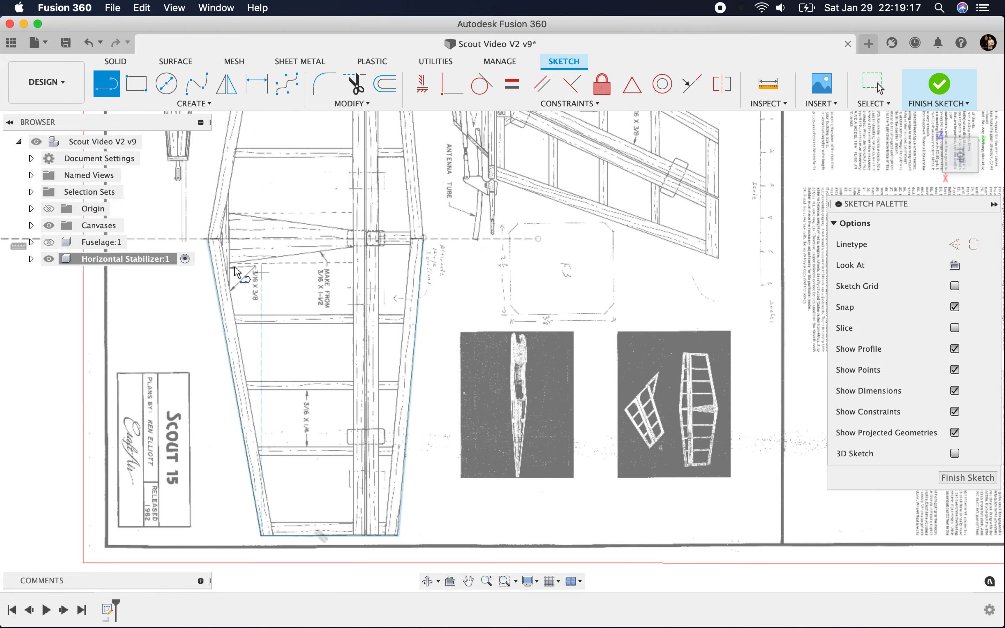
# Step: Move the leading-edge line's start point along the centreline to match the leading-edge corner on the plan
pyautogui.scroll(5, 169, 220)
pyautogui.click(874, 84)
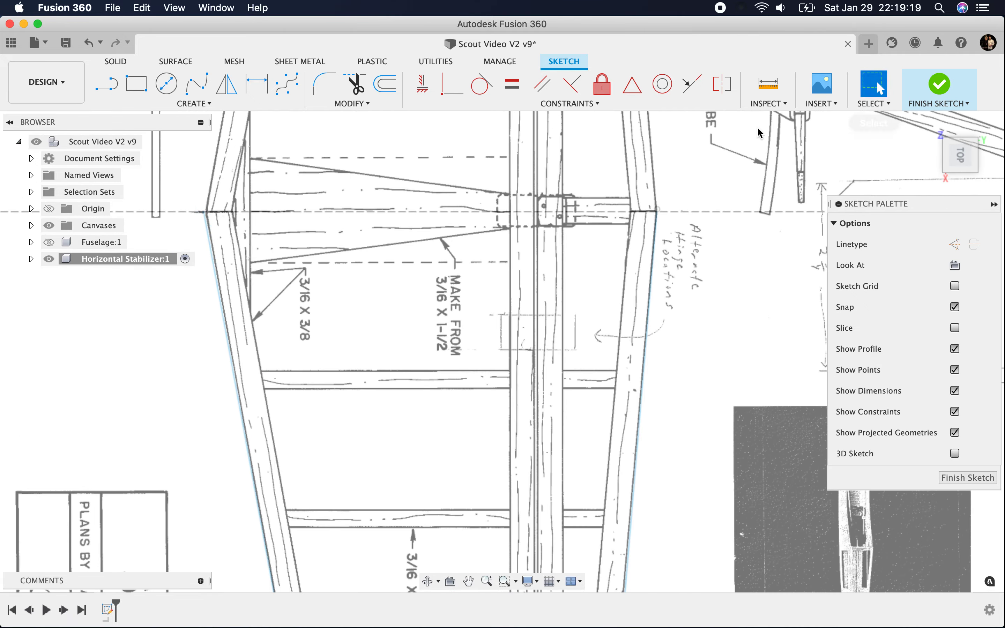
pyautogui.scroll(4, 219, 227)
pyautogui.scroll(3, 191, 193)
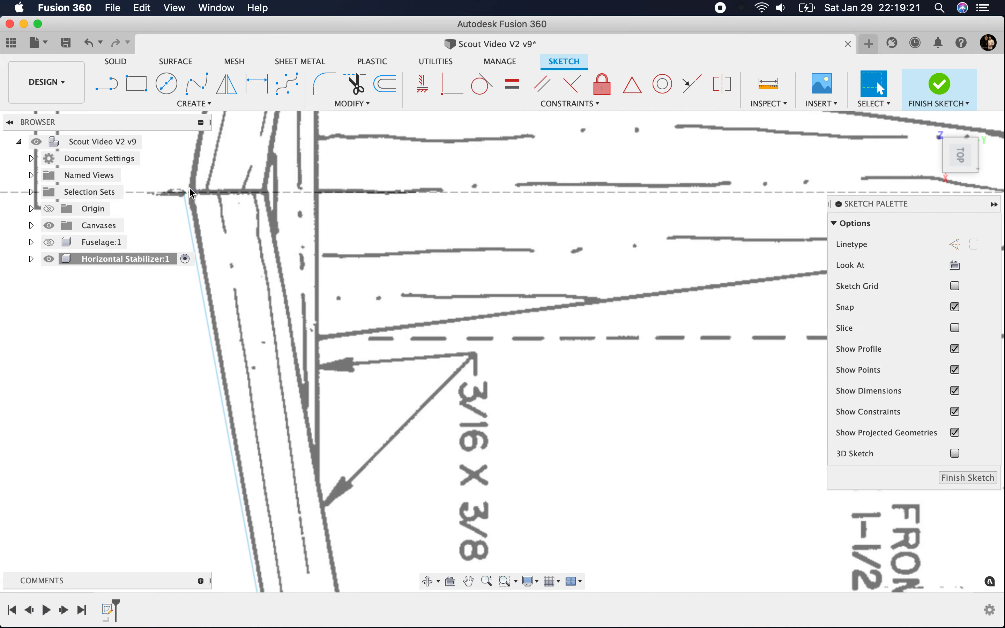
pyautogui.moveTo(183, 192)
pyautogui.mouseDown()
pyautogui.moveTo(182, 170)
pyautogui.moveTo(201, 177)
pyautogui.mouseUp()
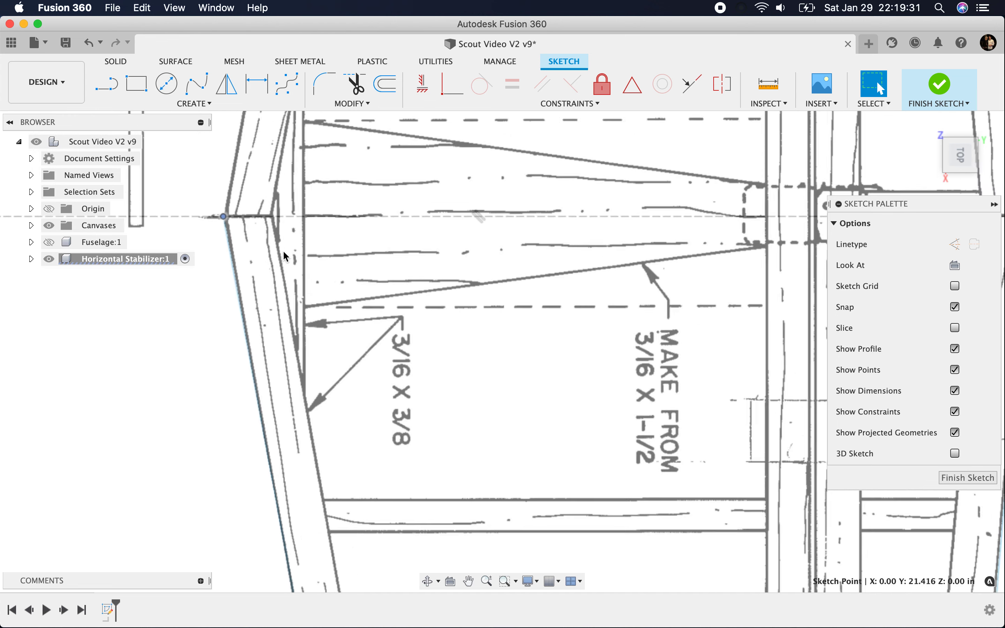
pyautogui.scroll(-3, 285, 262)
pyautogui.scroll(-2, 407, 273)
pyautogui.scroll(-2, 482, 437)
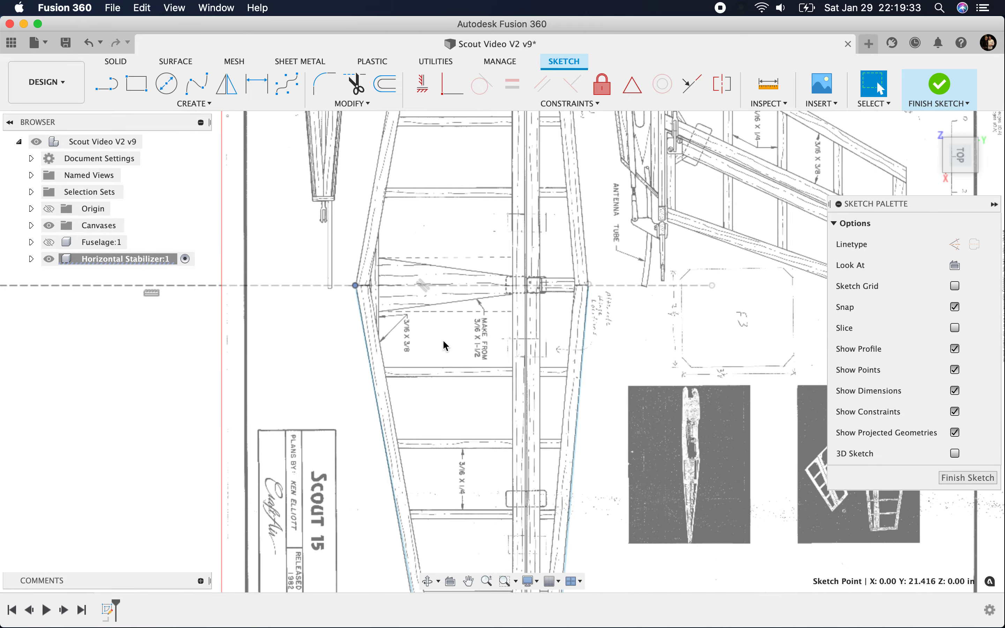
pyautogui.scroll(-2, 381, 321)
pyautogui.scroll(3, 462, 443)
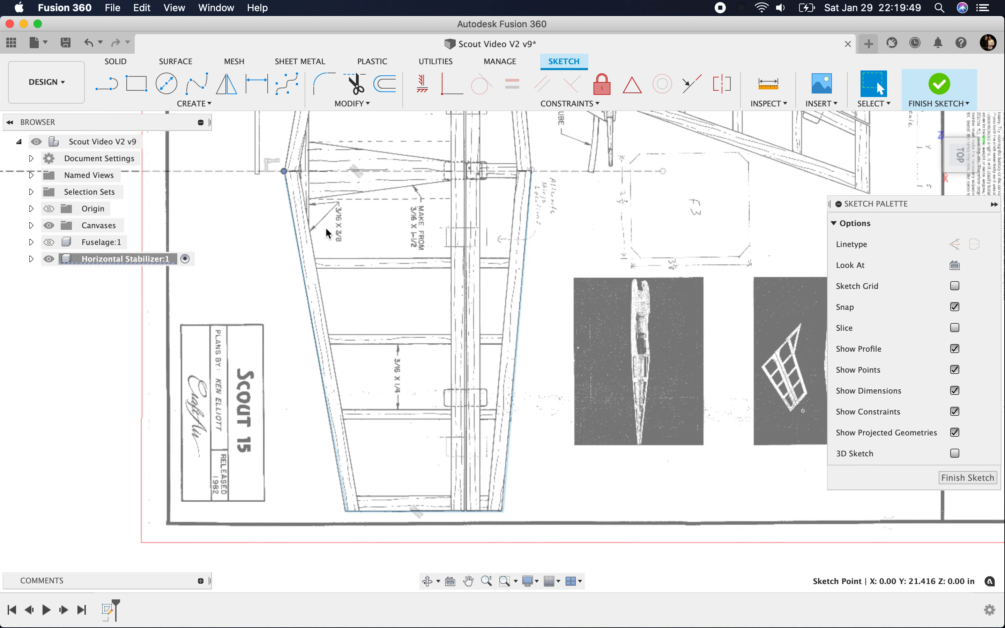
# Step: Offset the chained half outline of the stabilizer 0.5 in inward
pyautogui.click(379, 80)
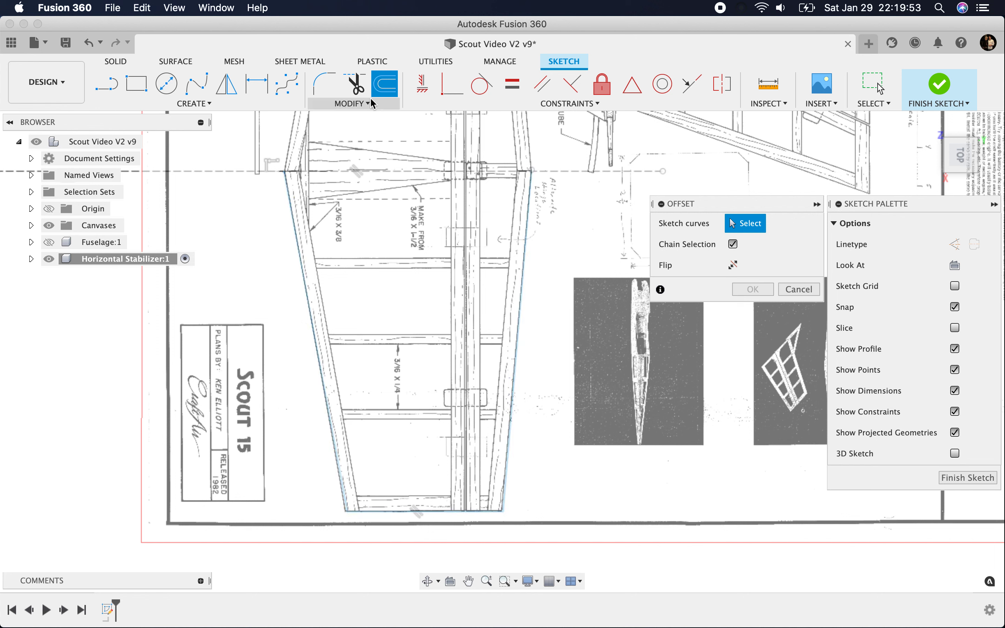
pyautogui.click(305, 265)
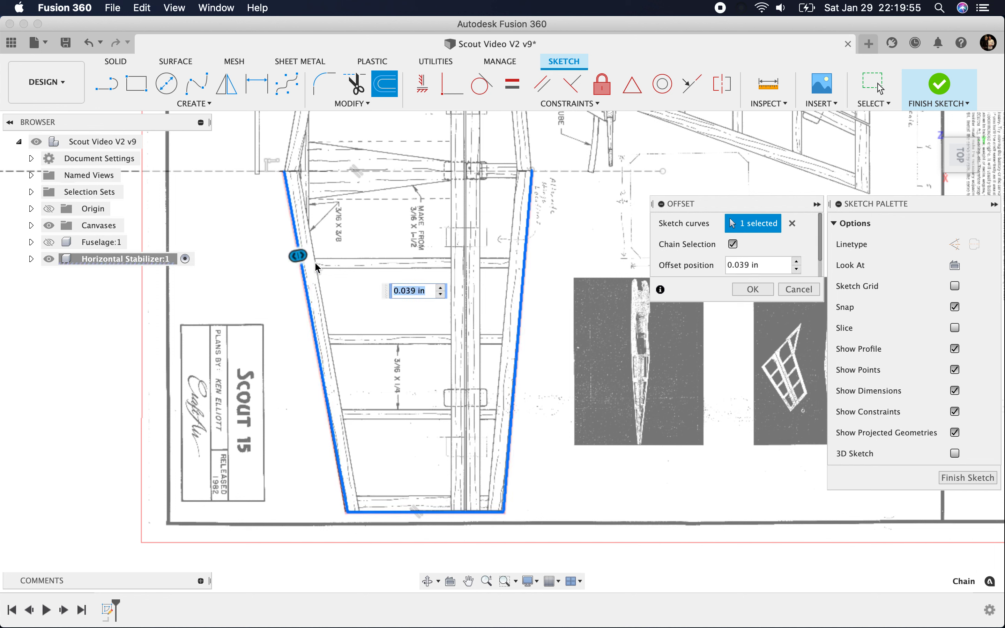
pyautogui.moveTo(304, 261); pyautogui.dragTo(323, 251)
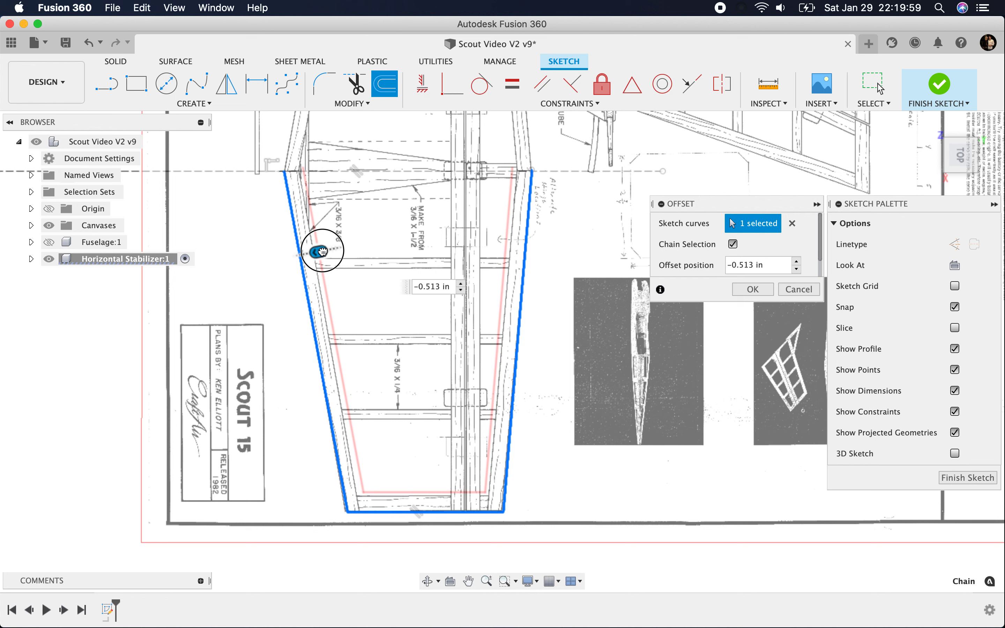
pyautogui.moveTo(323, 251); pyautogui.dragTo(324, 252)
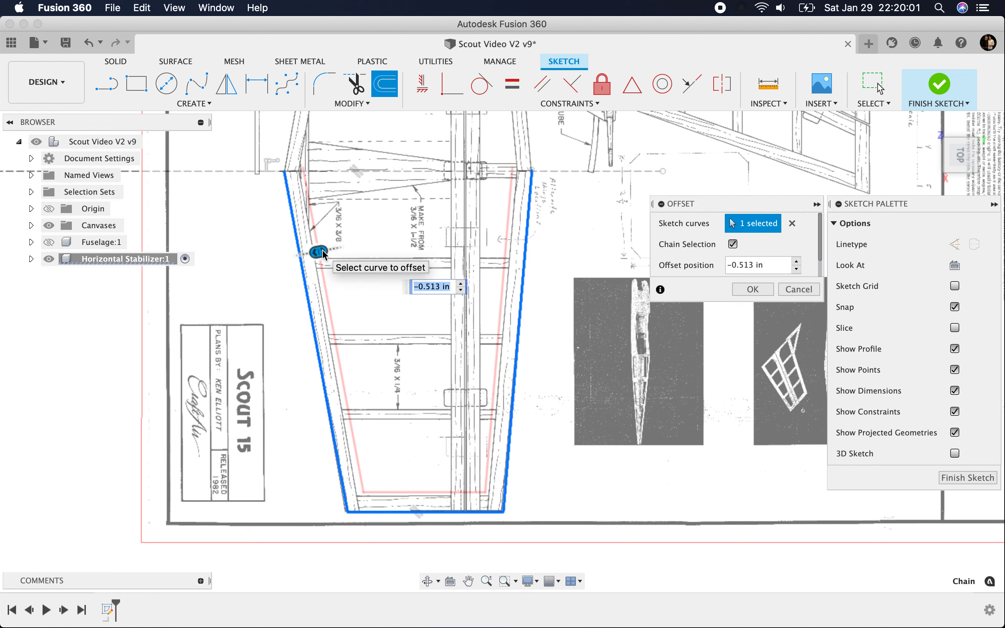
pyautogui.write('.5')
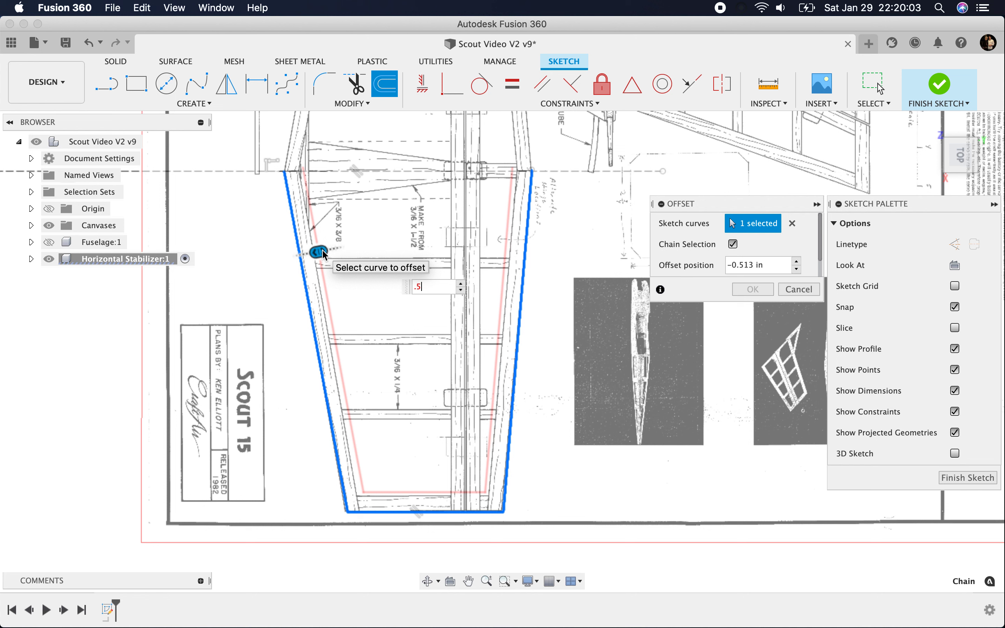
pyautogui.press('Return')
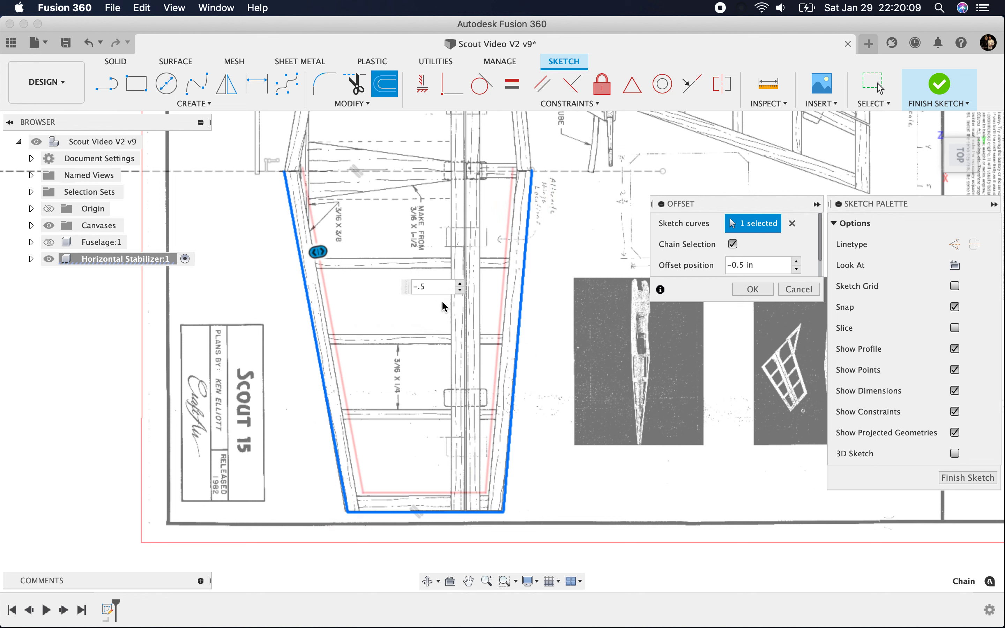
pyautogui.press('Return')
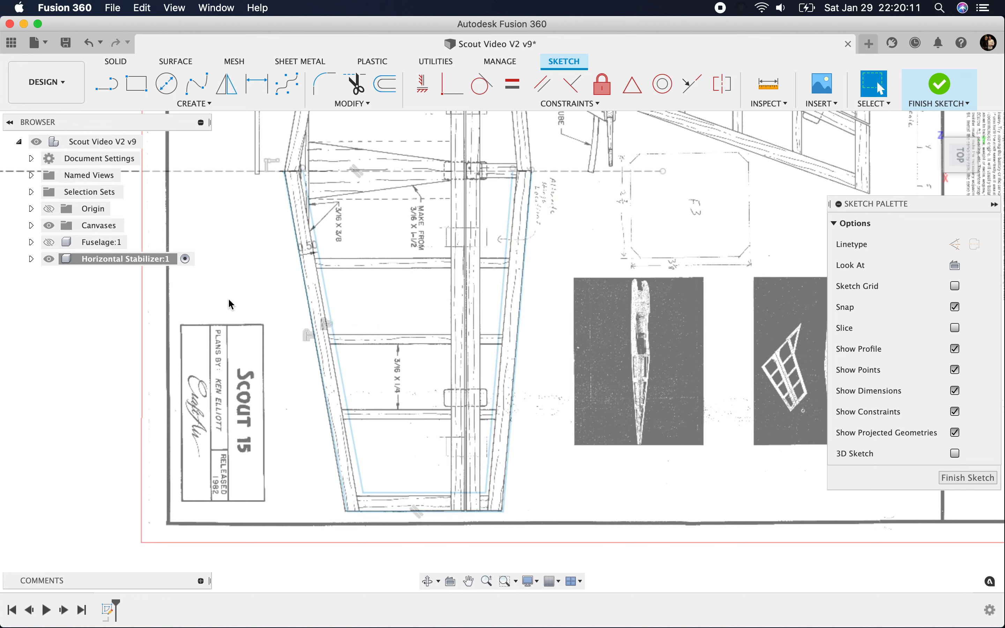
# Step: Extend the inner leading-edge and trailing-edge offset lines to the outer tip line
pyautogui.click(356, 83)
pyautogui.click(348, 104)
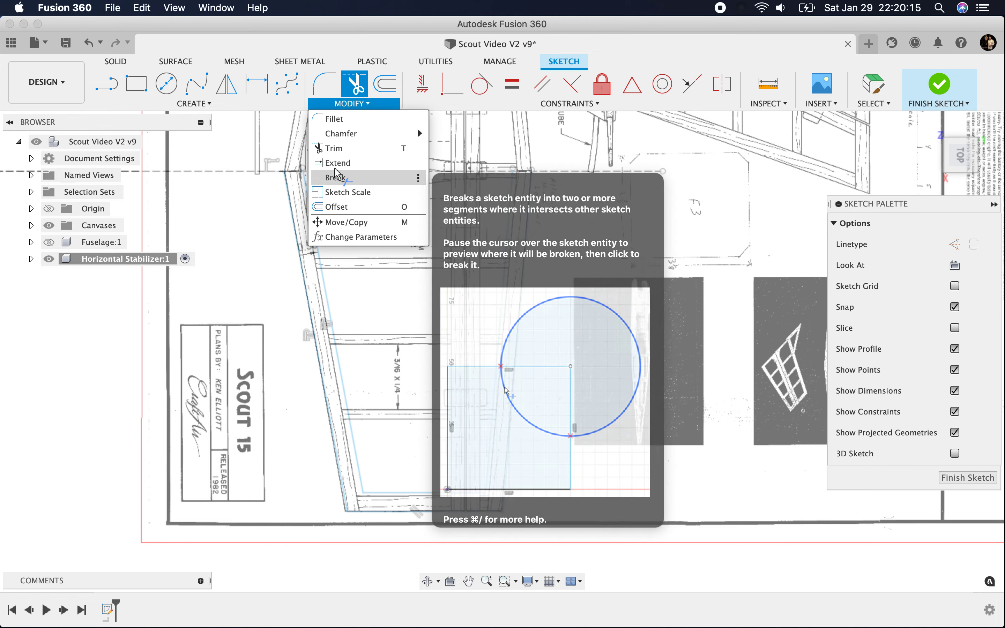
pyautogui.click(337, 162)
pyautogui.scroll(5, 375, 522)
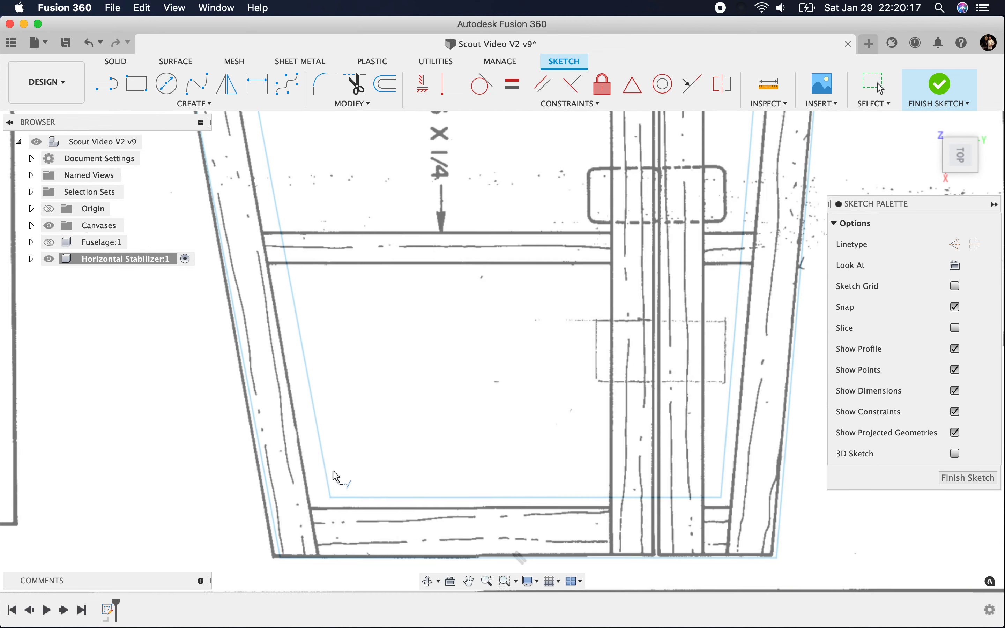
pyautogui.click(327, 475)
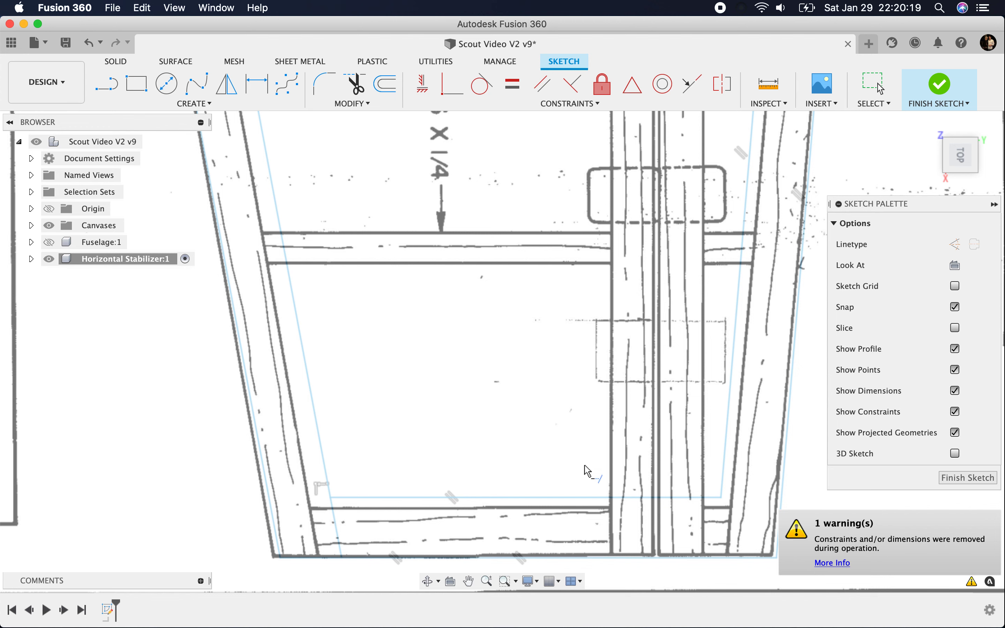
pyautogui.click(719, 460)
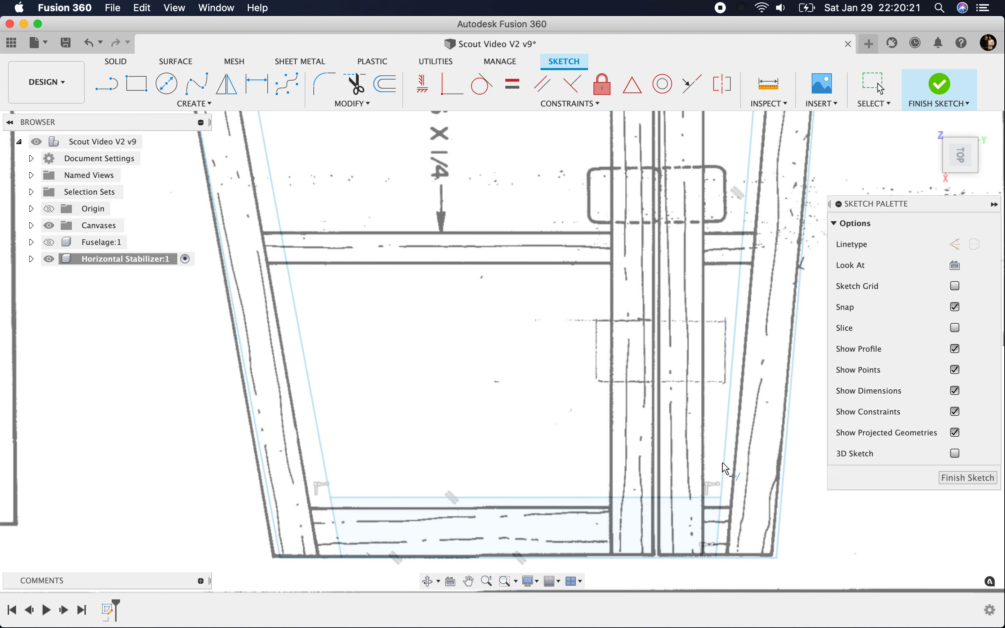
pyautogui.scroll(-5, 398, 548)
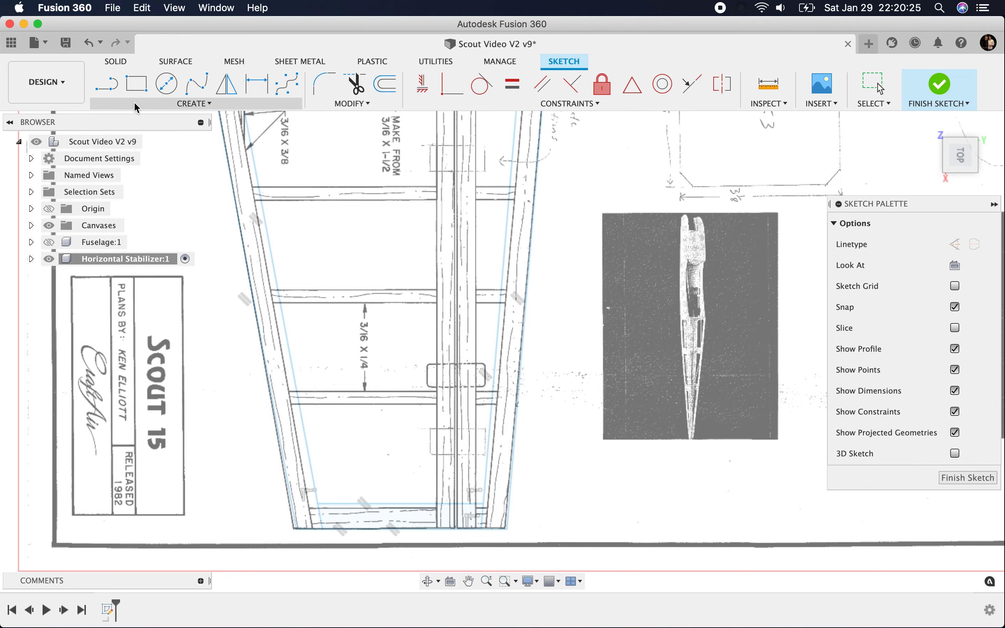
# Step: Draw a line about 8.99 in long from the tip line to the centreline, along the stabilizer spar's edge at the hinge gap
pyautogui.click(103, 89)
pyautogui.scroll(5, 456, 528)
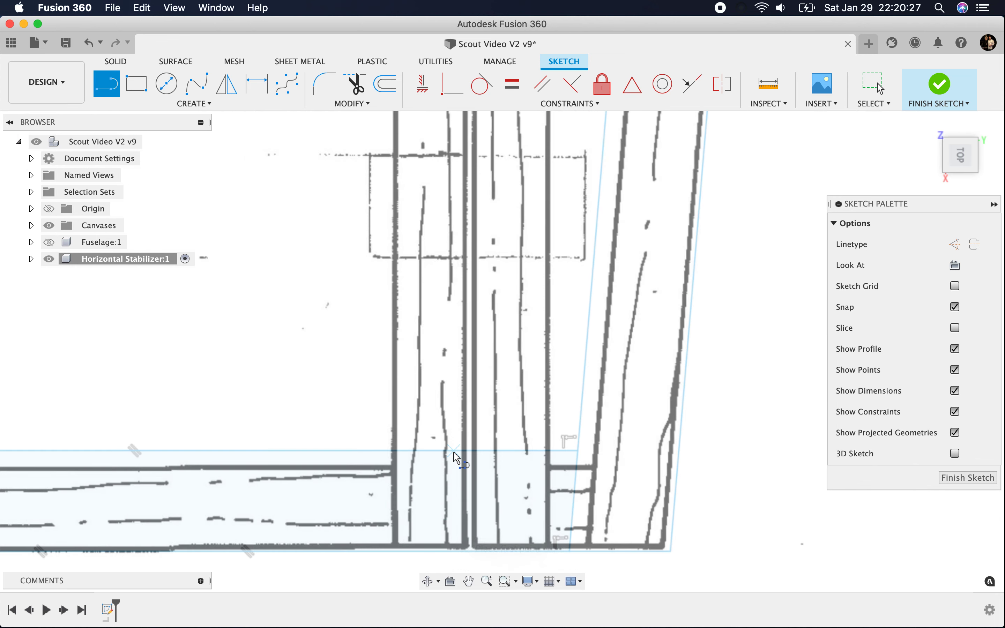
pyautogui.click(465, 554)
pyautogui.scroll(-8, 376, 496)
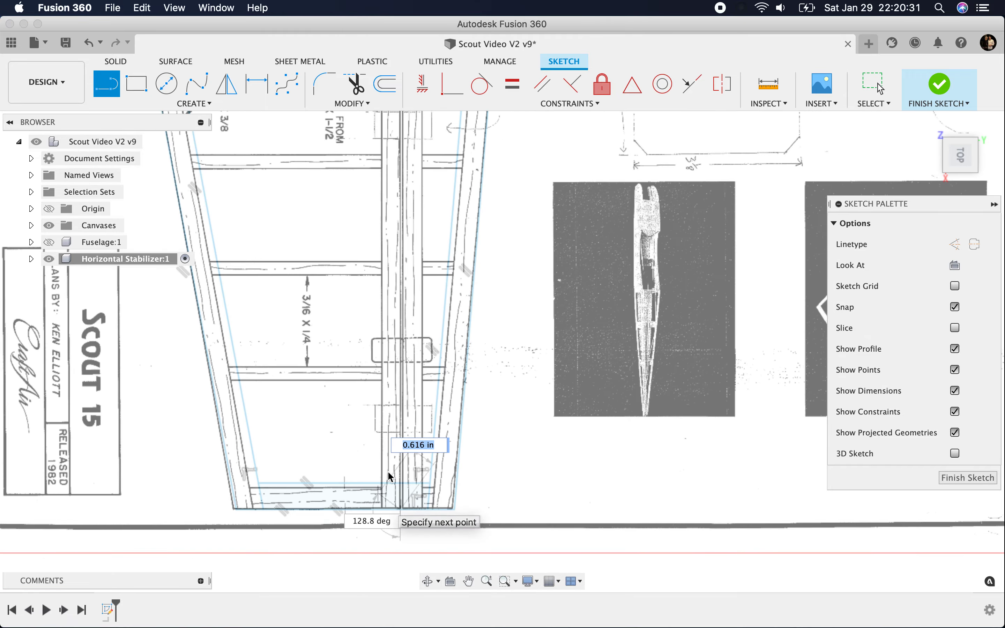
pyautogui.scroll(10, 374, 279)
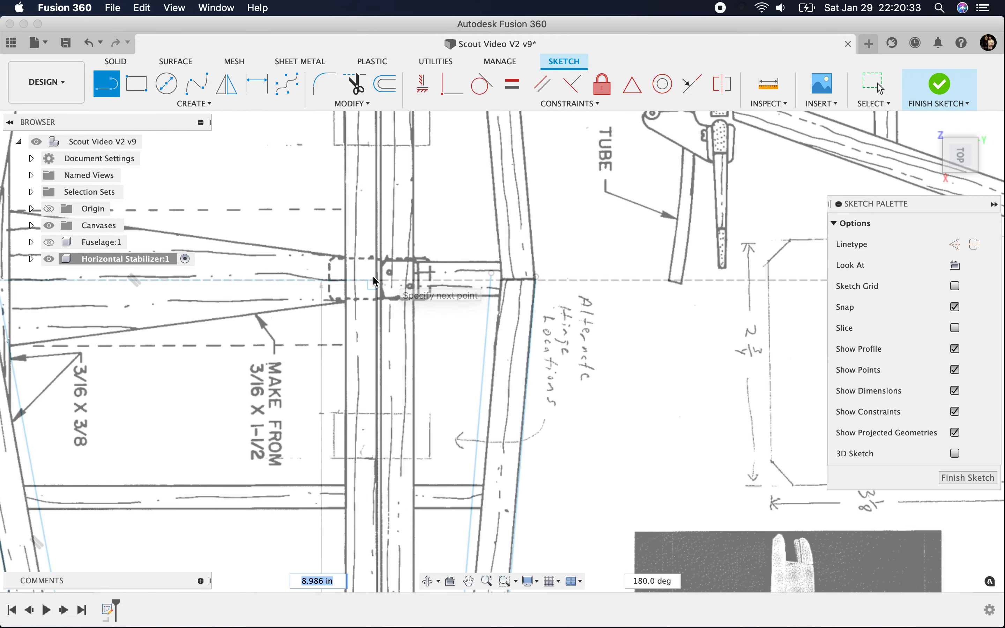
pyautogui.click(374, 280)
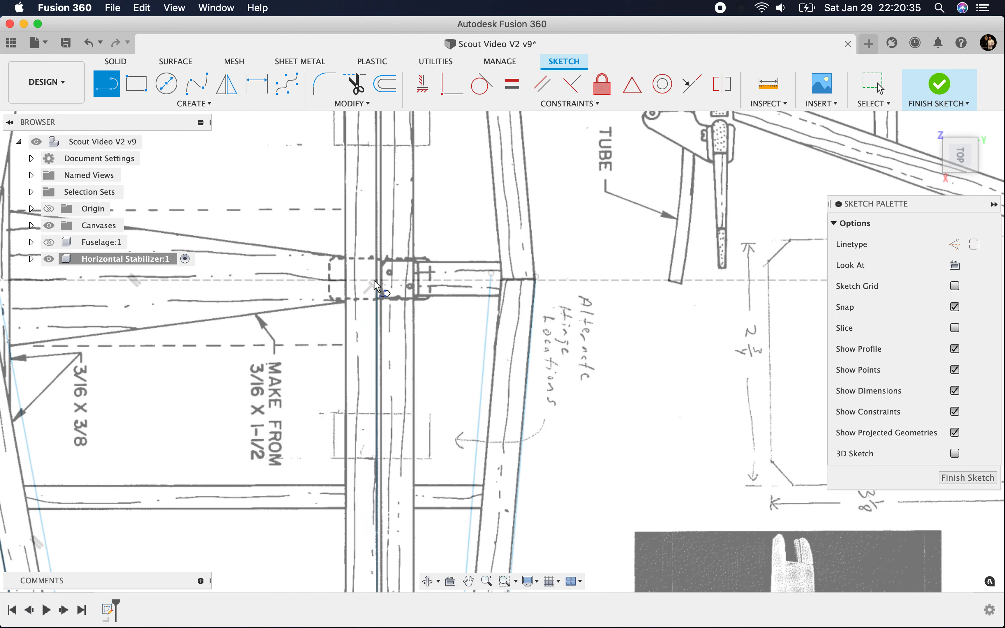
pyautogui.click(878, 88)
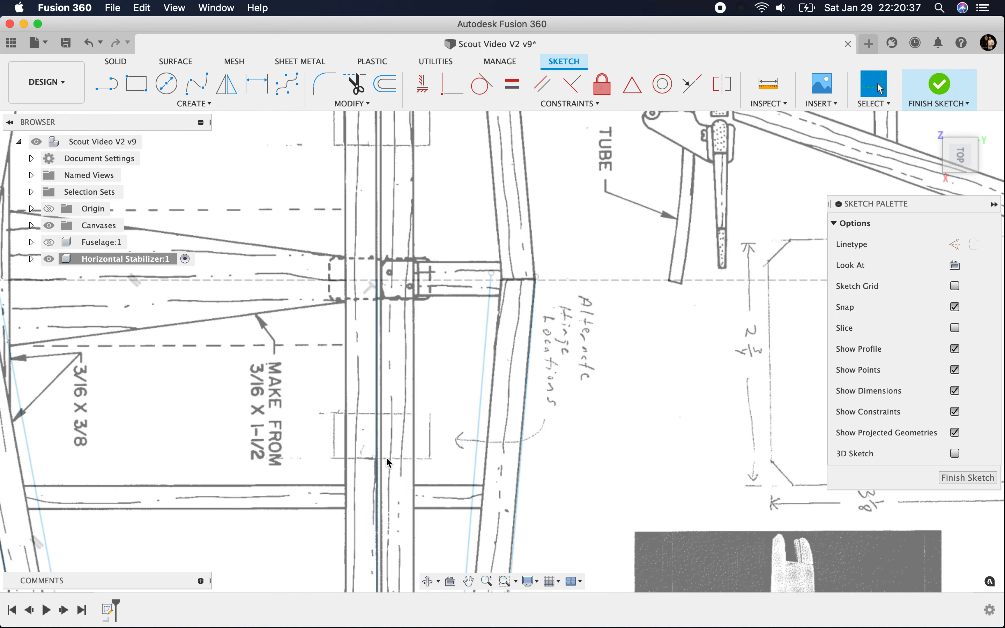
# Step: Offset the hinge-gap line 1/32 in toward the trailing edge
pyautogui.click(385, 83)
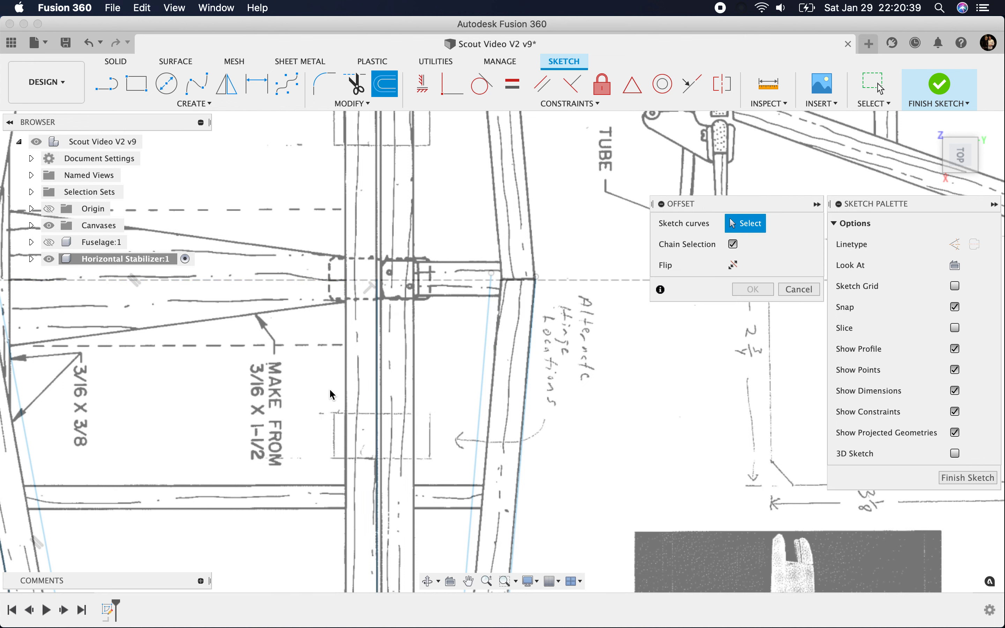
pyautogui.click(379, 360)
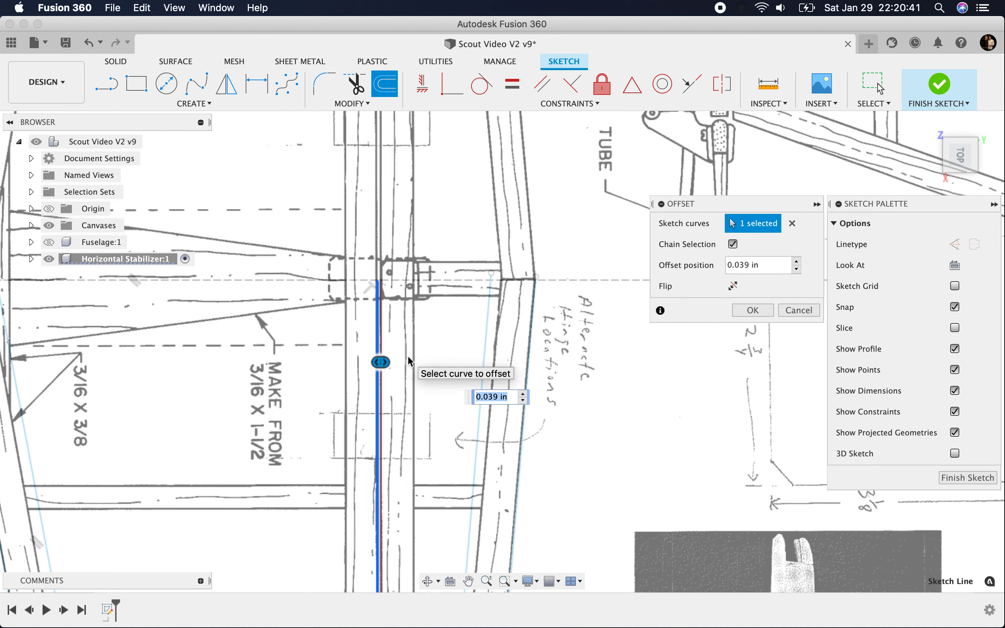
pyautogui.write('1/32')
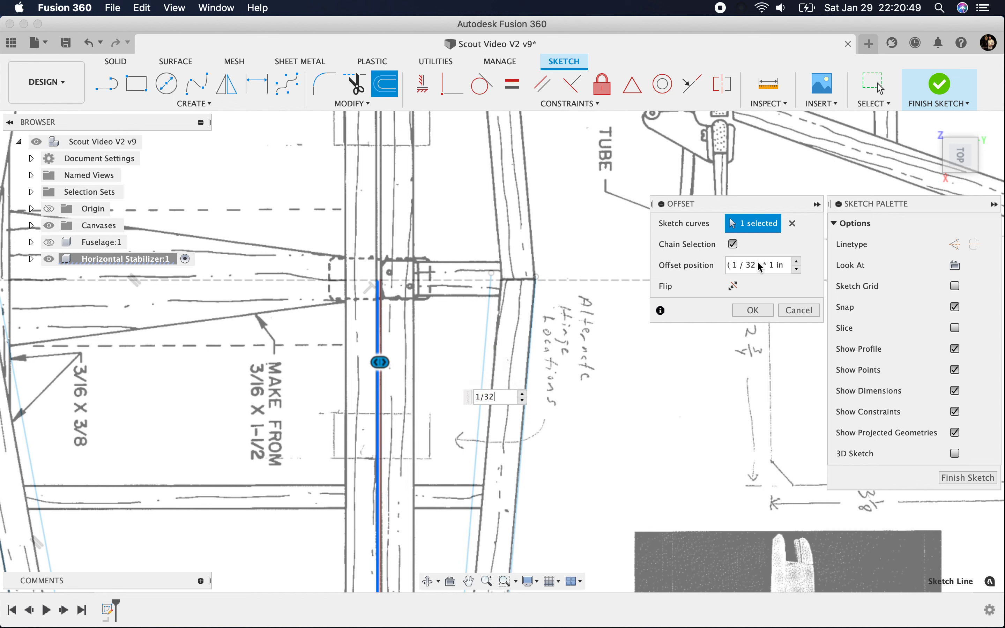
pyautogui.click(754, 311)
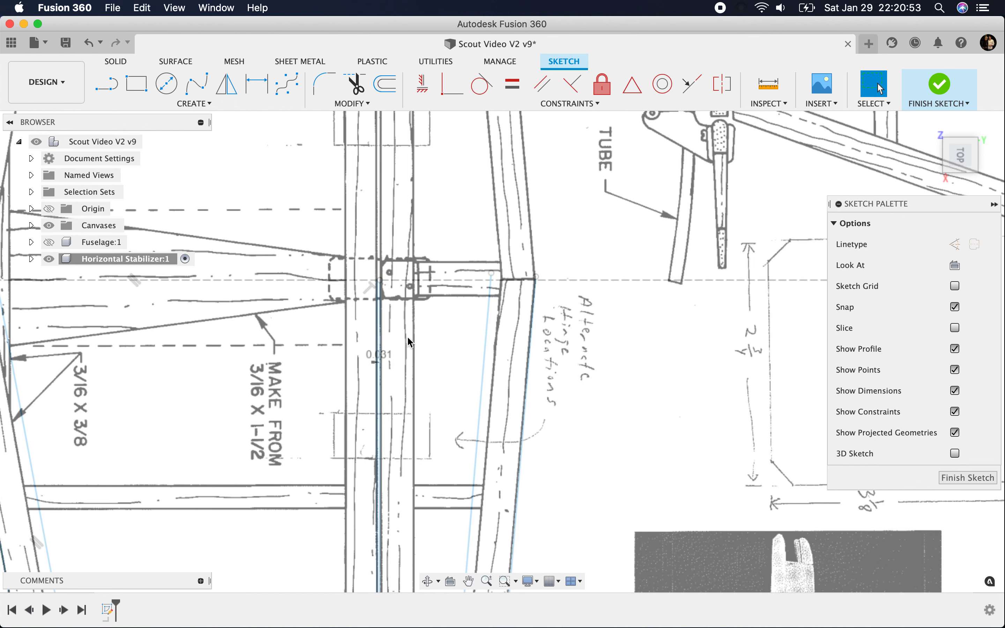
# Step: Check the document's unit setting and examine the half outline and hinge-gap lines against the plan from centreline to tip
pyautogui.click(33, 159)
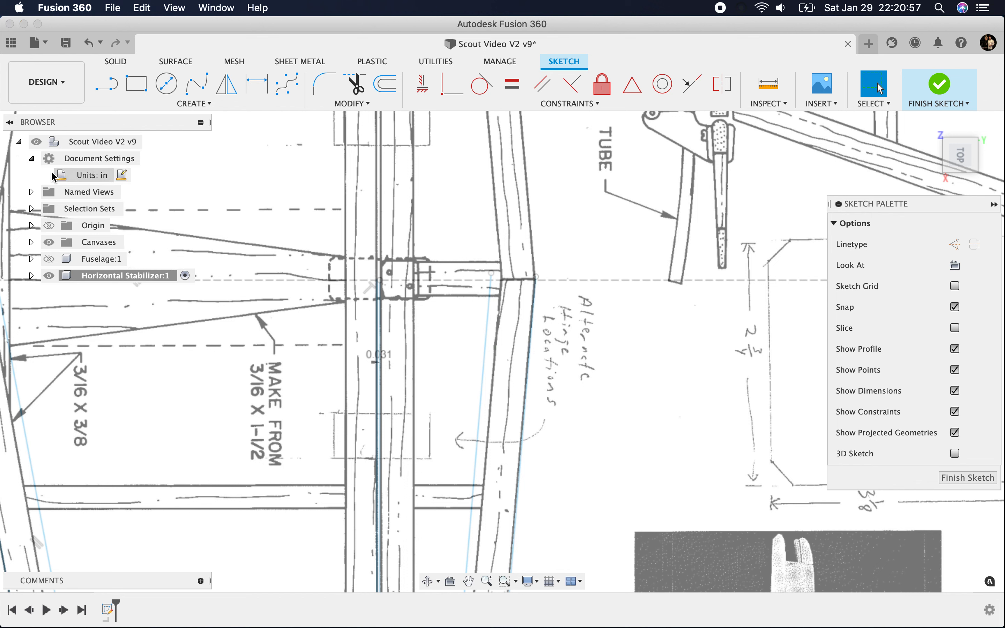
pyautogui.click(33, 160)
pyautogui.scroll(-2, 384, 292)
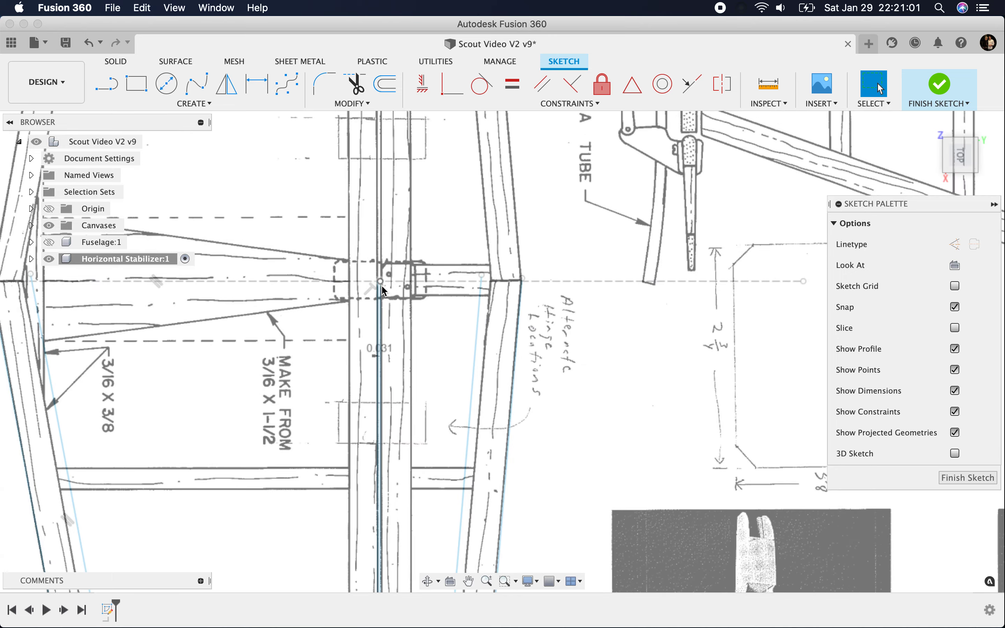
pyautogui.scroll(-2, 507, 340)
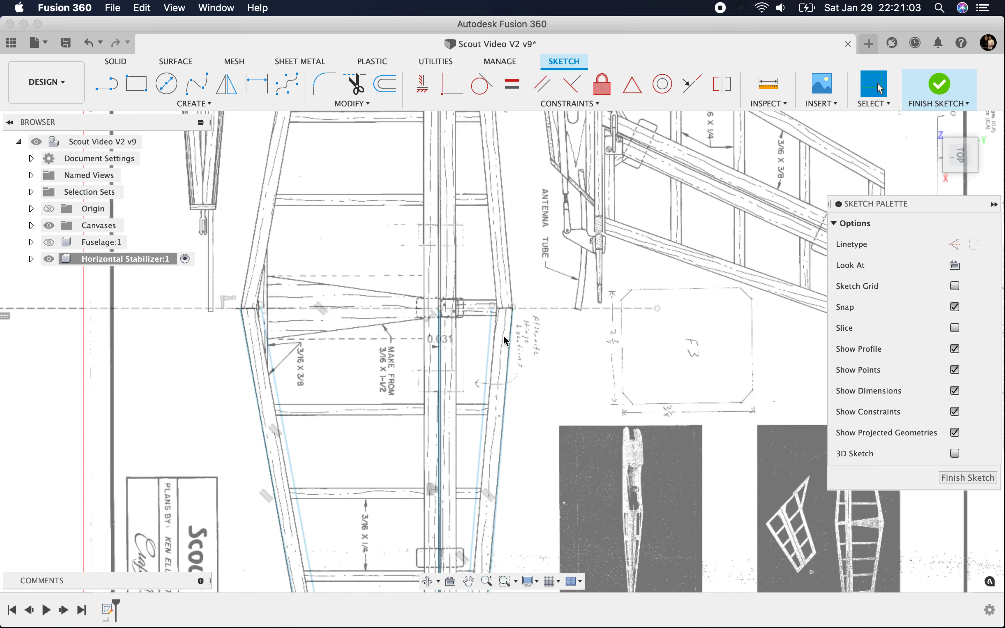
pyautogui.scroll(-2, 399, 453)
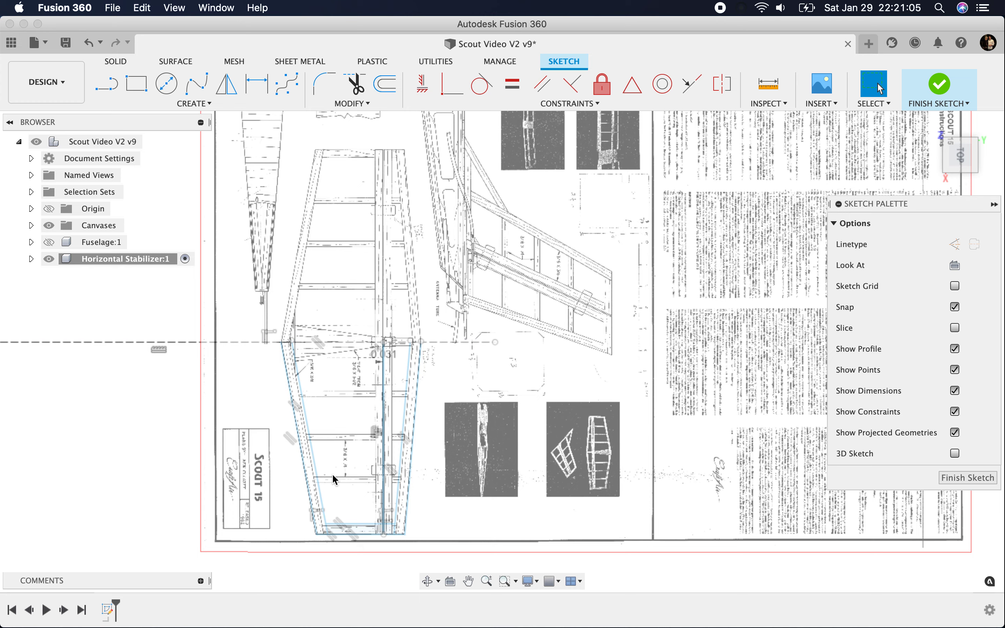
pyautogui.scroll(3, 332, 529)
pyautogui.scroll(3, 383, 509)
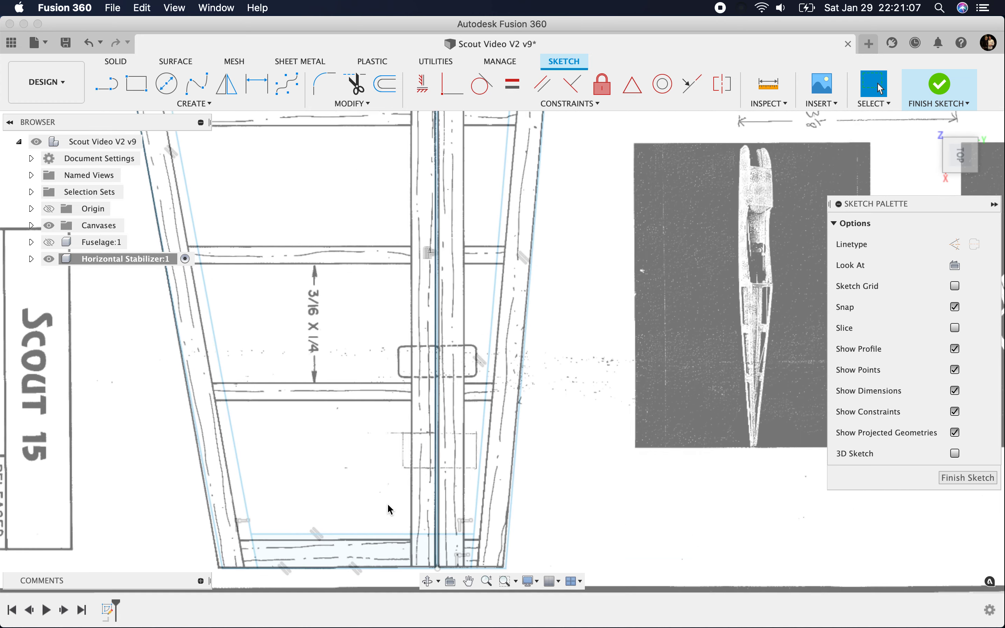
pyautogui.scroll(-3, 367, 397)
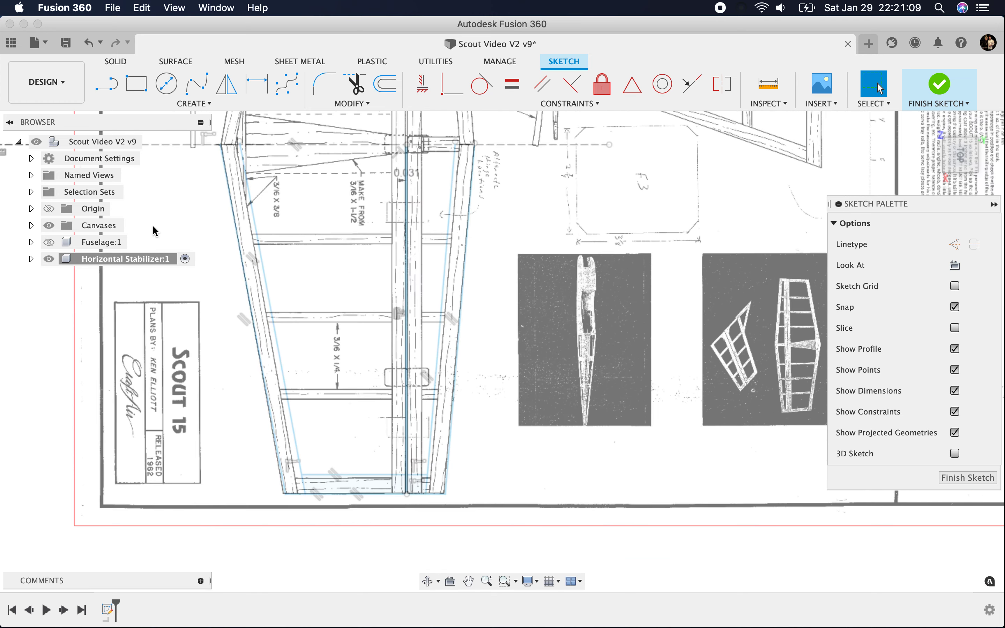
# Step: Offset the chained outer half outline of the stabilizer 3/8 in inward
pyautogui.click(107, 86)
pyautogui.scroll(2, 291, 243)
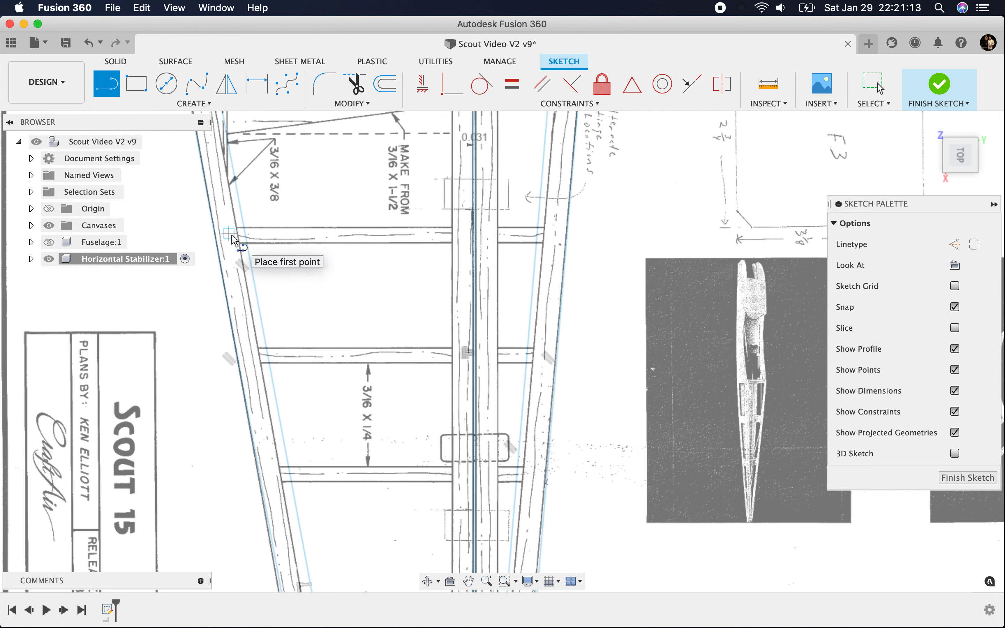
pyautogui.click(384, 85)
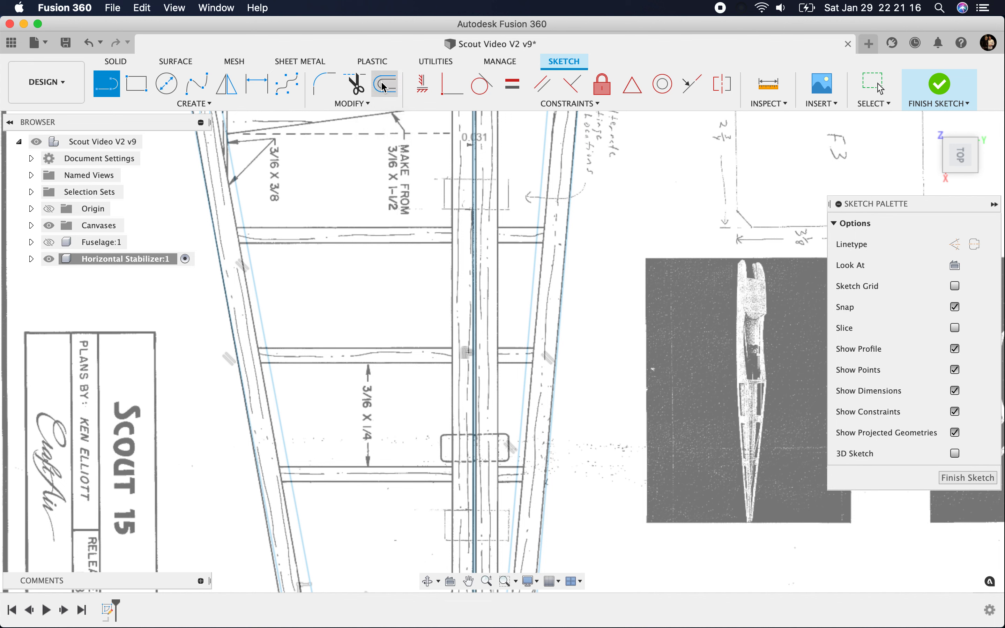
pyautogui.click(217, 258)
pyautogui.moveTo(219, 257); pyautogui.dragTo(241, 252)
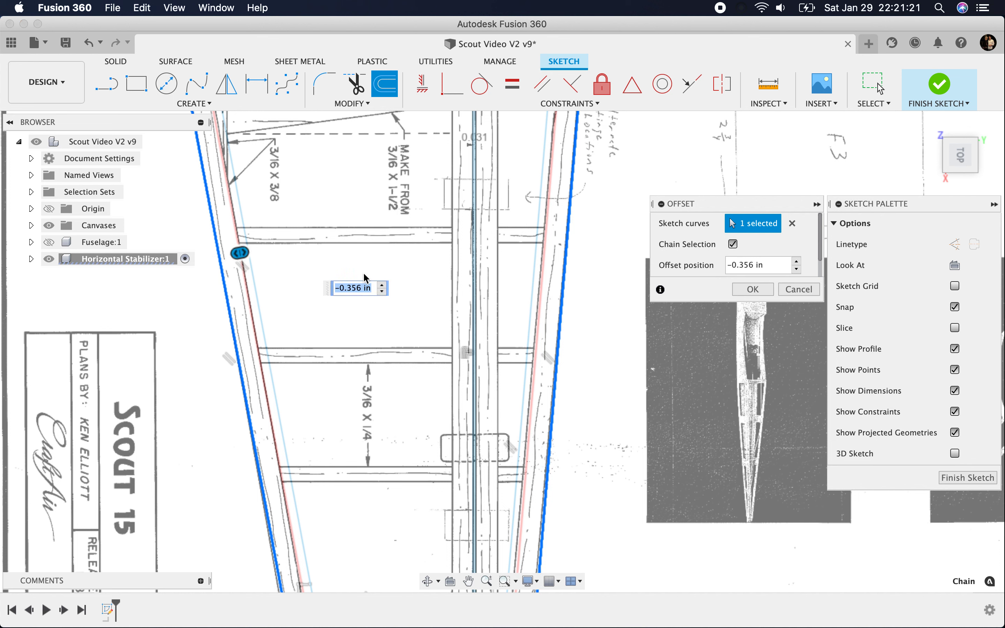
pyautogui.click(344, 288)
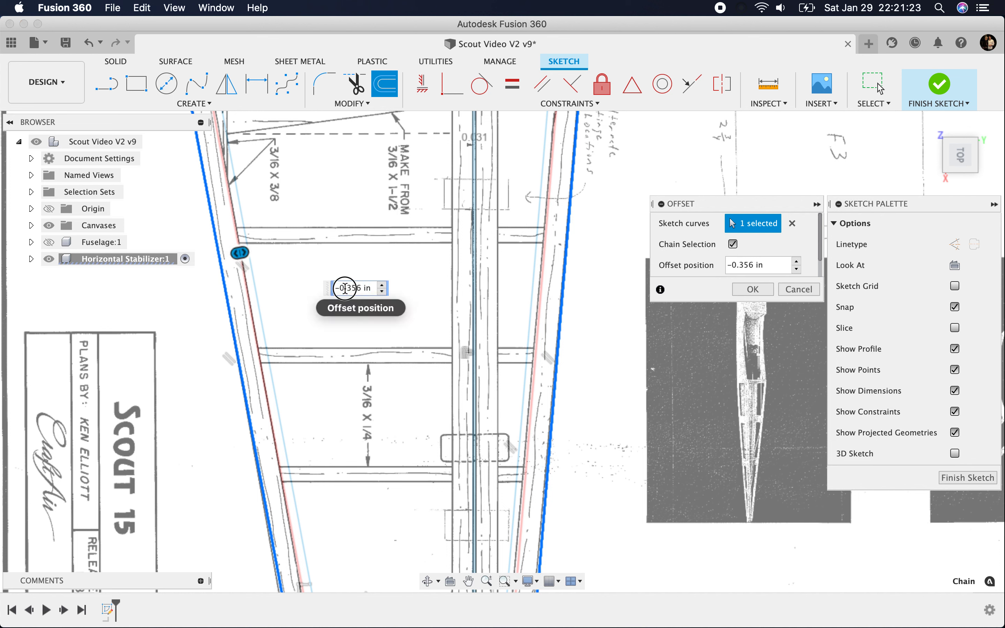
pyautogui.moveTo(344, 288); pyautogui.dragTo(397, 283)
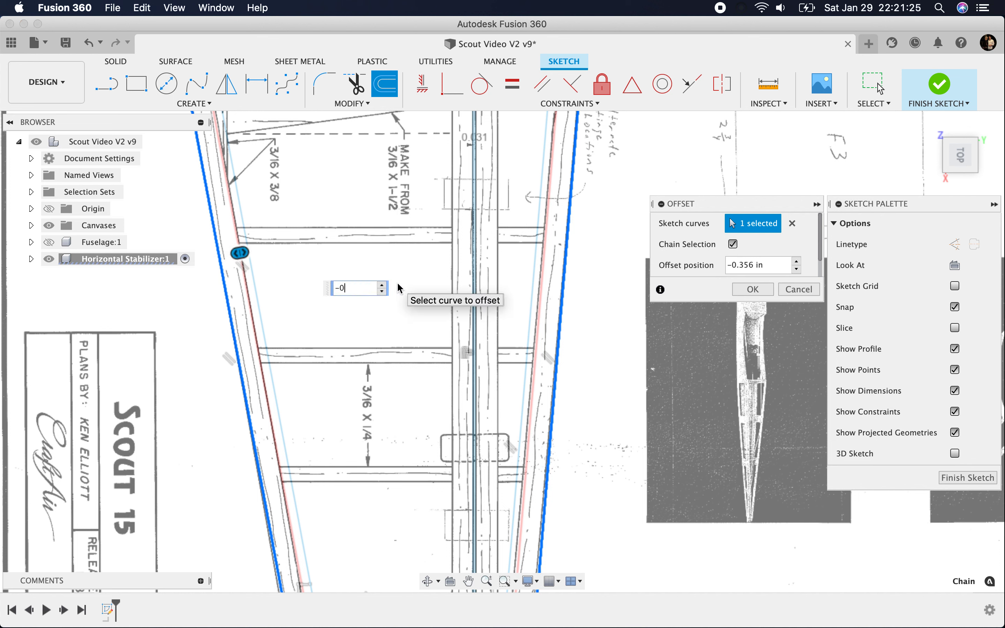
pyautogui.write('3/8')
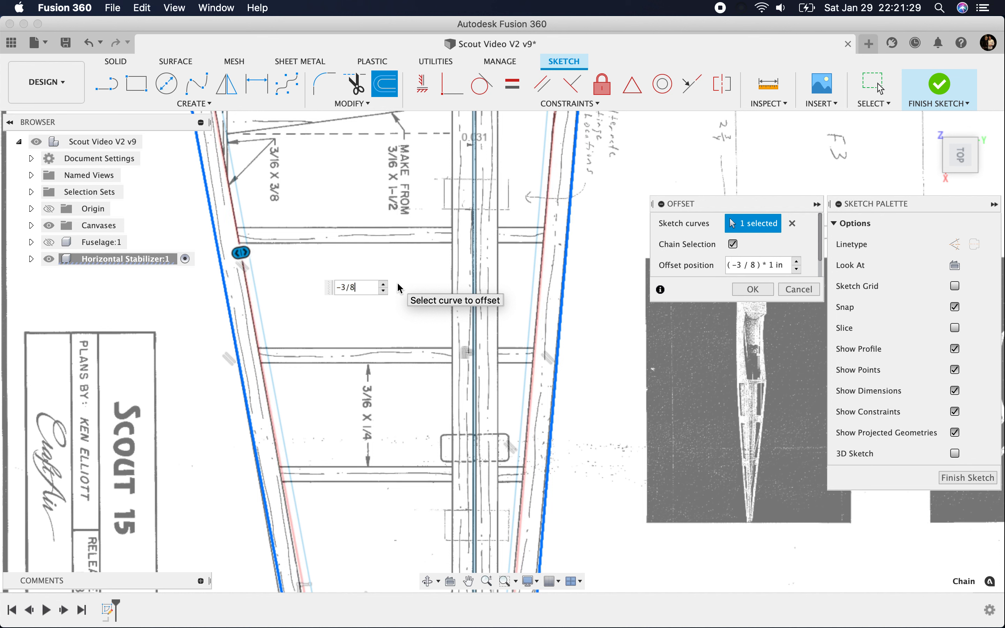
pyautogui.press('Return')
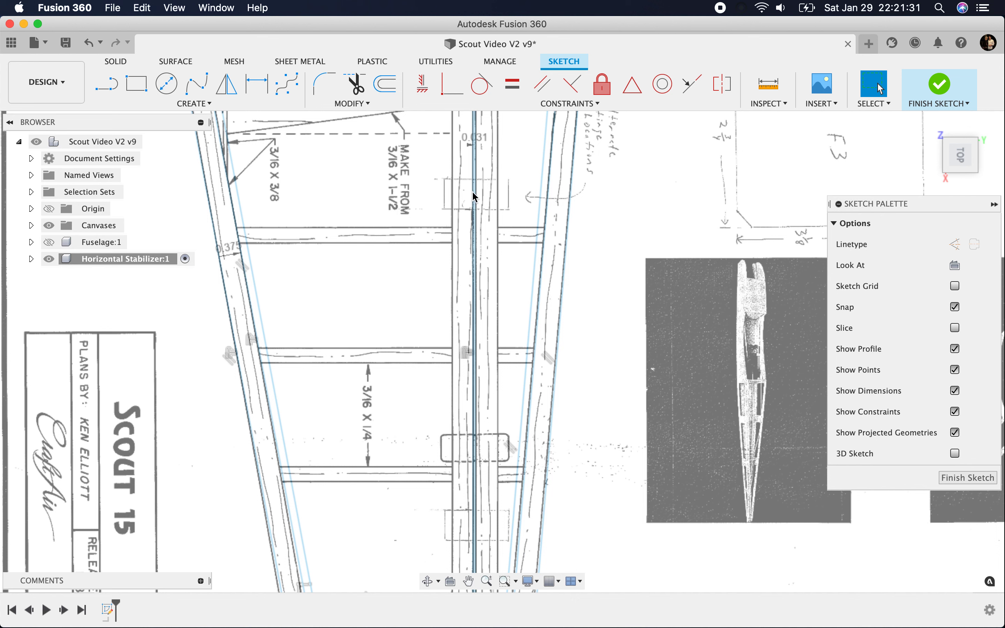
# Step: Draw a straight line along the middle of the first rib outboard of the centreline, from the inner leading-edge line to the front spar edge
pyautogui.click(106, 84)
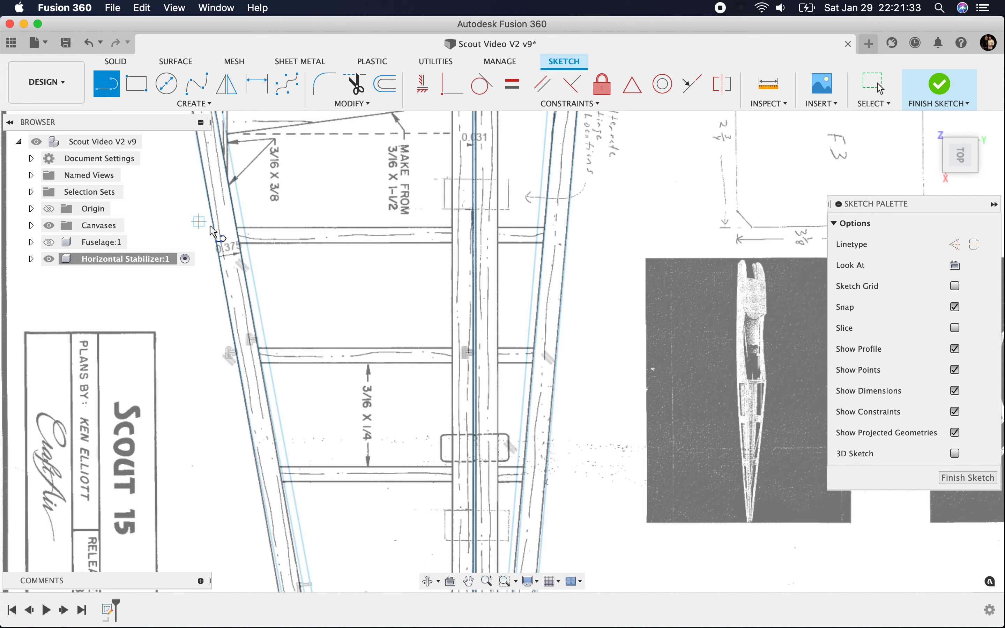
pyautogui.click(240, 239)
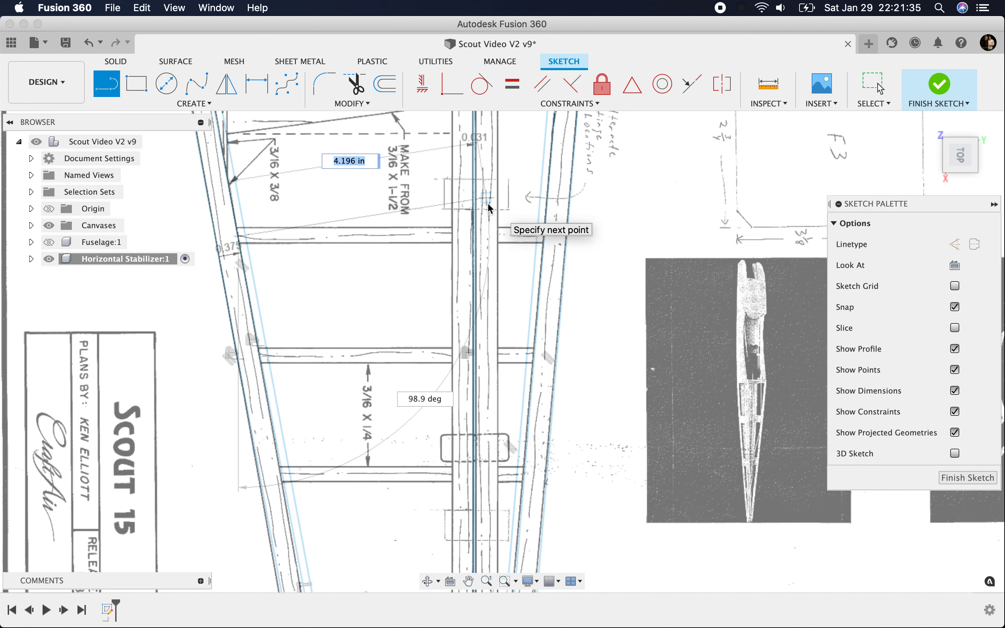
pyautogui.click(452, 237)
pyautogui.click(451, 272)
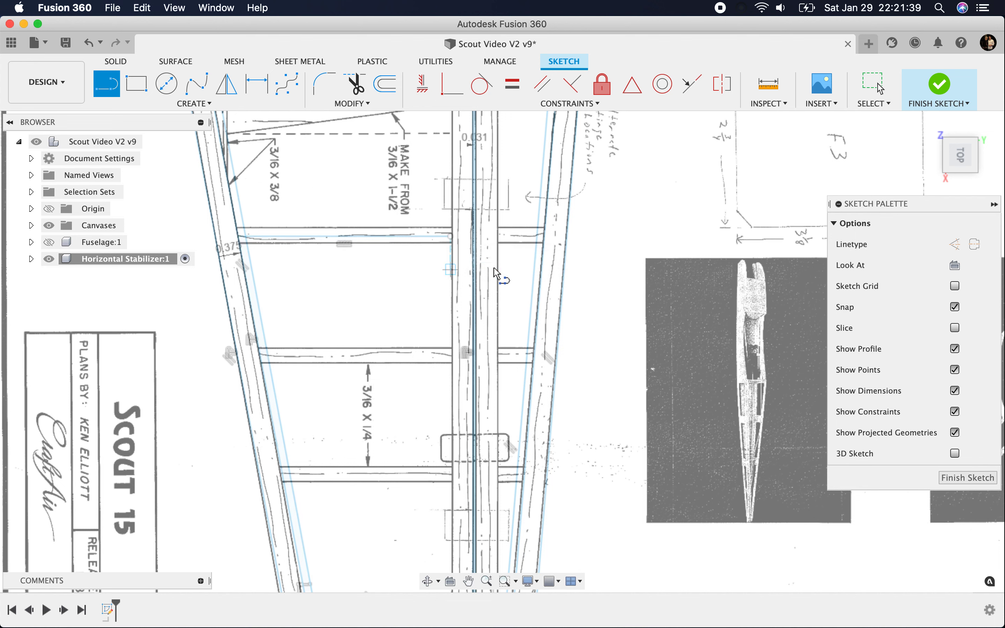
# Step: Offset the forward hinge-gap line 0.5 in toward the leading edge
pyautogui.click(391, 92)
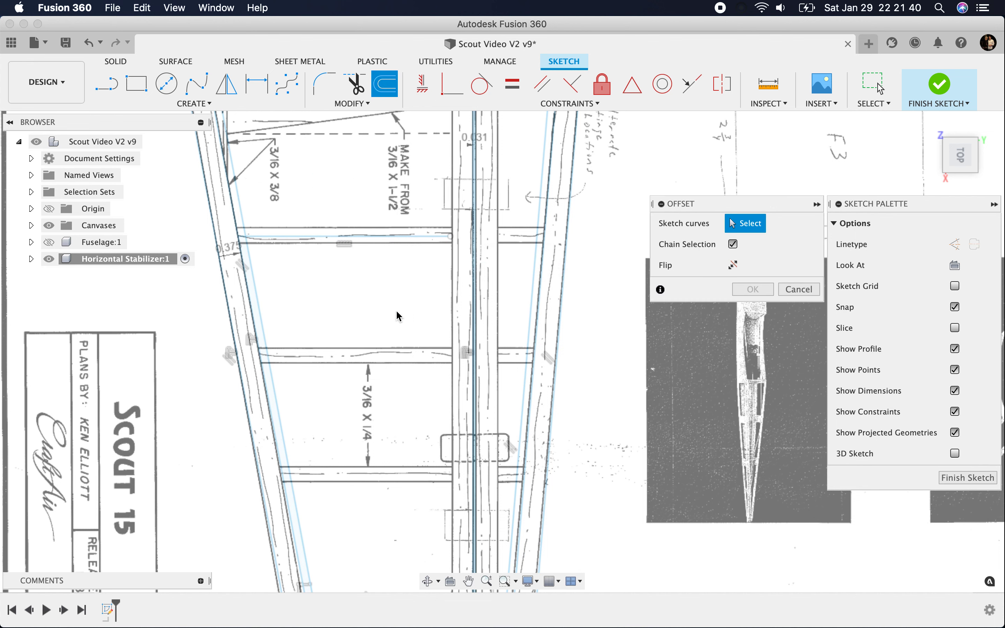
pyautogui.click(471, 274)
pyautogui.moveTo(471, 271); pyautogui.dragTo(432, 269)
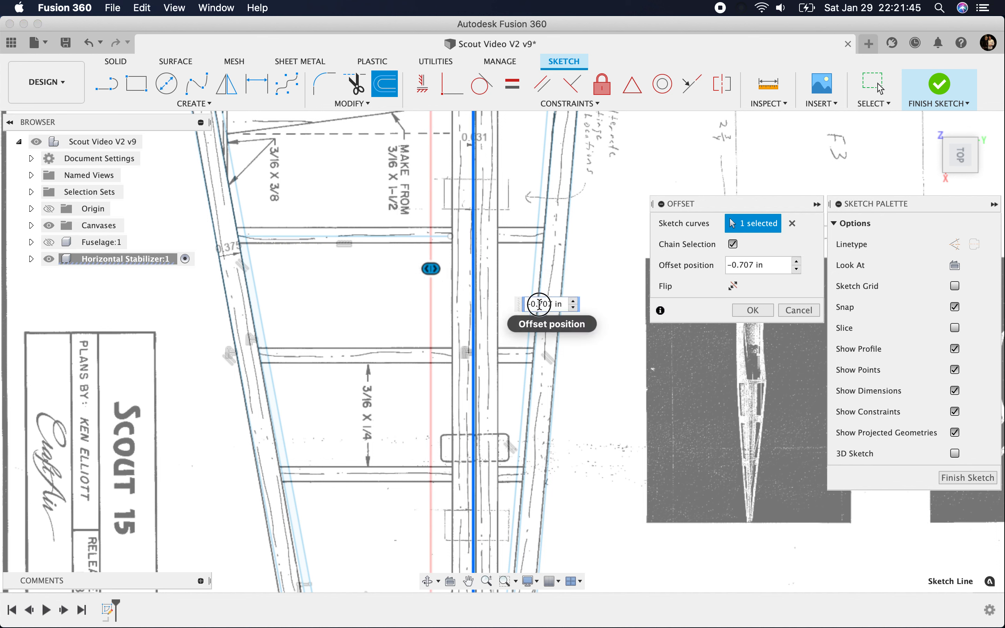
pyautogui.moveTo(537, 304); pyautogui.dragTo(603, 297)
pyautogui.write('5')
pyautogui.press('Return')
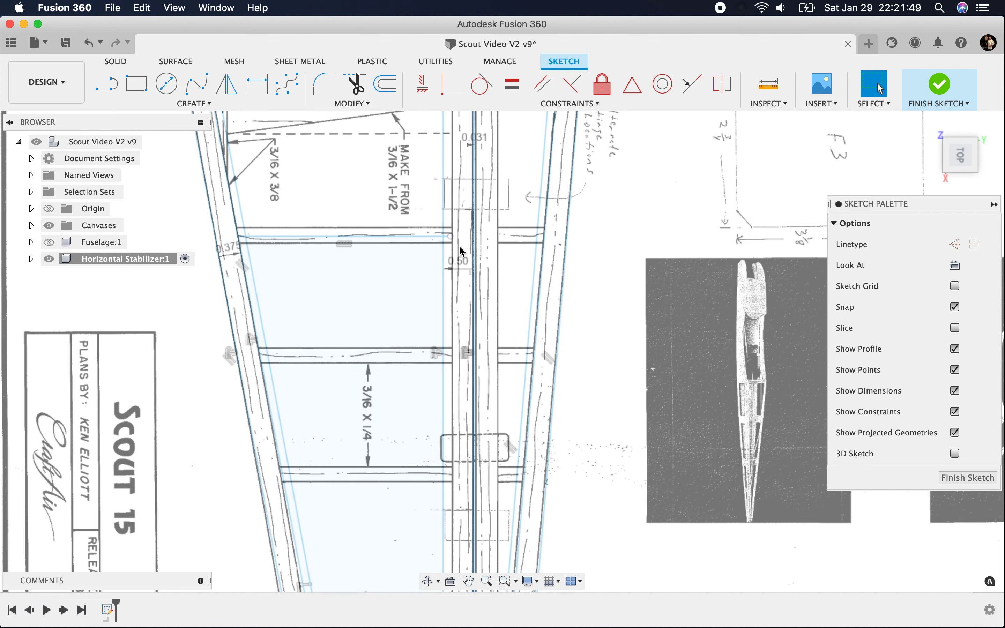
# Step: Draw a line along the middle of the second rib, from the leading-edge member to the front spar edge
pyautogui.scroll(3, 460, 245)
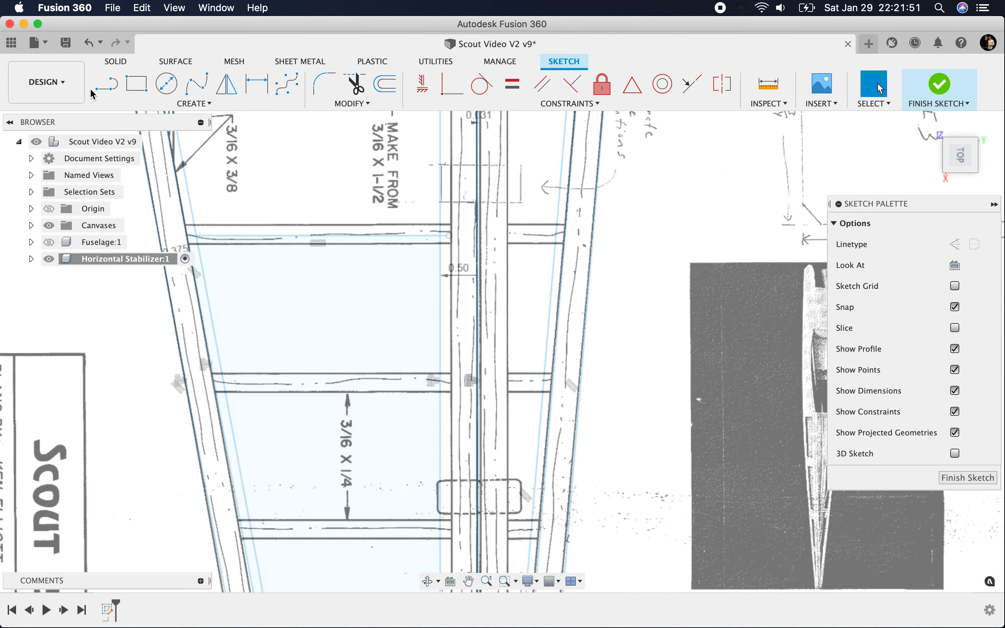
pyautogui.click(107, 83)
pyautogui.click(213, 386)
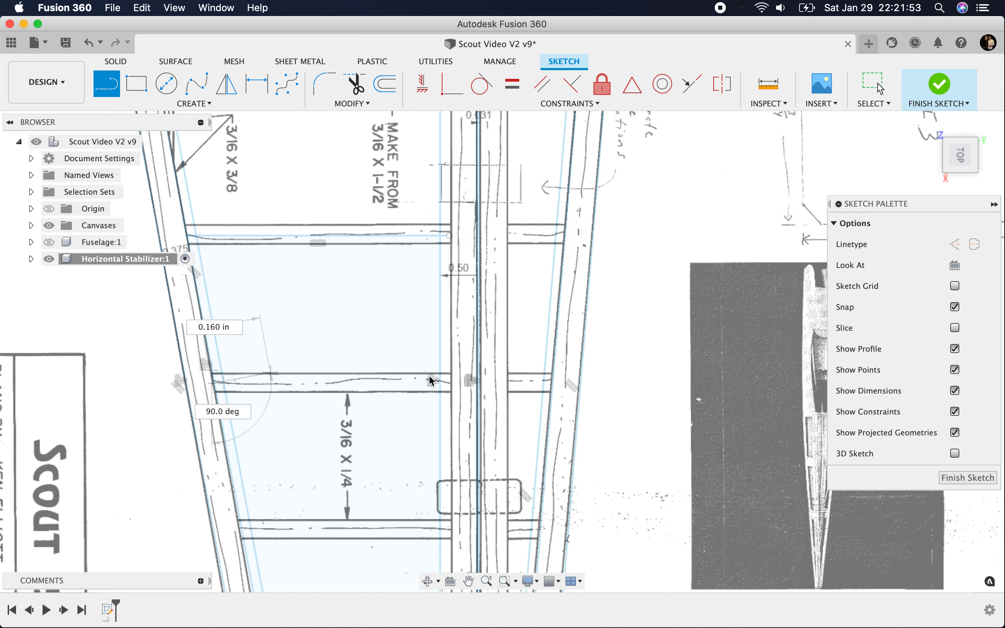
pyautogui.click(450, 401)
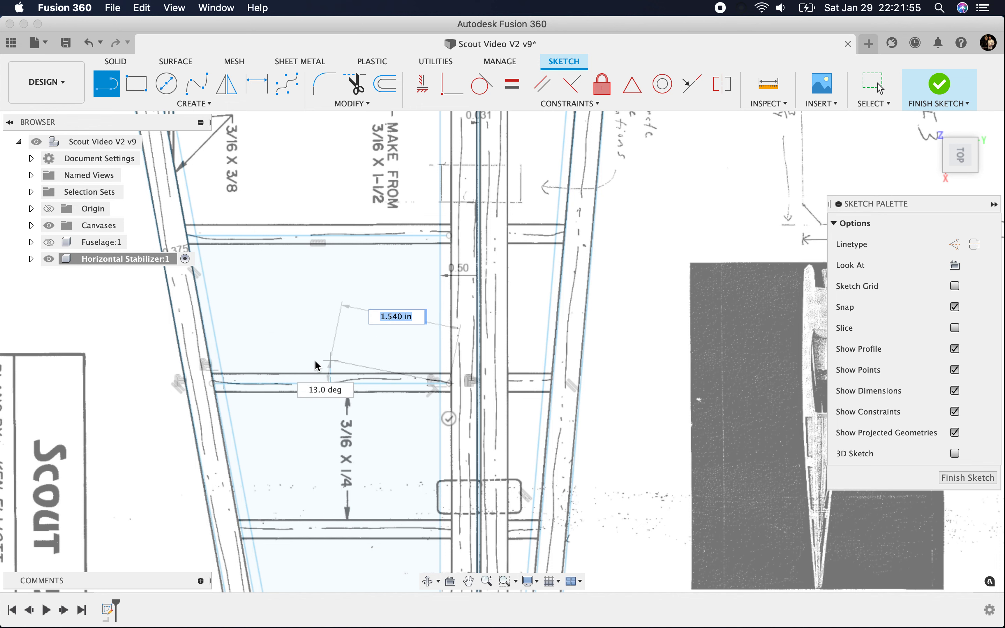
pyautogui.click(455, 419)
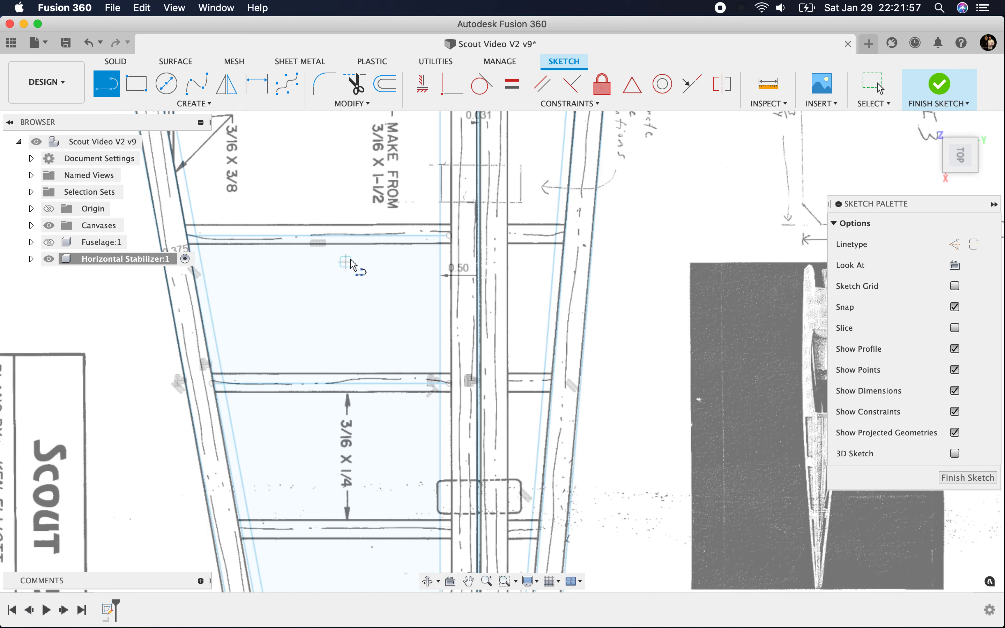
# Step: Draw a line about 2.81 in long along the middle of the third rib, from the leading-edge member to the front spar edge
pyautogui.scroll(-3, 350, 258)
pyautogui.scroll(5, 332, 419)
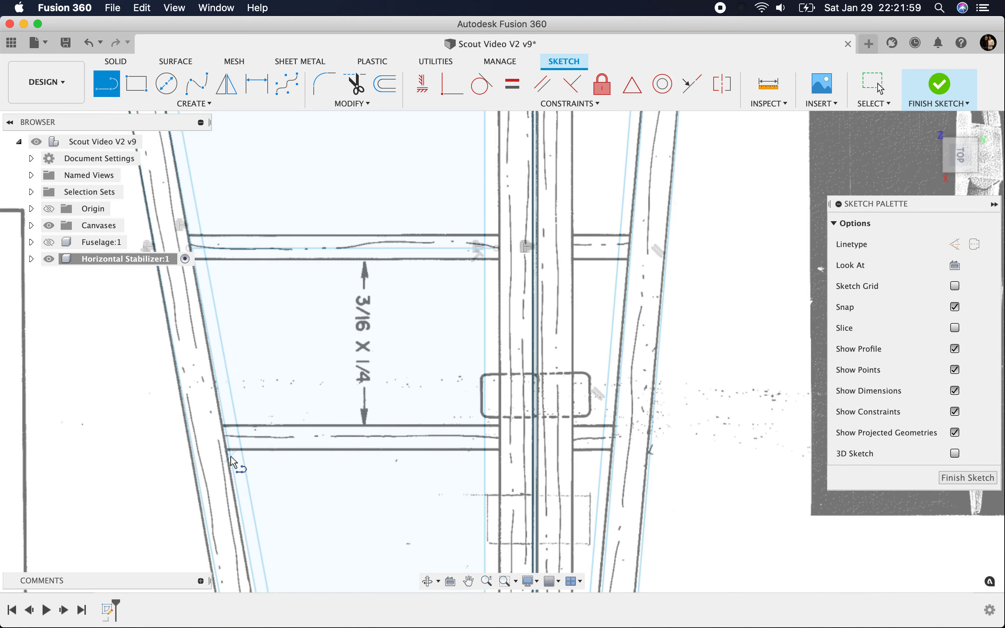
pyautogui.click(228, 438)
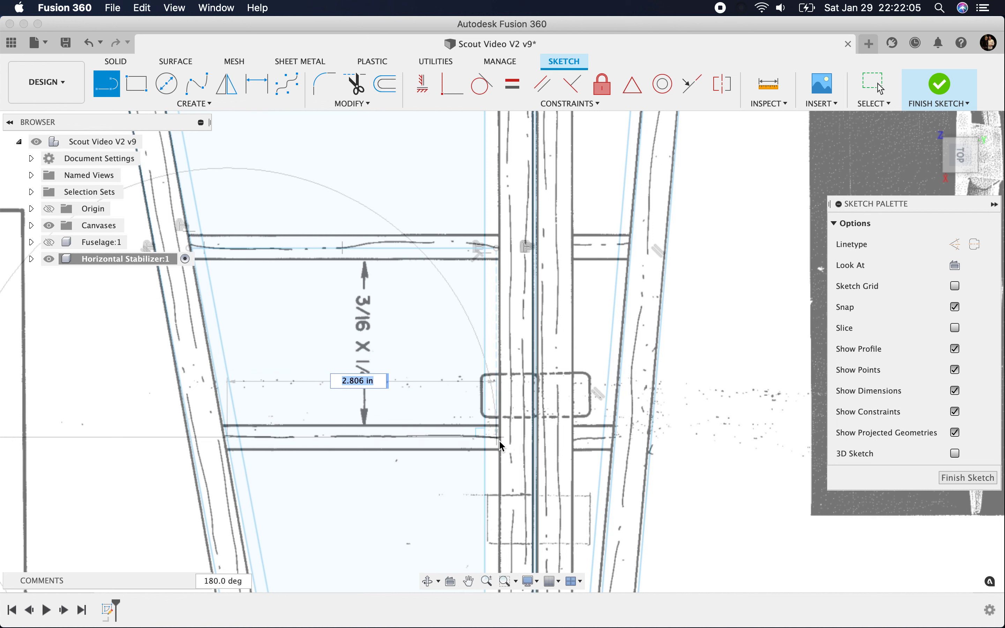
pyautogui.click(501, 440)
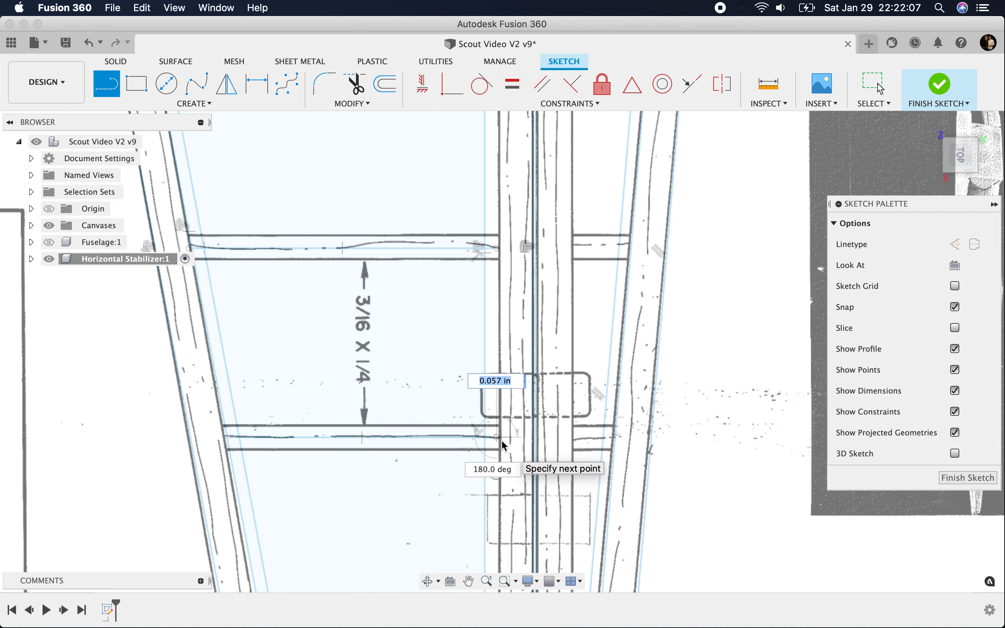
pyautogui.click(497, 473)
# Step: Inspect the rear hinge-gap line and its constraints up close where the second rib meets the spar
pyautogui.scroll(-5, 470, 325)
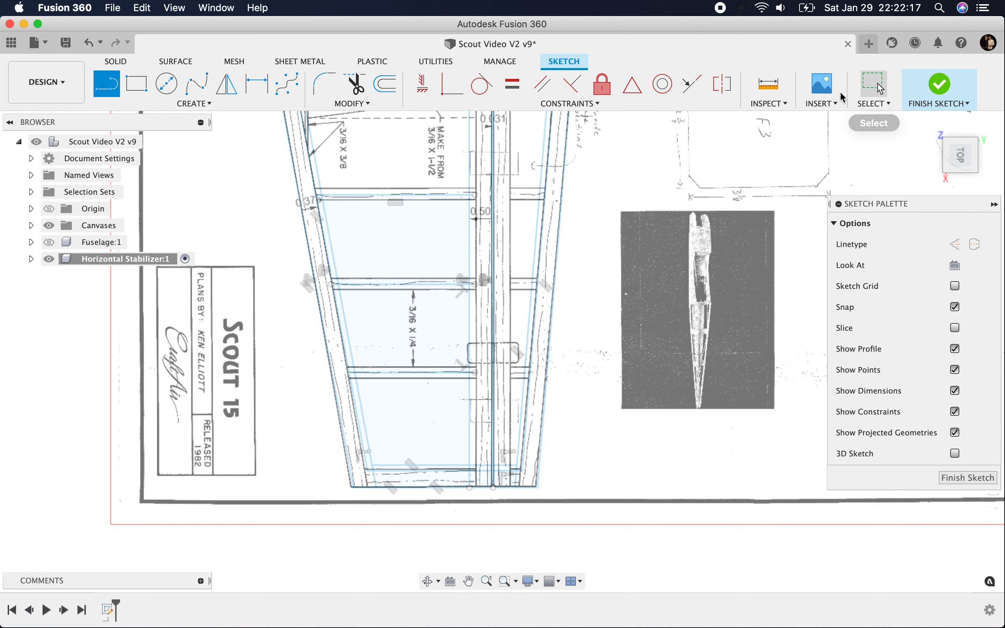
pyautogui.click(872, 83)
pyautogui.scroll(5, 501, 231)
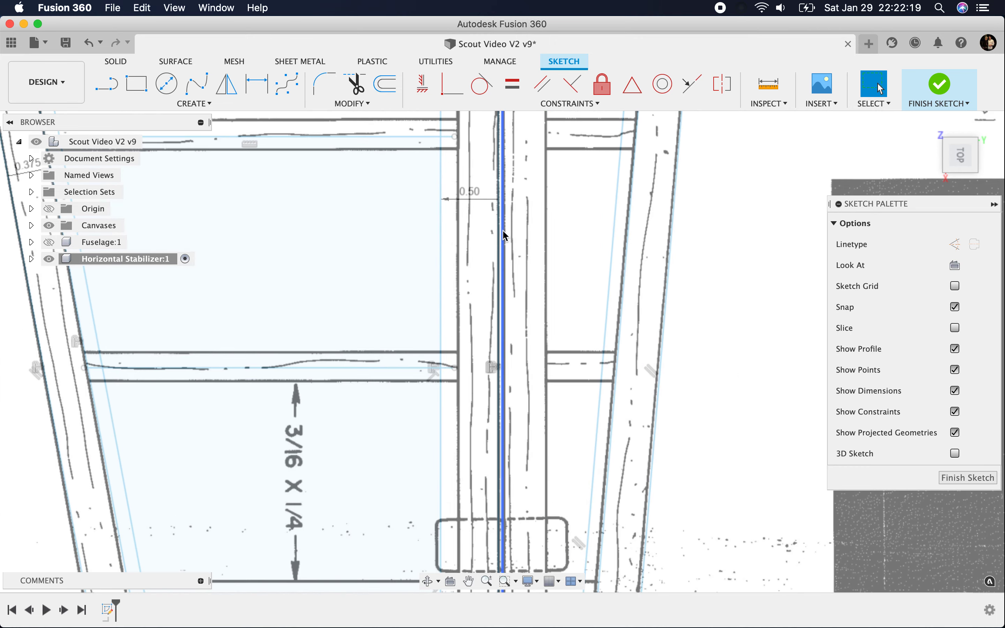
pyautogui.click(506, 368)
pyautogui.scroll(6, 522, 376)
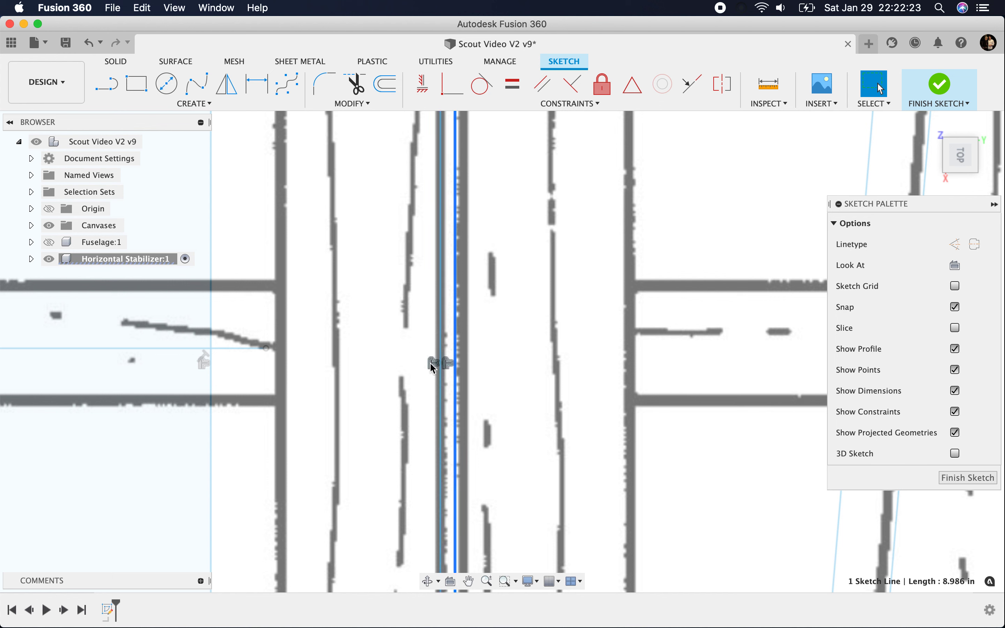
pyautogui.rightClick(456, 360)
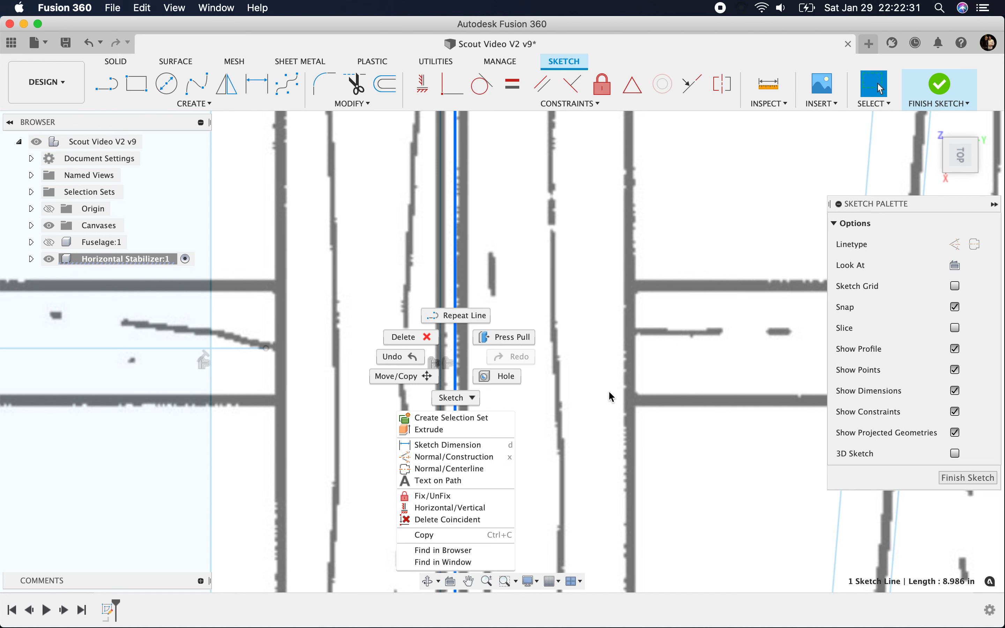
pyautogui.click(585, 397)
pyautogui.click(433, 363)
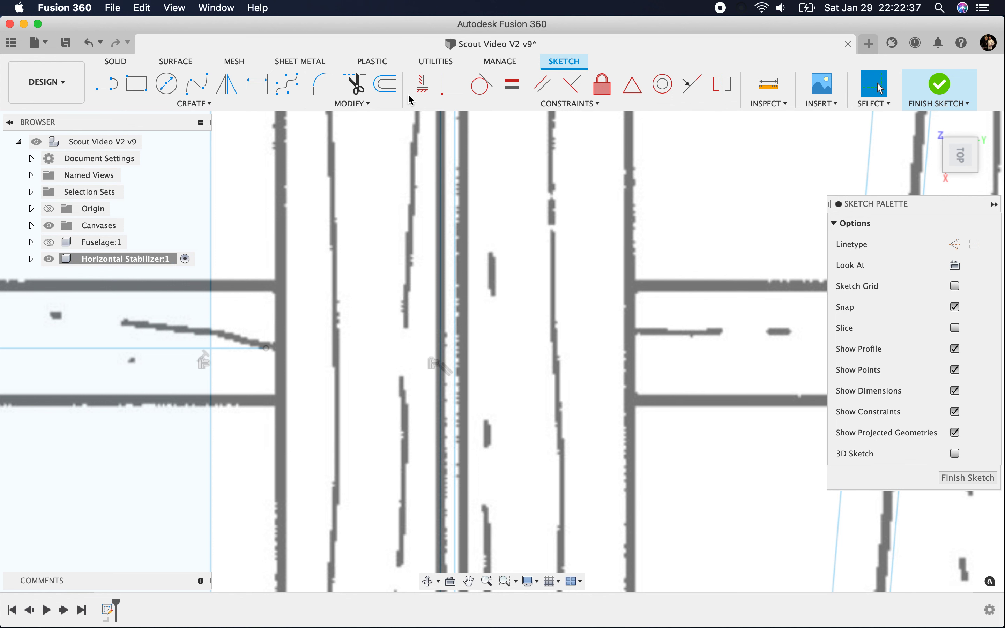
# Step: Offset the rear hinge-gap line 0.5 in toward the trailing edge
pyautogui.click(386, 83)
pyautogui.click(456, 355)
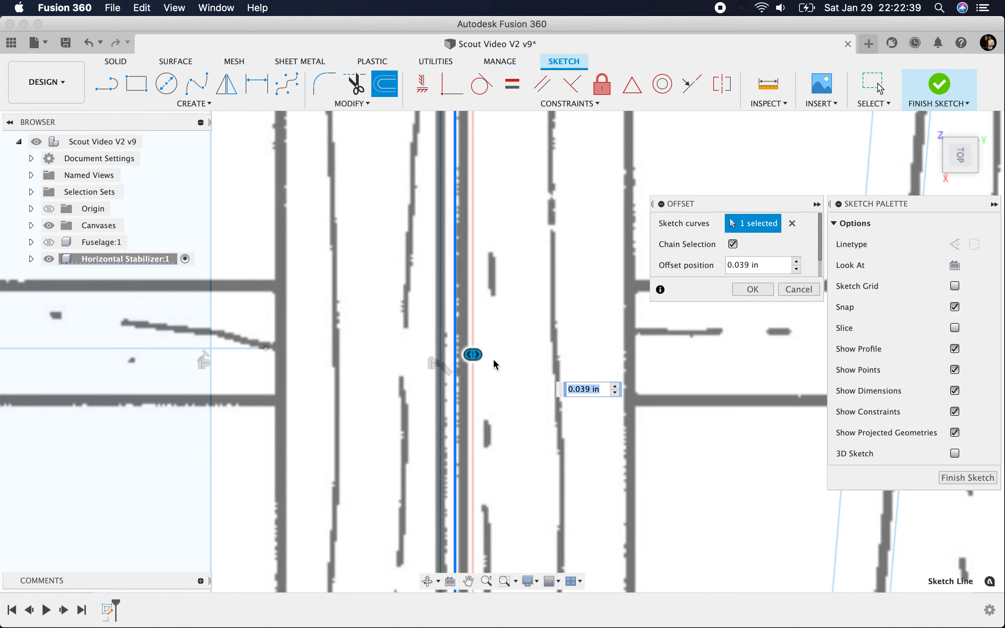
pyautogui.scroll(5, 485, 355)
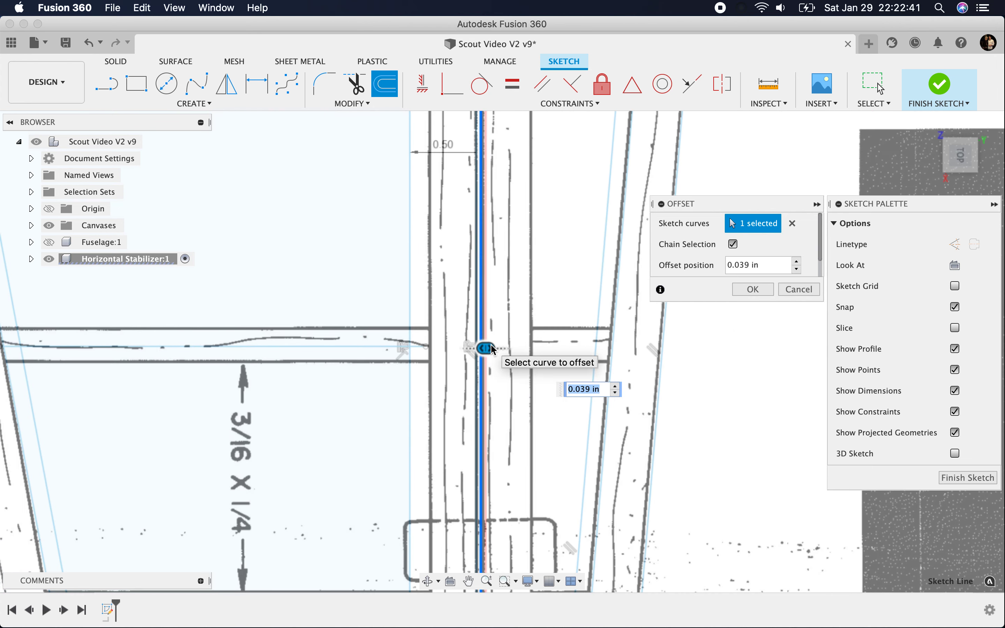
pyautogui.moveTo(492, 352); pyautogui.dragTo(533, 350)
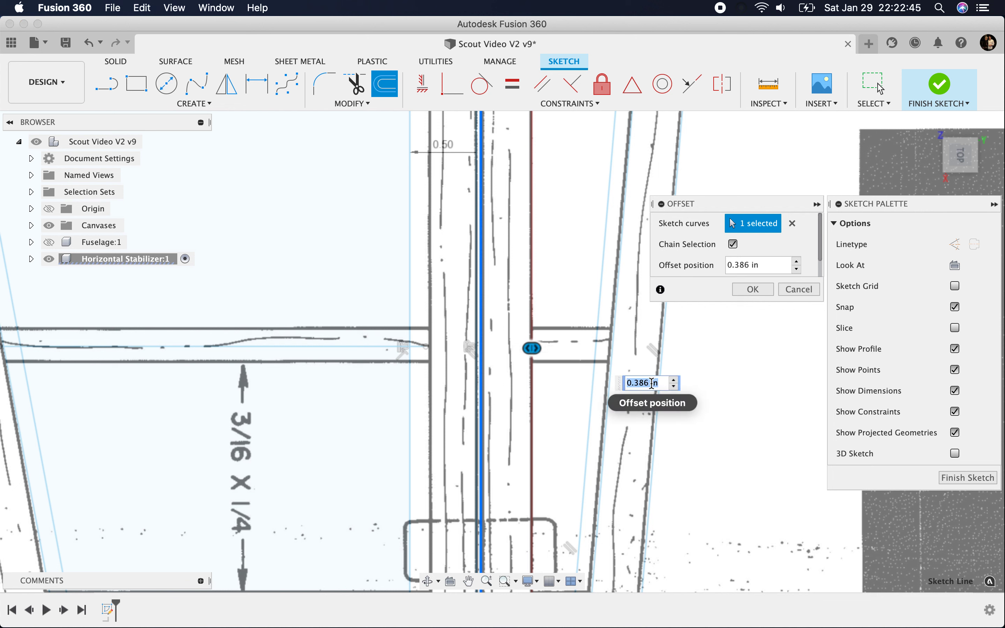
pyautogui.write('5')
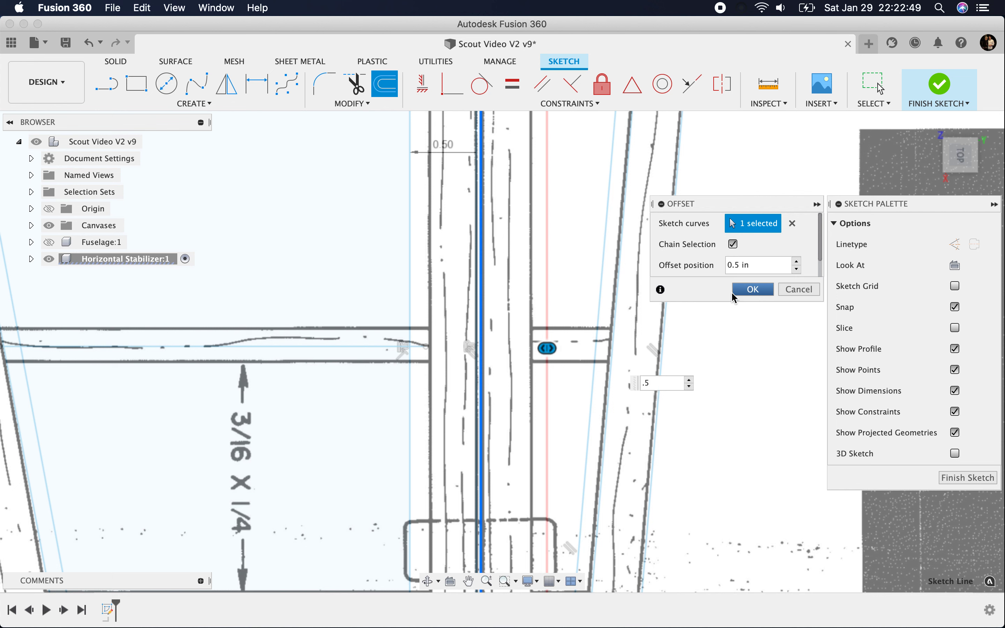
pyautogui.click(752, 290)
# Step: Start another Offset in the stabilizer sketch
pyautogui.click(385, 84)
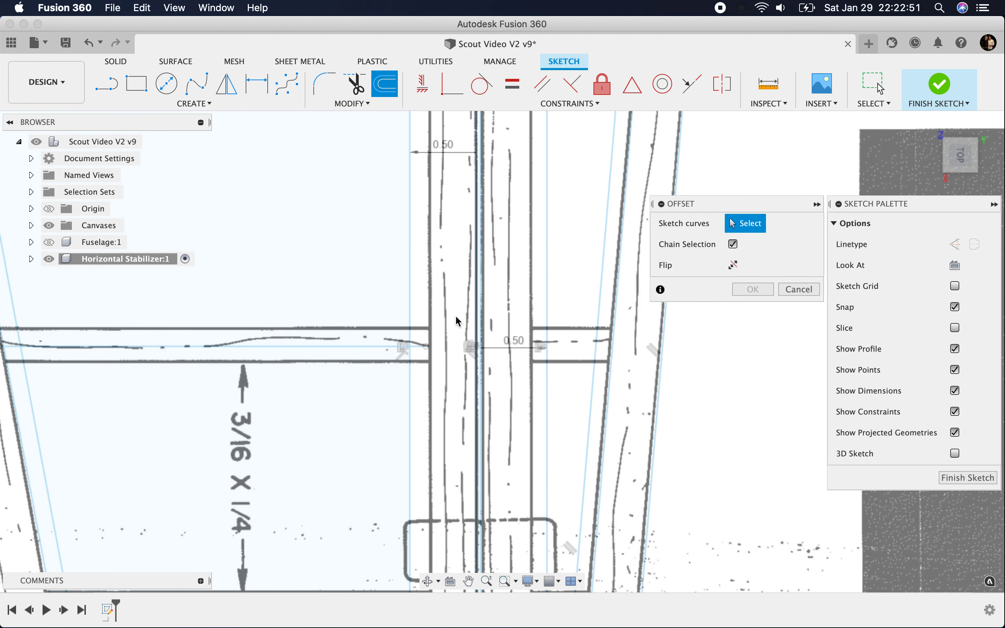
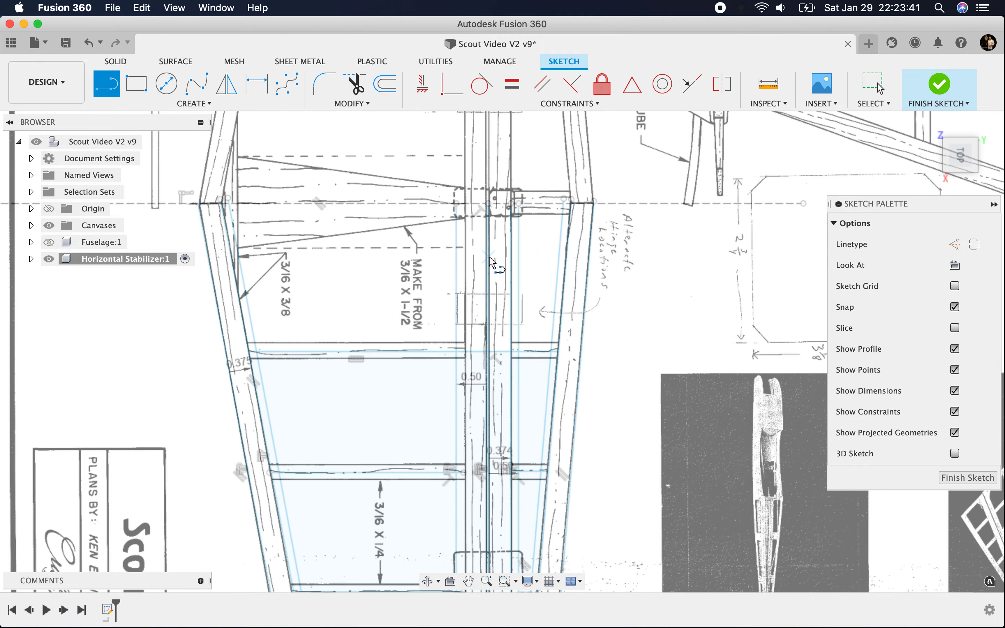
# Step: Draw a line about 1.2 in long along the middle of the rib nearest the tip, from the front spar edge to the trailing-edge member
pyautogui.scroll(-5, 493, 258)
pyautogui.scroll(8, 457, 508)
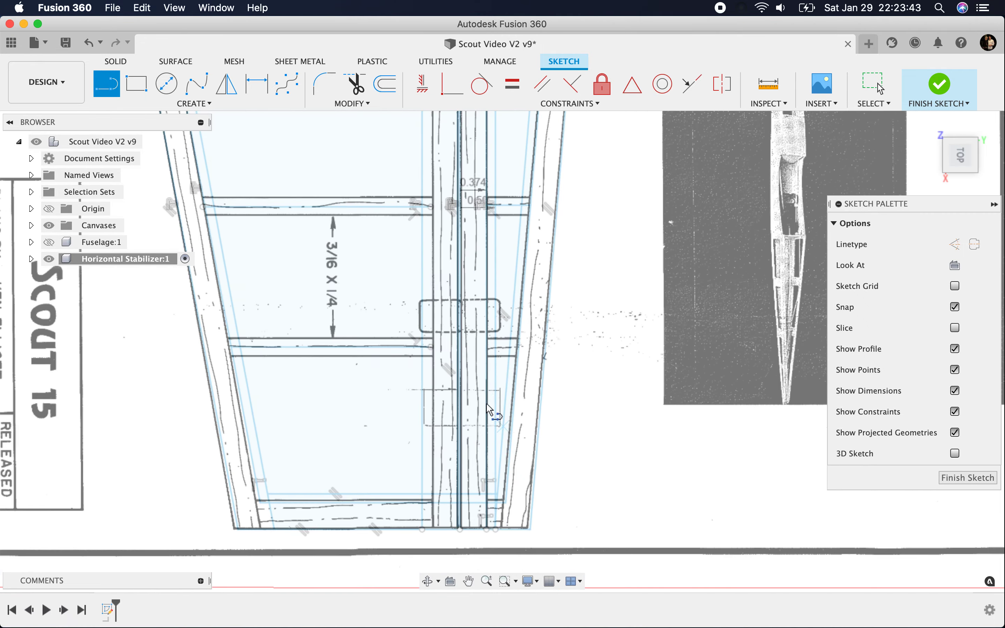
pyautogui.click(384, 299)
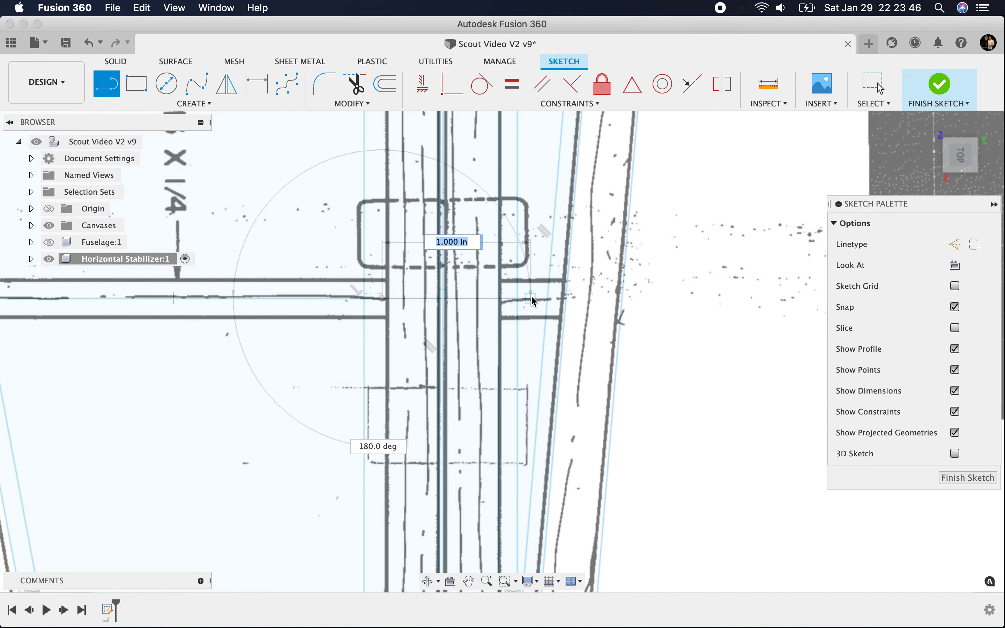
pyautogui.click(565, 298)
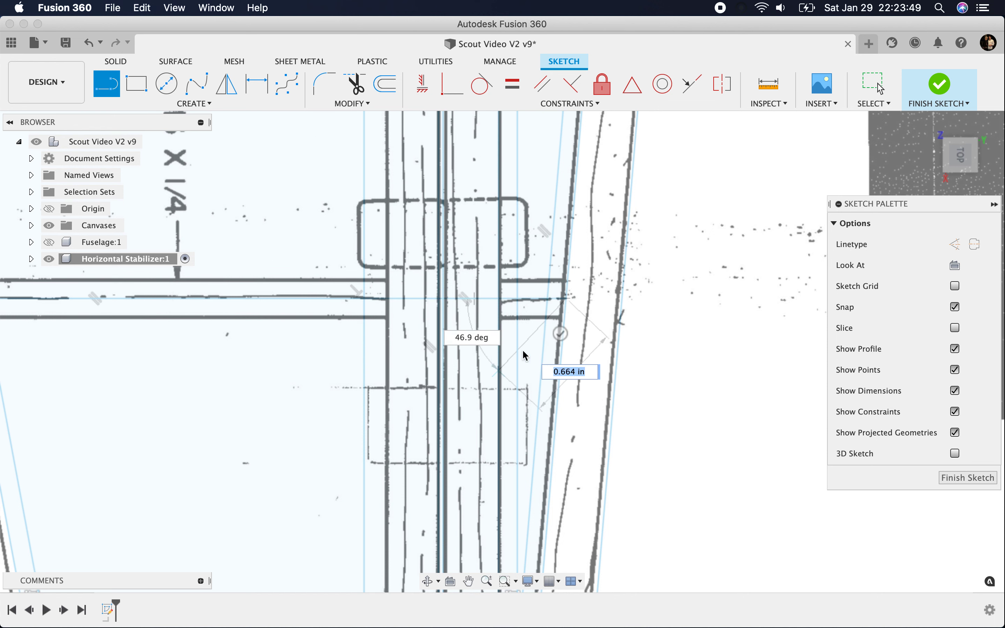
pyautogui.click(560, 333)
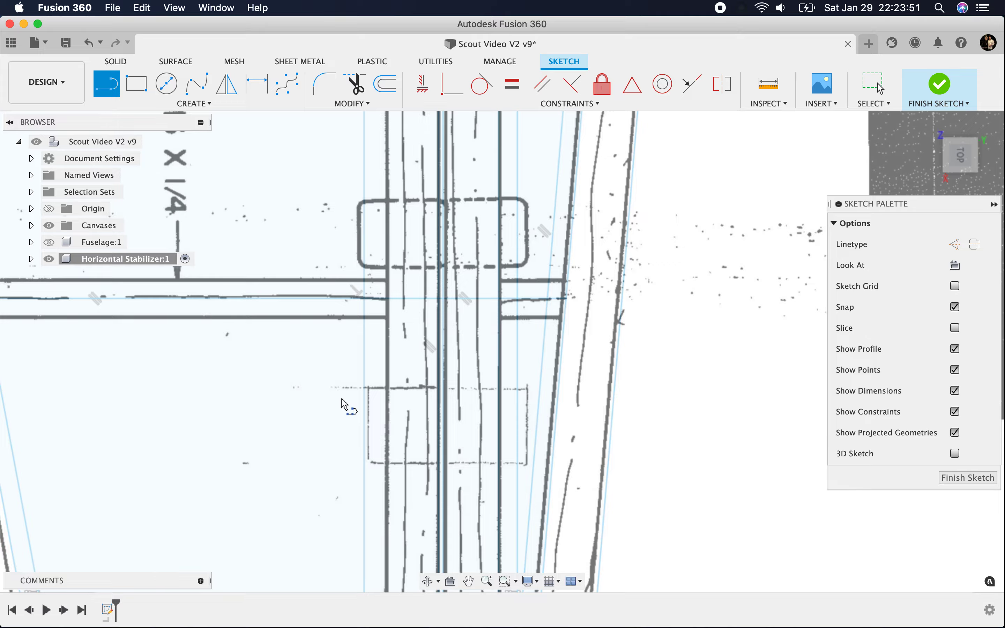
# Step: Show the Fuselage component and draw a line about 3.6 in long beside its side, from the leading-edge member to the front spar
pyautogui.scroll(-5, 342, 405)
pyautogui.scroll(-3, 382, 392)
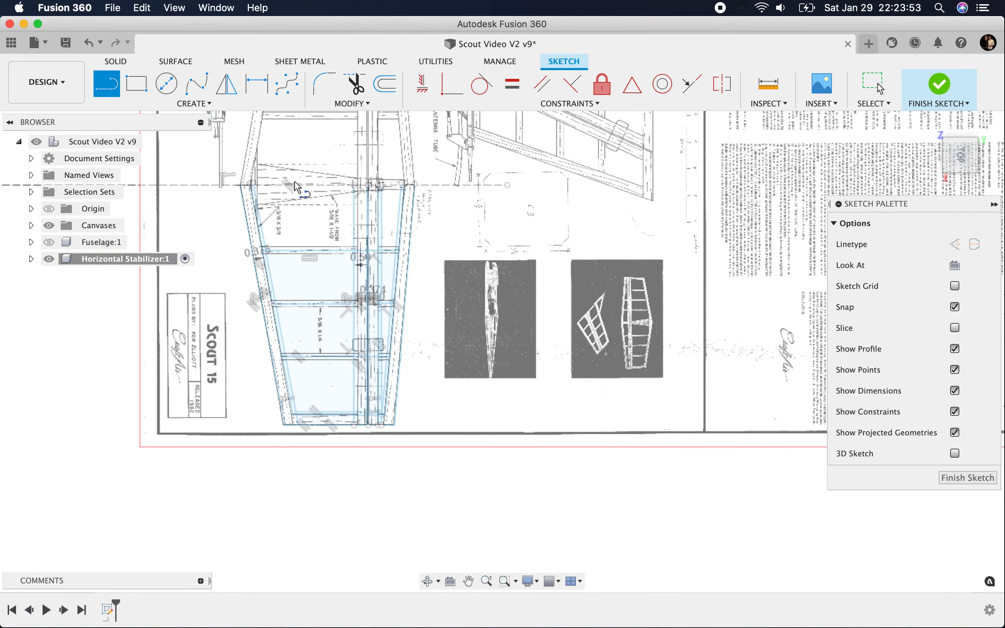
pyautogui.scroll(5, 298, 188)
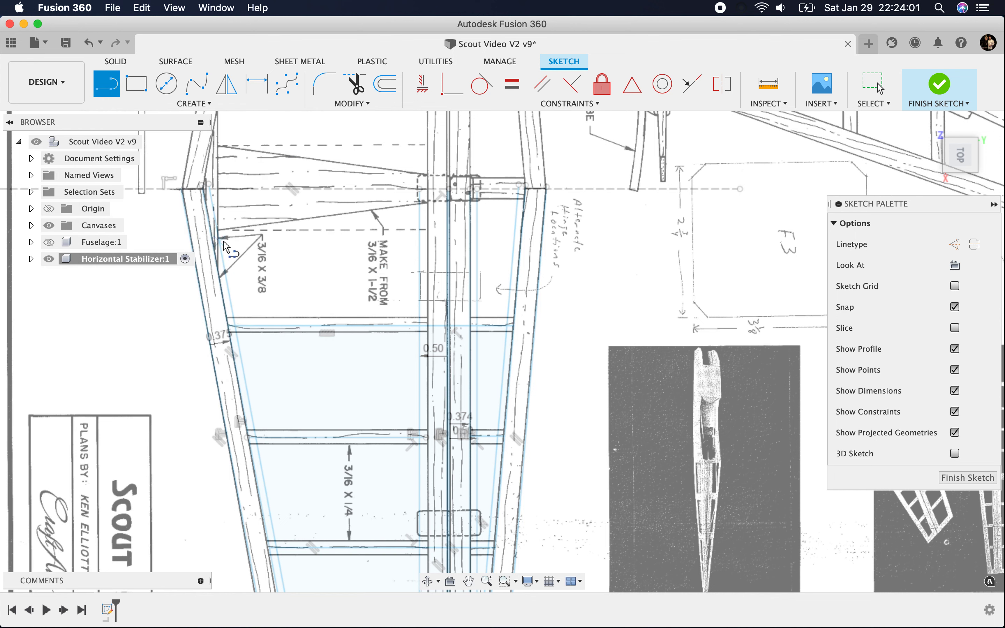
pyautogui.click(50, 243)
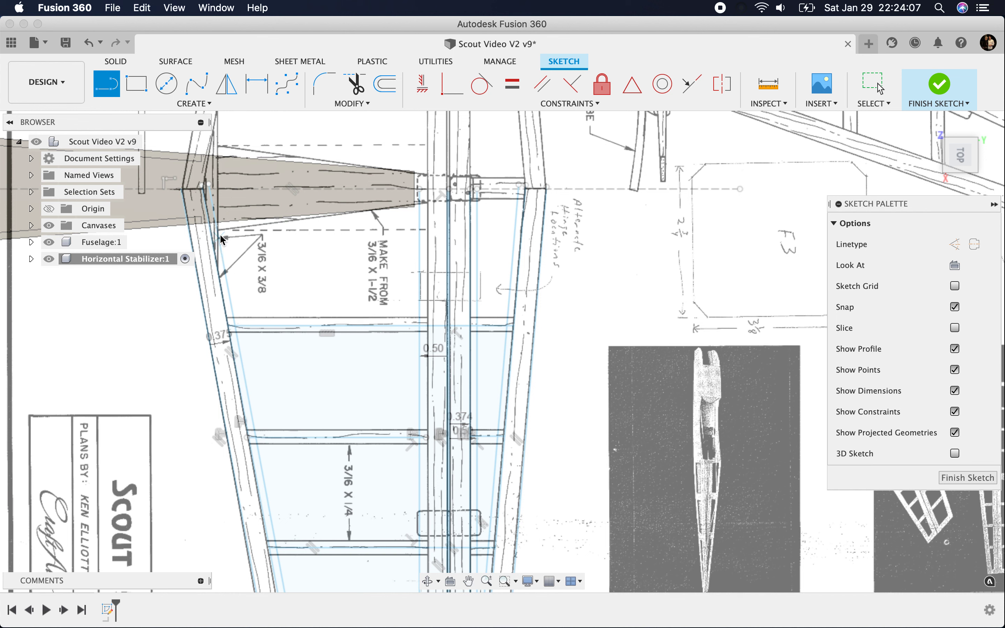
pyautogui.click(220, 253)
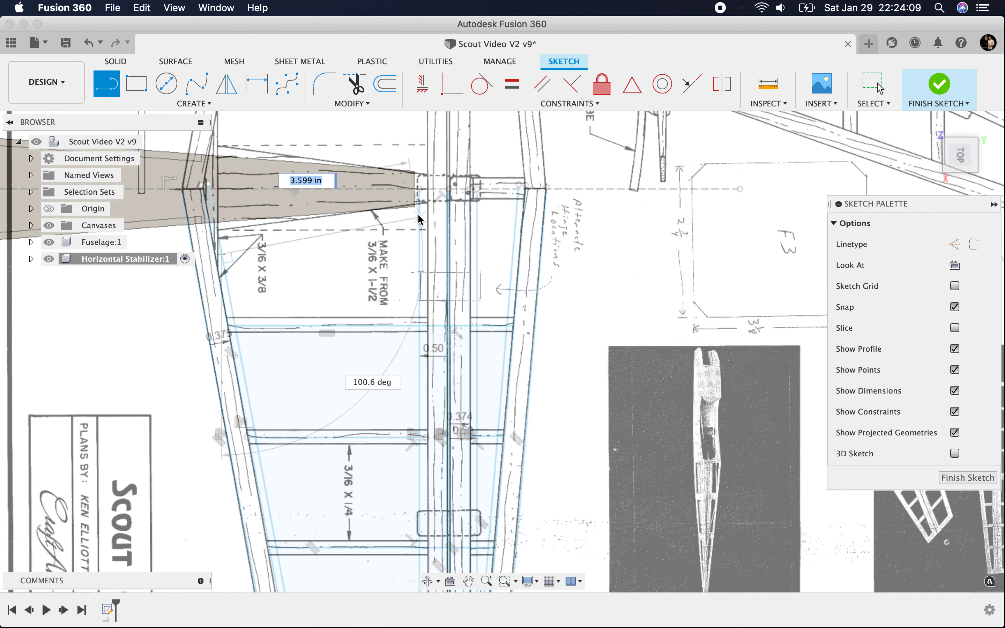
pyautogui.click(419, 214)
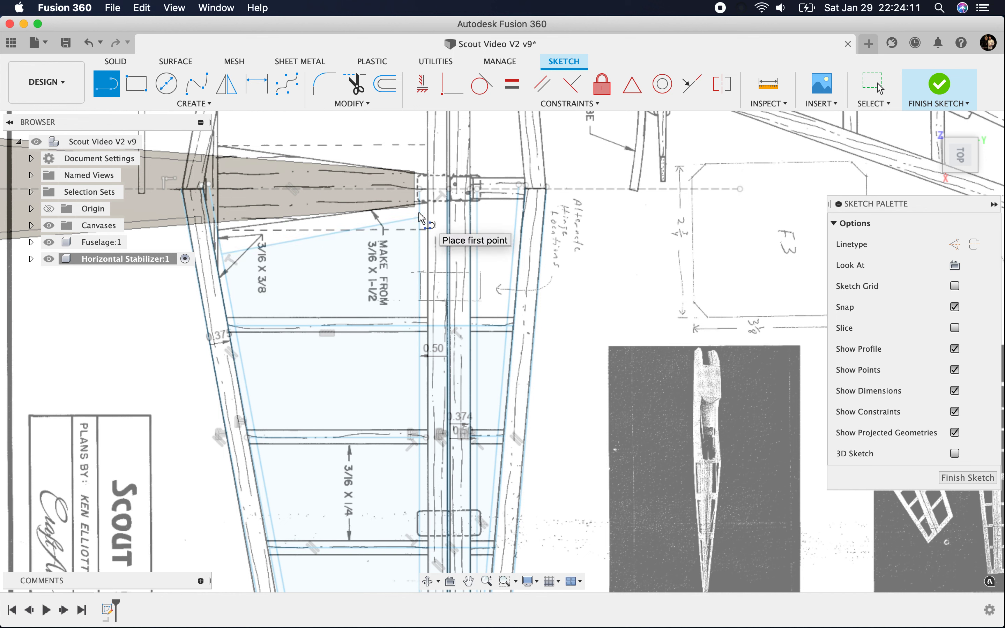
pyautogui.click(479, 214)
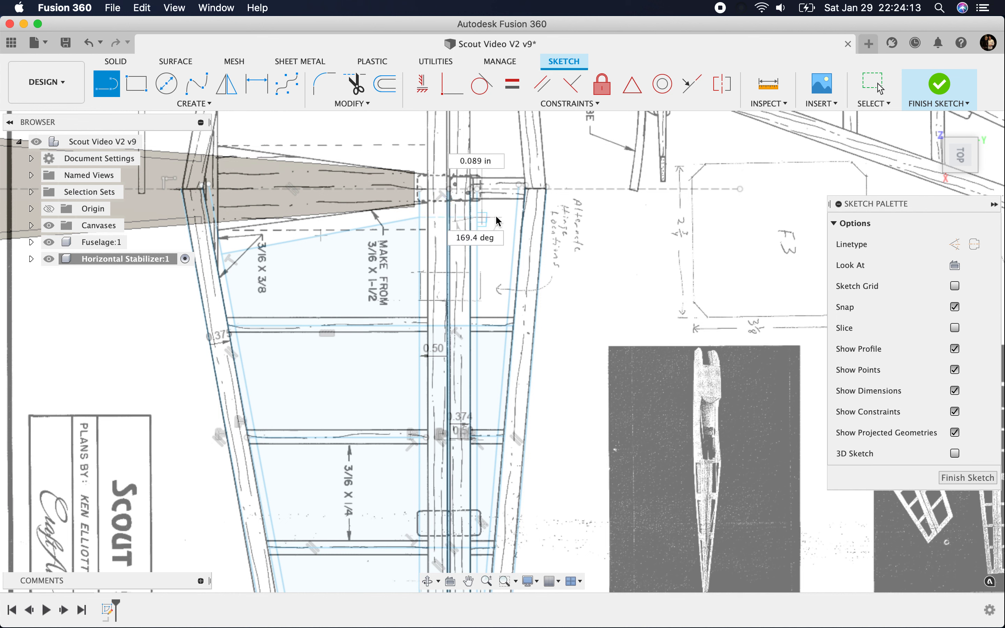
pyautogui.click(518, 217)
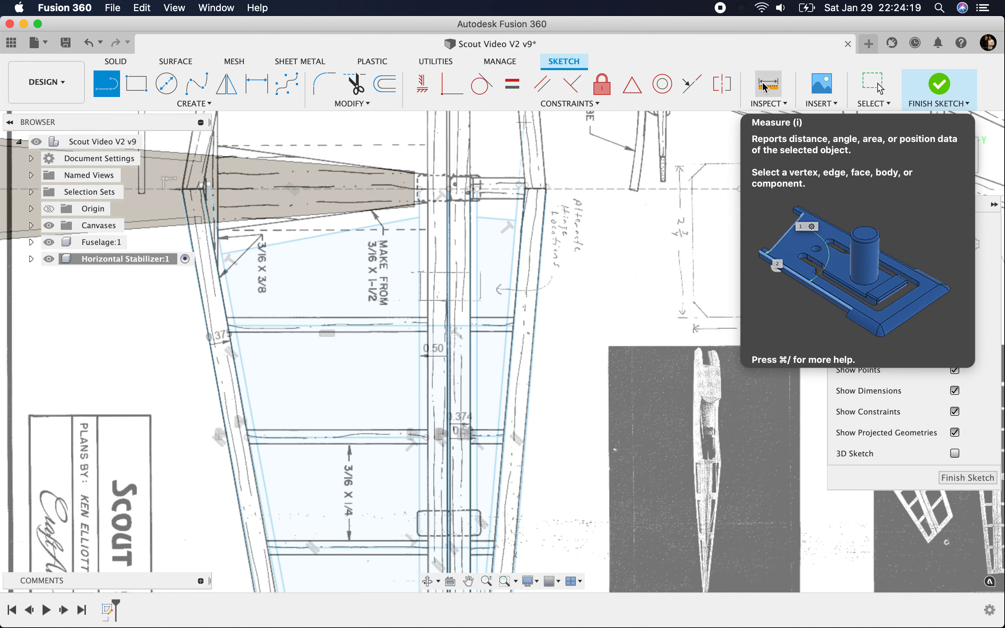
pyautogui.press('Escape')
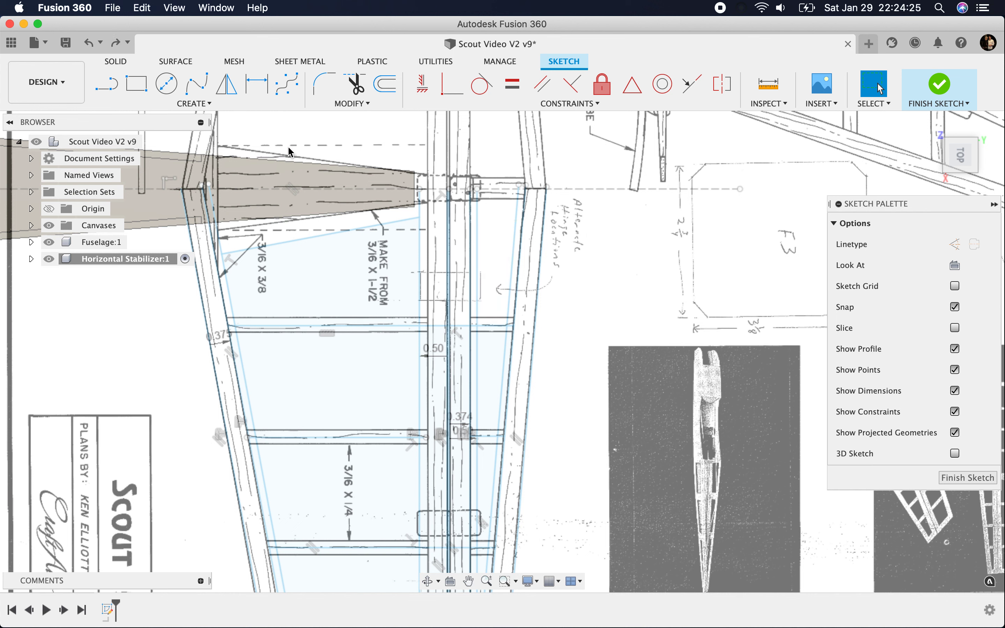
# Step: Draw a line about 0.95 in long near the centreline, from the rear spar edge perpendicular to the trailing-edge member
pyautogui.click(107, 94)
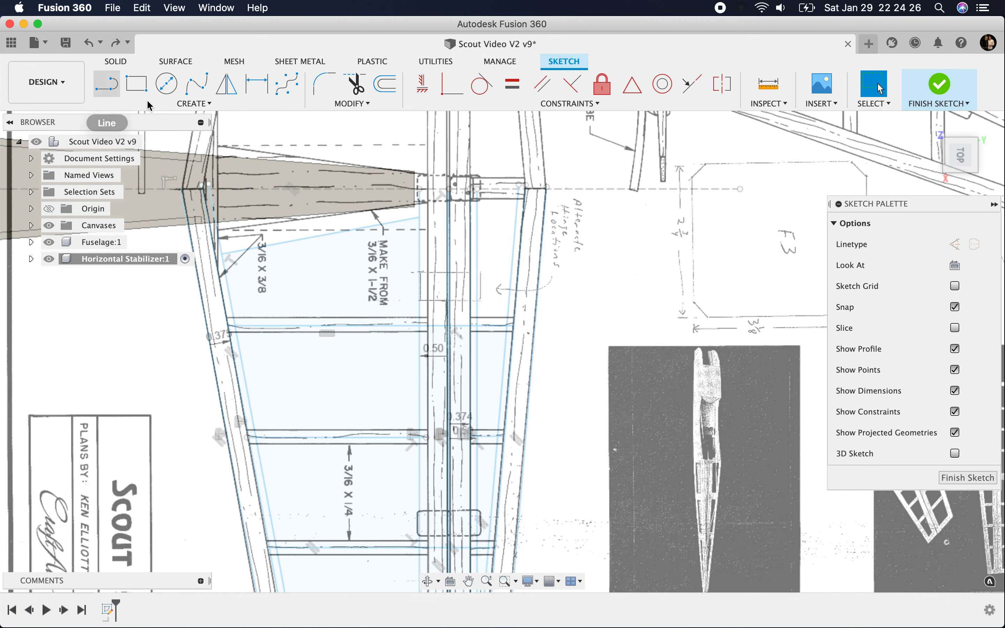
pyautogui.click(468, 216)
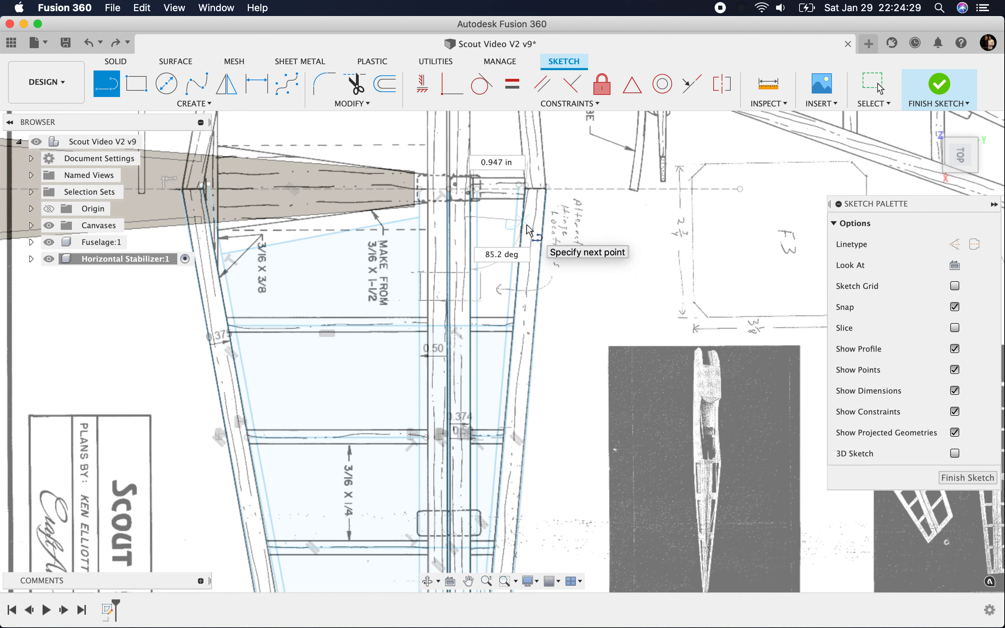
pyautogui.click(529, 226)
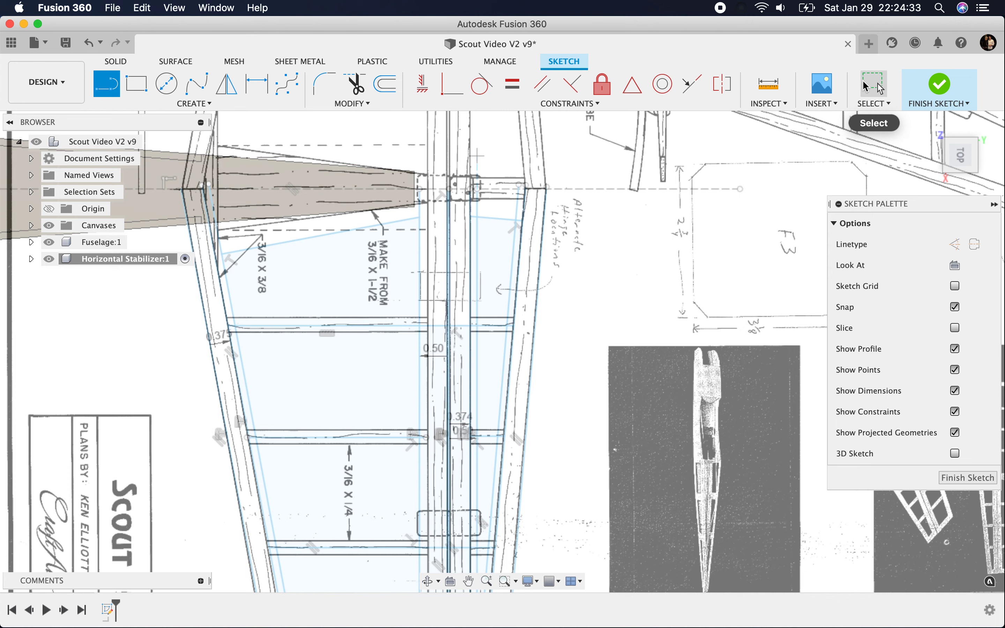
pyautogui.click(881, 88)
# Step: Extend both ends of the angled line beside the fuselage, toward the front spar and to the leading-edge member's inner edge
pyautogui.click(368, 104)
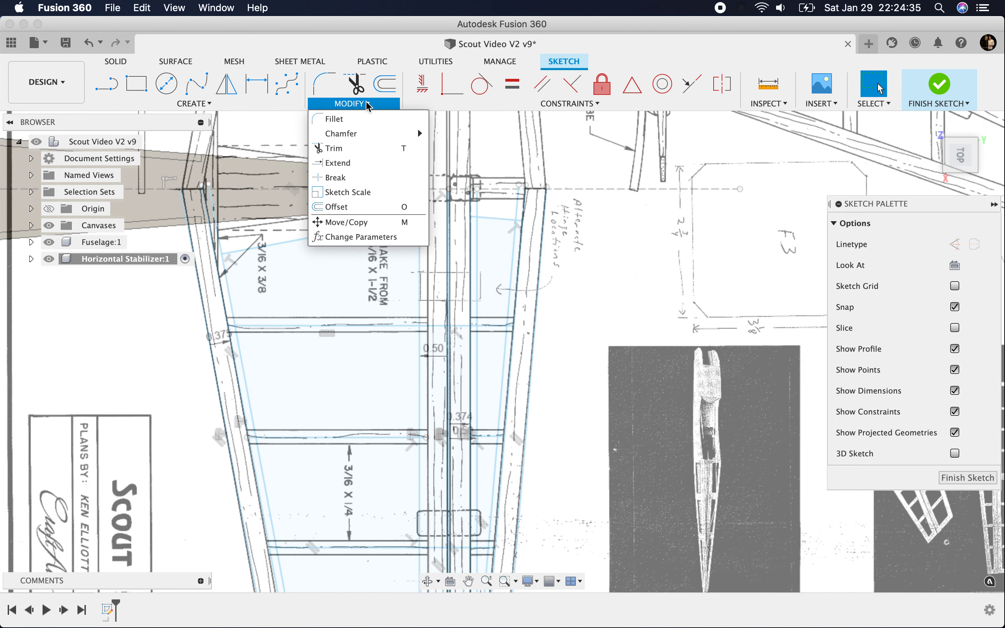
pyautogui.scroll(5, 423, 220)
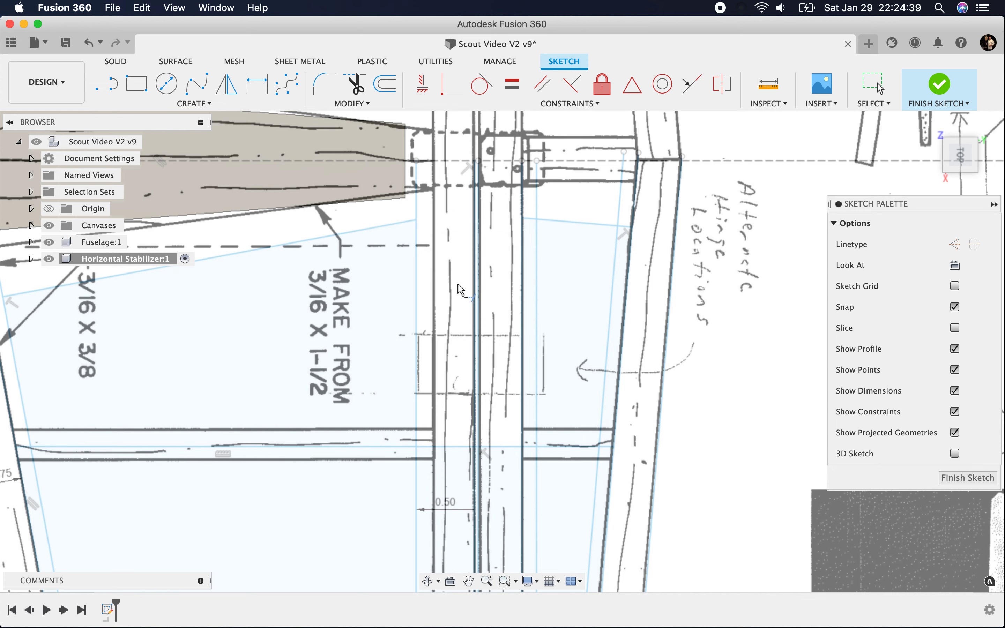
pyautogui.click(400, 224)
pyautogui.scroll(-5, 551, 252)
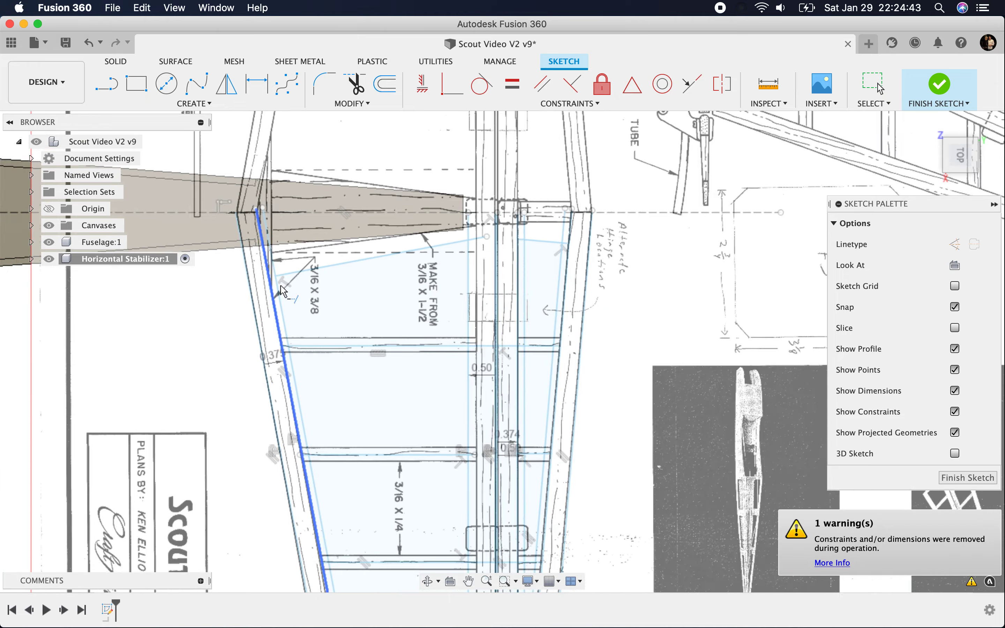
pyautogui.scroll(5, 286, 283)
pyautogui.click(278, 264)
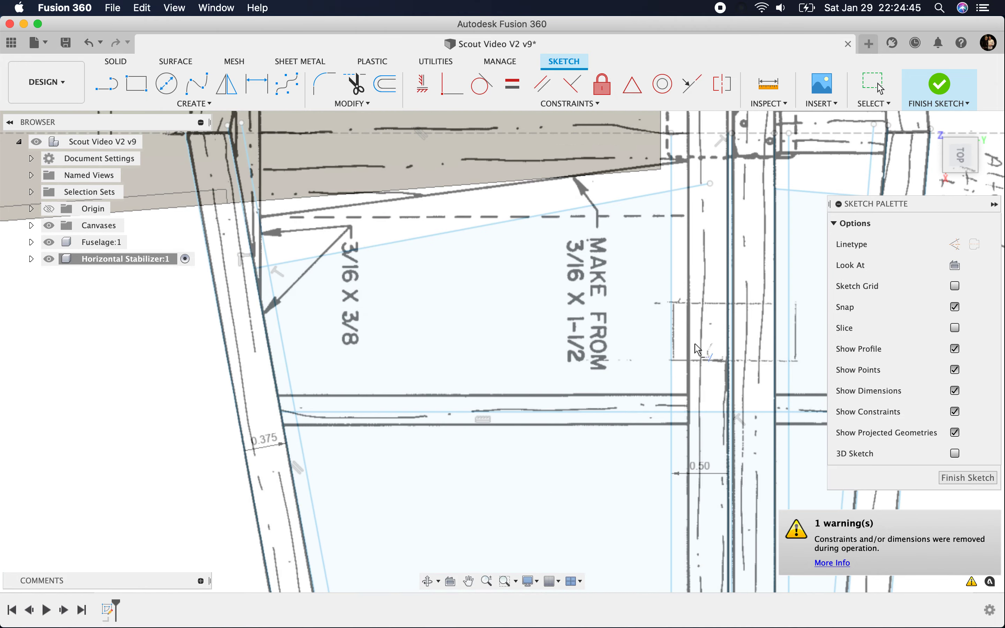
# Step: Offset the front hinge-gap line by -9.5 mm, toward the leading edge, to set the front spar's width
pyautogui.scroll(-4, 709, 365)
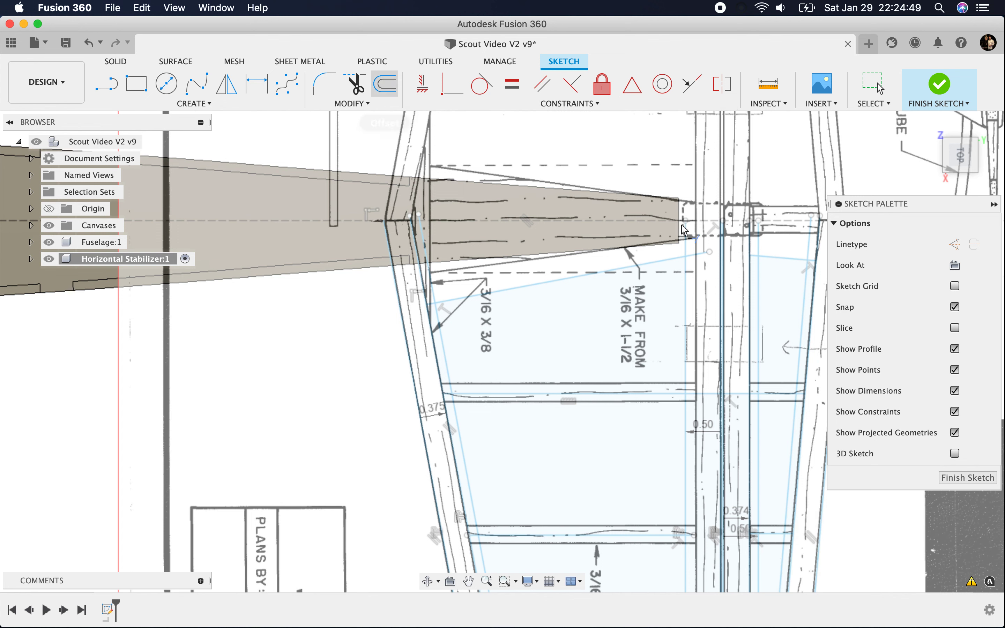
pyautogui.click(386, 84)
pyautogui.moveTo(764, 205); pyautogui.dragTo(355, 305)
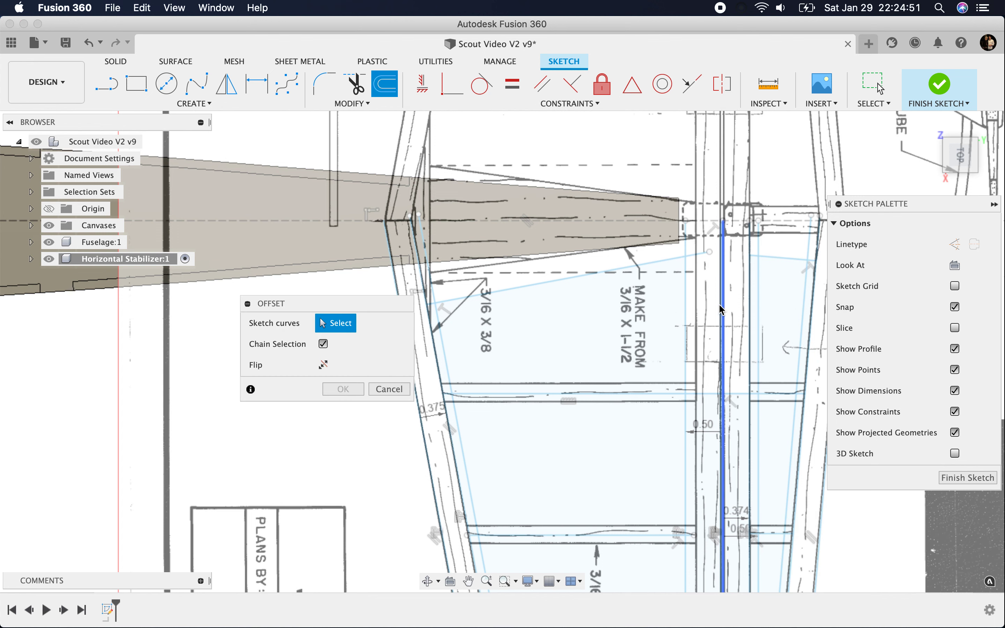
pyautogui.click(718, 305)
pyautogui.moveTo(716, 310); pyautogui.dragTo(697, 310)
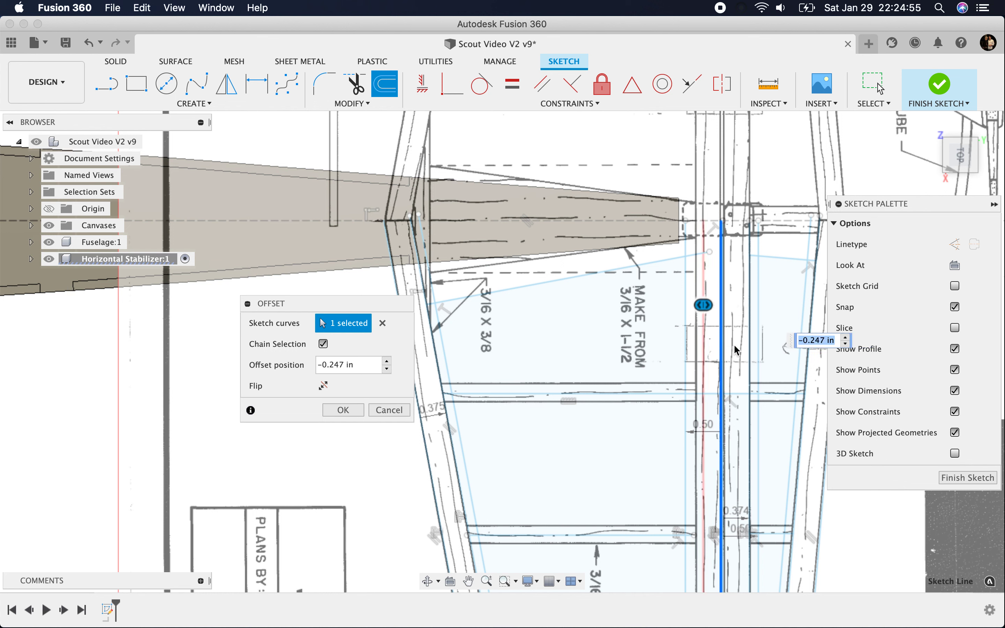
pyautogui.write('-')
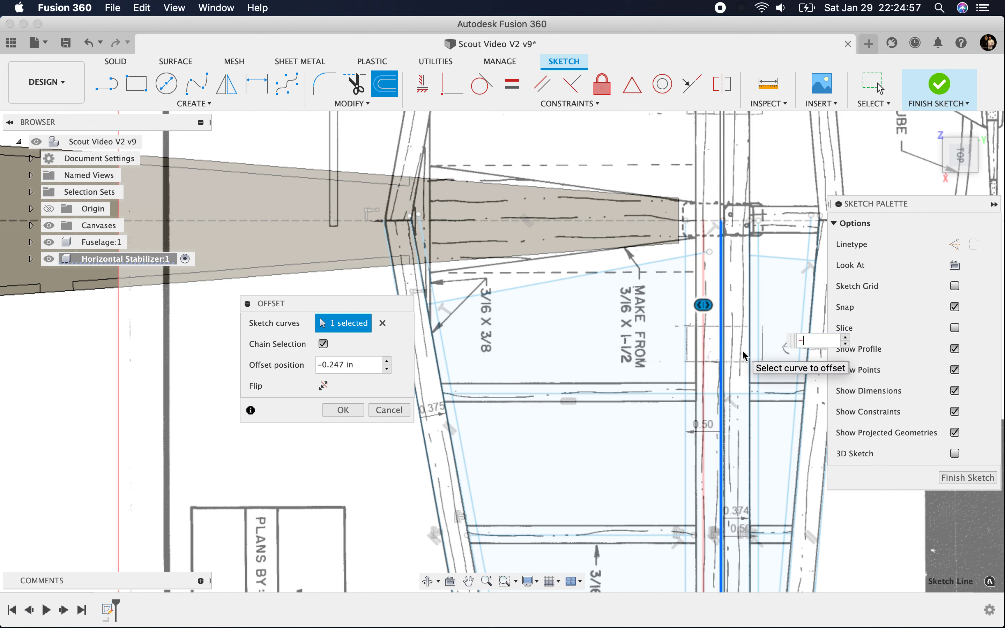
pyautogui.write('9.5mm')
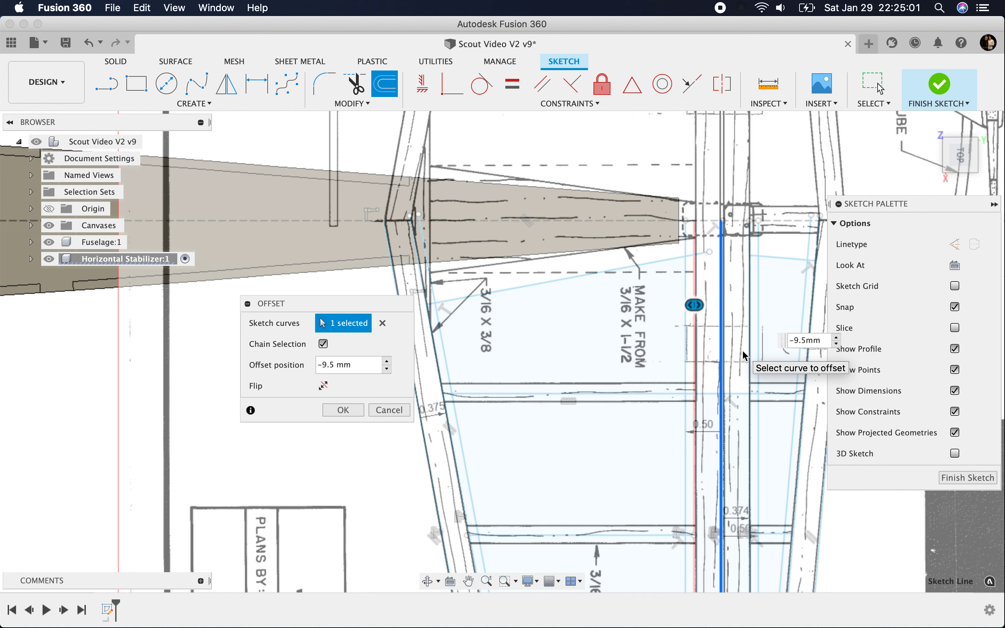
pyautogui.press('Return')
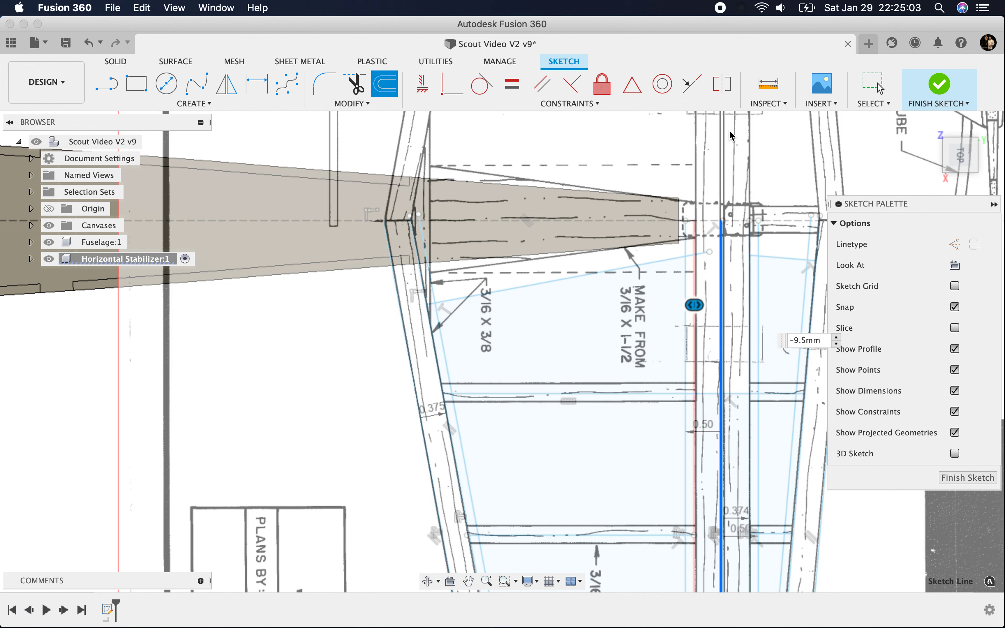
# Step: Trim the angled fuselage-side line back to the new front spar edge and hide the Fuselage component
pyautogui.click(356, 89)
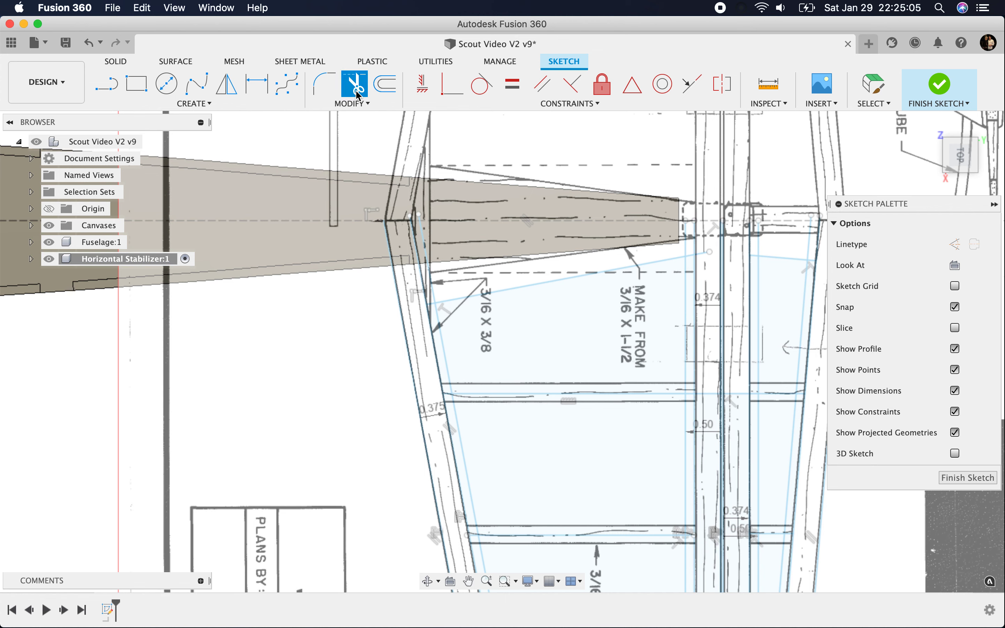
pyautogui.scroll(3, 706, 263)
pyautogui.click(695, 243)
pyautogui.click(172, 350)
pyautogui.scroll(-5, 442, 366)
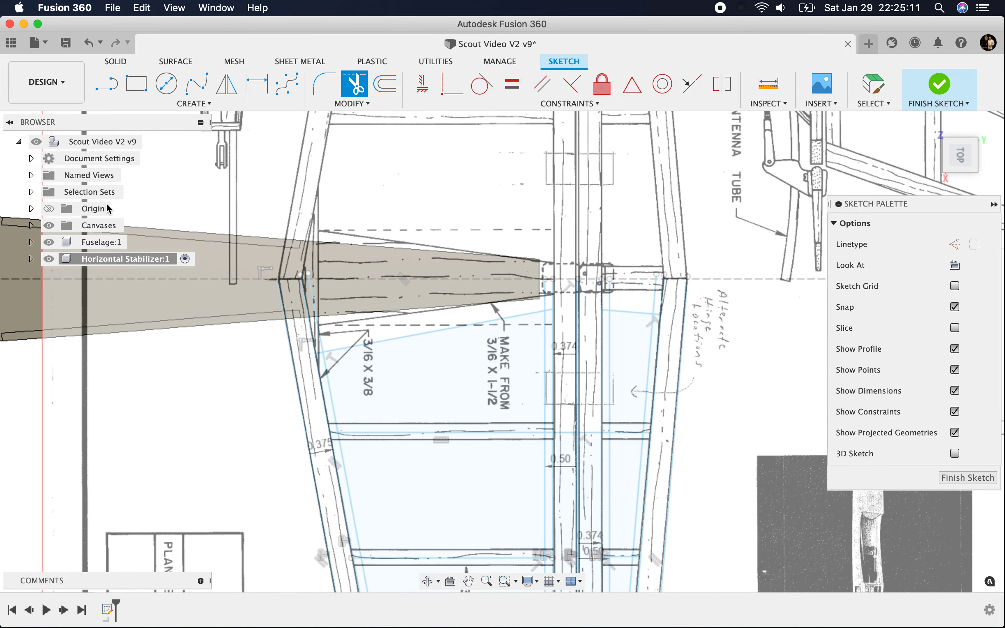
pyautogui.click(48, 243)
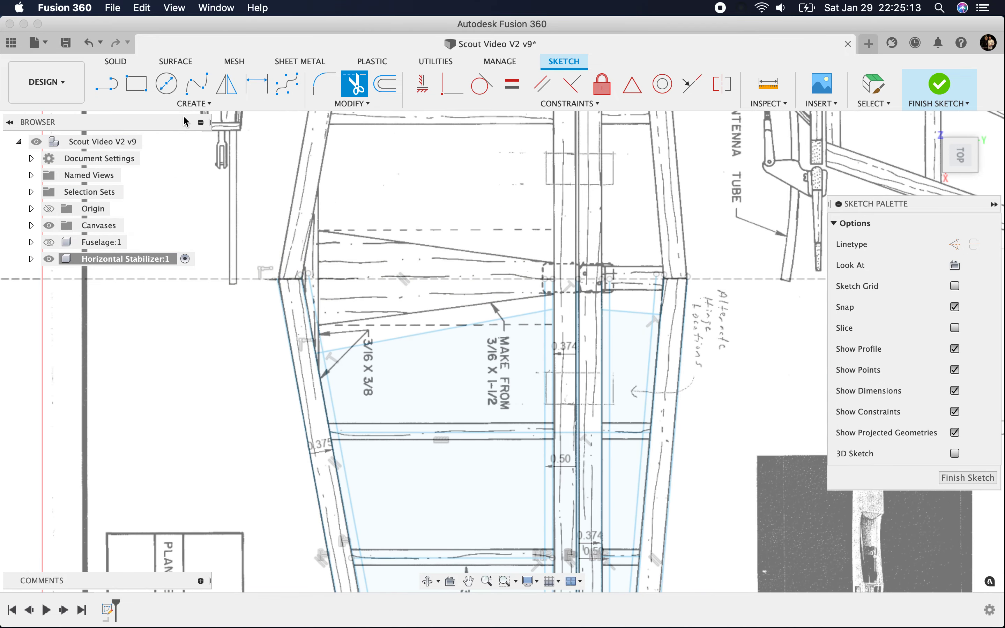
pyautogui.click(227, 85)
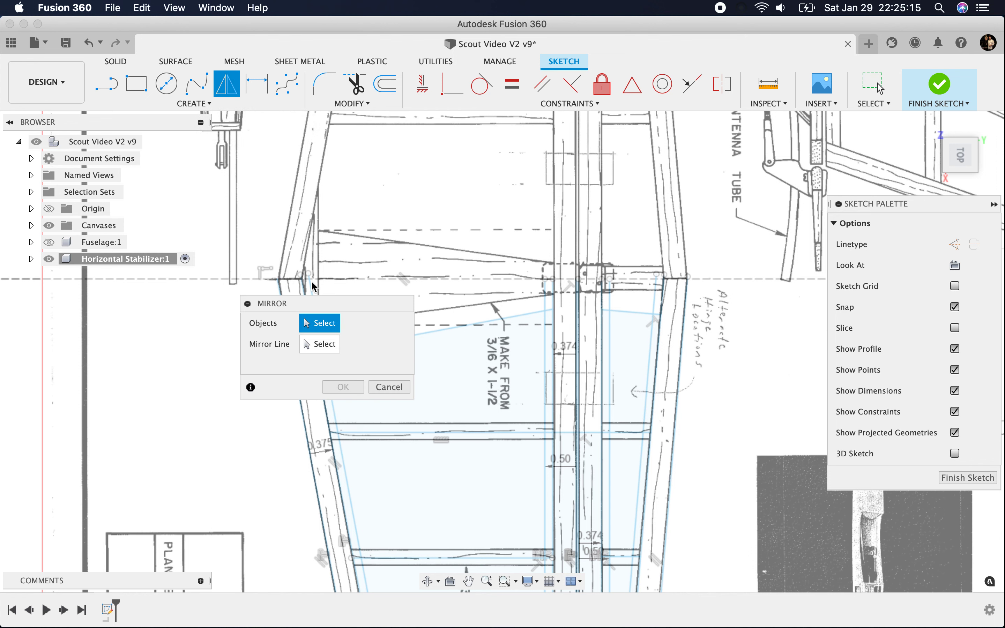
pyautogui.moveTo(306, 303); pyautogui.dragTo(86, 381)
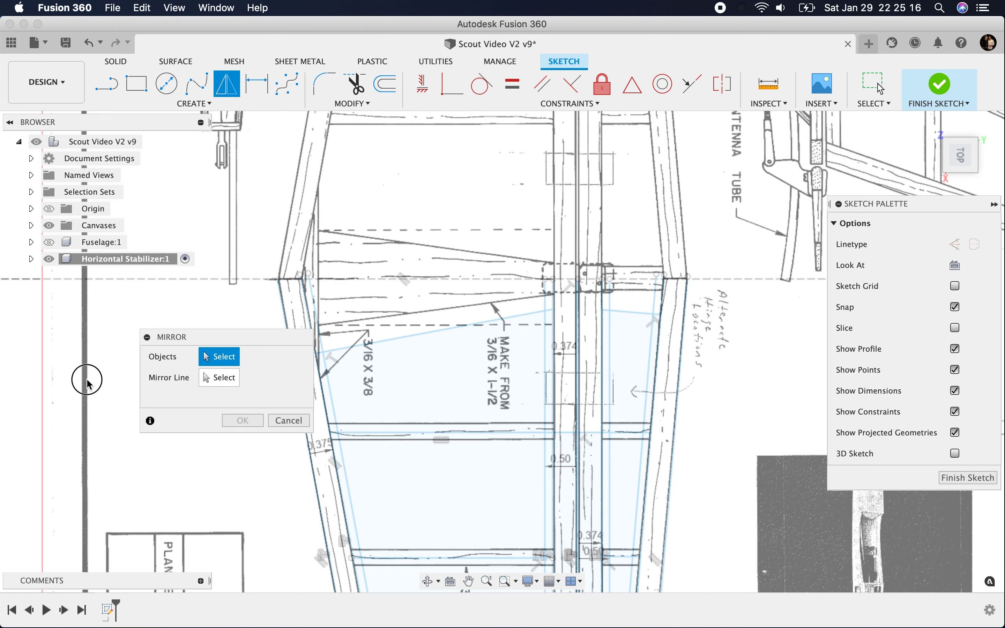
pyautogui.click(285, 316)
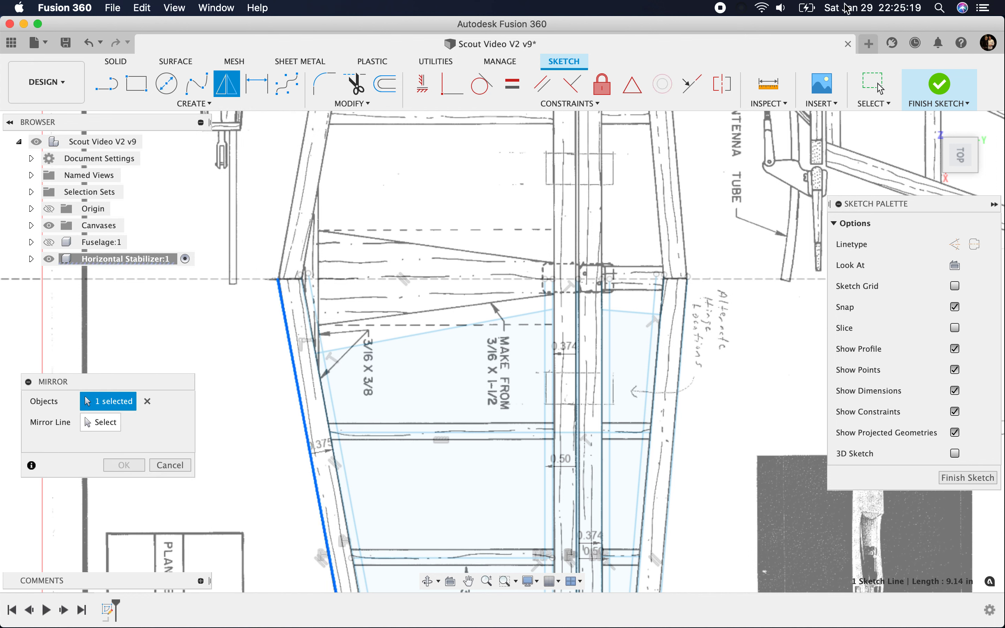
# Step: Trim the leading-edge member lines that overshoot the fuselage centreline back to it
pyautogui.click(356, 85)
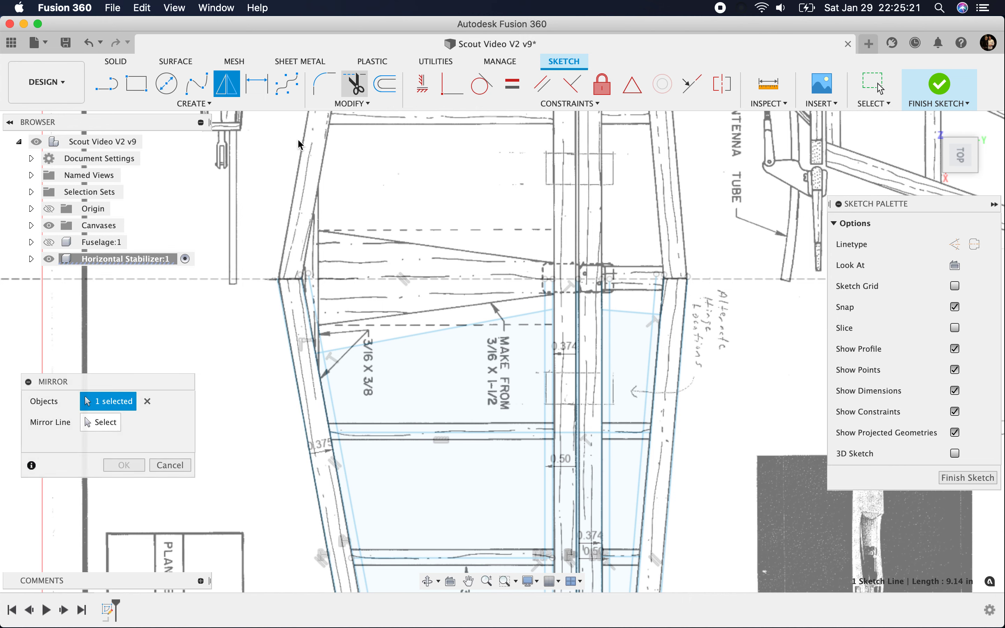
pyautogui.scroll(4, 274, 284)
pyautogui.scroll(6, 274, 284)
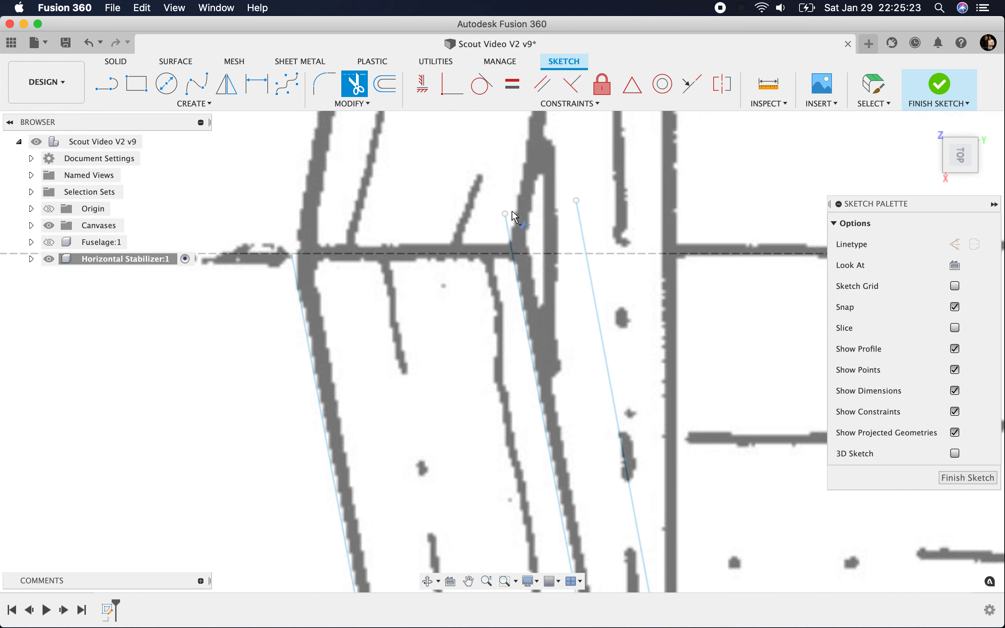
pyautogui.click(506, 225)
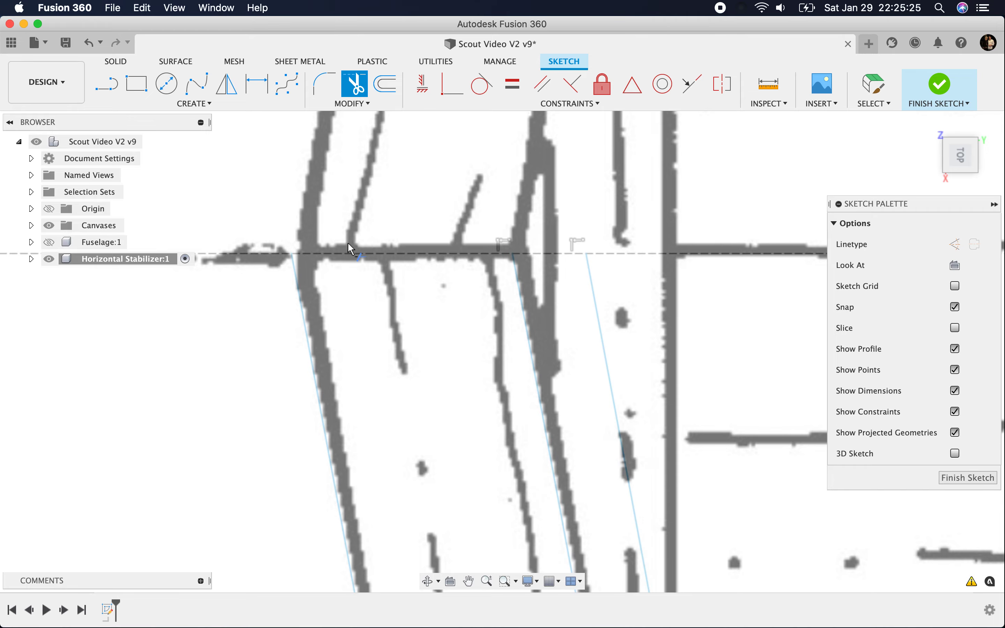
# Step: Trim the overshooting ends of the trailing-edge member lines back to the fuselage centreline
pyautogui.scroll(-4, 348, 242)
pyautogui.scroll(-3, 348, 248)
pyautogui.scroll(8, 693, 264)
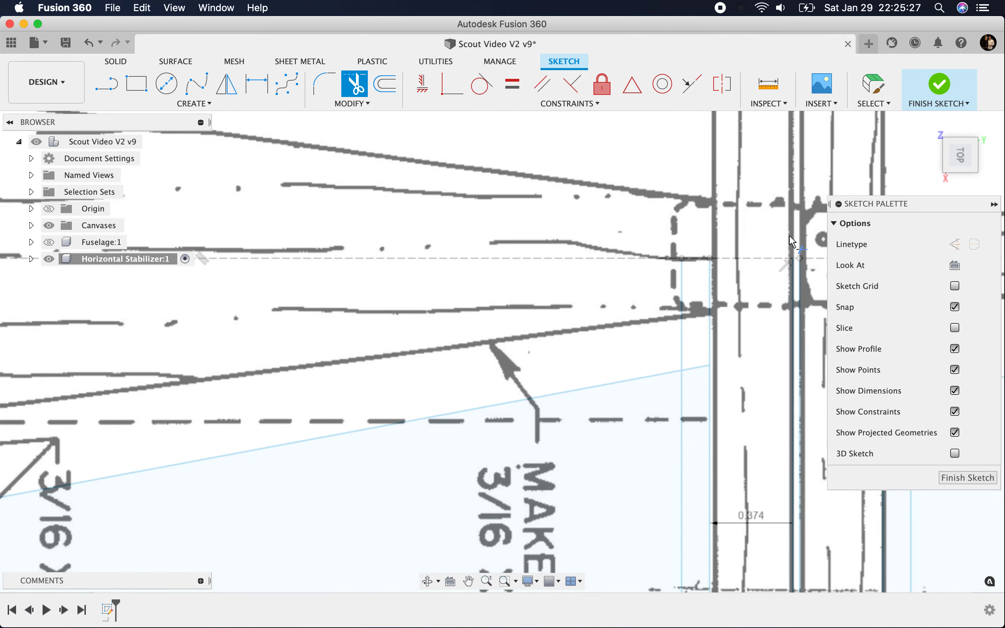
pyautogui.scroll(-4, 478, 265)
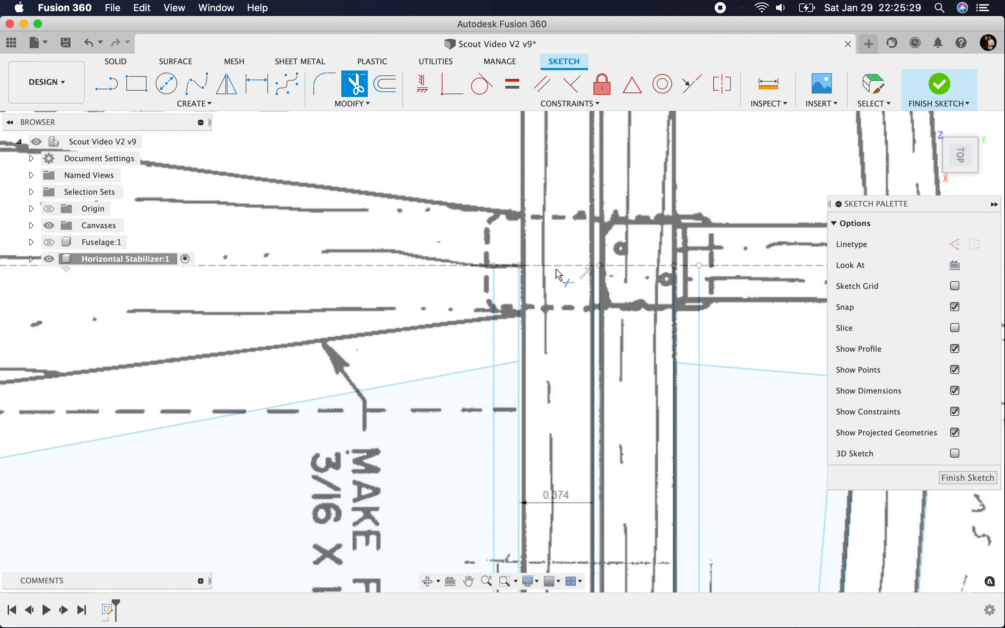
pyautogui.scroll(-2, 559, 274)
pyautogui.scroll(6, 694, 287)
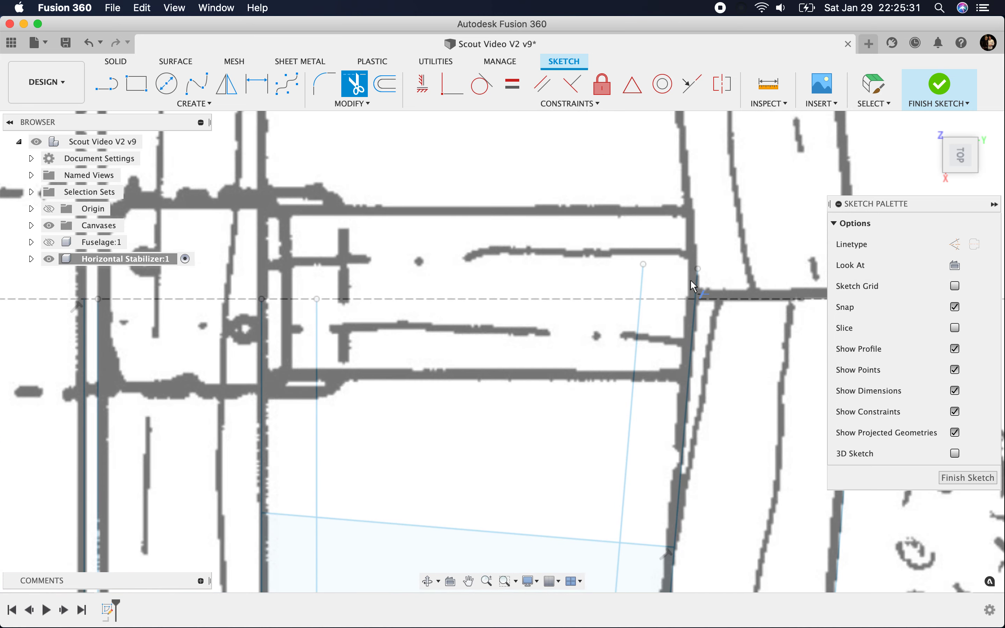
pyautogui.click(698, 287)
pyautogui.scroll(-3, 578, 320)
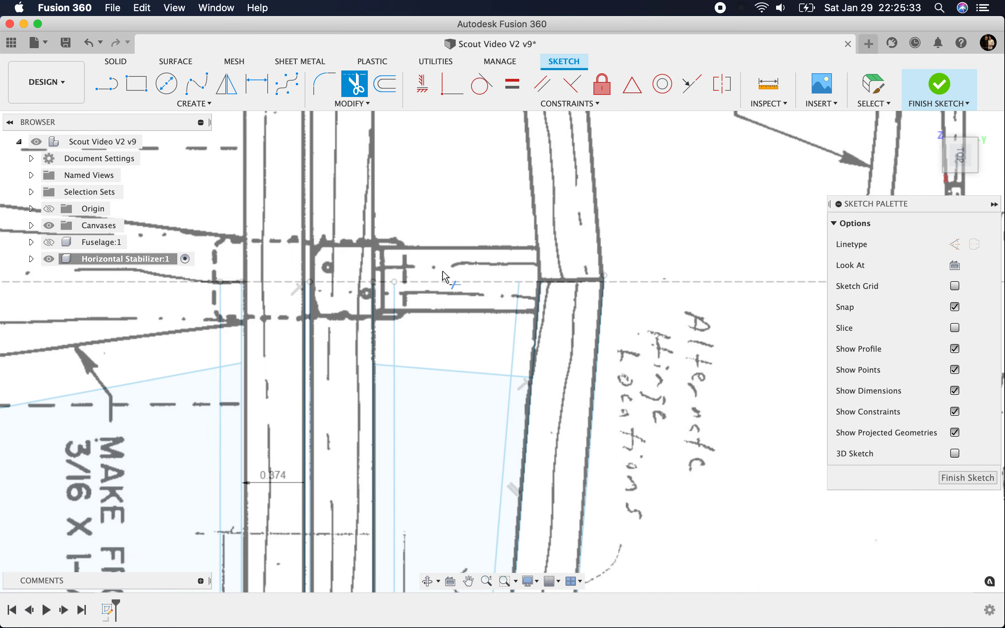
pyautogui.scroll(6, 590, 295)
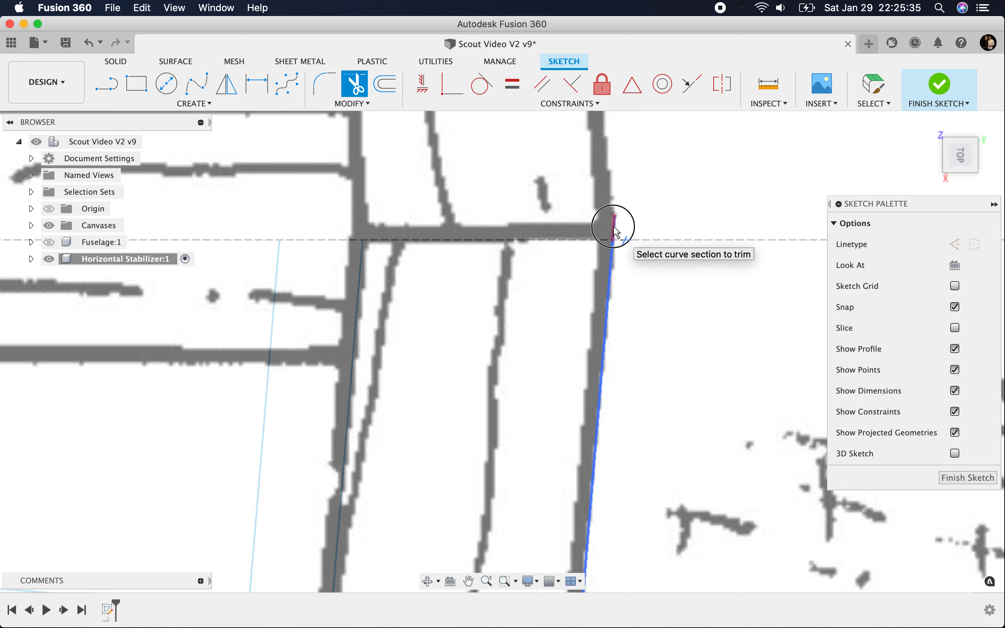
pyautogui.scroll(-4, 640, 358)
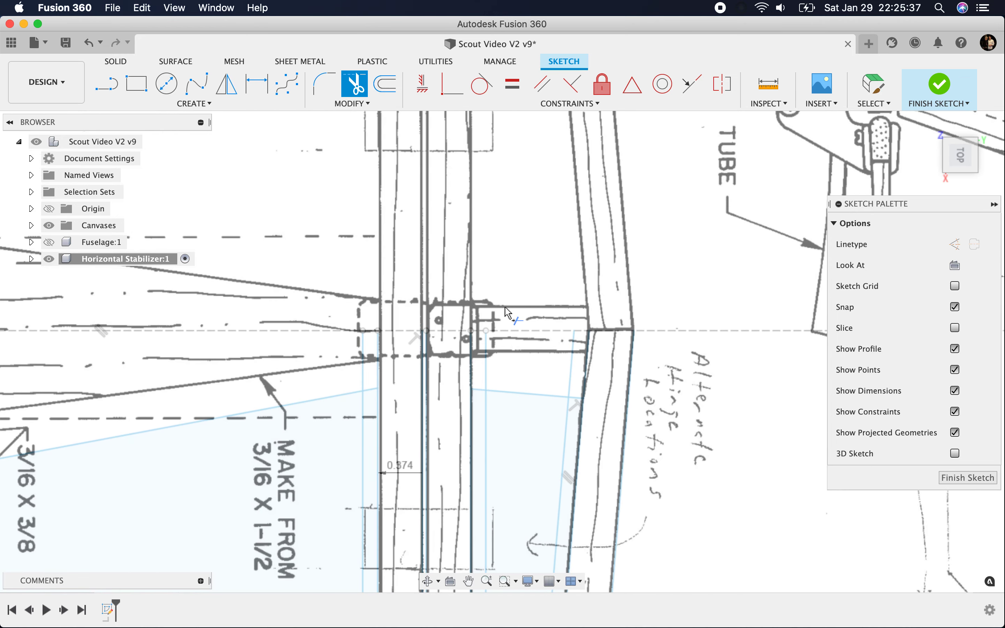
# Step: Extend the offset line just aft of the rear spar to the fuselage centreline
pyautogui.scroll(5, 504, 336)
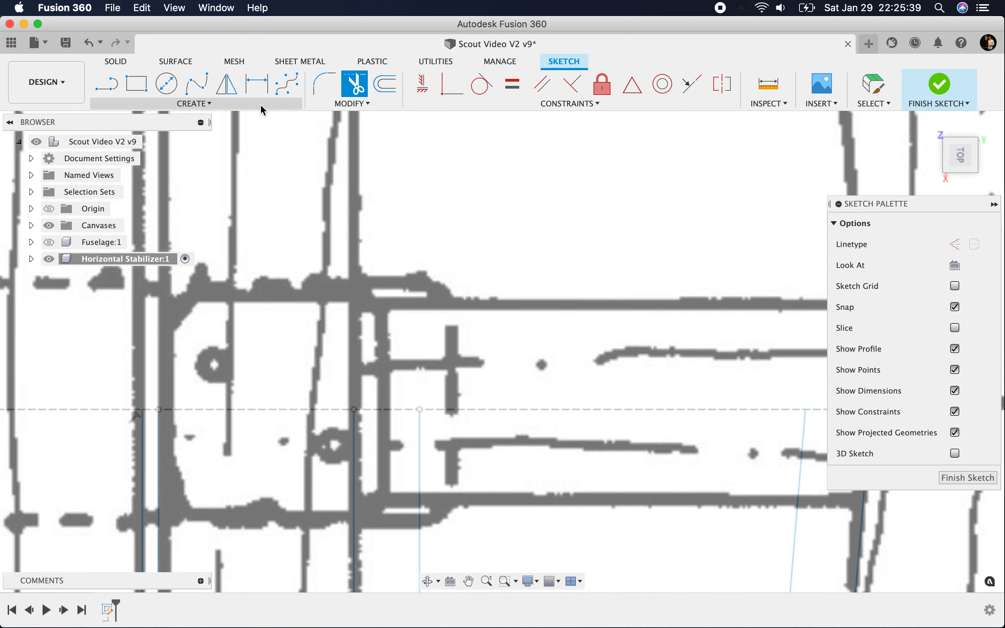
pyautogui.click(352, 103)
pyautogui.click(332, 164)
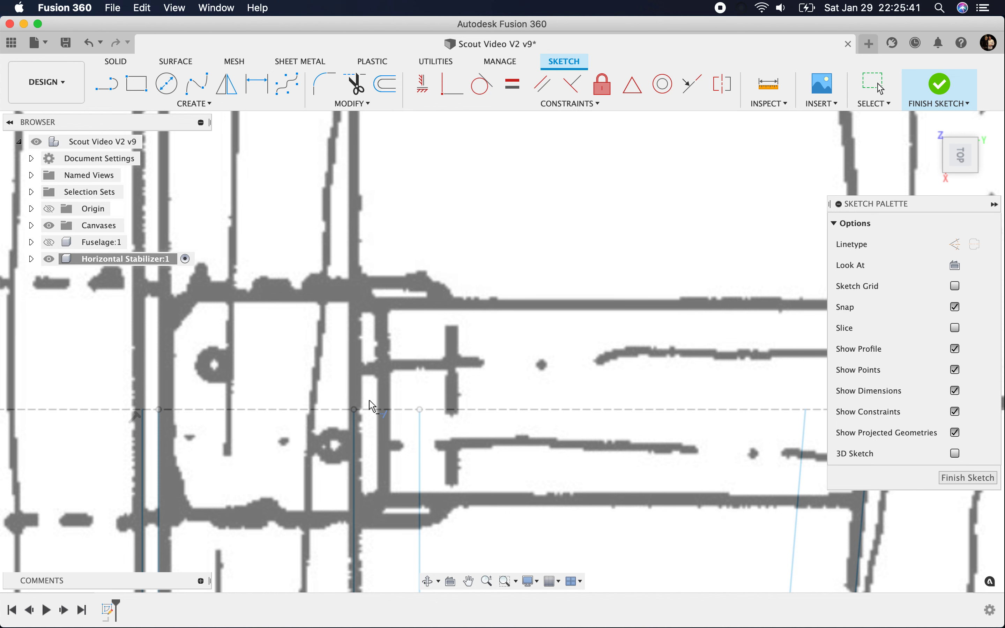
pyautogui.click(421, 427)
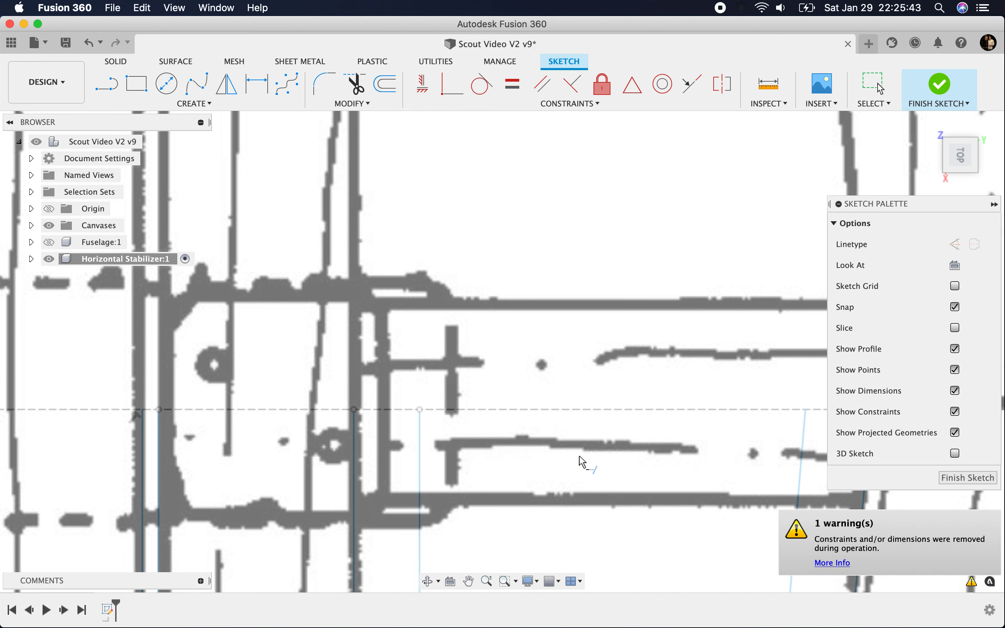
pyautogui.scroll(-1, 511, 444)
pyautogui.scroll(-3, 512, 443)
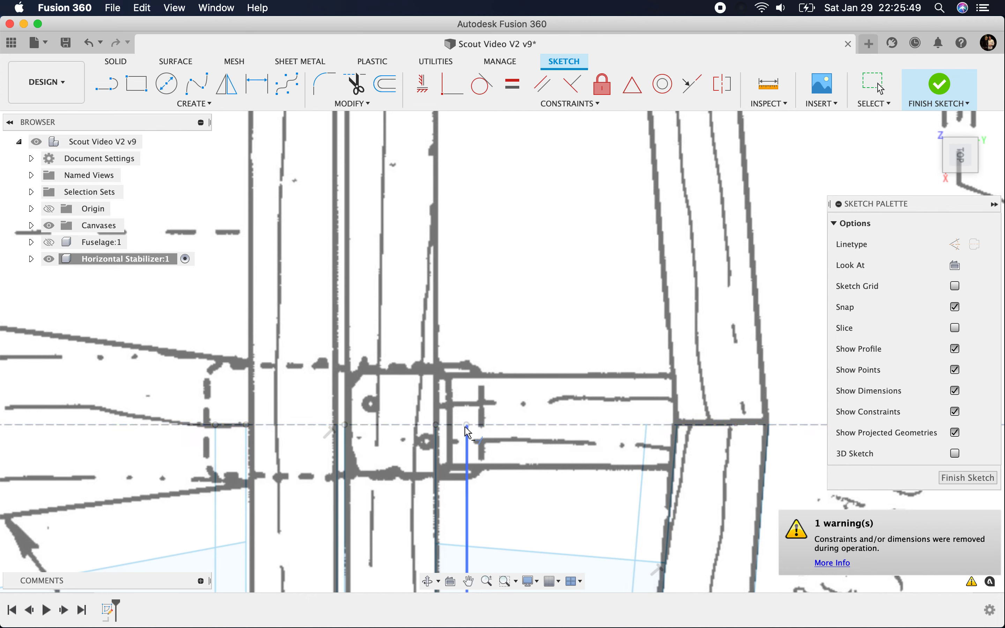
pyautogui.scroll(5, 468, 434)
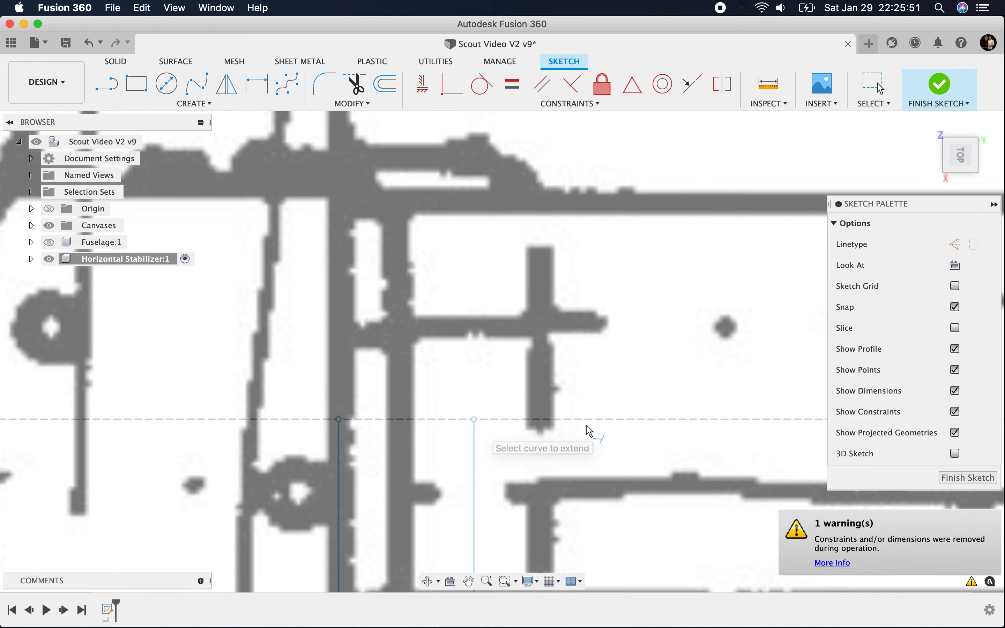
pyautogui.scroll(-5, 582, 430)
pyautogui.scroll(-5, 254, 495)
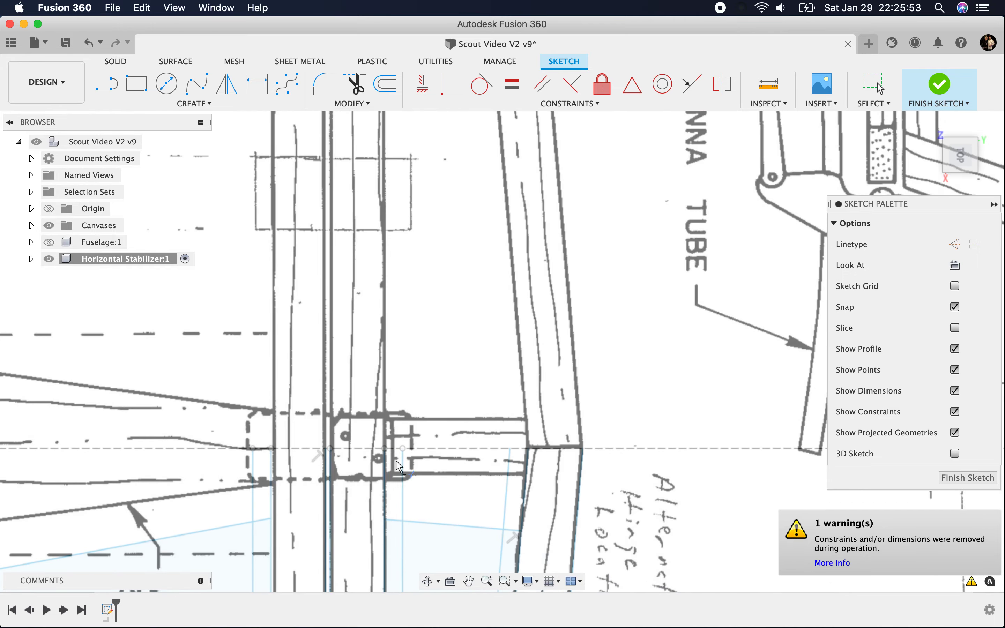
pyautogui.scroll(3, 293, 389)
pyautogui.scroll(-3, 470, 387)
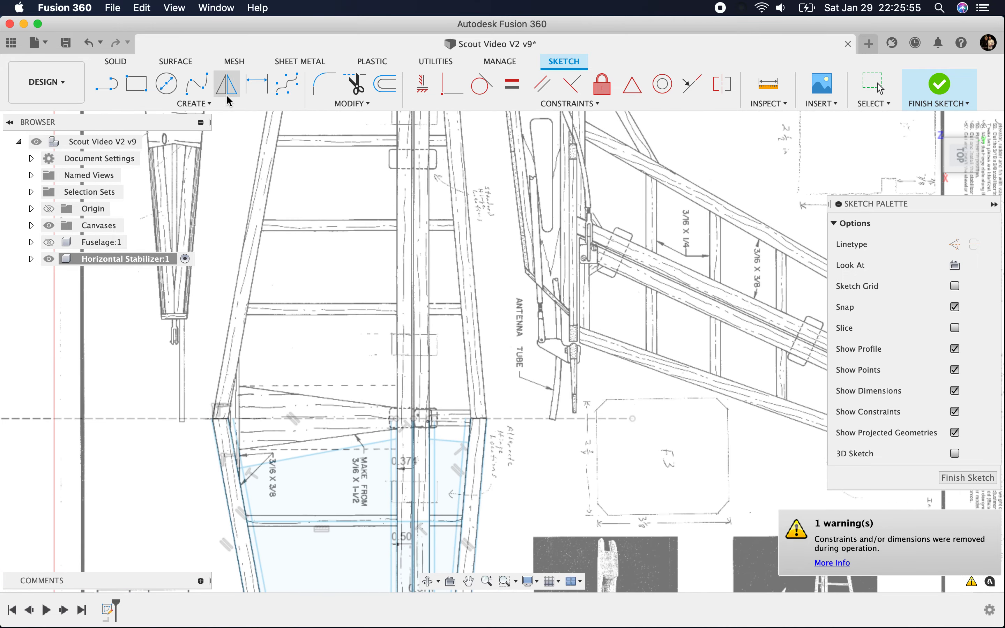
# Step: Mirror the whole half-stabilizer sketch about the fuselage centreline, leaving the centreline itself out of the mirrored objects
pyautogui.click(227, 84)
pyautogui.moveTo(180, 386); pyautogui.dragTo(148, 314)
pyautogui.moveTo(212, 424)
pyautogui.mouseDown()
pyautogui.moveTo(319, 474)
pyautogui.moveTo(187, 622)
pyautogui.moveTo(499, 622)
pyautogui.moveTo(473, 565)
pyautogui.moveTo(540, 567)
pyautogui.moveTo(455, 386)
pyautogui.moveTo(478, 552)
pyautogui.moveTo(514, 523)
pyautogui.mouseUp()
pyautogui.scroll(-3, 319, 474)
pyautogui.scroll(-3, 319, 474)
pyautogui.scroll(-3, 540, 567)
pyautogui.scroll(-3, 456, 387)
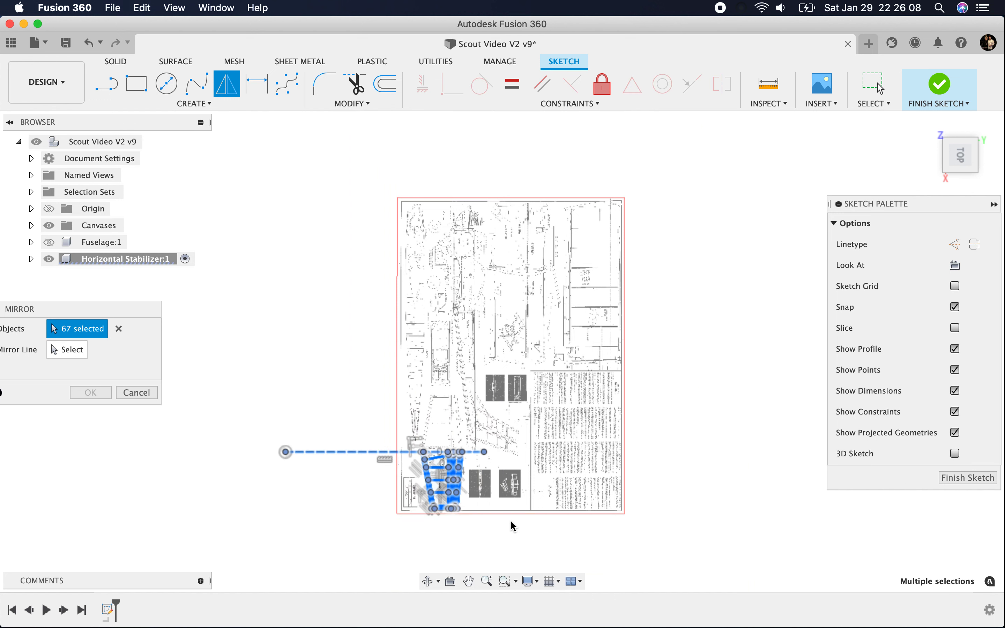
pyautogui.click(337, 452)
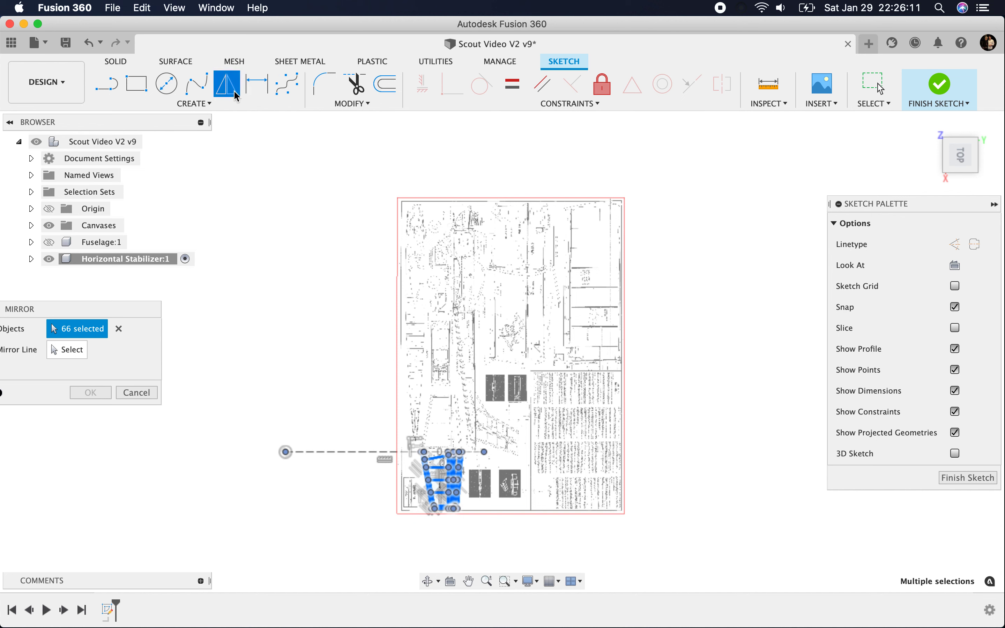
pyautogui.click(69, 353)
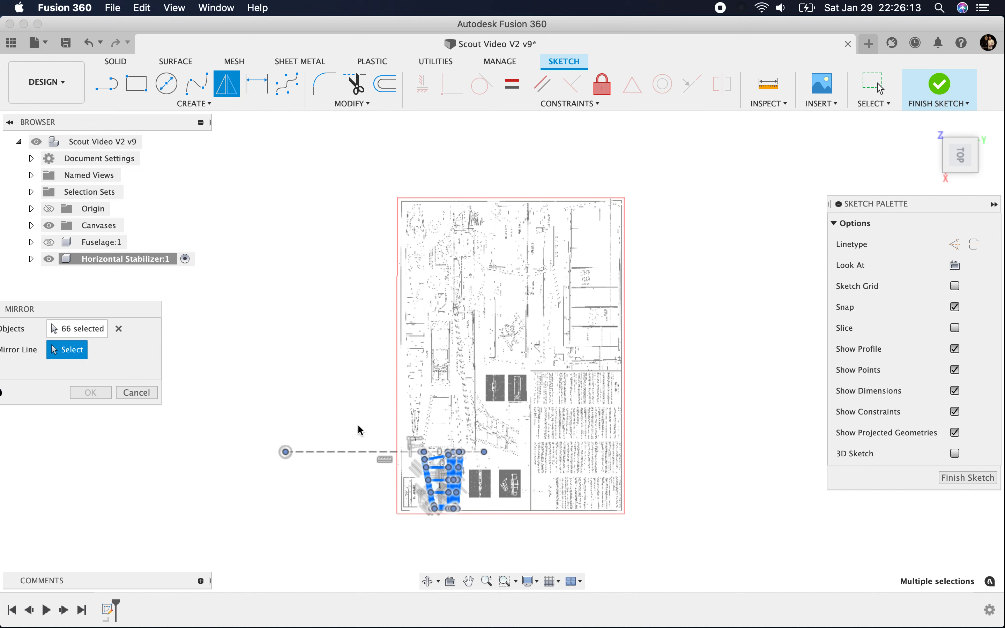
pyautogui.click(359, 454)
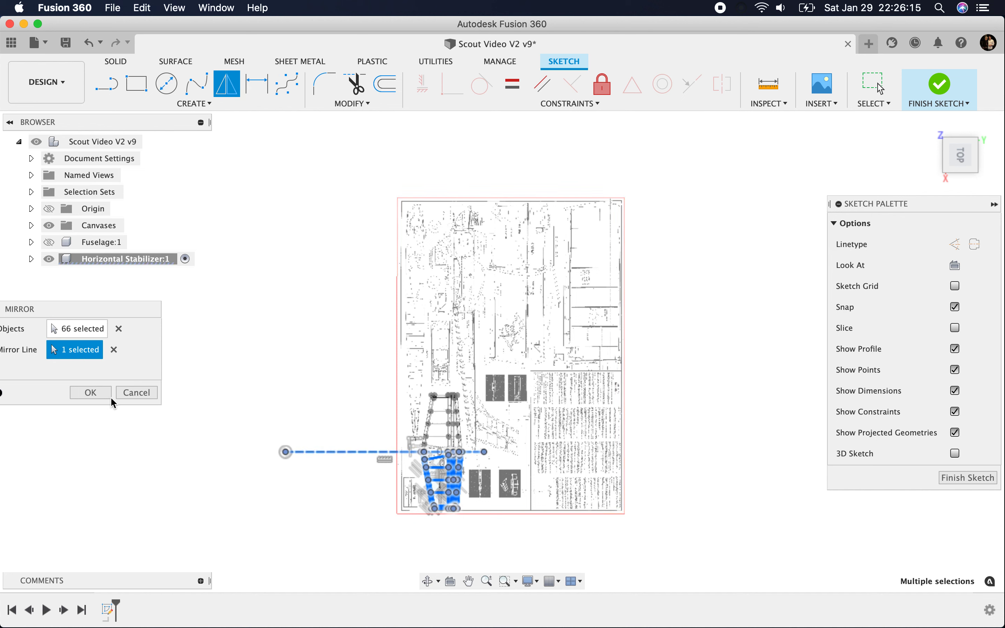
pyautogui.press('Return')
# Step: Check the mirrored stabilizer half against the plan and finish the sketch
pyautogui.scroll(10, 457, 447)
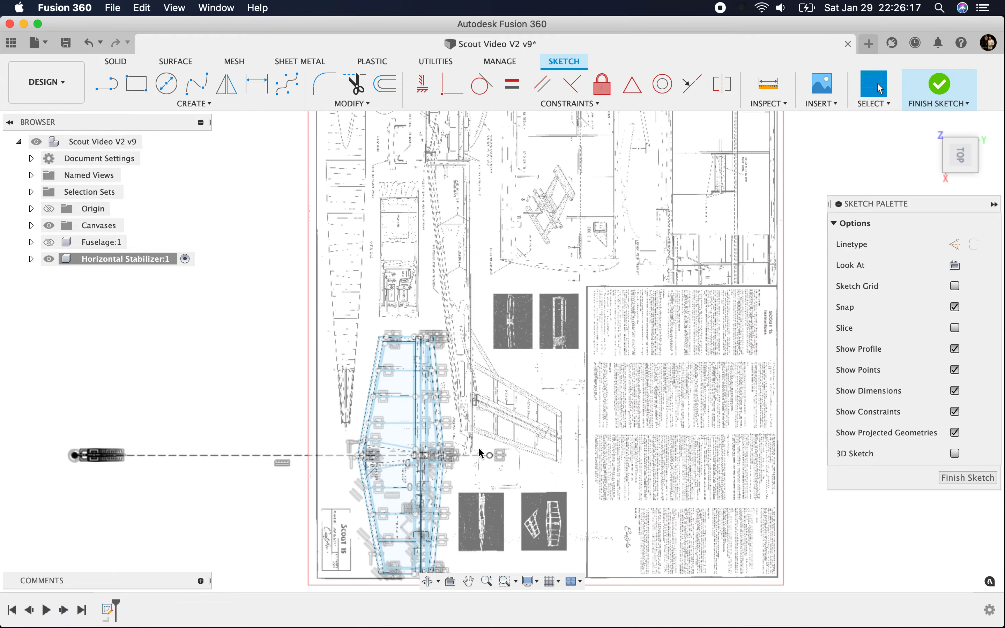
pyautogui.scroll(-10, 537, 422)
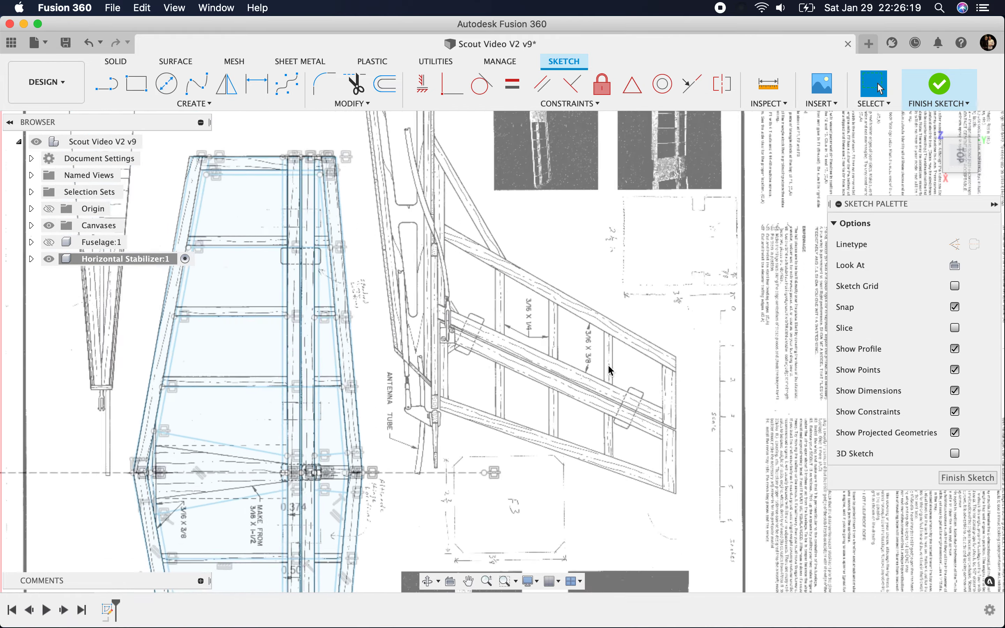
pyautogui.scroll(5, 313, 434)
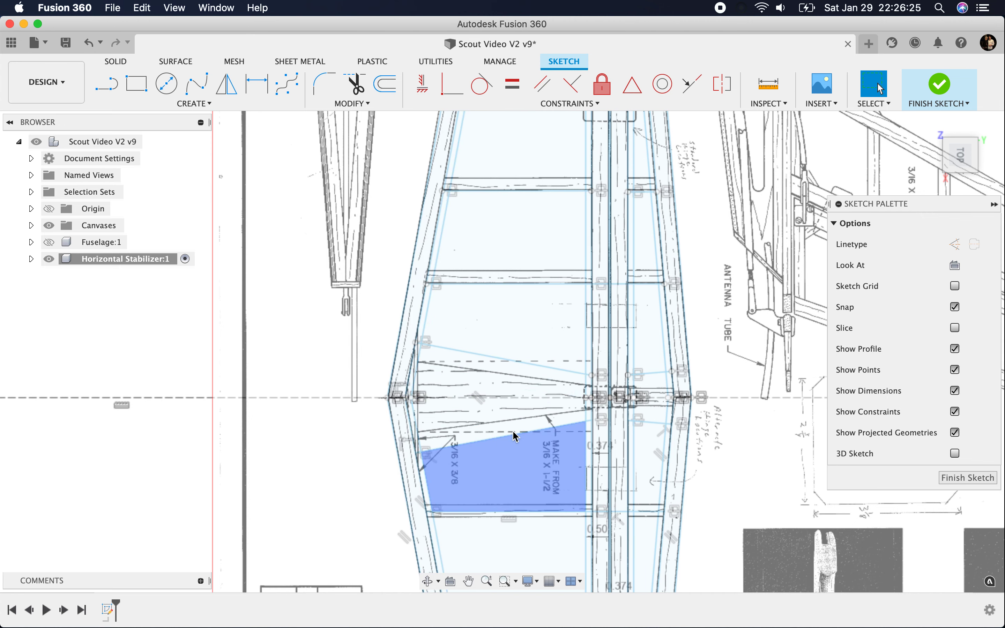
pyautogui.scroll(-10, 490, 291)
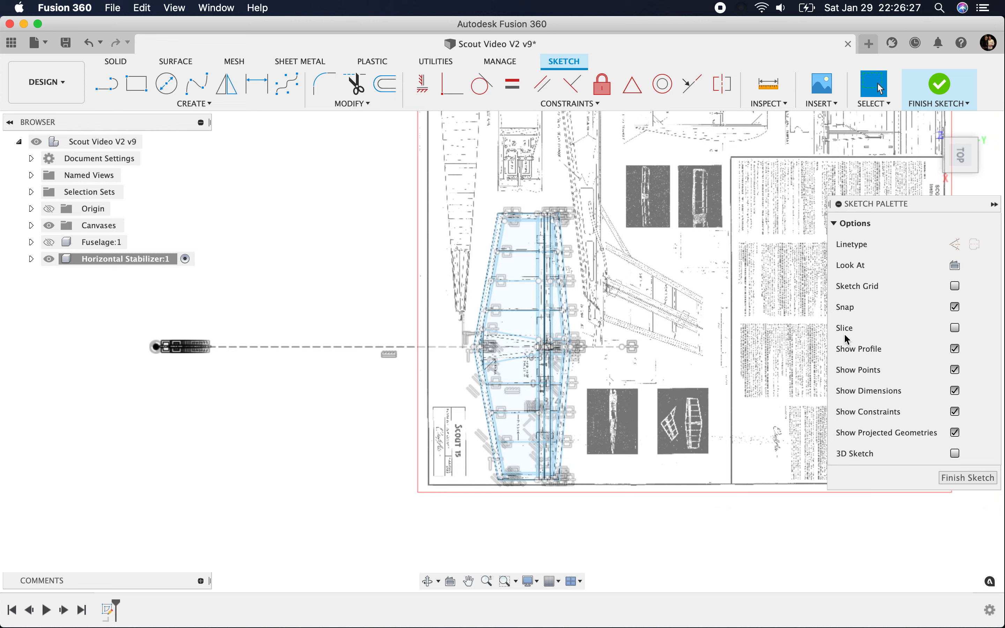
pyautogui.click(962, 478)
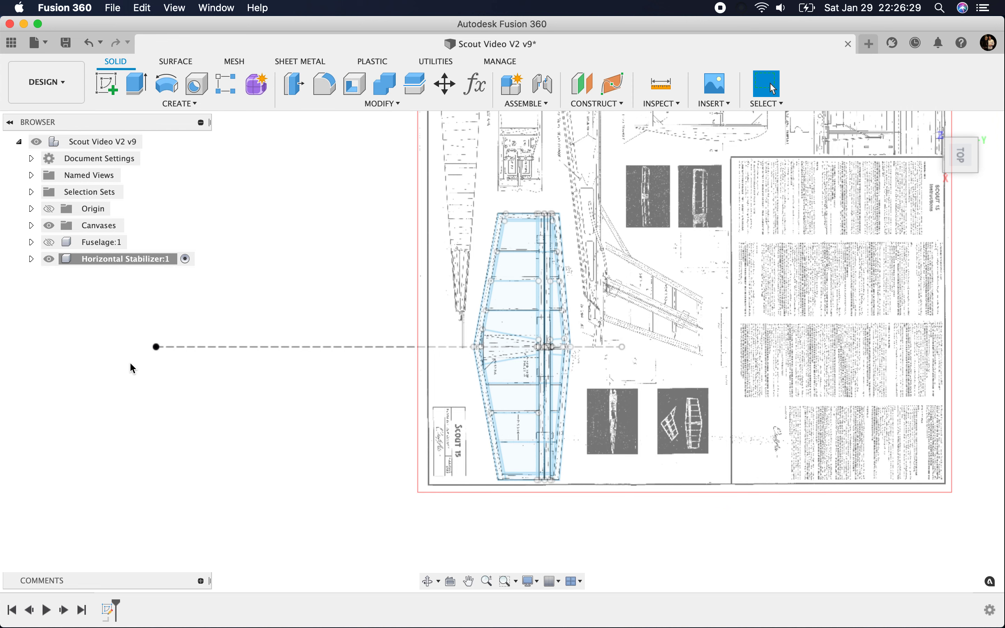
# Step: Show the Fuselage component and examine from the right side how the stabilizer sketch sits against the fuselage's tail
pyautogui.click(49, 242)
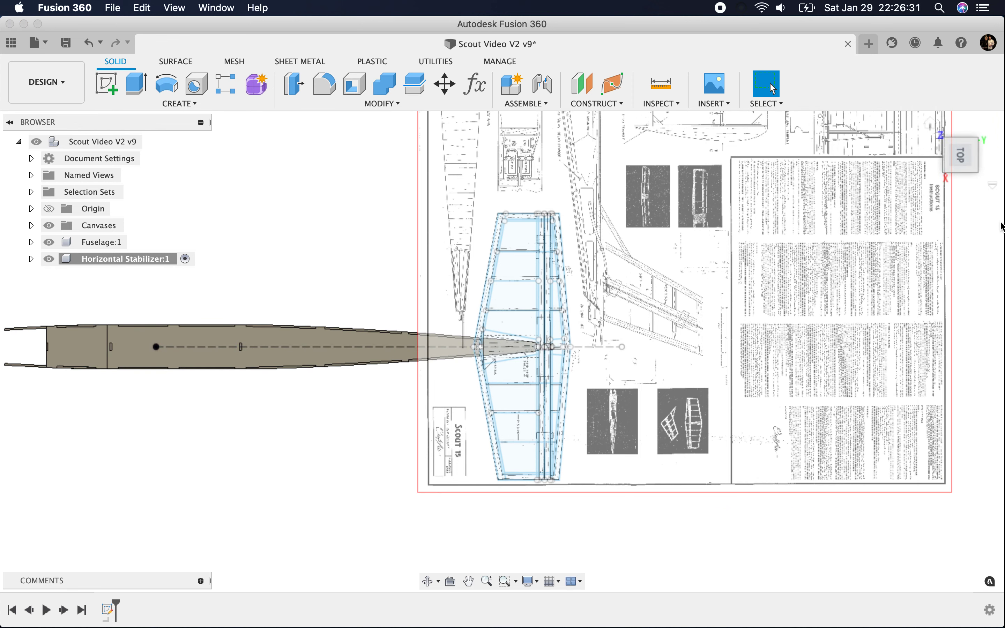
pyautogui.moveTo(962, 155); pyautogui.dragTo(955, 98)
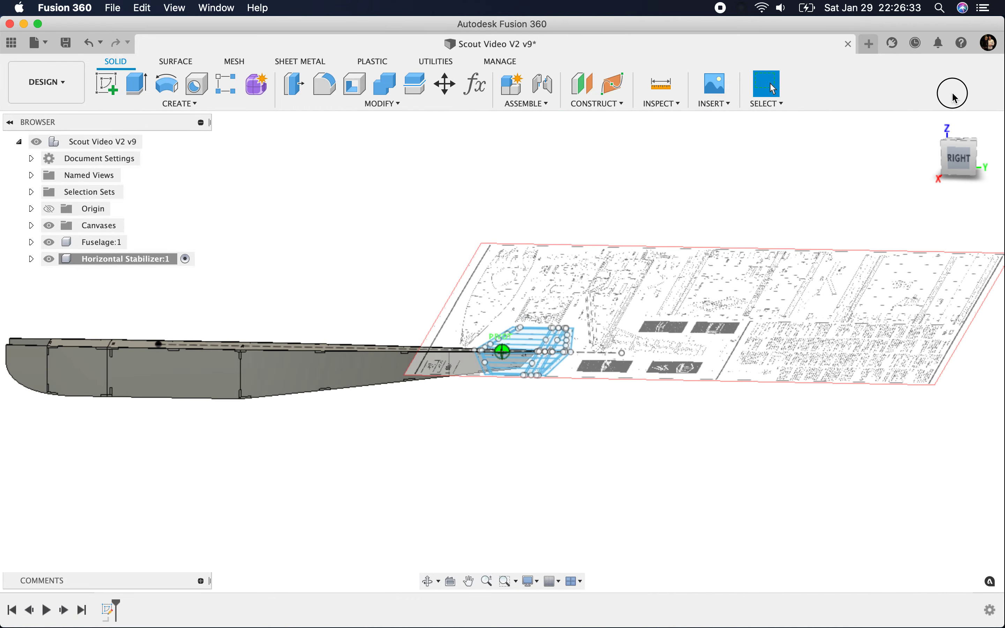
pyautogui.click(960, 158)
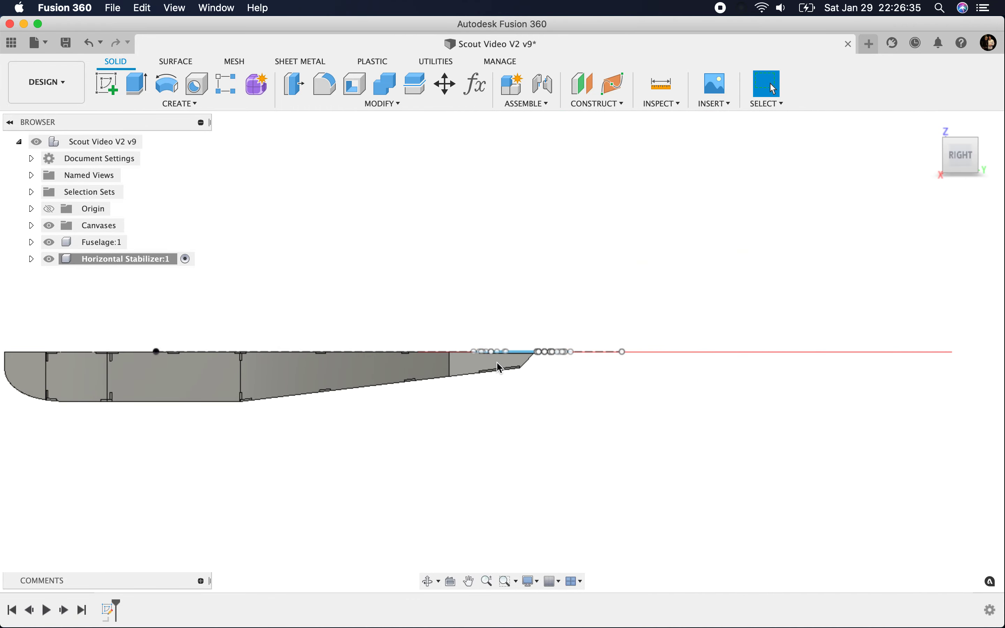
pyautogui.scroll(6, 501, 368)
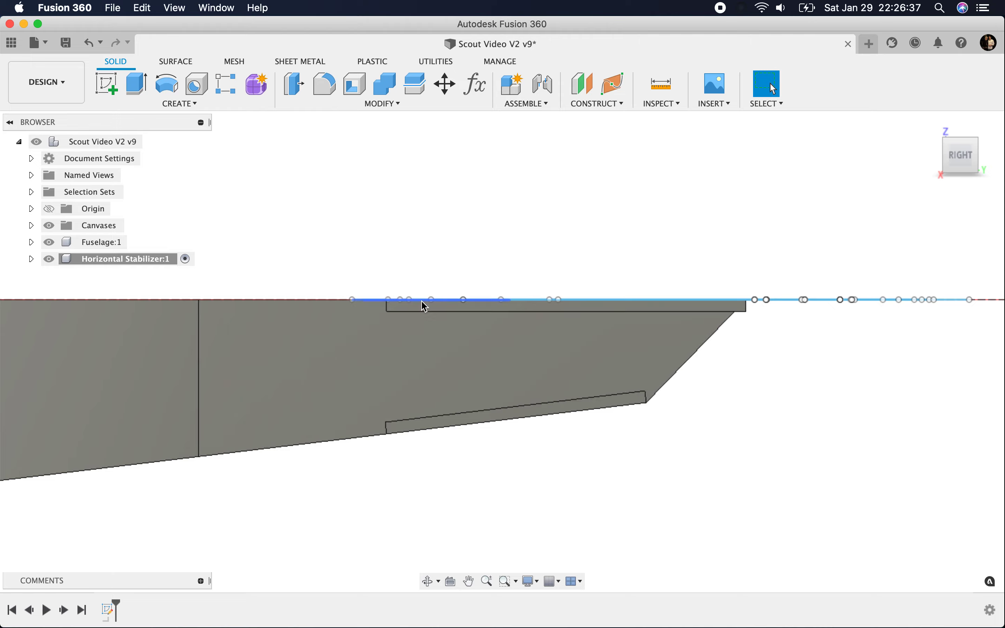
pyautogui.scroll(-1, 498, 327)
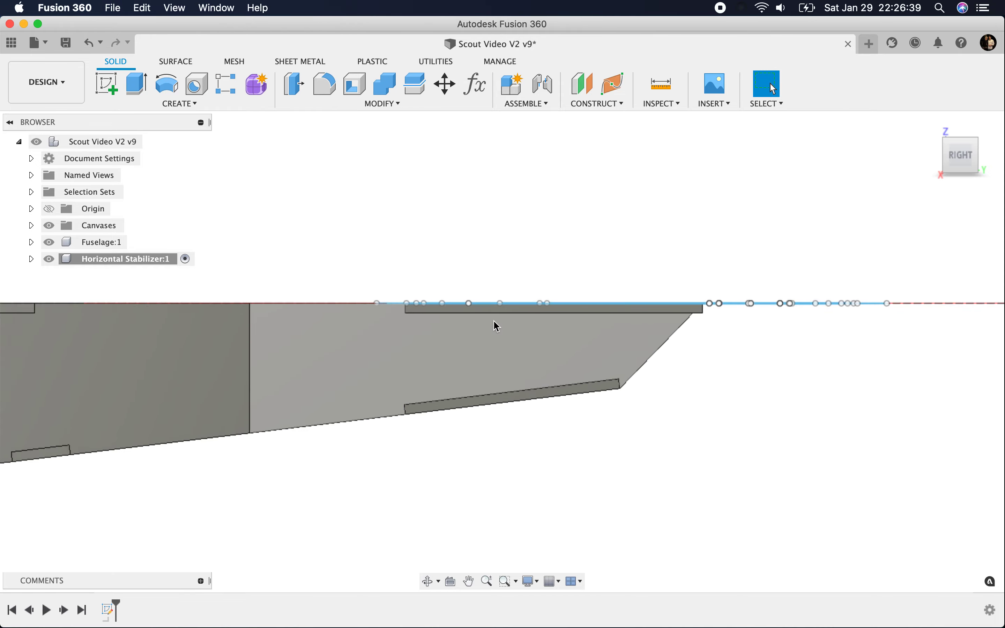
pyautogui.scroll(-1, 498, 326)
pyautogui.click(966, 159)
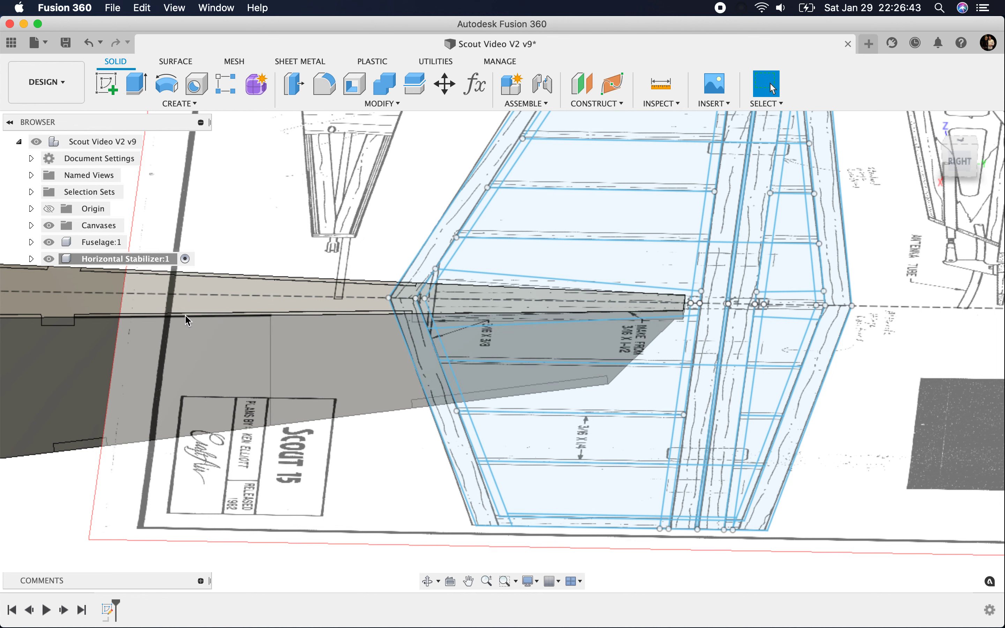
# Step: Start a new-body Extrude from the top view, selecting the leading-edge band and its inner strip on the half beside the title block
pyautogui.click(140, 98)
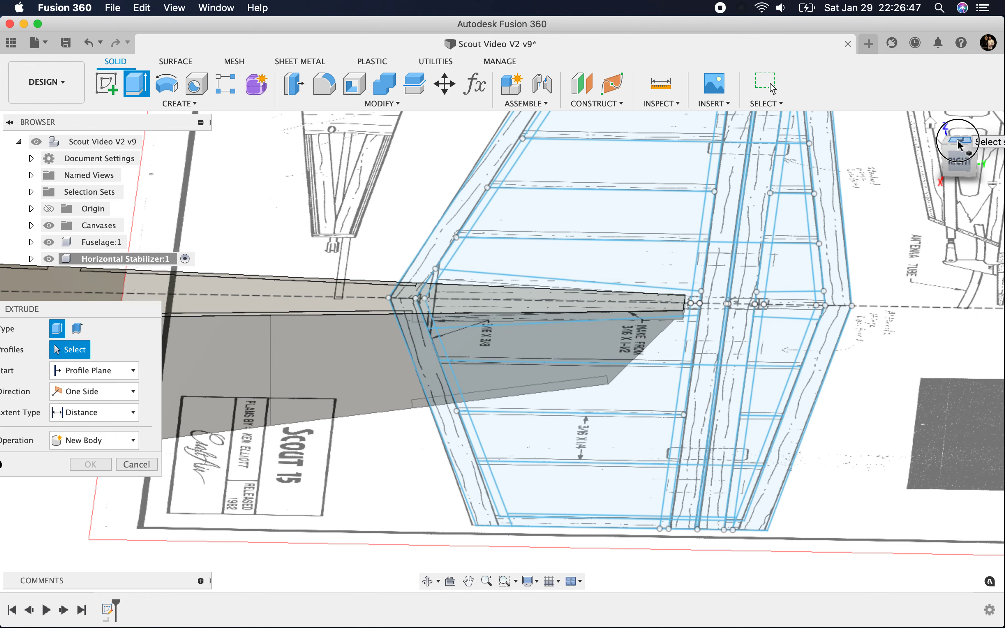
pyautogui.click(961, 145)
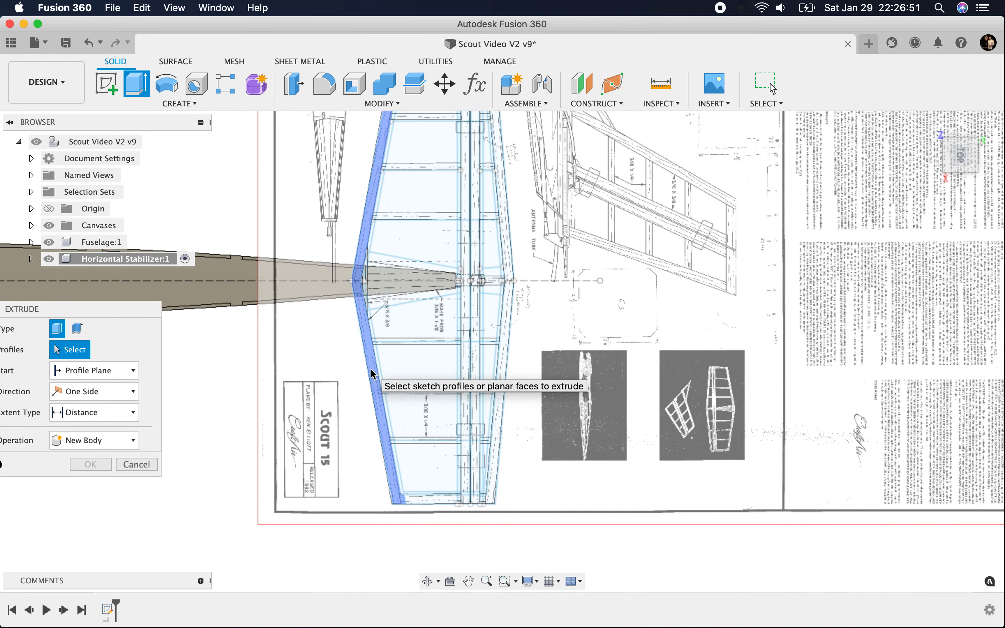
pyautogui.scroll(2, 374, 374)
pyautogui.click(374, 375)
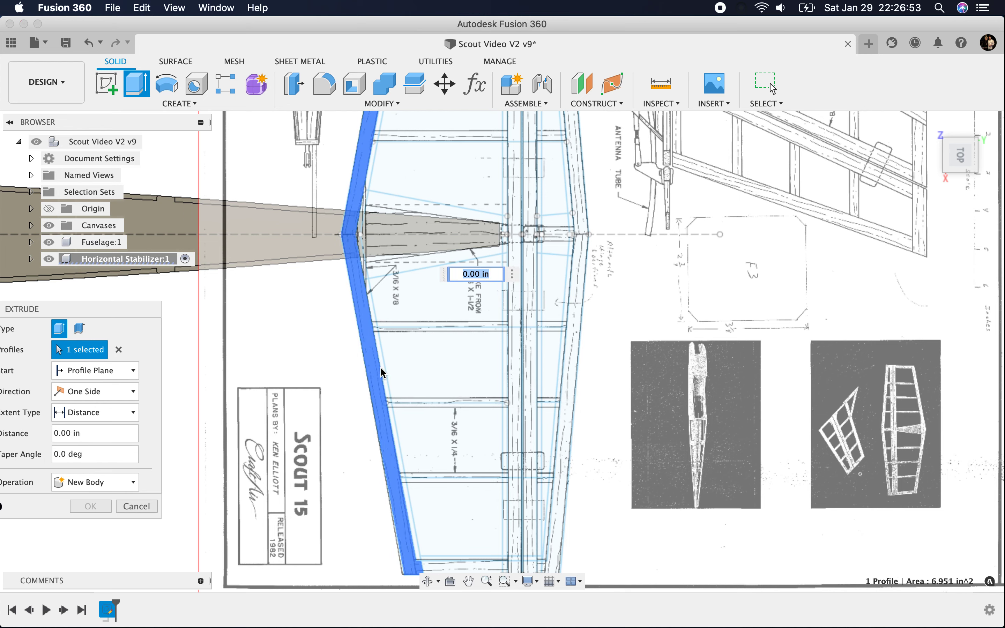
pyautogui.click(387, 414)
pyautogui.click(406, 502)
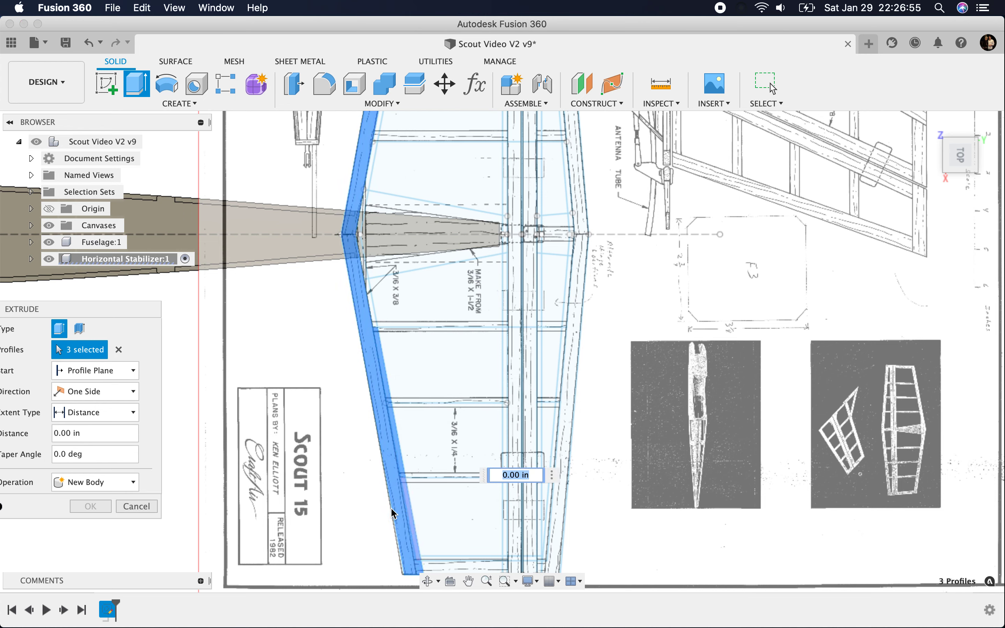
pyautogui.click(409, 508)
# Step: Add the leading edge's inner-strip profiles near the fuselage centreline, on the title-block half, to the extrusion
pyautogui.scroll(-3, 354, 380)
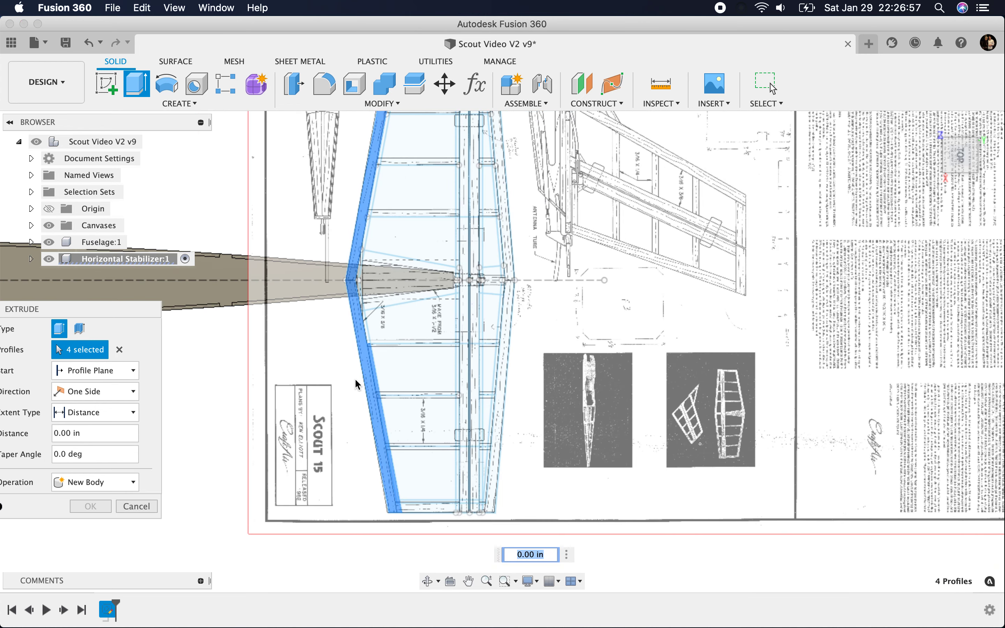
pyautogui.scroll(-1, 365, 478)
pyautogui.scroll(4, 382, 546)
pyautogui.scroll(-2, 328, 224)
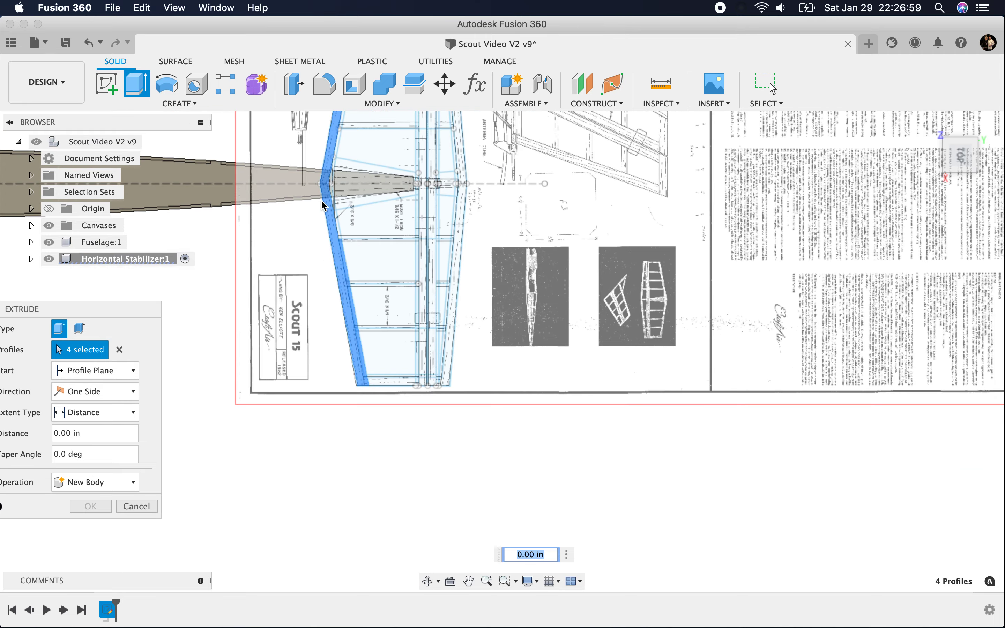
pyautogui.scroll(4, 334, 216)
pyautogui.click(364, 237)
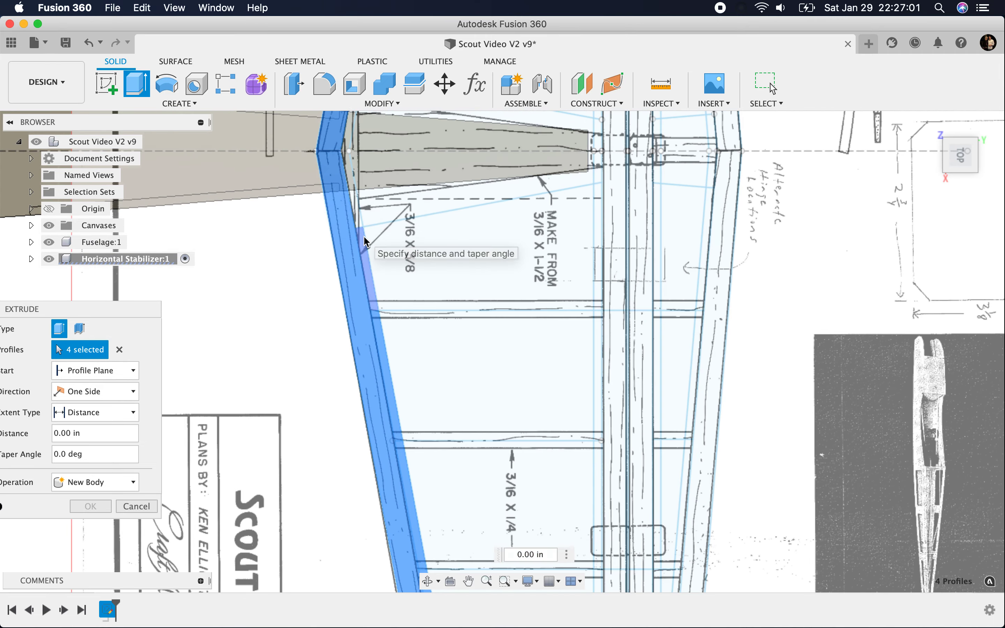
pyautogui.click(355, 196)
# Step: Add the leading edge's inner-strip profiles on the half opposite the title block, out to the tip, to the extrusion
pyautogui.scroll(-5, 387, 371)
pyautogui.scroll(8, 388, 376)
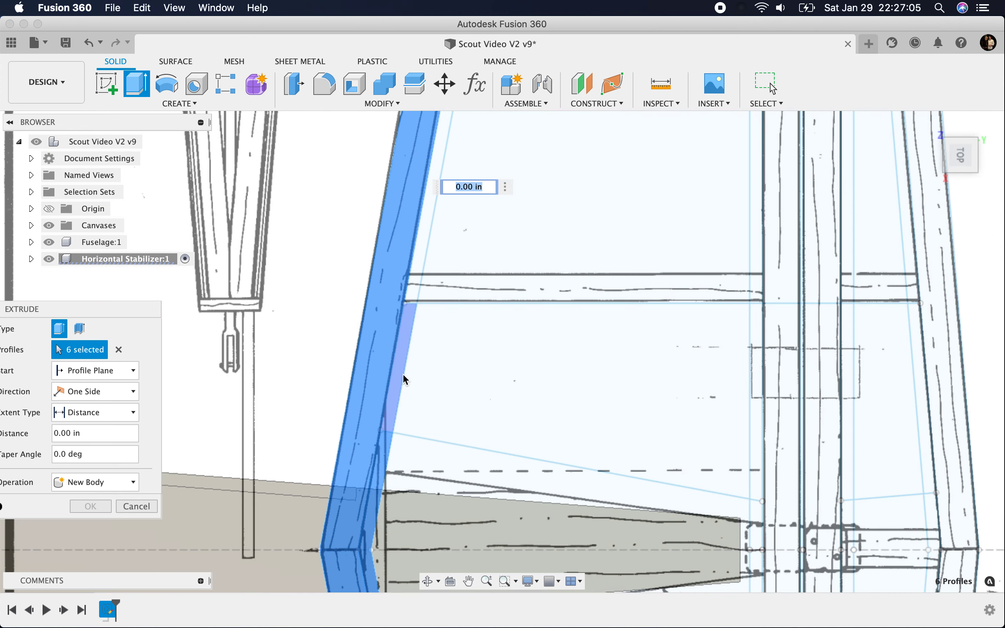
pyautogui.click(405, 379)
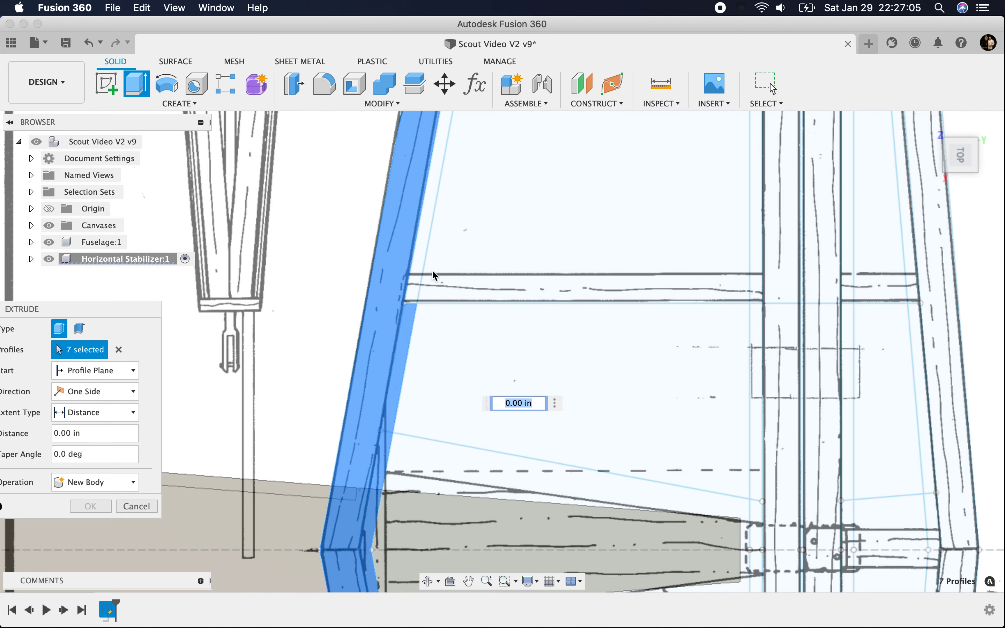
pyautogui.click(432, 213)
pyautogui.click(429, 235)
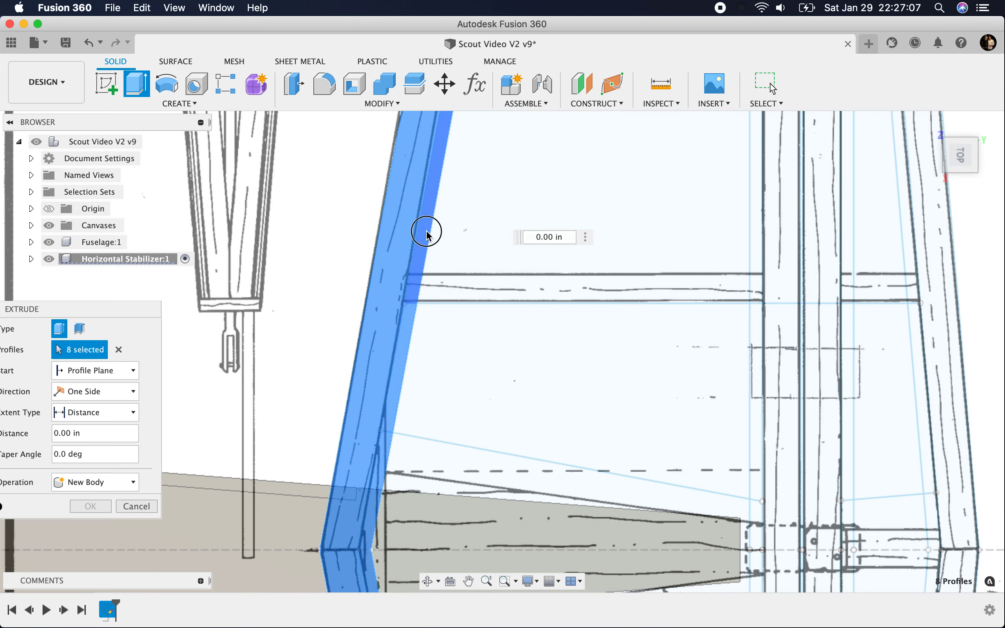
pyautogui.scroll(-5, 428, 233)
pyautogui.scroll(5, 465, 207)
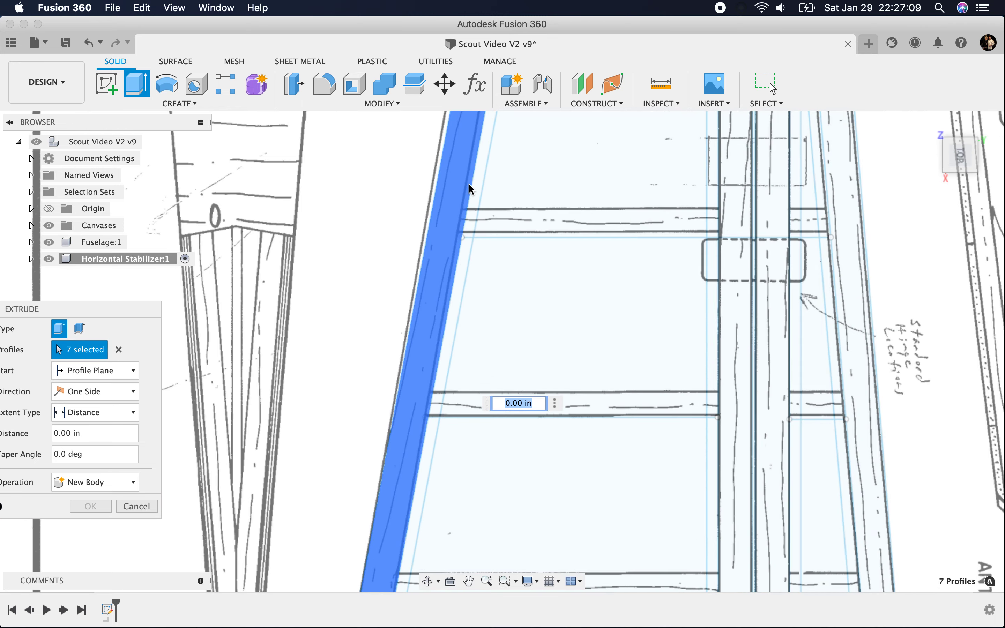
pyautogui.click(443, 277)
pyautogui.click(460, 281)
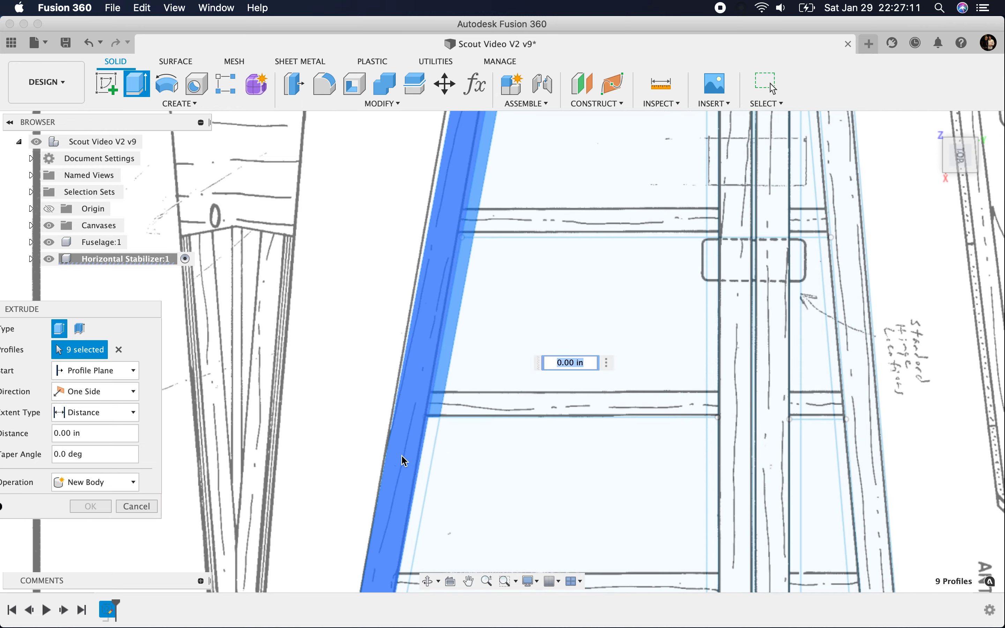
pyautogui.click(460, 433)
pyautogui.scroll(-5, 501, 376)
pyautogui.scroll(3, 498, 250)
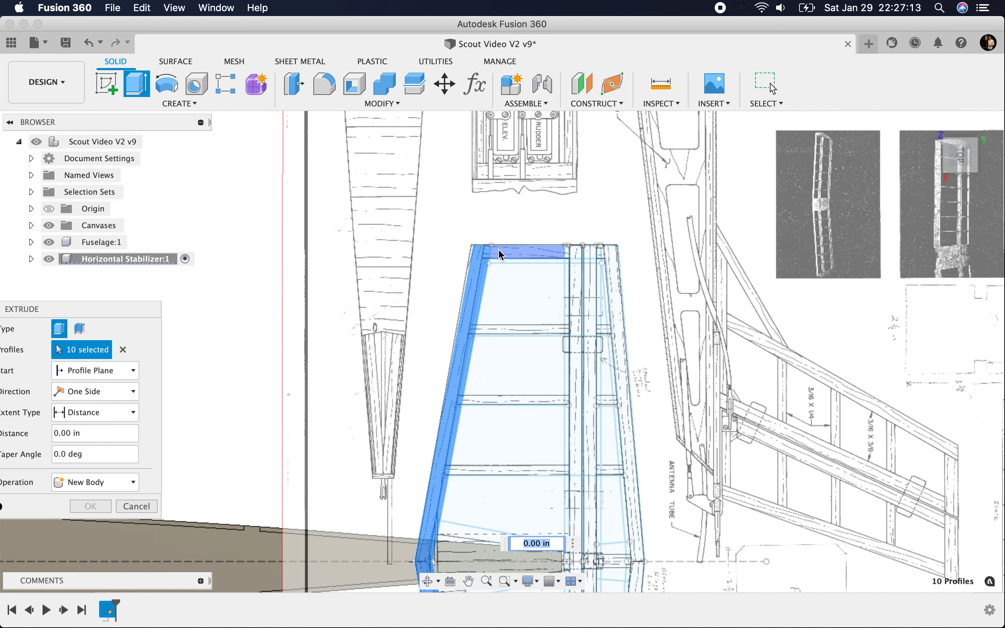
# Step: Add the main band of the spar just ahead of the hinge line, from the centre to the tip opposite the title block
pyautogui.scroll(-4, 420, 356)
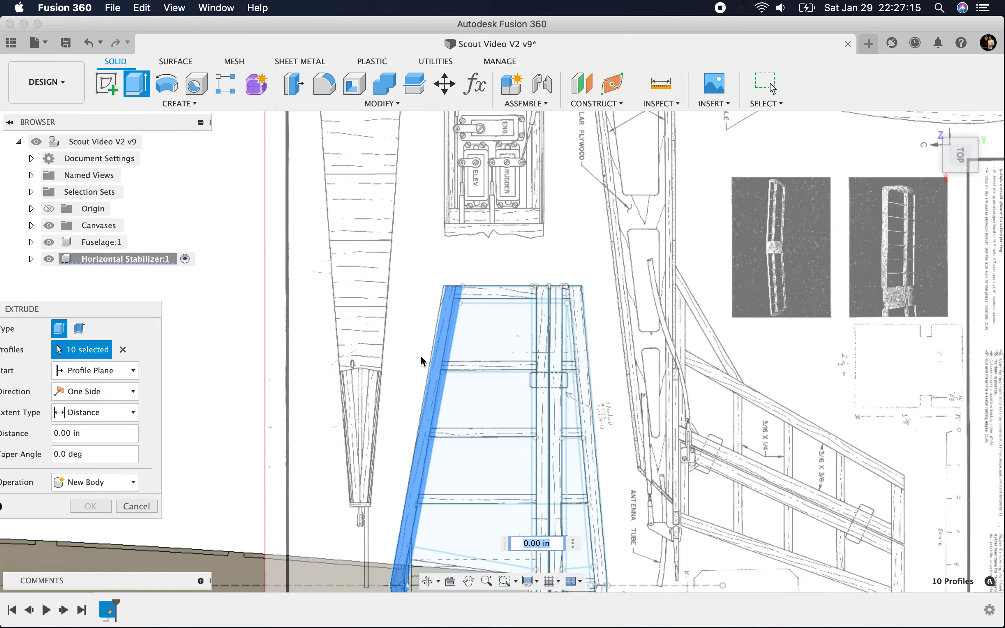
pyautogui.scroll(6, 386, 396)
pyautogui.scroll(-4, 428, 312)
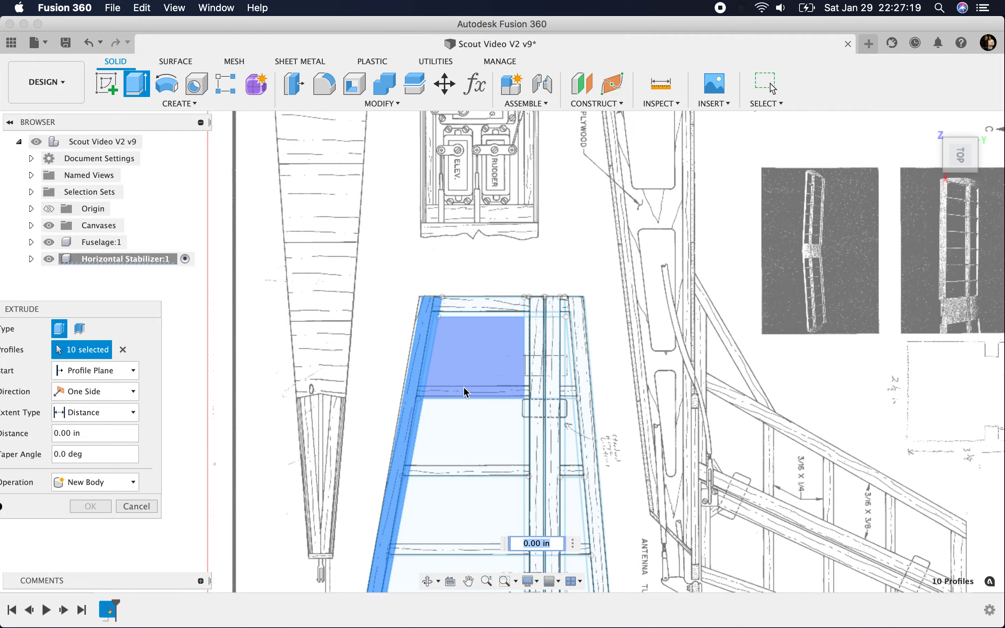
pyautogui.scroll(-5, 411, 399)
pyautogui.scroll(2, 447, 541)
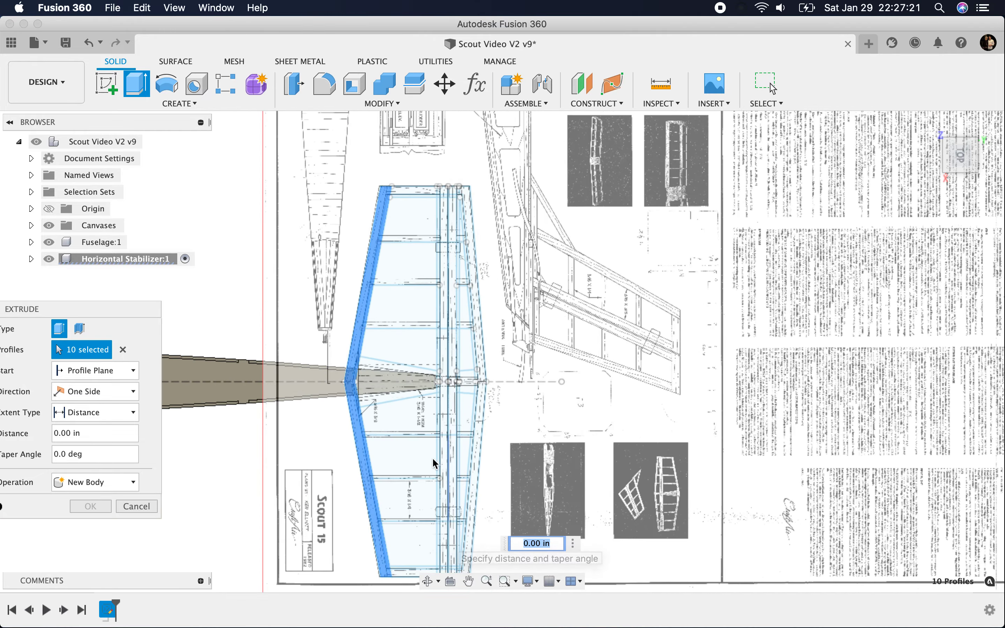
pyautogui.scroll(4, 328, 408)
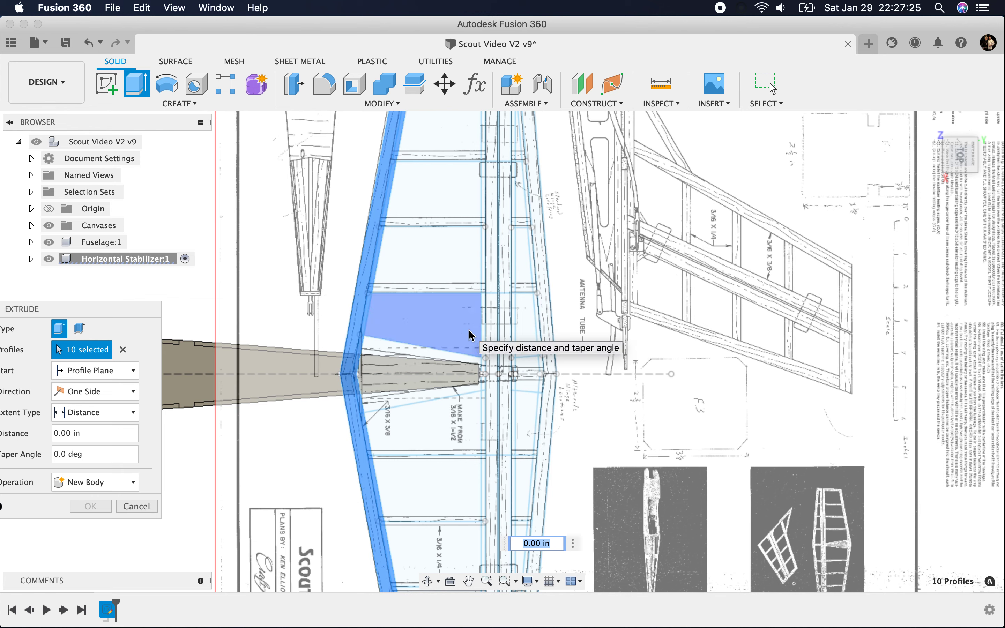
pyautogui.click(491, 324)
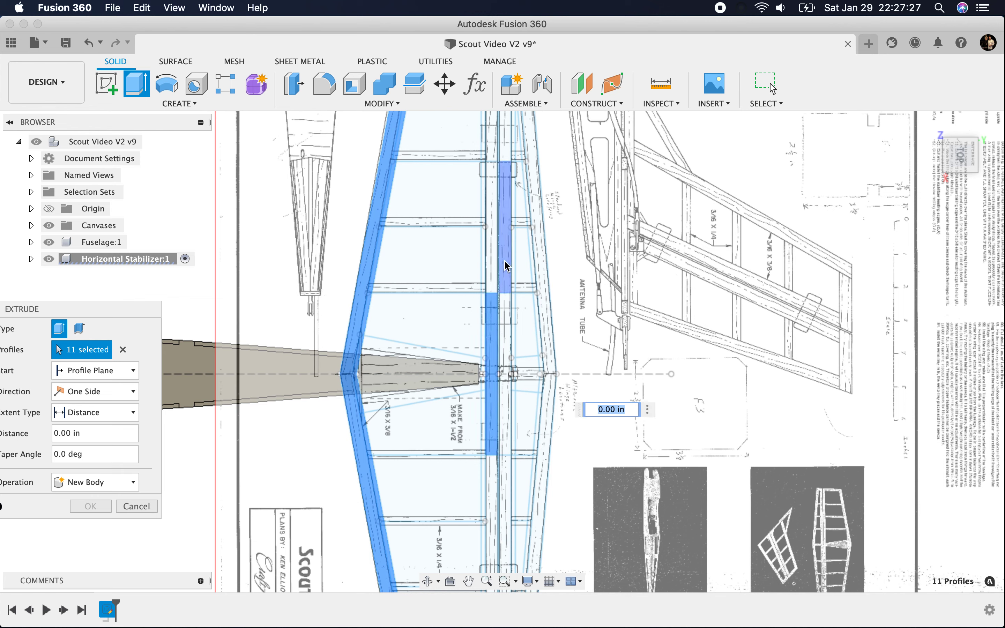
pyautogui.click(493, 271)
pyautogui.click(490, 140)
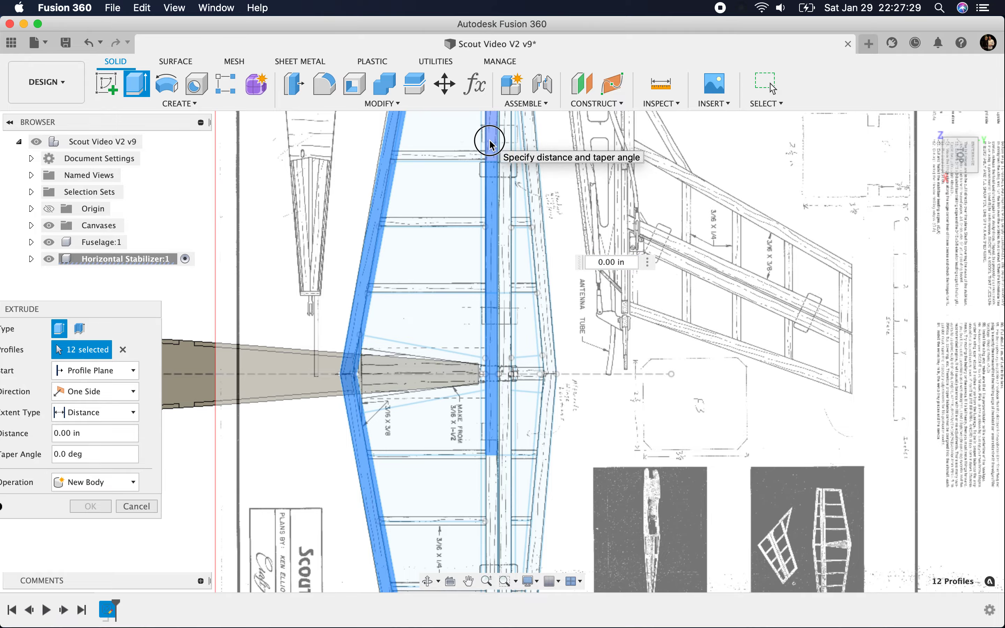
pyautogui.scroll(-4, 442, 363)
pyautogui.scroll(6, 464, 150)
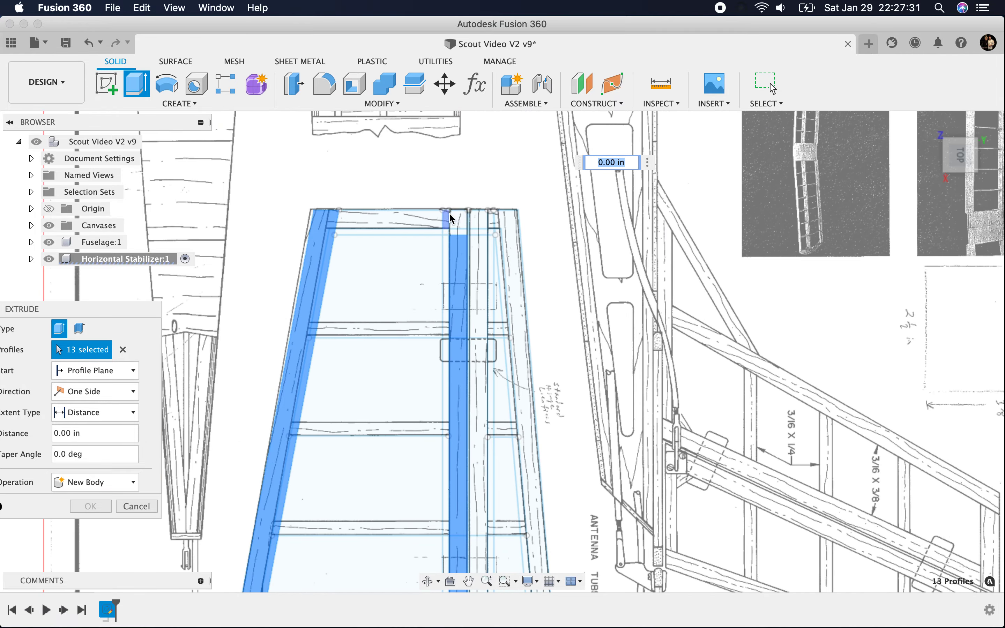
pyautogui.click(457, 230)
pyautogui.scroll(-5, 435, 246)
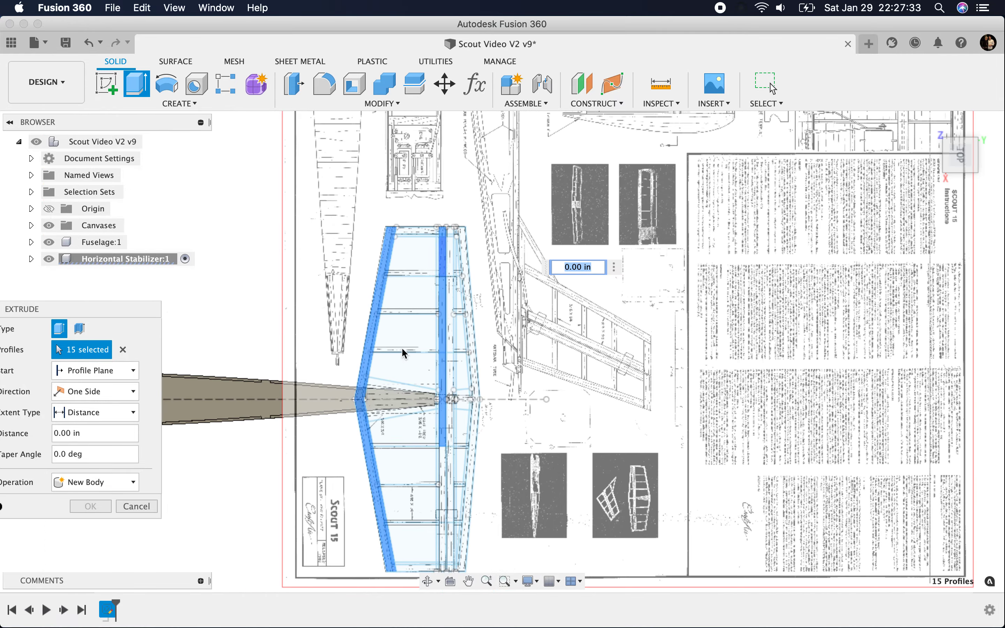
# Step: Add the spar's remaining main-band profiles on the title-block half, out to that tip, to the extrusion
pyautogui.scroll(1, 446, 499)
pyautogui.scroll(2, 449, 504)
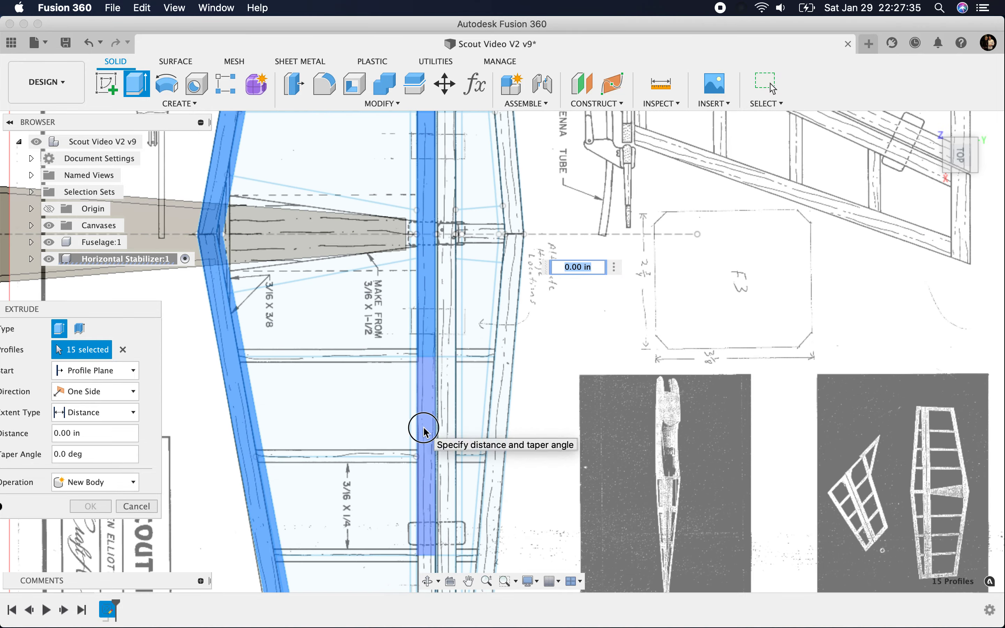
pyautogui.scroll(-4, 444, 359)
pyautogui.click(409, 497)
pyautogui.scroll(4, 410, 504)
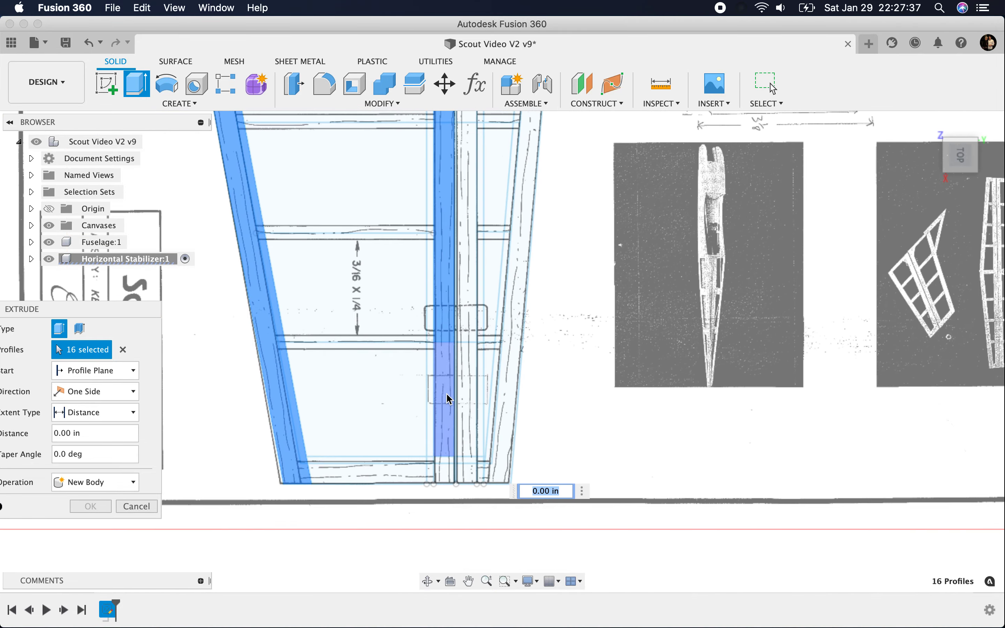
pyautogui.click(447, 461)
pyautogui.click(443, 473)
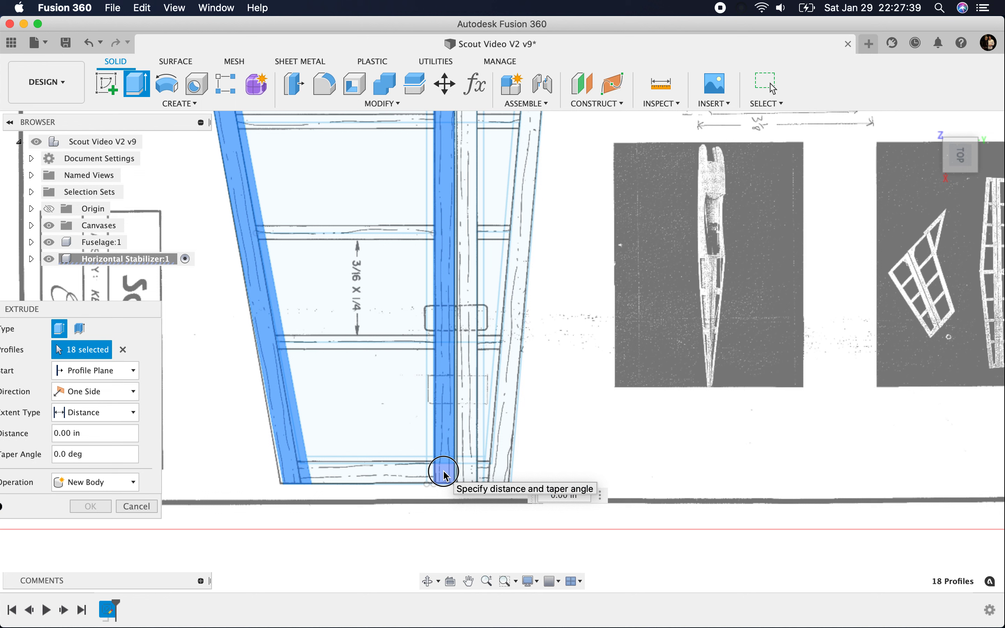
# Step: Leave the tip rib unselected and add the outboard profiles of the narrow strip along the spar's front edge on the title-block half
pyautogui.click(412, 474)
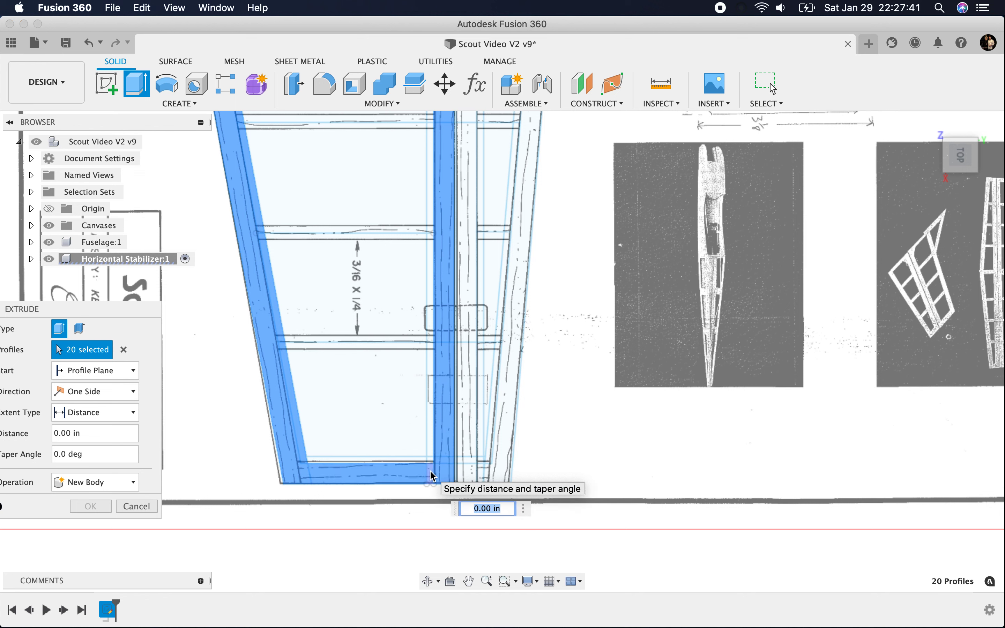
pyautogui.click(351, 481)
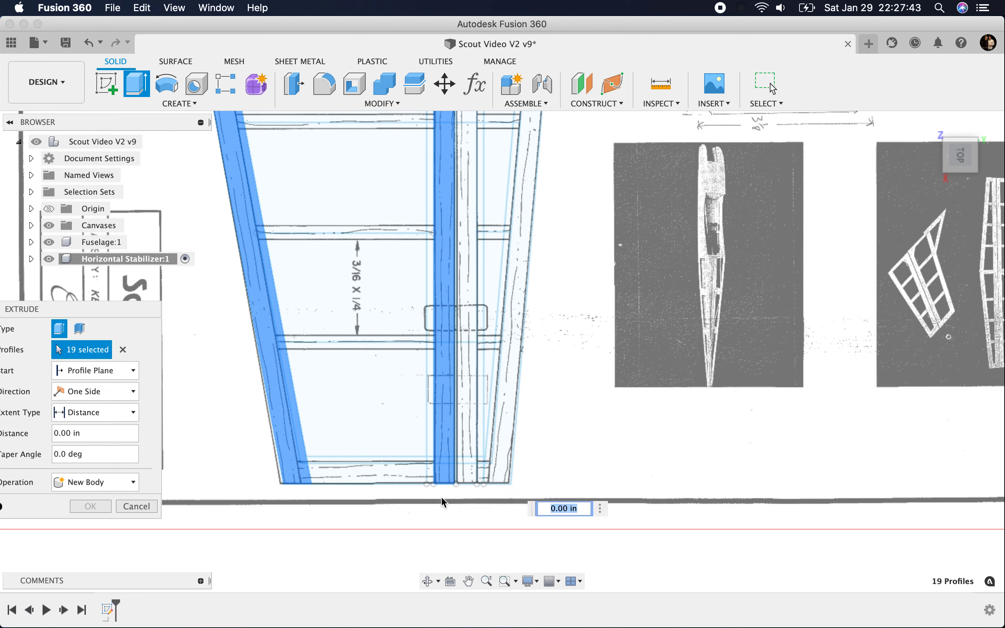
pyautogui.click(433, 469)
pyautogui.click(432, 440)
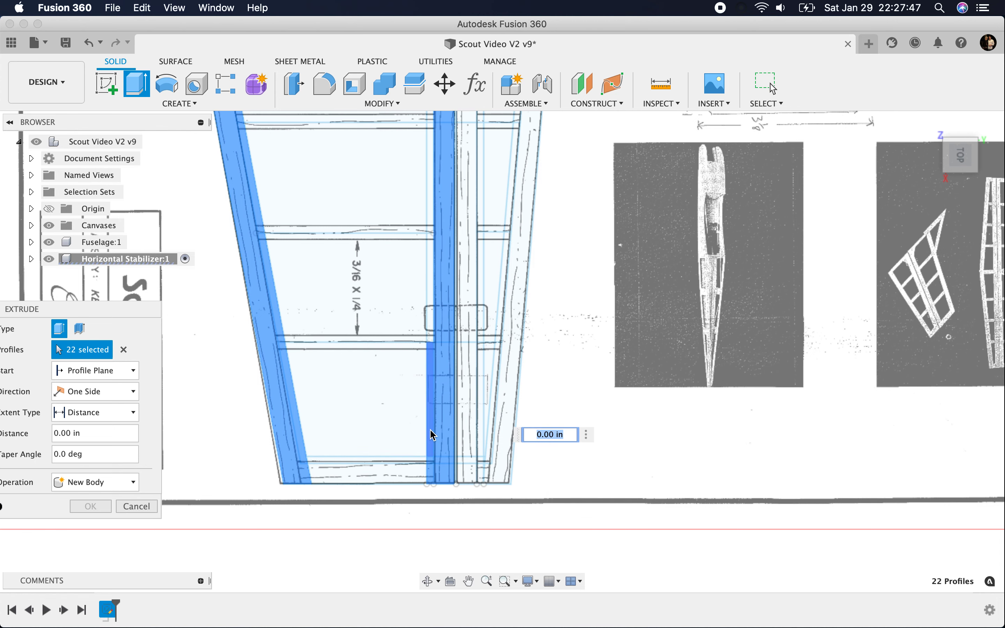
pyautogui.click(438, 344)
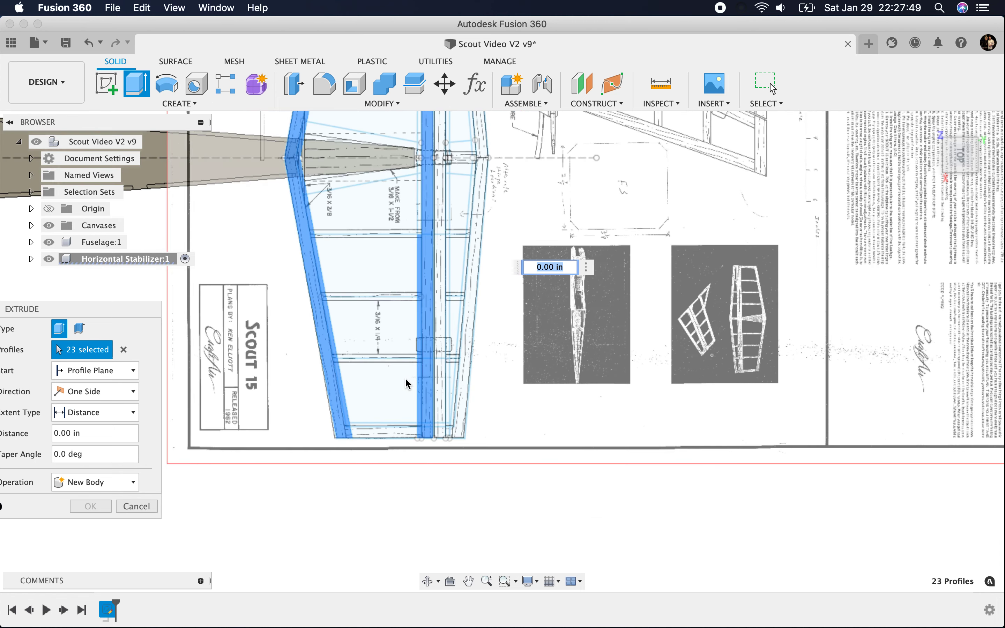
# Step: Add the spar's narrow front-edge profiles beside and across the fuselage centreline to the extrusion
pyautogui.scroll(-5, 403, 349)
pyautogui.scroll(5, 419, 212)
pyautogui.scroll(-5, 431, 223)
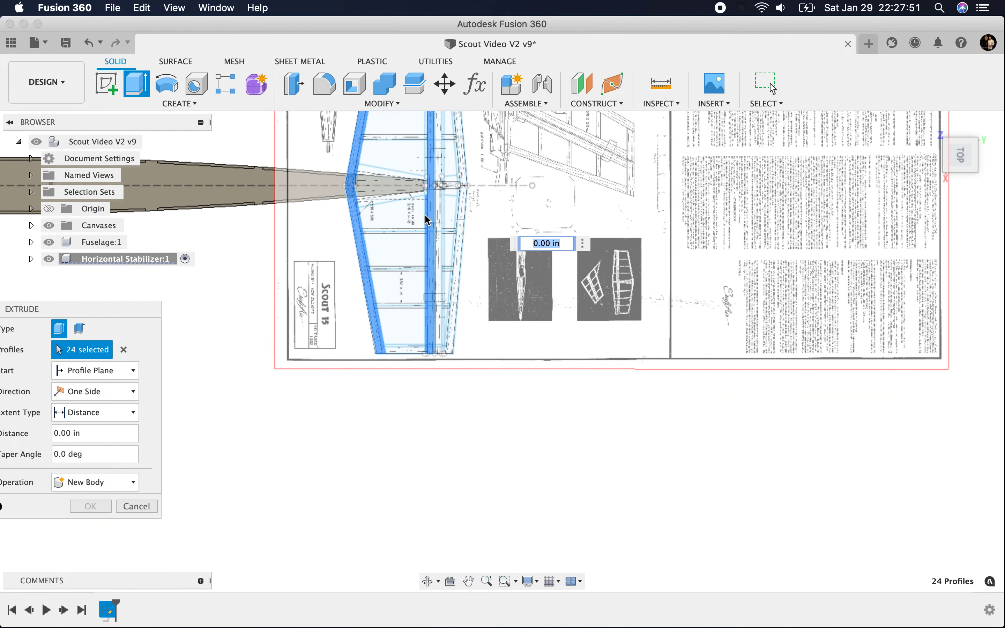
pyautogui.scroll(6, 434, 166)
pyautogui.click(397, 262)
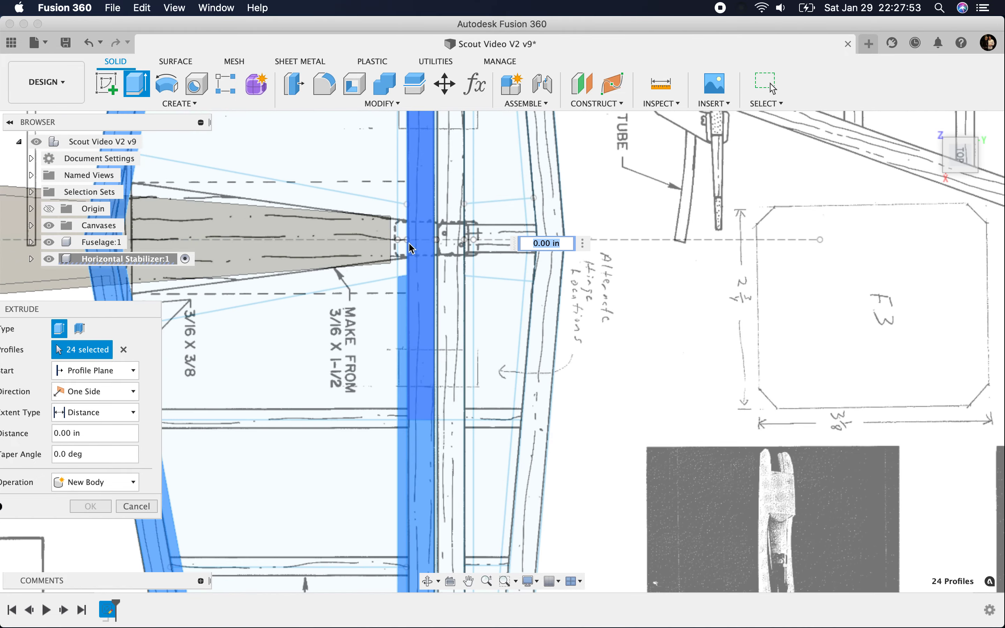
pyautogui.click(405, 247)
# Step: Add the spar's narrow front-edge profiles on the half opposite the title block, out to the tip, to the extrusion
pyautogui.scroll(-5, 411, 249)
pyautogui.scroll(5, 413, 259)
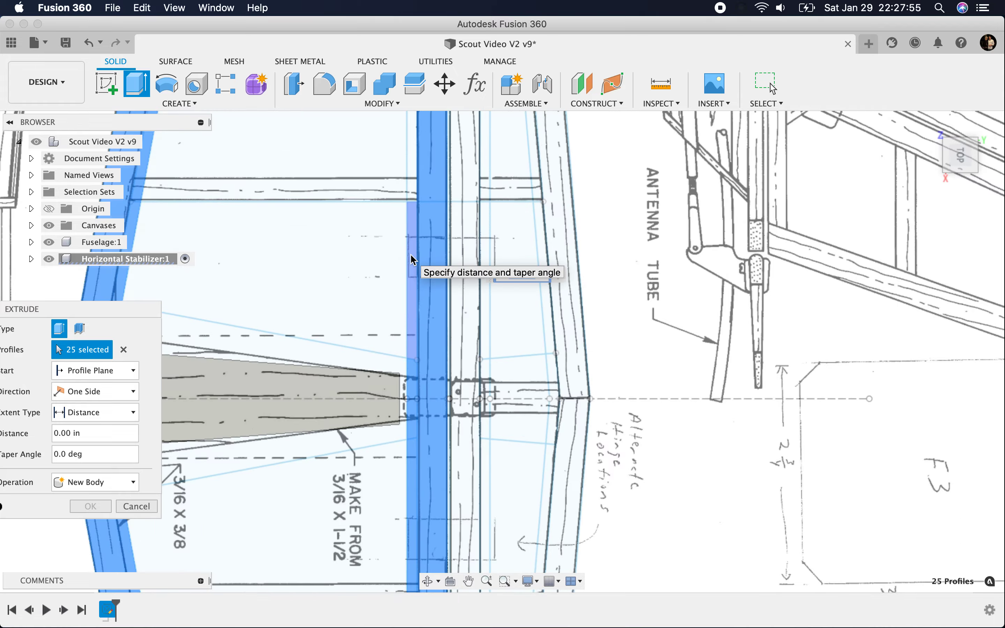
pyautogui.click(410, 251)
pyautogui.click(421, 327)
pyautogui.scroll(-5, 423, 332)
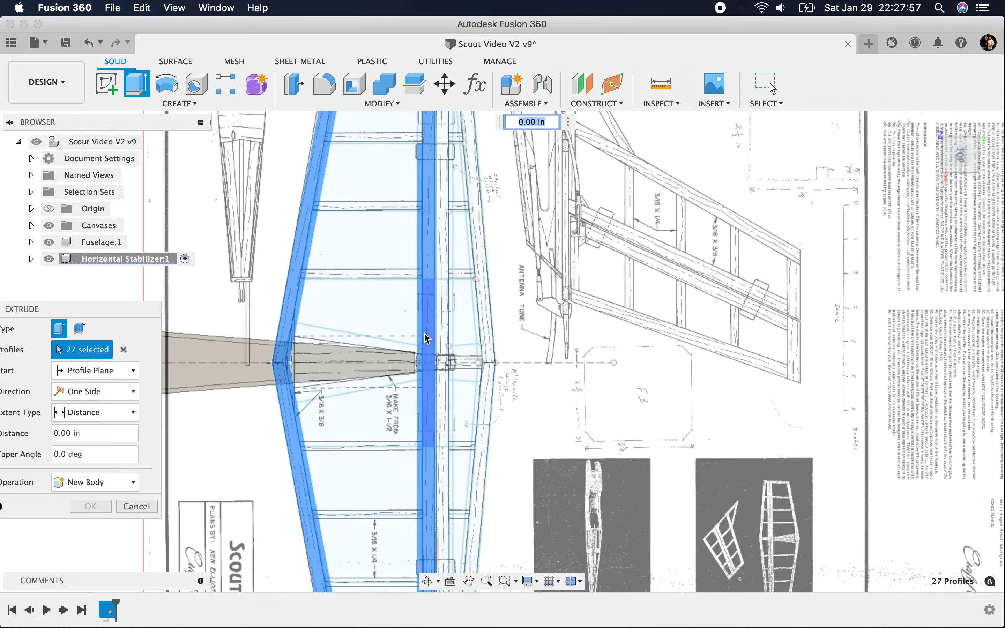
pyautogui.scroll(-3, 404, 366)
pyautogui.scroll(6, 412, 220)
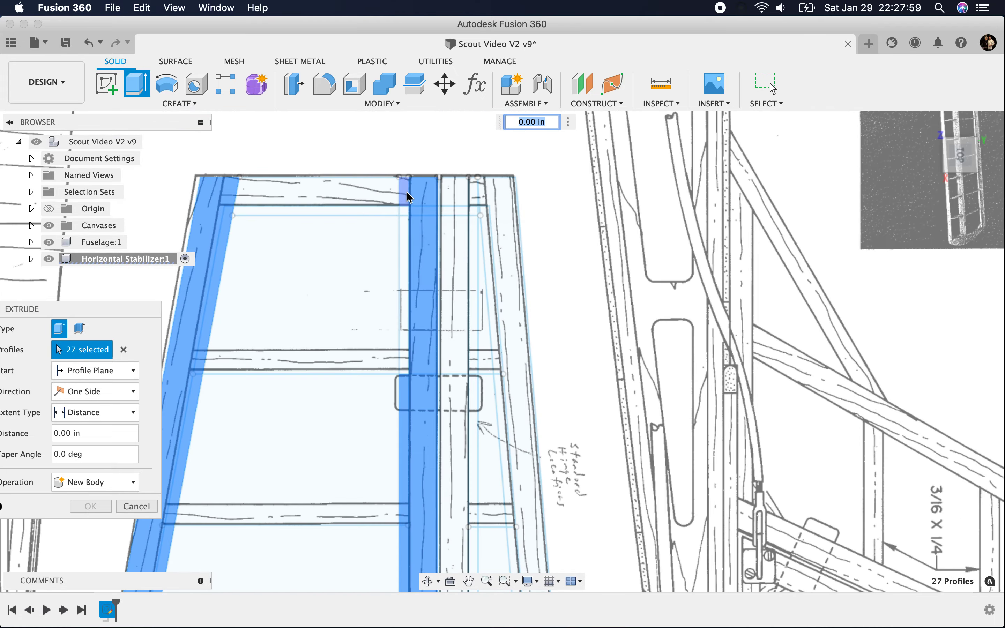
pyautogui.click(405, 252)
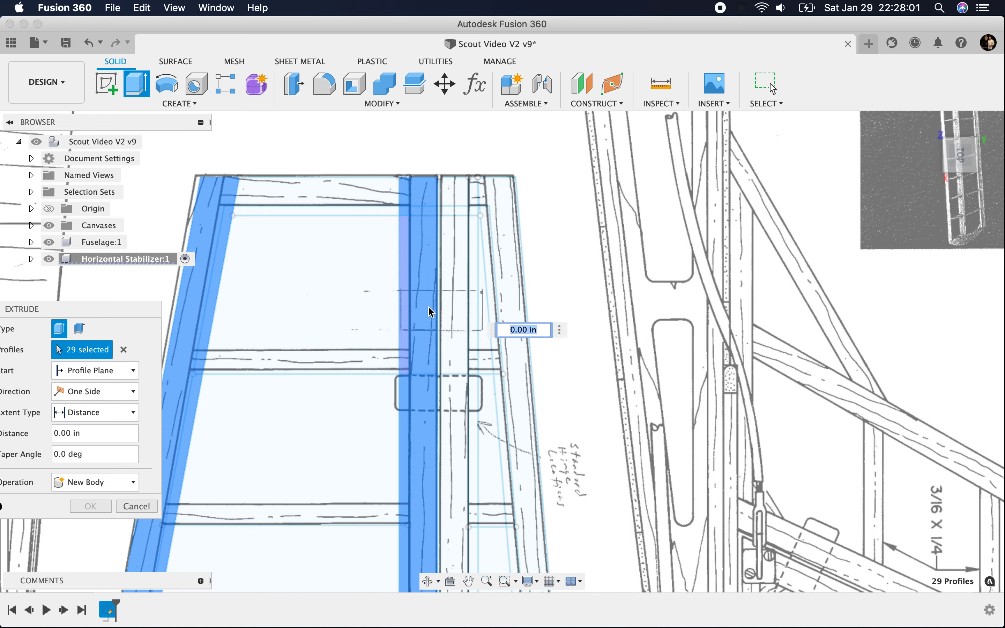
pyautogui.click(405, 316)
pyautogui.scroll(-4, 422, 332)
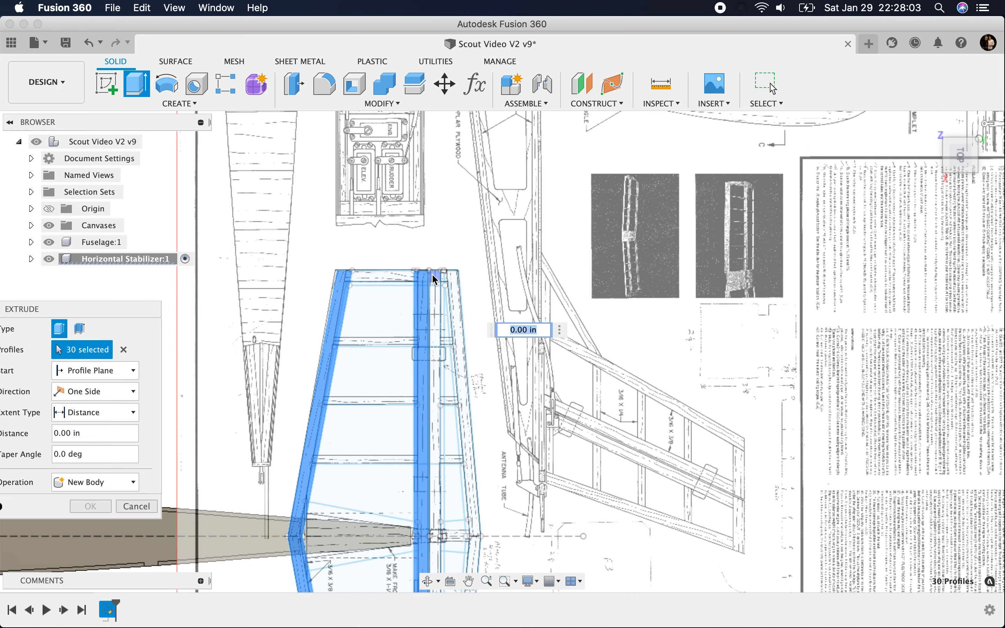
# Step: Add the outboard profiles of the band just behind the spar, on the half opposite the title block, to the extrusion
pyautogui.click(437, 293)
pyautogui.scroll(3, 436, 289)
pyautogui.click(434, 419)
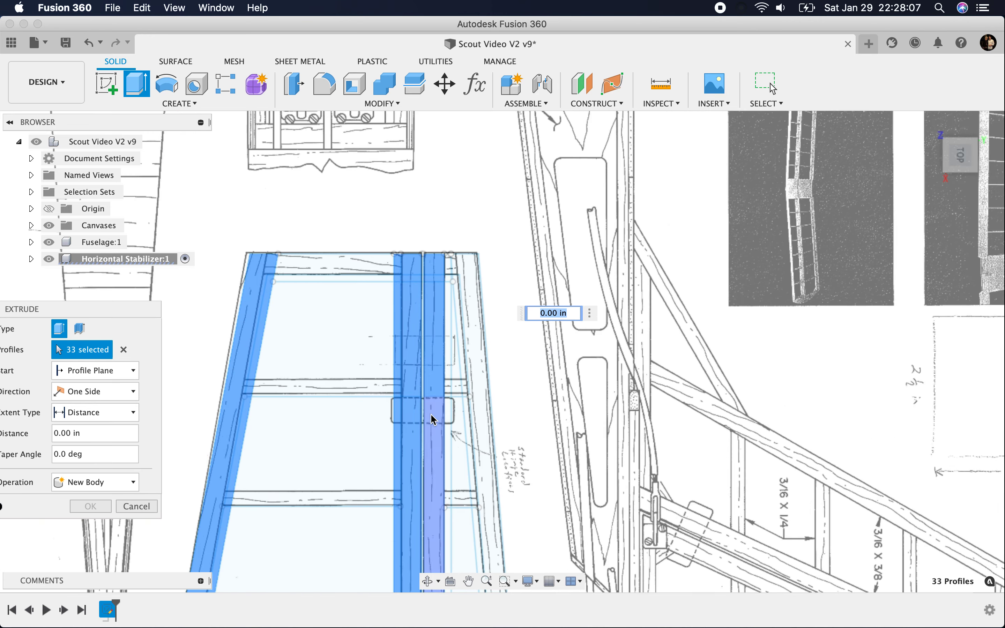
pyautogui.scroll(-4, 403, 279)
# Step: Add the slanted trailing-edge band and its narrow inner-edge profiles near the tip opposite the title block to the extrusion
pyautogui.click(406, 274)
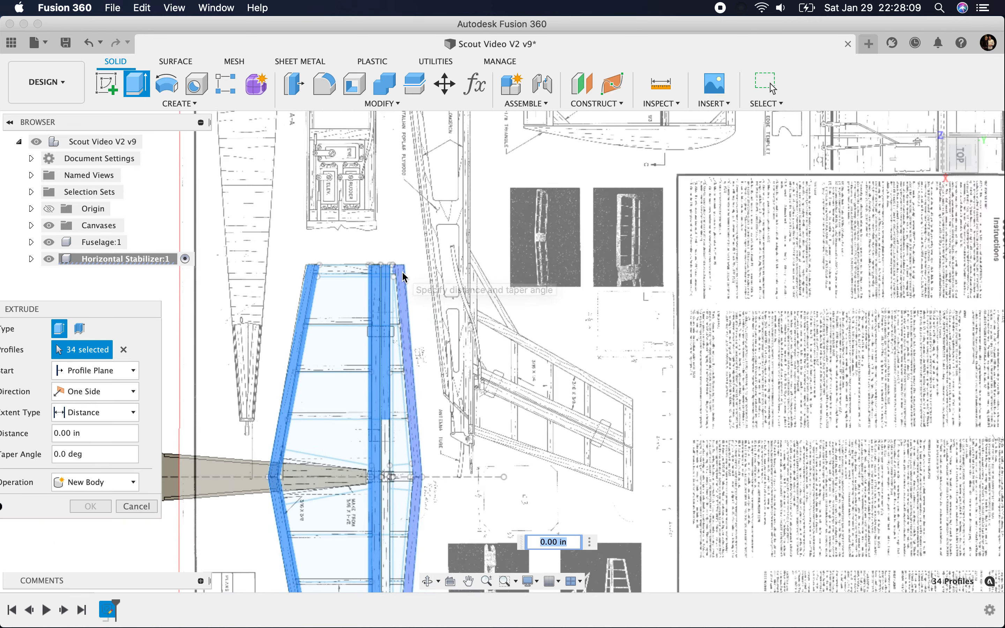
pyautogui.click(405, 276)
pyautogui.scroll(5, 404, 278)
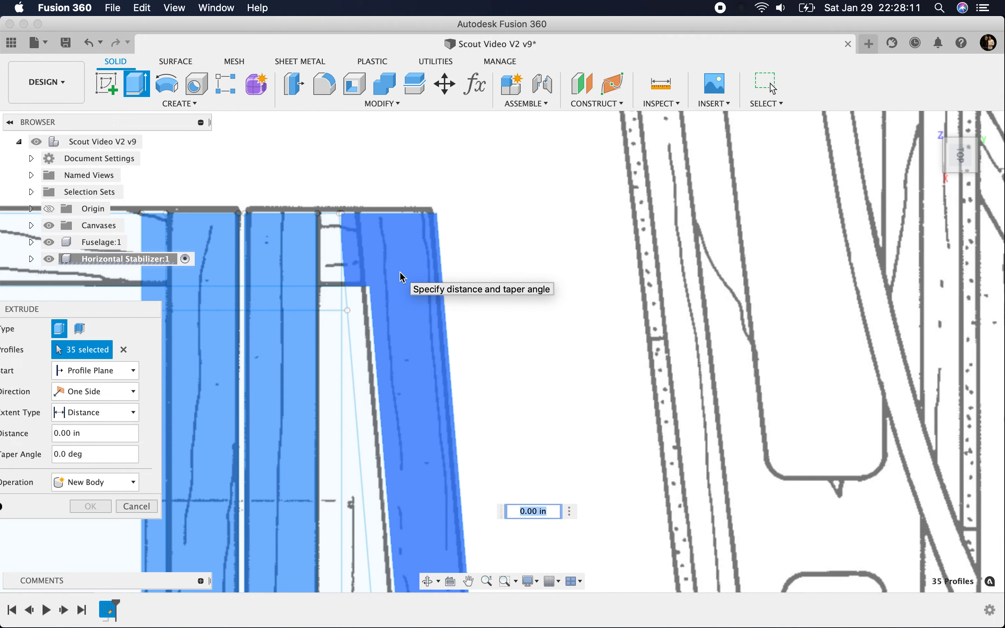
pyautogui.click(349, 325)
pyautogui.scroll(-6, 359, 359)
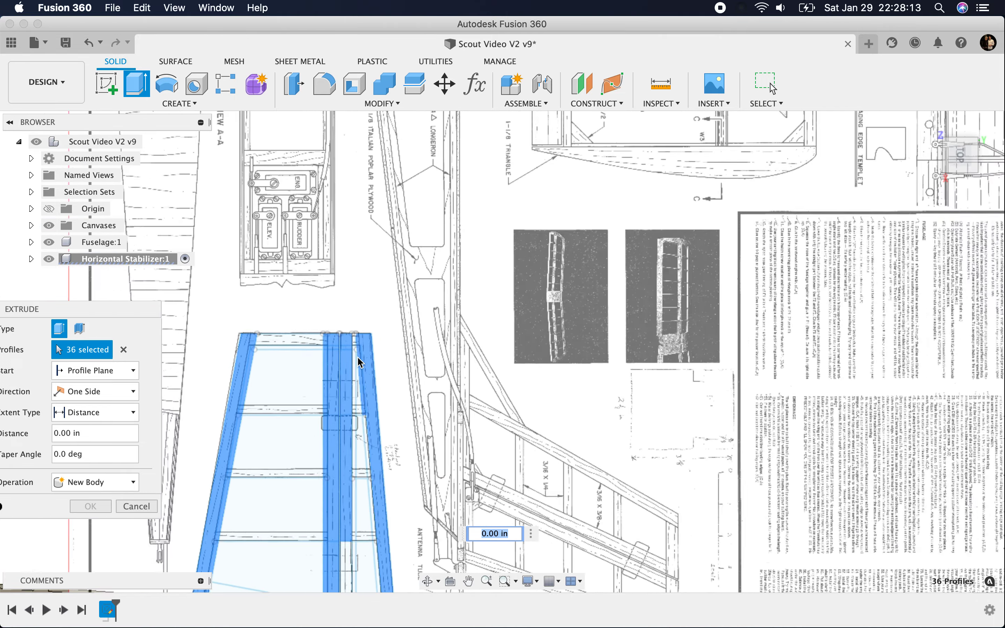
pyautogui.scroll(6, 388, 487)
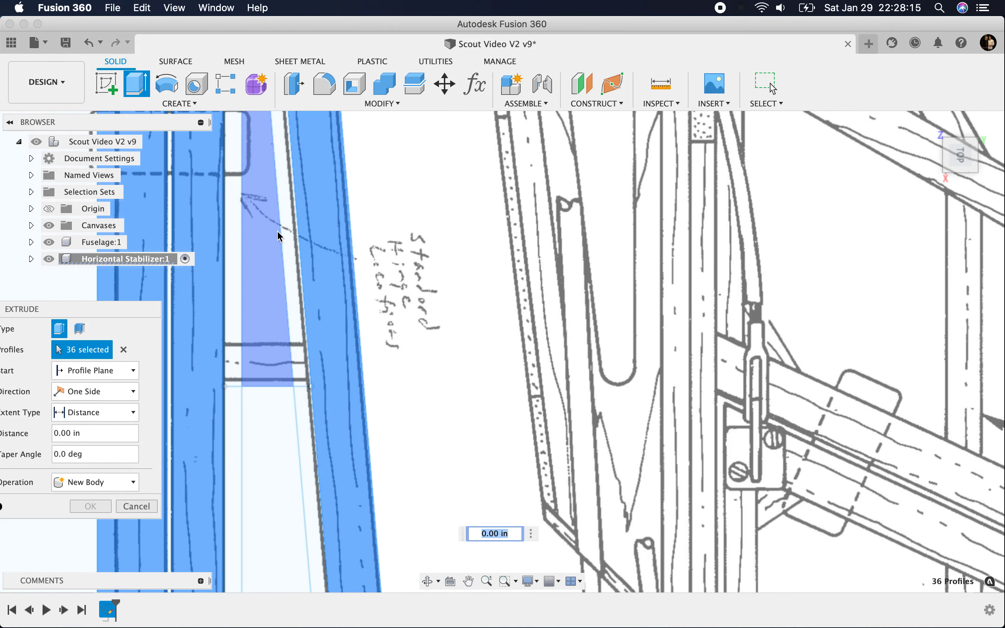
pyautogui.click(293, 239)
pyautogui.scroll(-4, 333, 411)
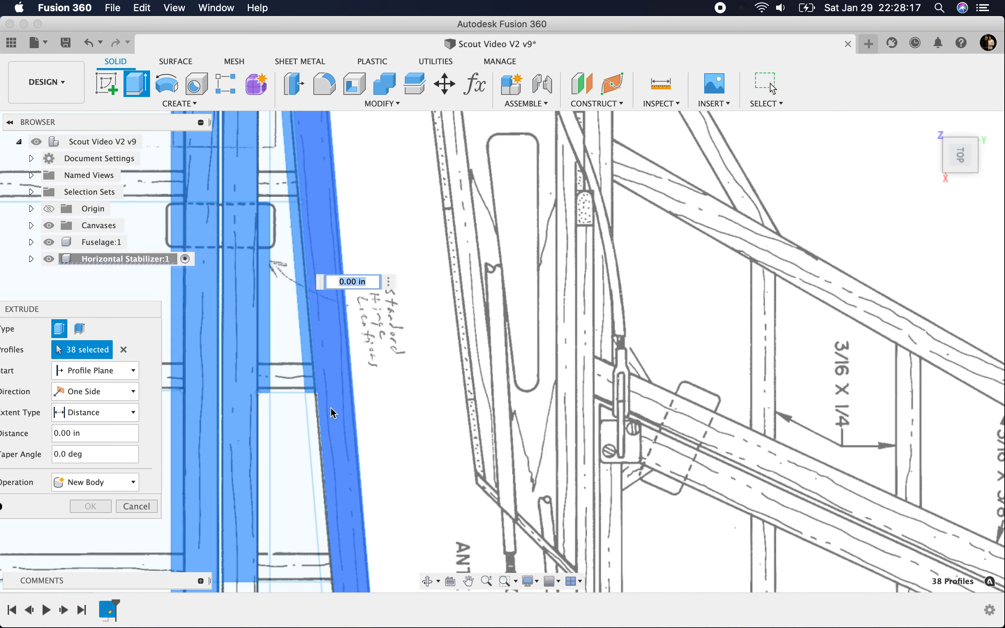
# Step: Continue inboard on the same half, adding the rear-edge strip of the band behind the spar and the trailing edge's inner-edge profiles
pyautogui.click(274, 473)
pyautogui.click(319, 452)
pyautogui.click(321, 453)
pyautogui.scroll(-2, 317, 415)
pyautogui.scroll(-3, 289, 516)
pyautogui.scroll(4, 294, 520)
pyautogui.click(312, 393)
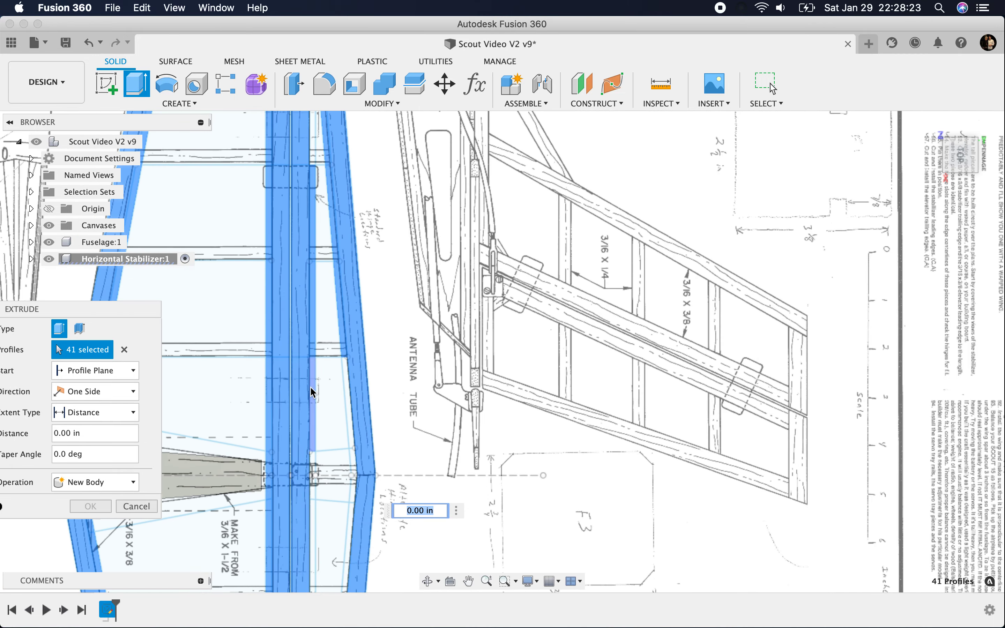
# Step: Add the trailing edge's inner-edge profiles and the rear strip of the band behind the spar at the fuselage centreline
pyautogui.click(355, 383)
pyautogui.click(352, 457)
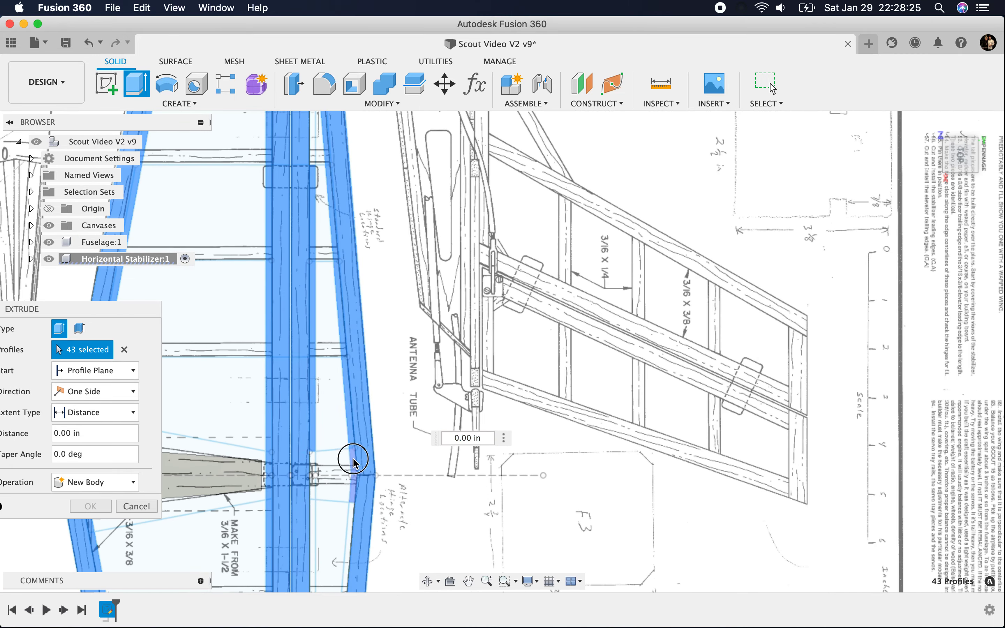
pyautogui.click(313, 468)
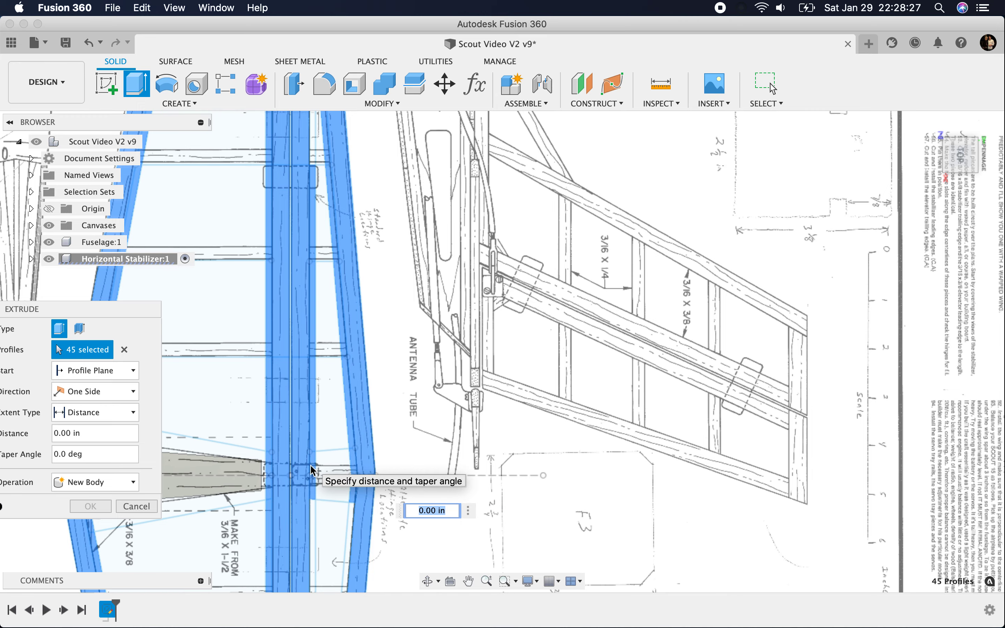
pyautogui.click(352, 531)
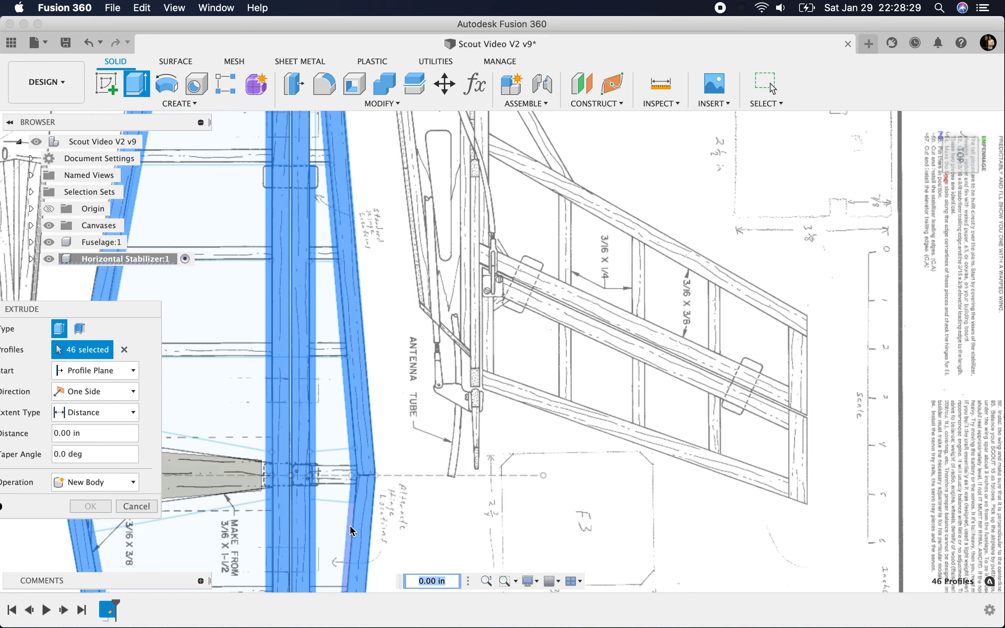
pyautogui.scroll(-5, 328, 348)
pyautogui.scroll(-5, 316, 471)
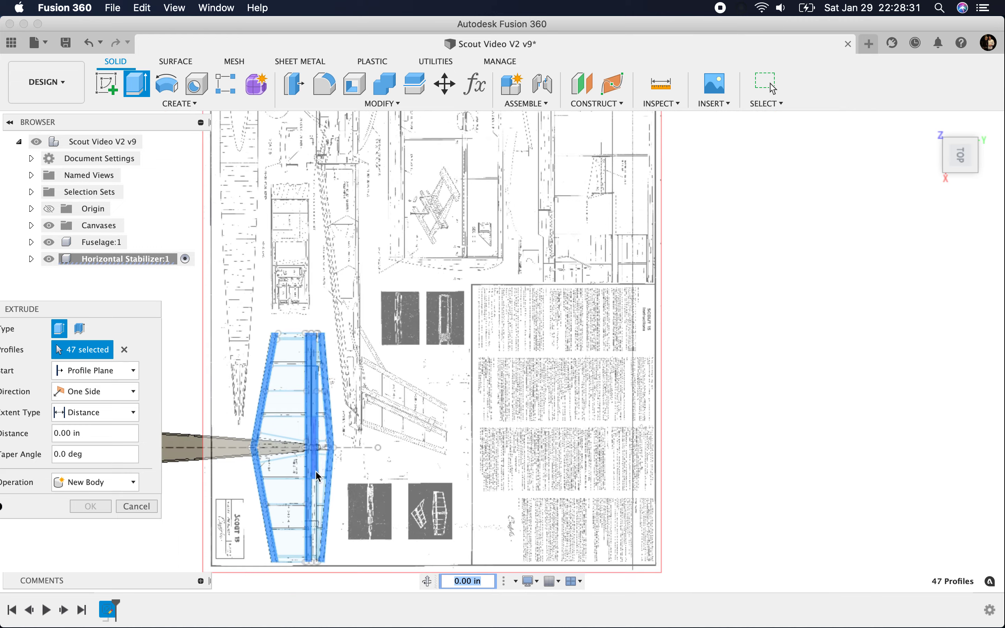
pyautogui.scroll(2, 361, 587)
pyautogui.scroll(5, 361, 587)
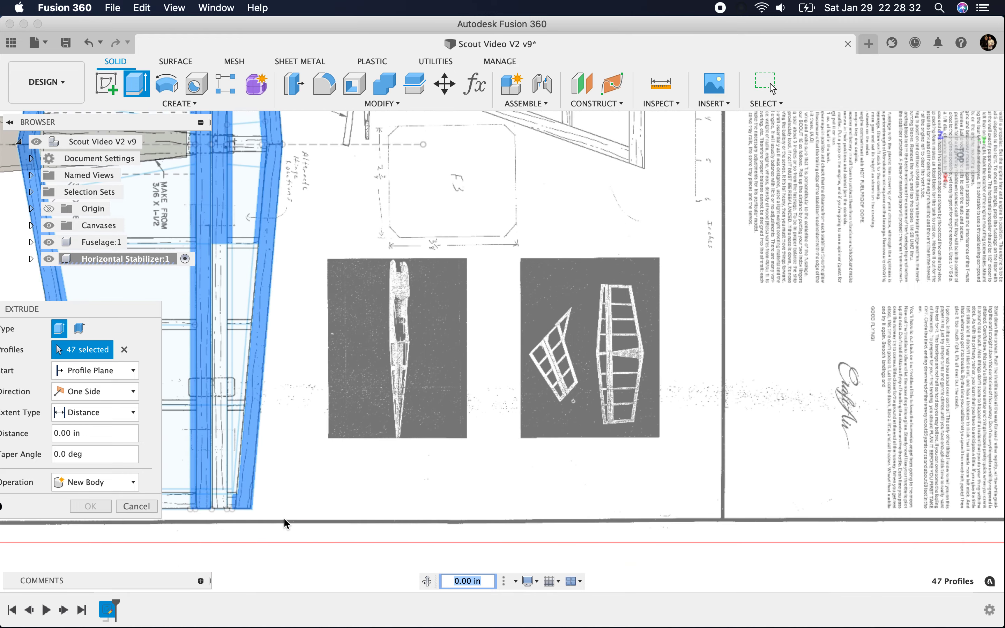
pyautogui.click(219, 501)
pyautogui.scroll(-1, 235, 506)
pyautogui.click(218, 503)
pyautogui.scroll(-3, 449, 457)
# Step: On the title-block half, add the trailing edge's inner-edge profiles and the band behind the spar with its narrow rear strip
pyautogui.scroll(1, 348, 485)
pyautogui.scroll(4, 349, 485)
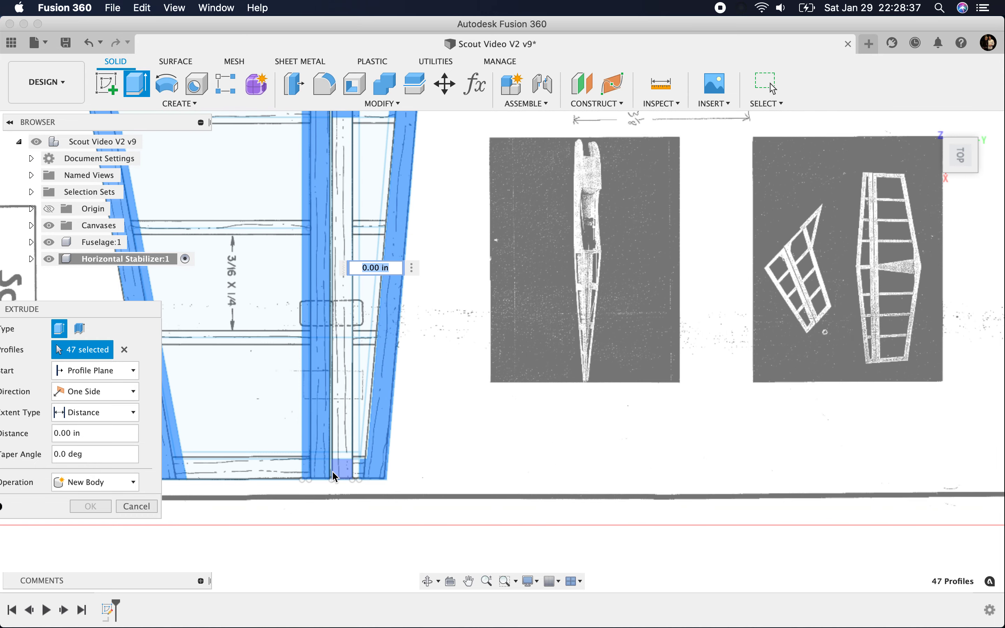
pyautogui.click(381, 309)
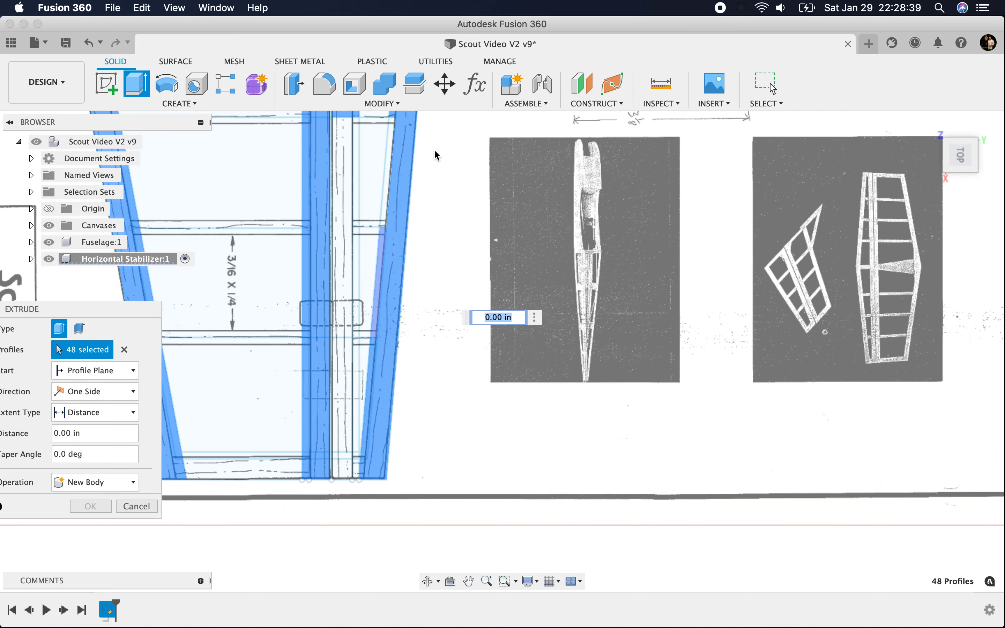
pyautogui.click(385, 181)
pyautogui.click(350, 160)
pyautogui.click(356, 160)
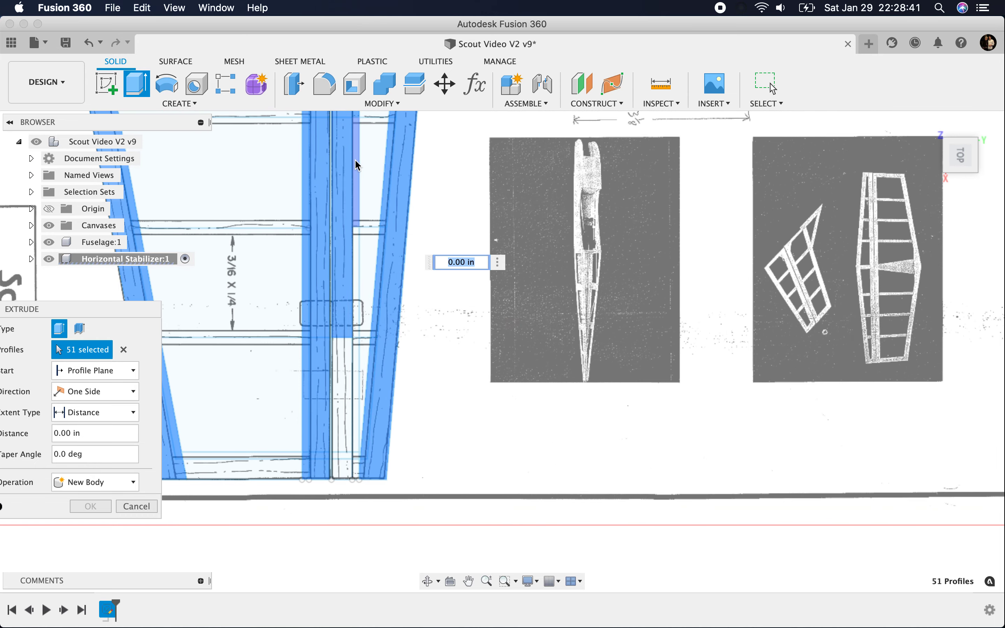
pyautogui.click(356, 261)
pyautogui.click(345, 356)
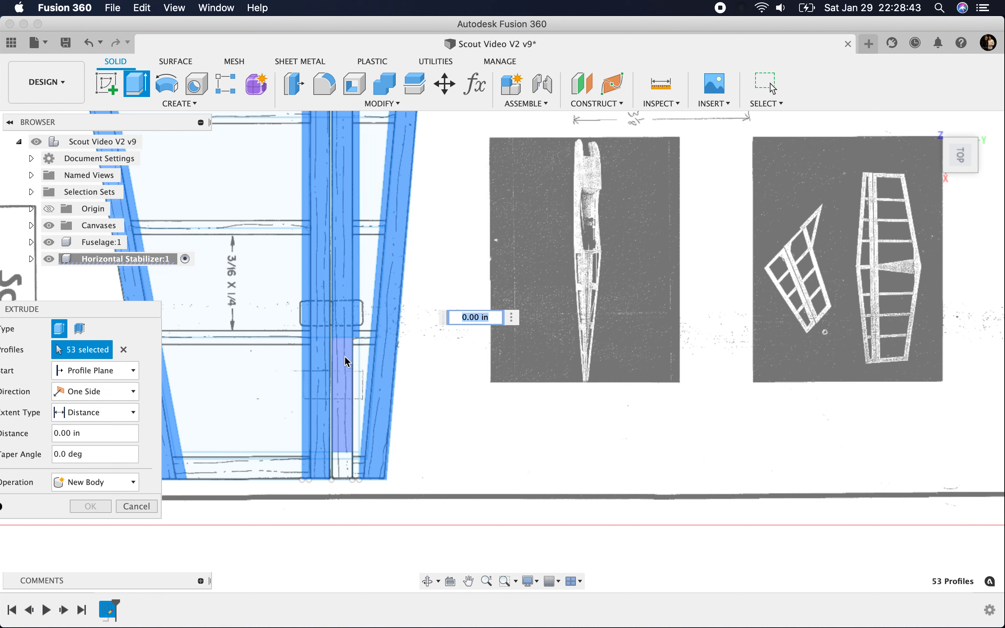
# Step: Add the remaining profiles of the band behind the spar and the trailing edge out to the title-block tip
pyautogui.click(357, 355)
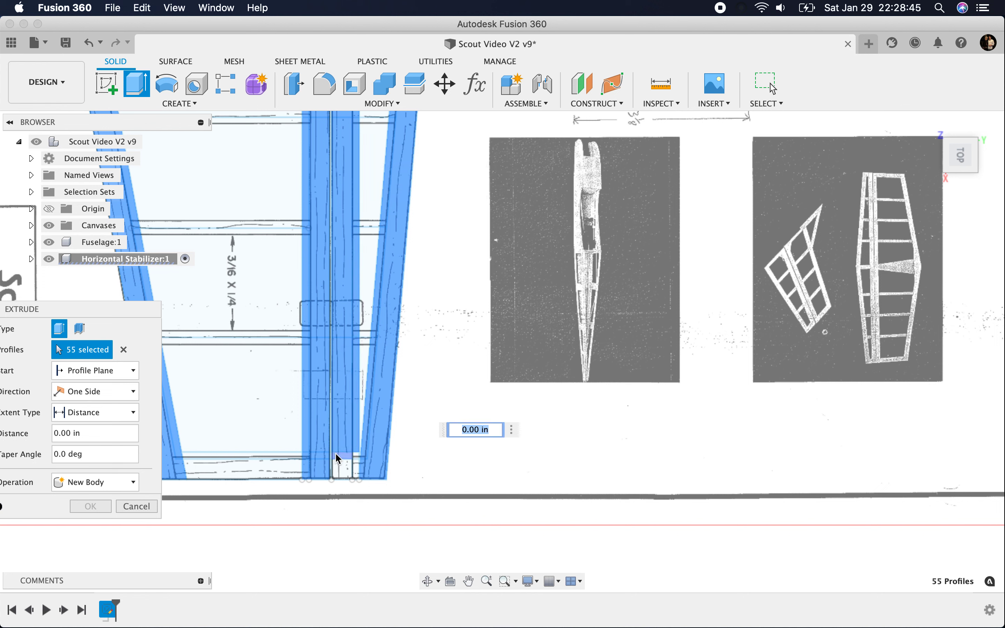
pyautogui.click(345, 472)
pyautogui.click(358, 462)
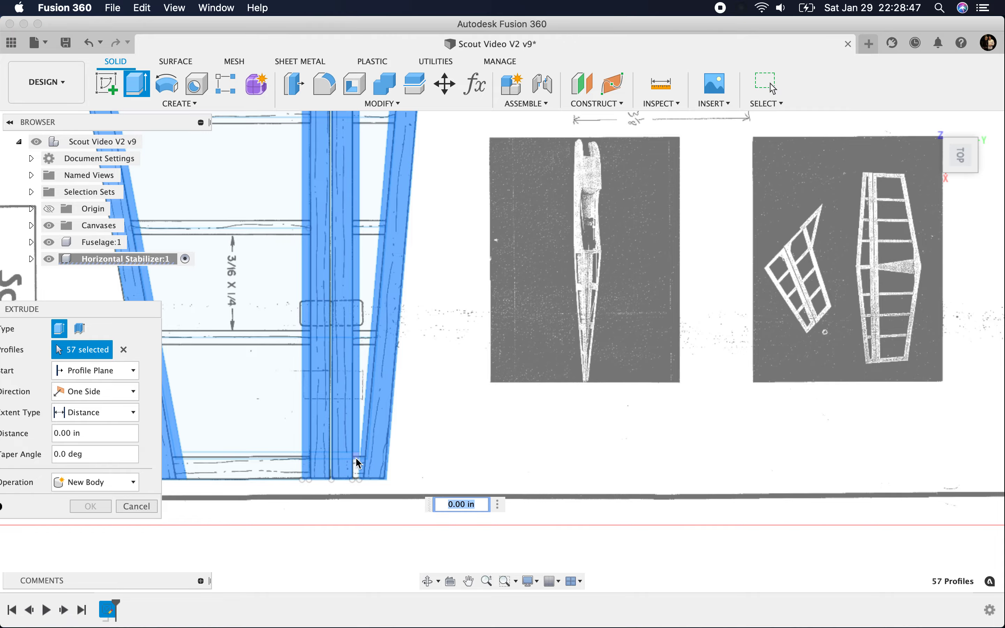
pyautogui.click(357, 466)
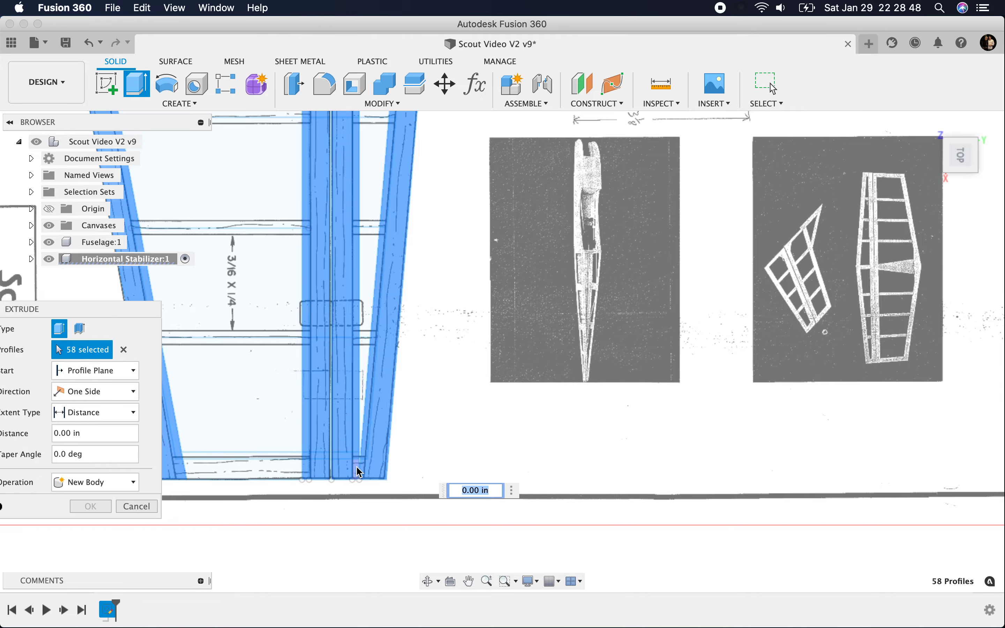
pyautogui.click(387, 469)
pyautogui.scroll(-10, 359, 367)
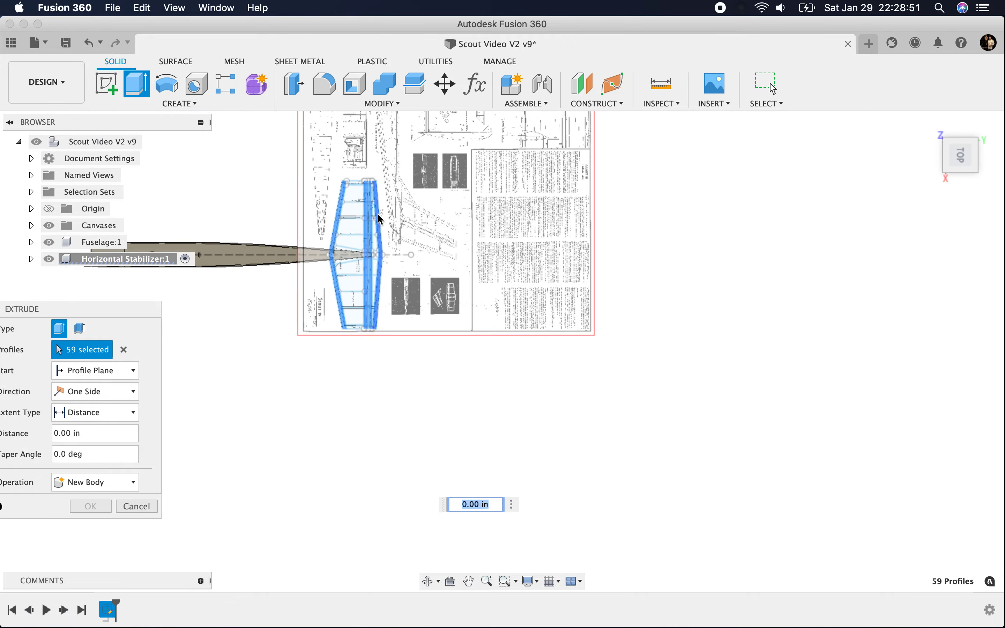
# Step: Add the missed narrow rear-edge profiles of the band behind the spar near the tip opposite the title block
pyautogui.scroll(6, 382, 162)
pyautogui.scroll(5, 382, 162)
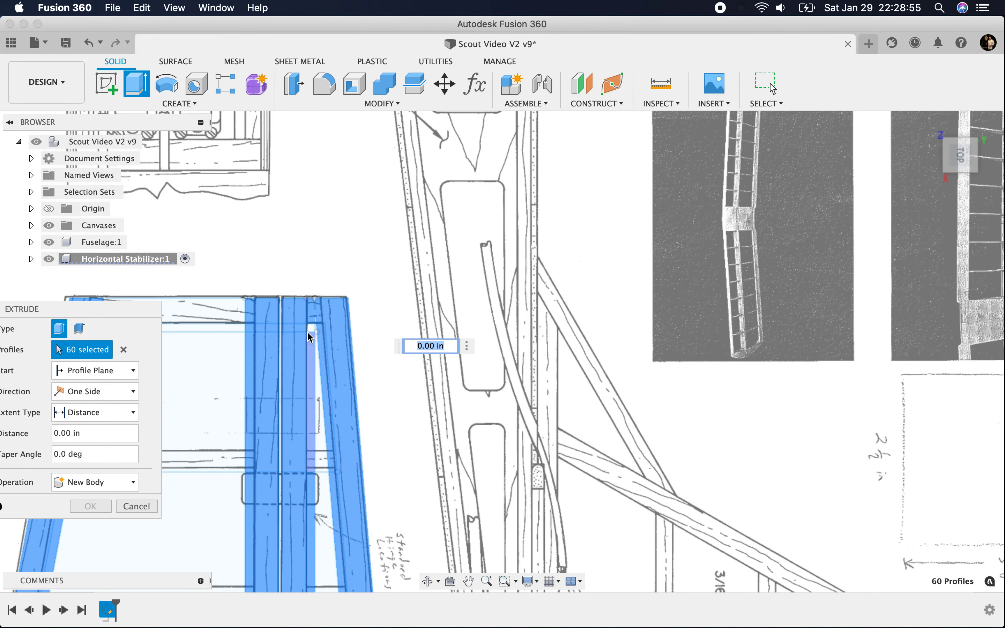
pyautogui.click(312, 371)
pyautogui.click(310, 415)
pyautogui.scroll(-8, 455, 314)
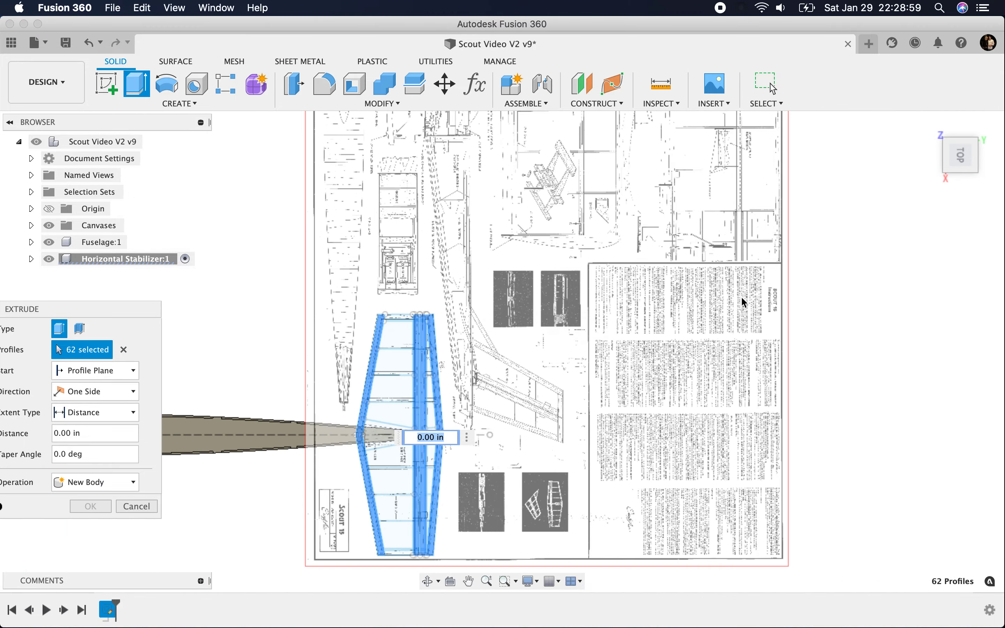
# Step: Extrude the selected leading-edge, spar and trailing-edge profiles by -0.1875 in as new bodies, with the fuselage hidden
pyautogui.click(959, 140)
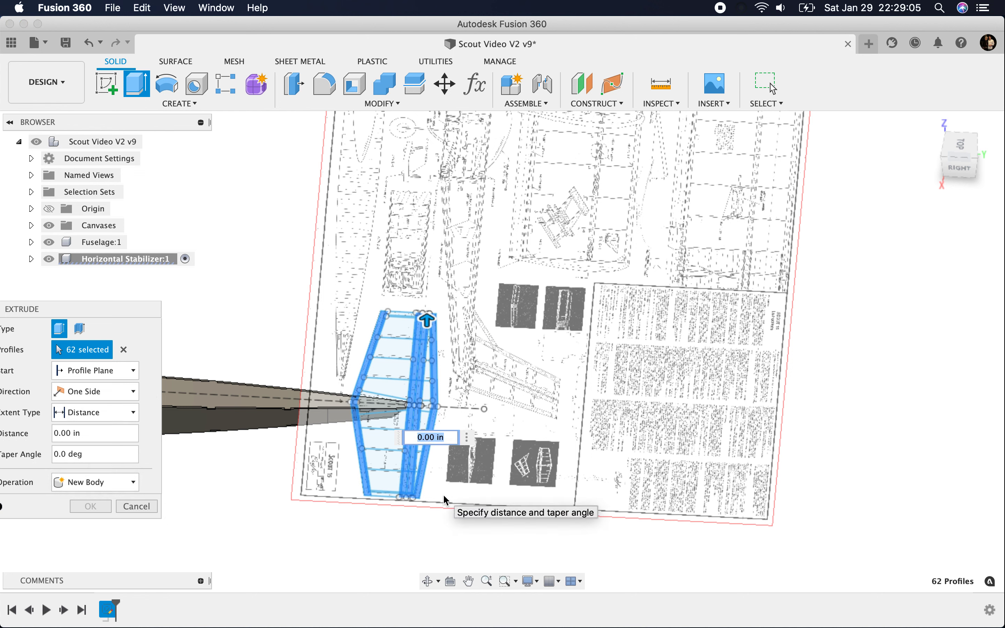
pyautogui.write('-')
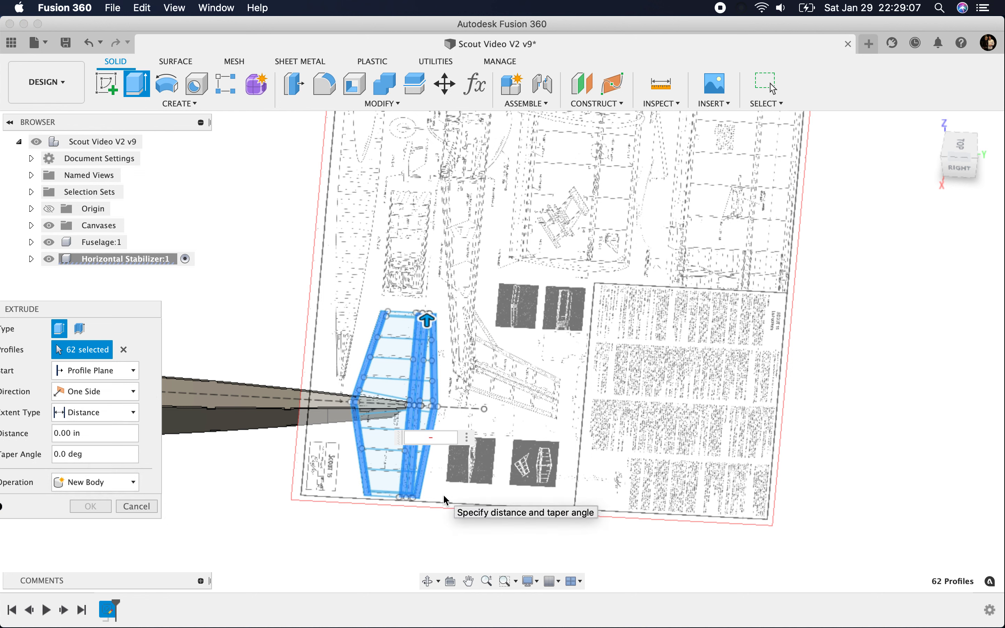
pyautogui.write('.1875')
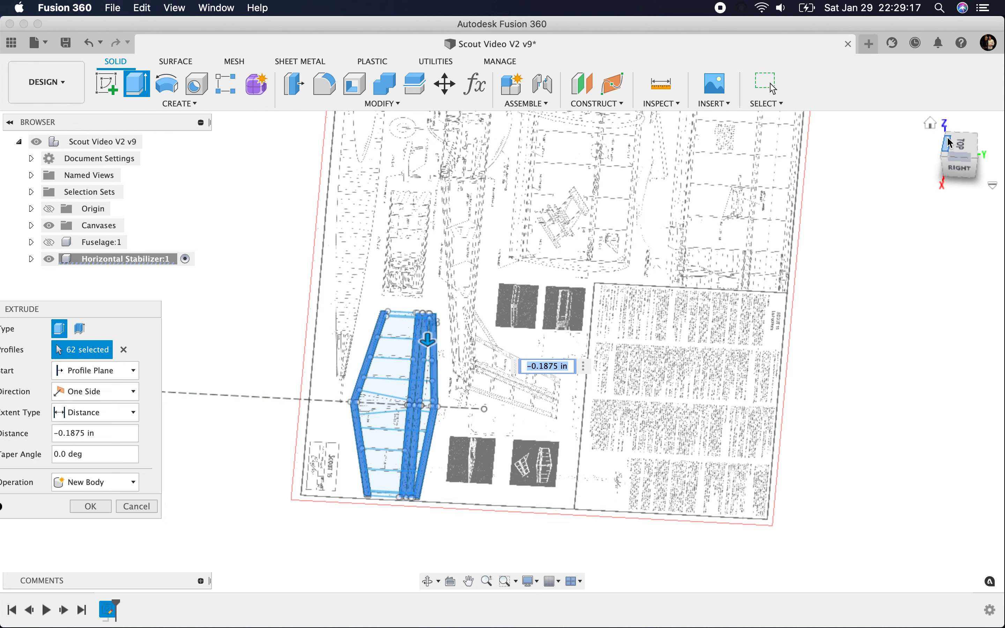
pyautogui.moveTo(962, 156)
pyautogui.mouseDown()
pyautogui.moveTo(965, 119)
pyautogui.moveTo(972, 122)
pyautogui.mouseUp()
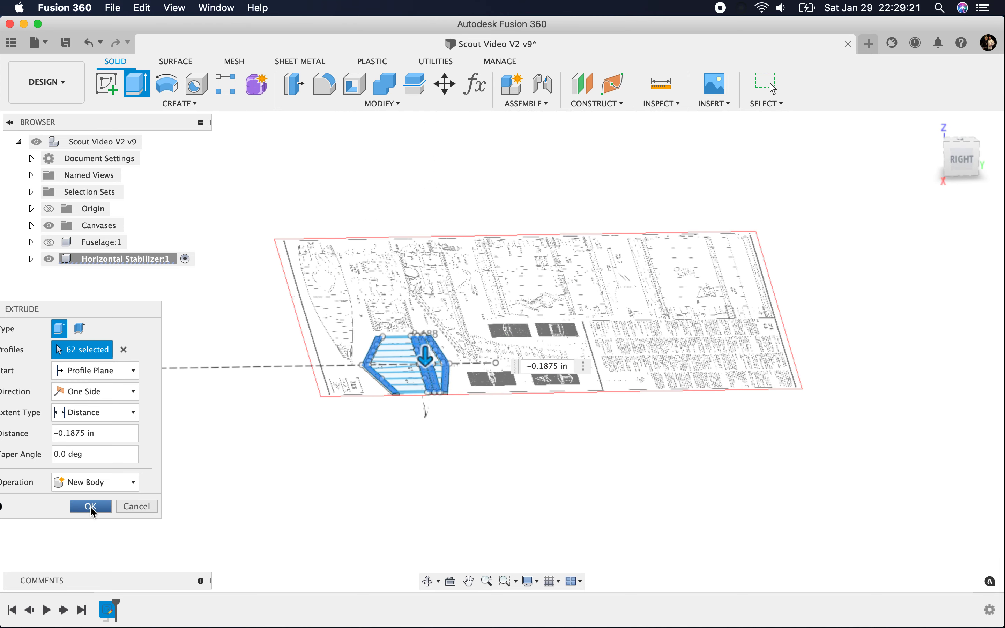
pyautogui.press('Return')
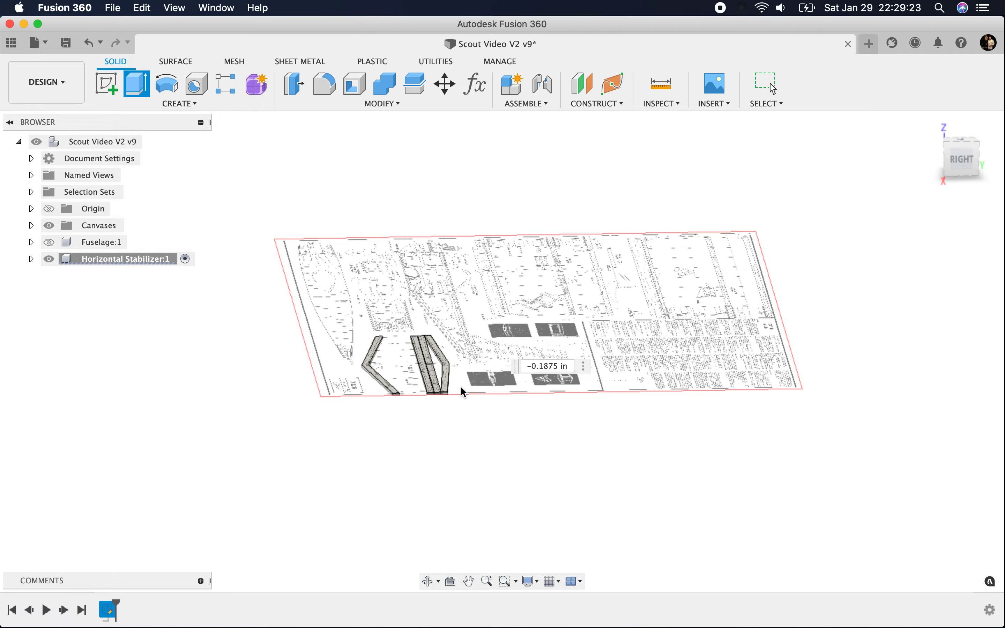
# Step: Show the horizontal stabilizer's Sketch1 again and hide Body1, Body2 and Body3
pyautogui.click(957, 148)
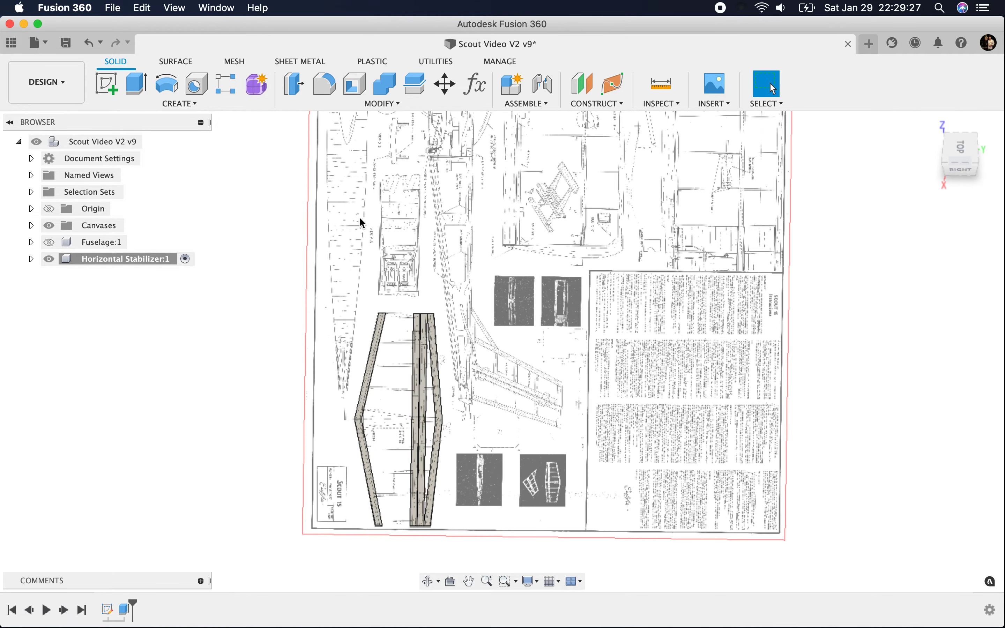
pyautogui.click(31, 260)
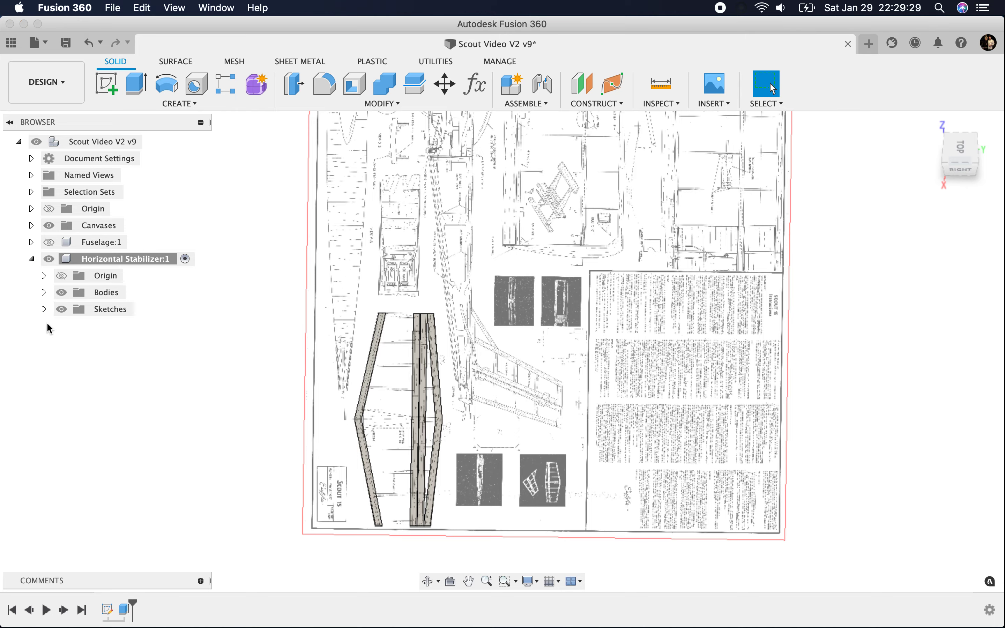
pyautogui.click(75, 327)
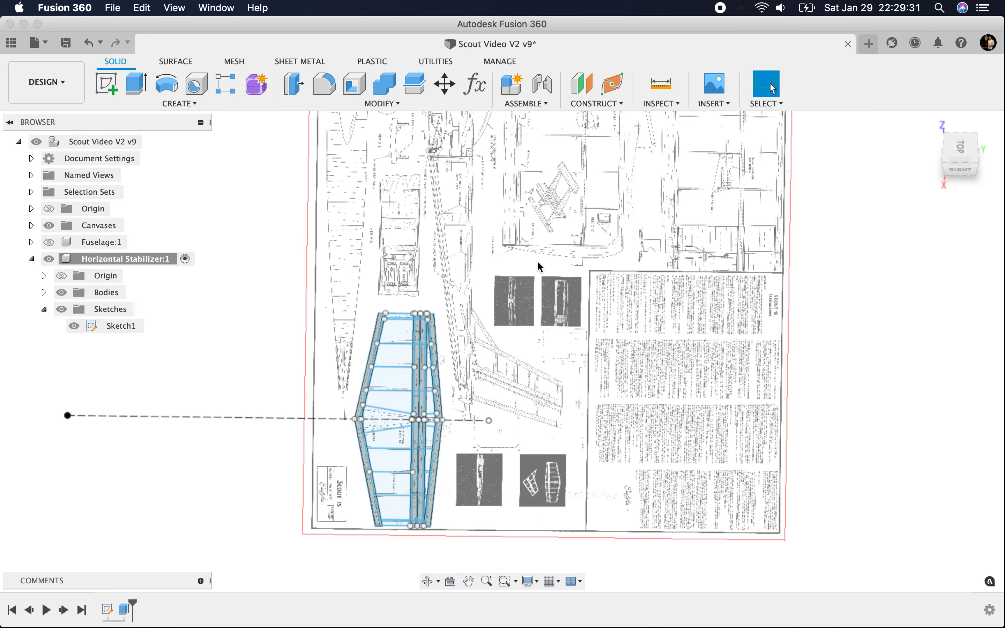
pyautogui.scroll(10, 405, 293)
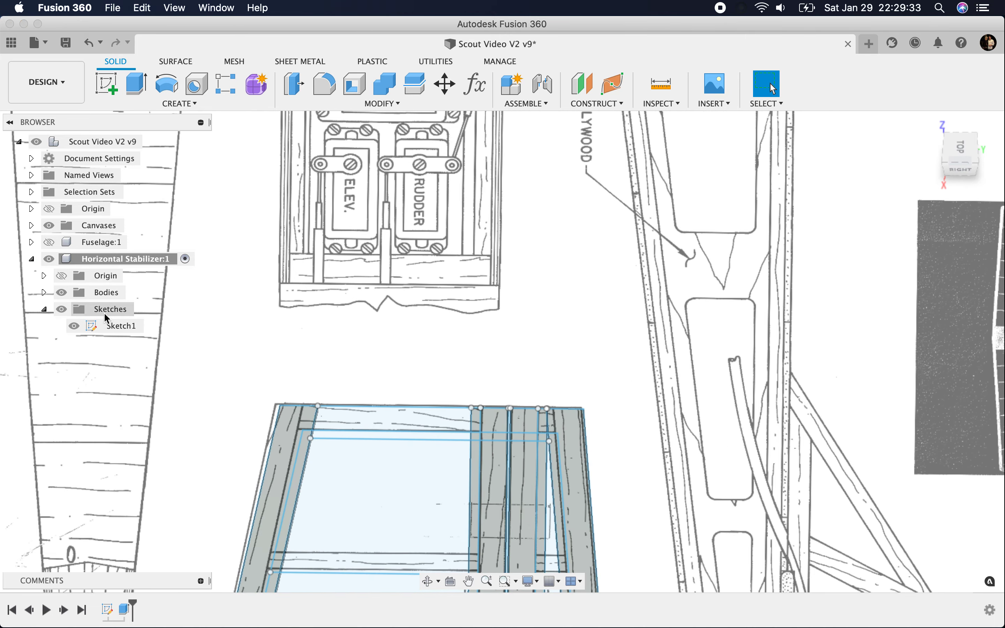
pyautogui.click(45, 293)
pyautogui.click(74, 309)
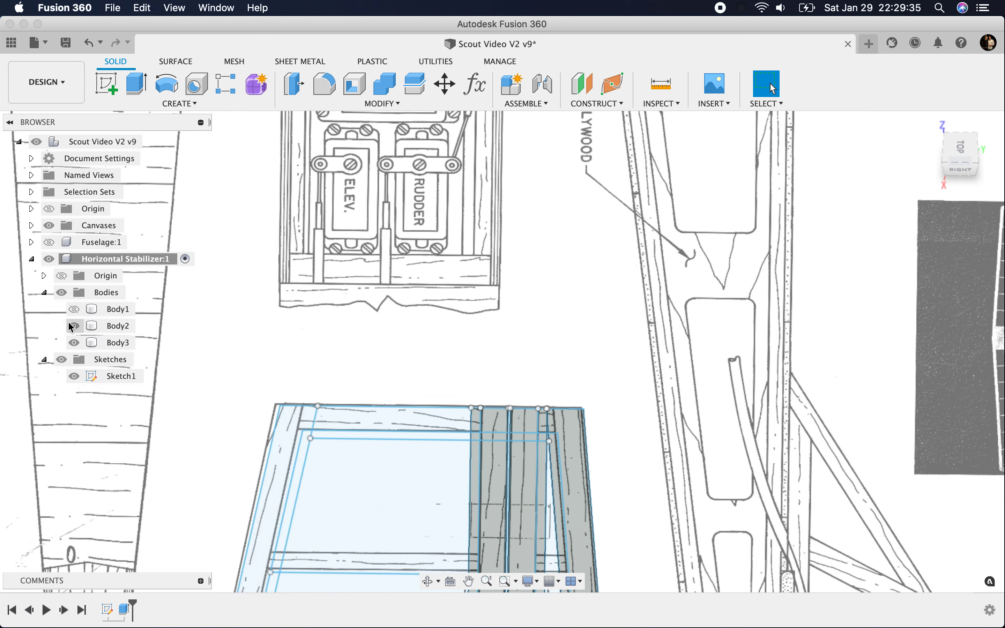
pyautogui.click(74, 327)
pyautogui.click(74, 343)
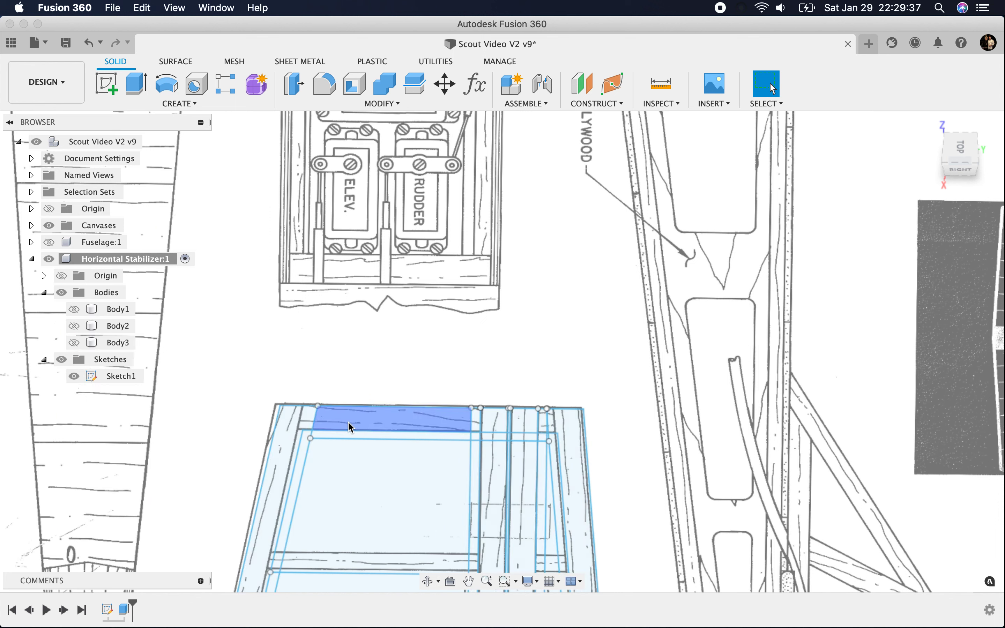
# Step: Start an extrusion with the end-rib profiles between leading edge and spar at the tip opposite the title block
pyautogui.click(137, 84)
pyautogui.click(326, 424)
pyautogui.click(477, 420)
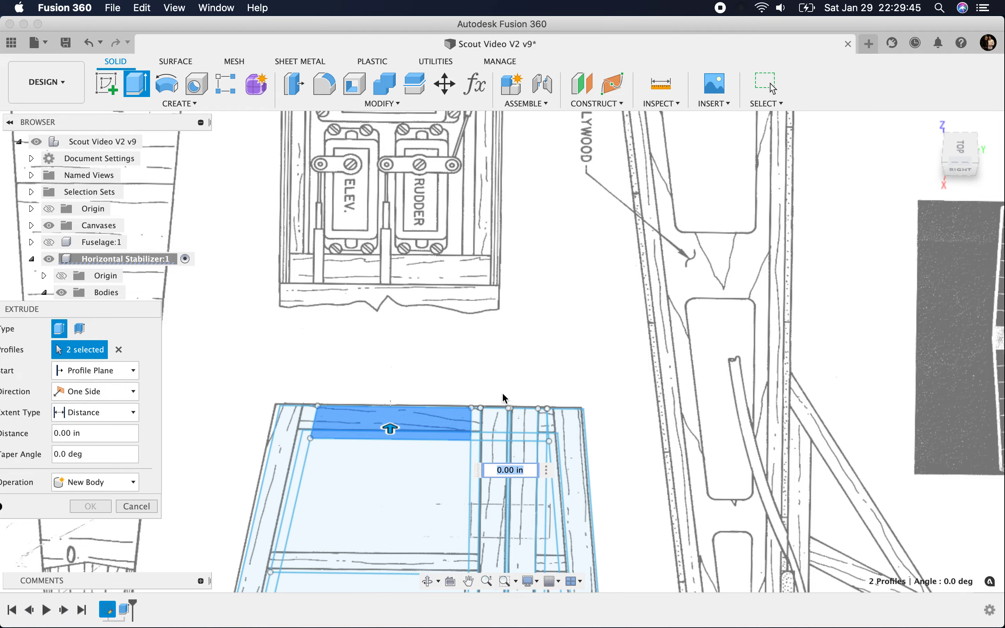
# Step: Add the centre gusset profile ahead of the spar and the centre block profiles between spar and trailing edge
pyautogui.scroll(-5, 426, 169)
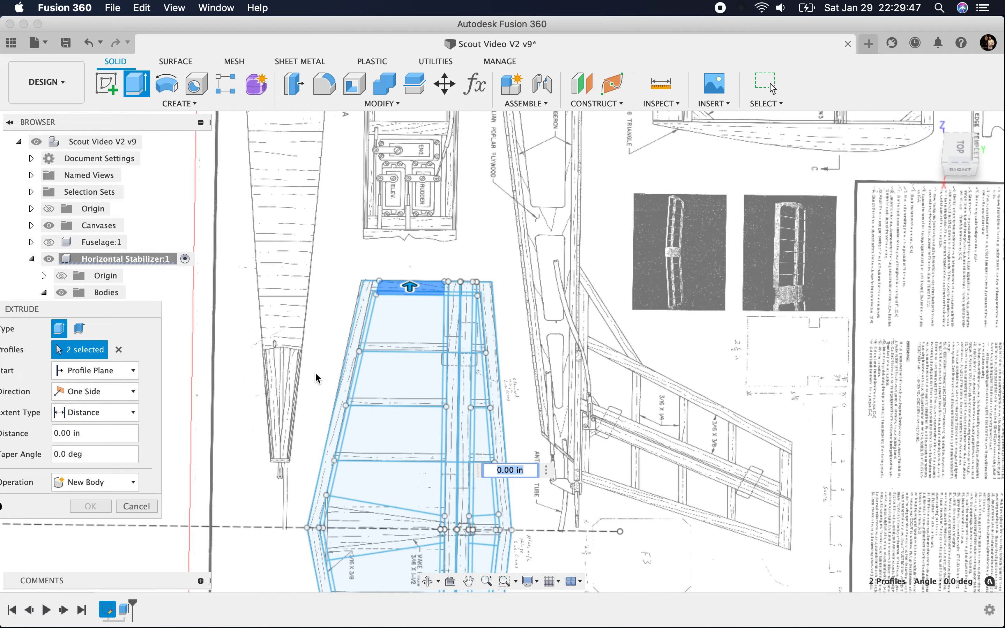
pyautogui.scroll(-4, 315, 374)
pyautogui.scroll(5, 363, 468)
pyautogui.click(367, 473)
pyautogui.scroll(5, 482, 440)
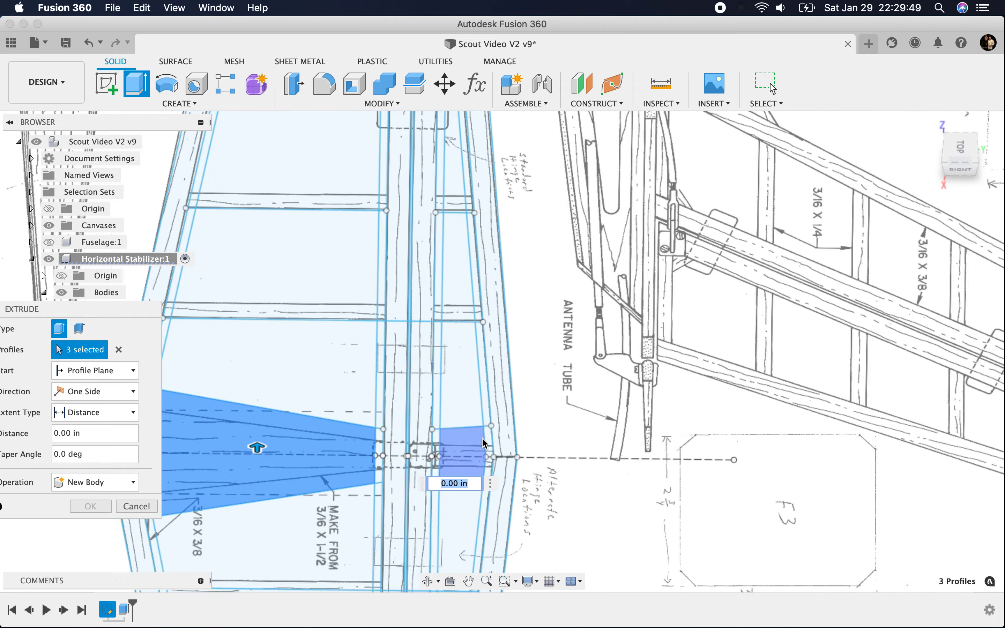
pyautogui.click(432, 441)
pyautogui.click(418, 437)
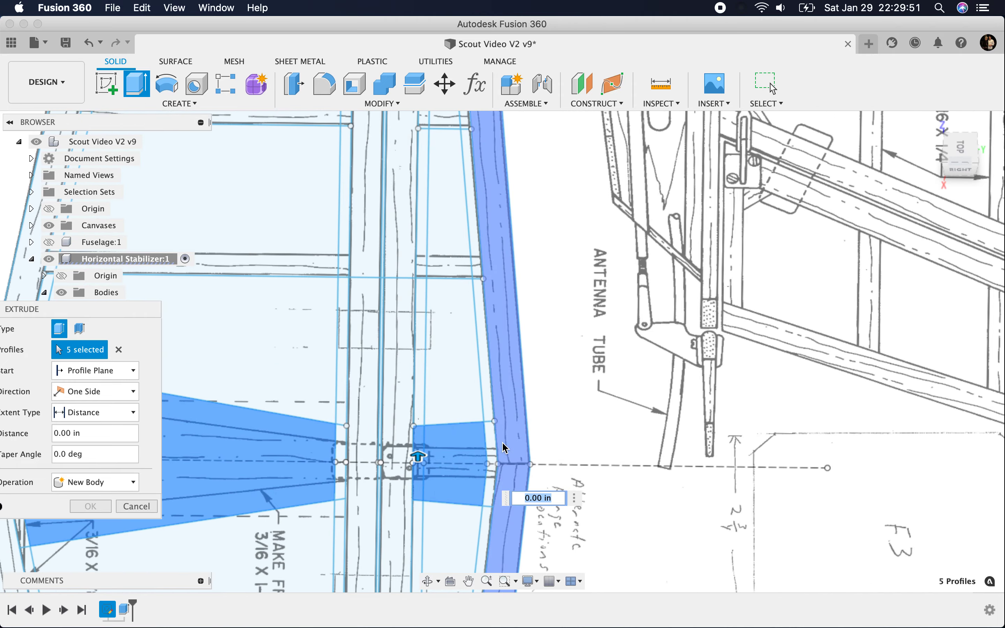
pyautogui.click(491, 442)
pyautogui.scroll(-2, 623, 470)
pyautogui.scroll(5, 515, 475)
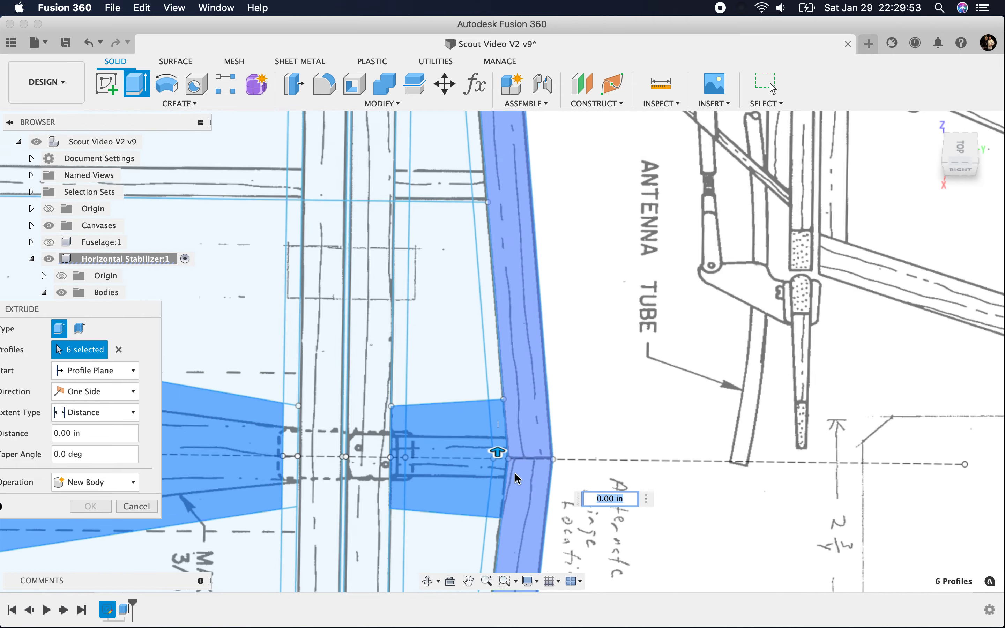
# Step: Add the remaining centre gusset slivers along the leading edge and beside the spar to the extrusion profiles
pyautogui.scroll(-6, 640, 402)
pyautogui.scroll(-2, 641, 402)
pyautogui.scroll(2, 513, 428)
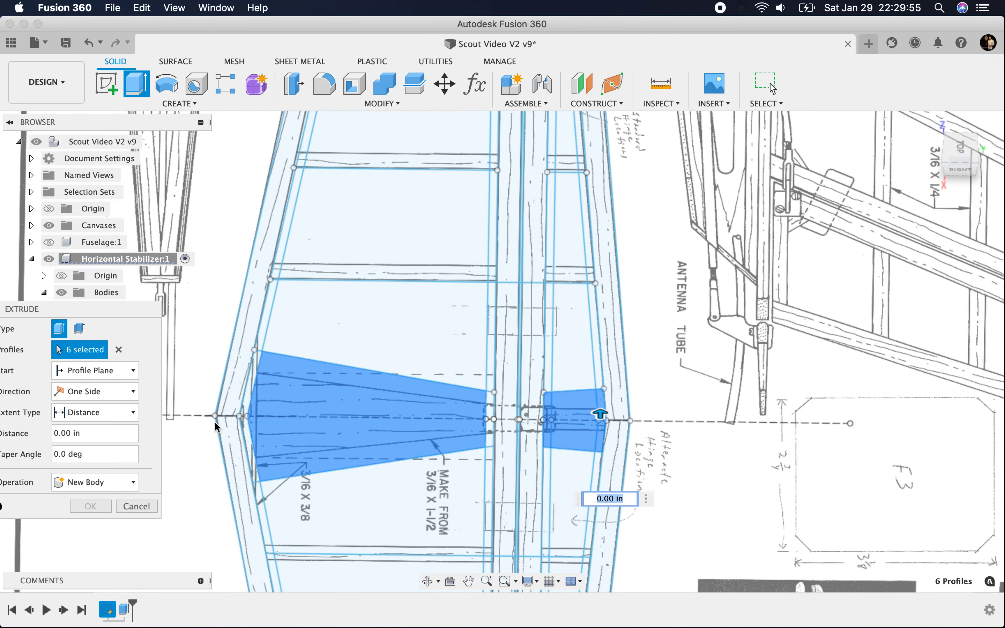
pyautogui.scroll(5, 215, 421)
pyautogui.click(308, 308)
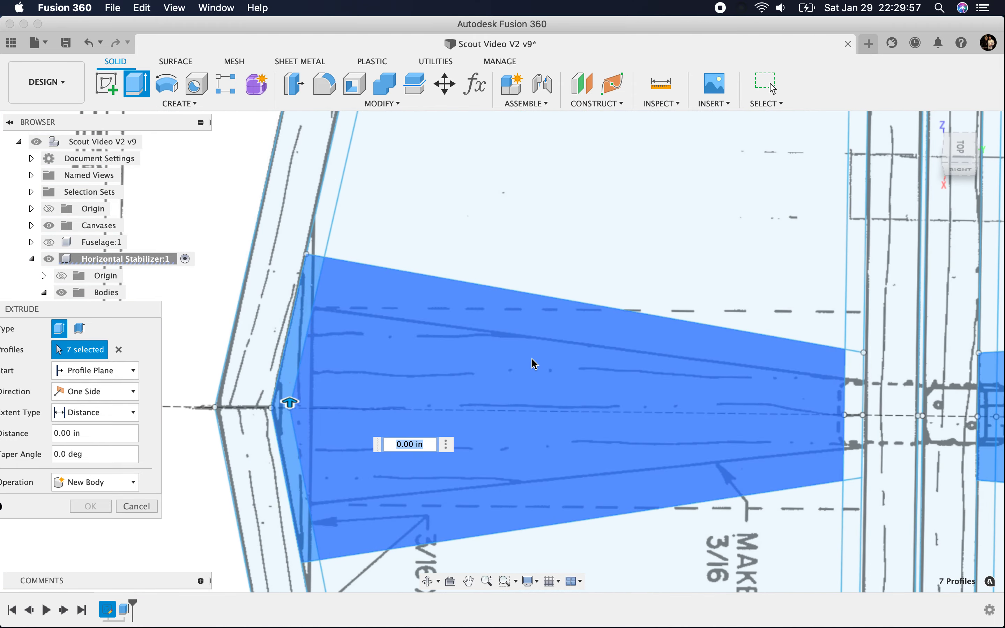
pyautogui.scroll(-3, 535, 364)
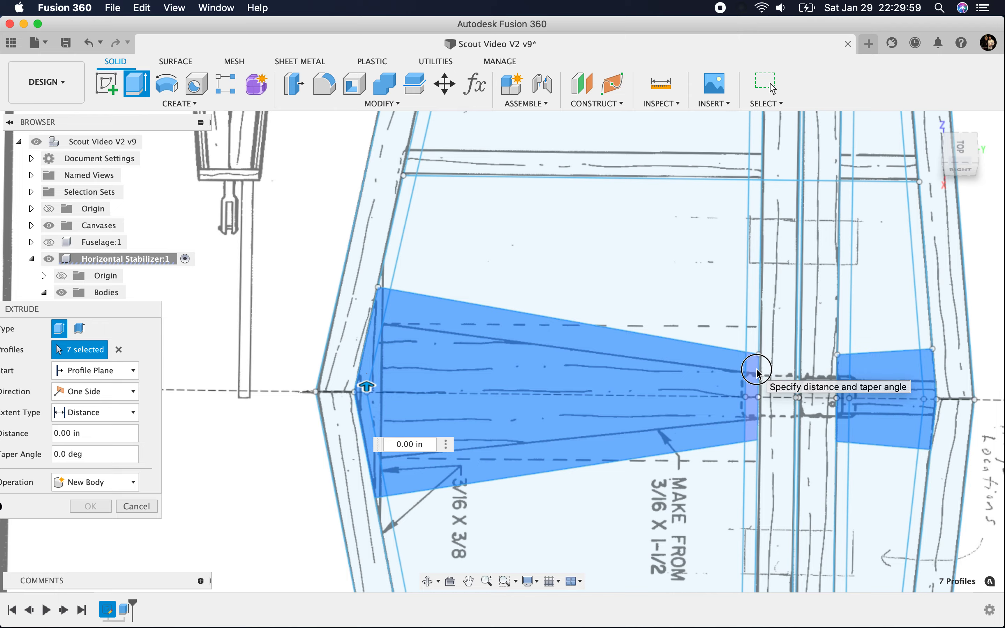
pyautogui.click(758, 372)
# Step: Add the two end-rib profiles between leading edge and spar at the title-block tip, leaving out the narrow strip beside the spar
pyautogui.scroll(-5, 471, 333)
pyautogui.scroll(5, 465, 437)
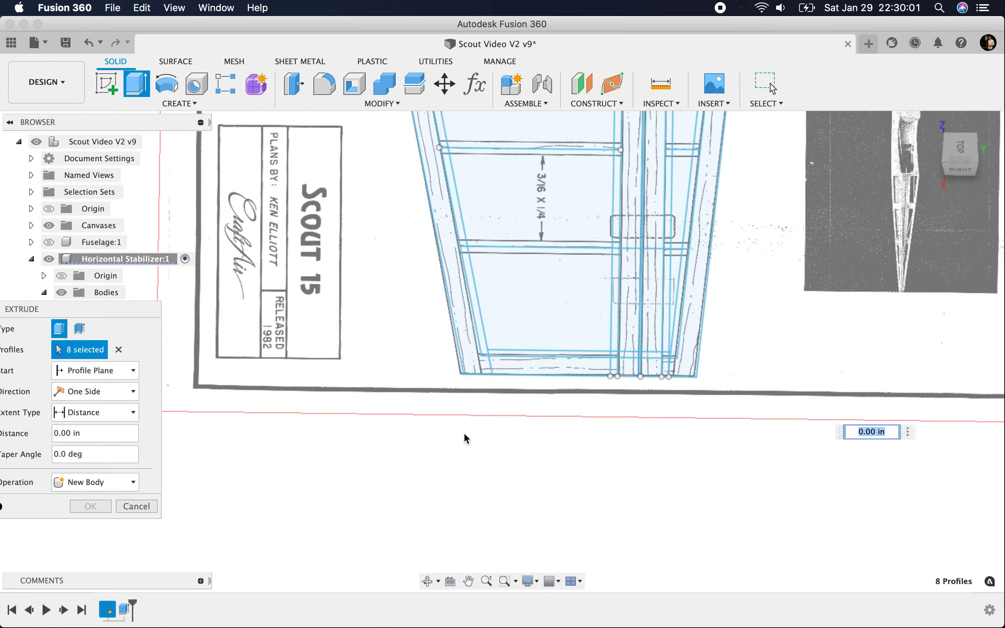
pyautogui.click(511, 361)
pyautogui.scroll(3, 509, 357)
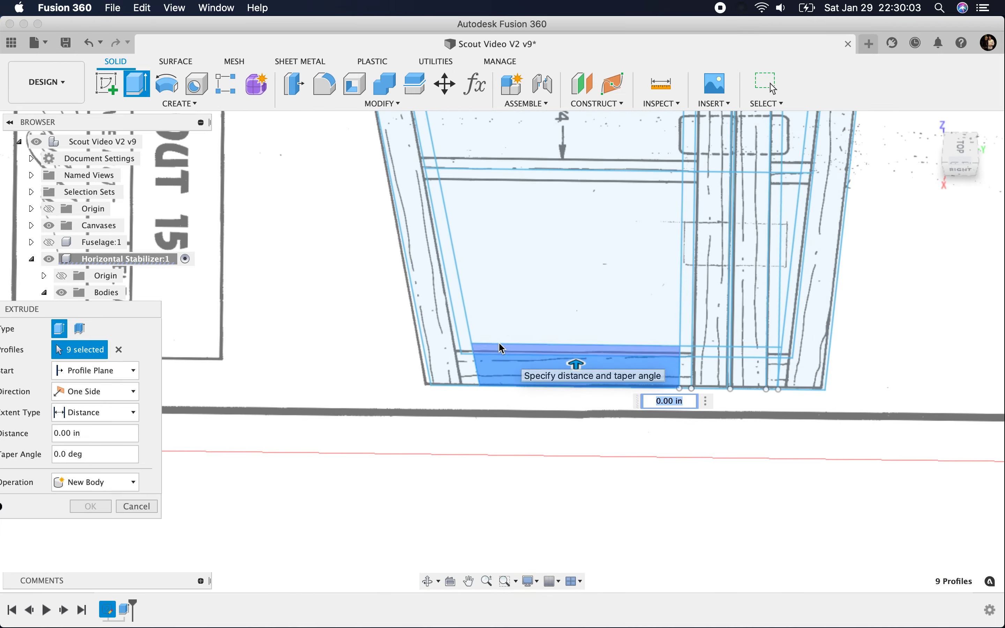
pyautogui.click(485, 349)
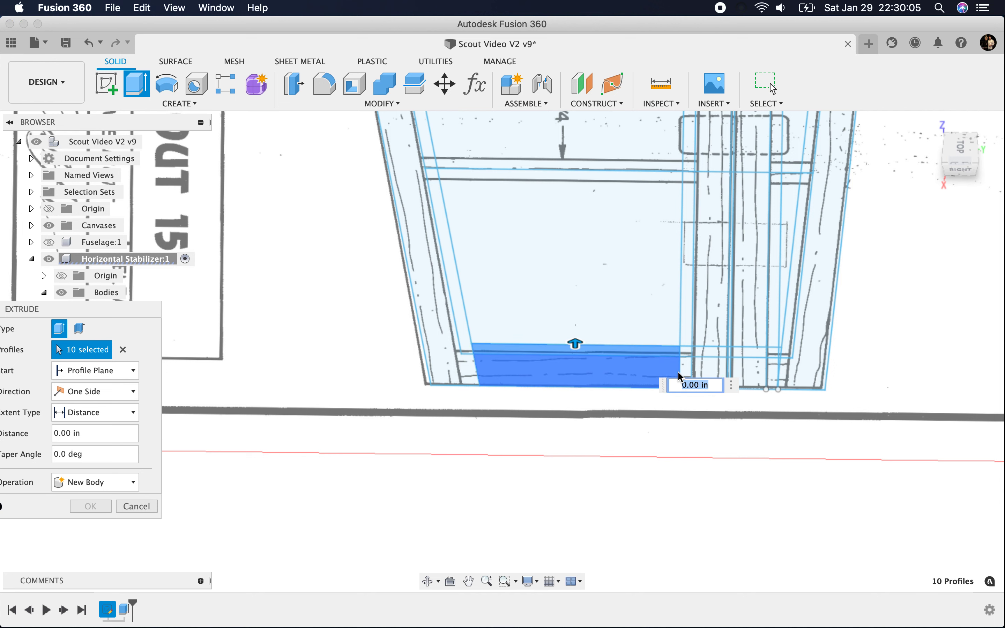
pyautogui.click(685, 370)
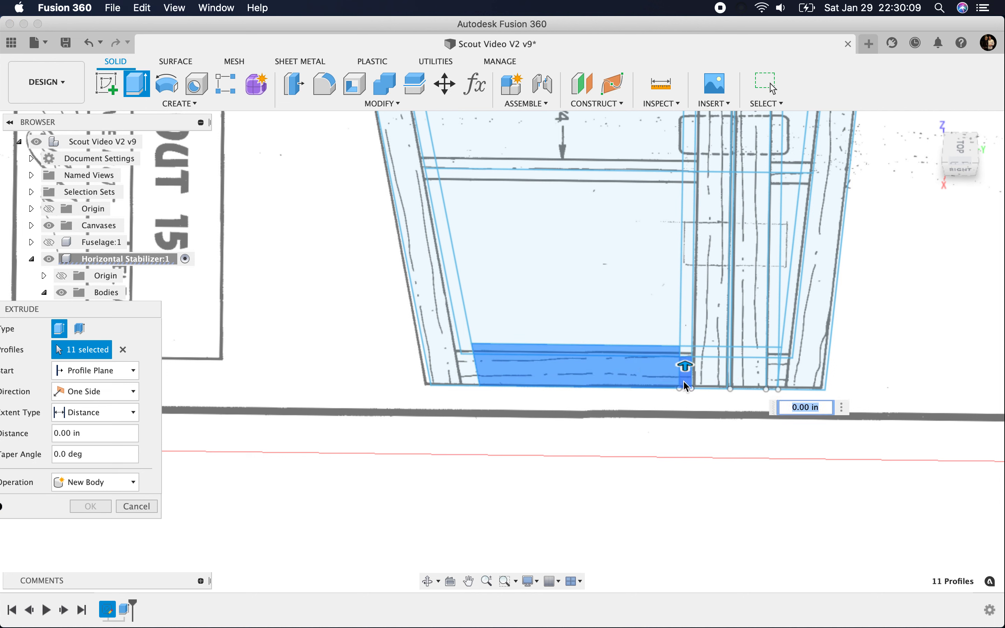
pyautogui.click(686, 380)
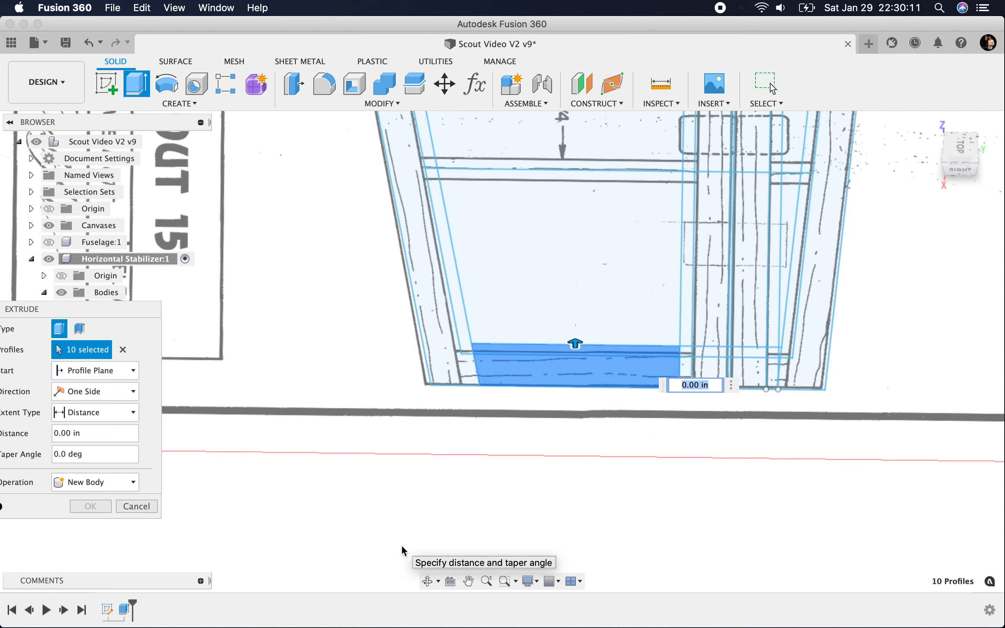
# Step: Extrude the selected end-rib and centre gusset profiles by -0.1875 in as new bodies
pyautogui.scroll(-3, 391, 458)
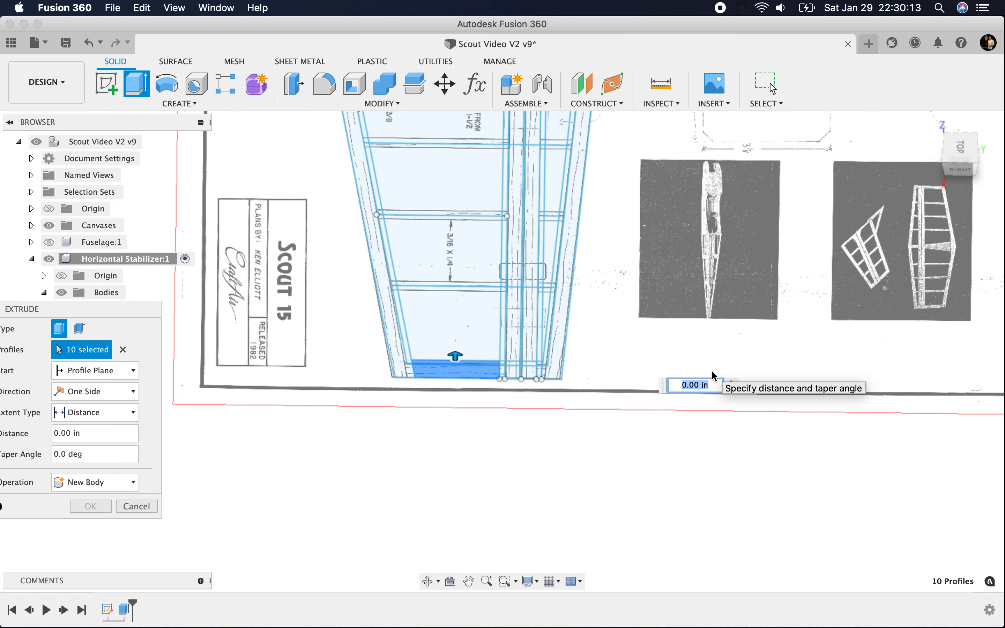
pyautogui.write('-.1875')
pyautogui.press('Return')
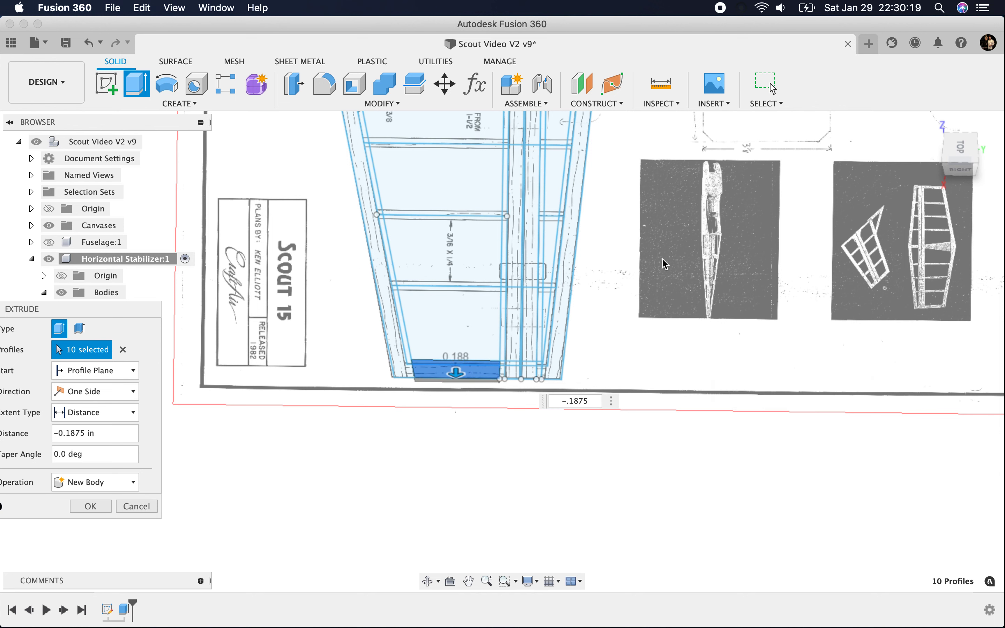
pyautogui.click(74, 508)
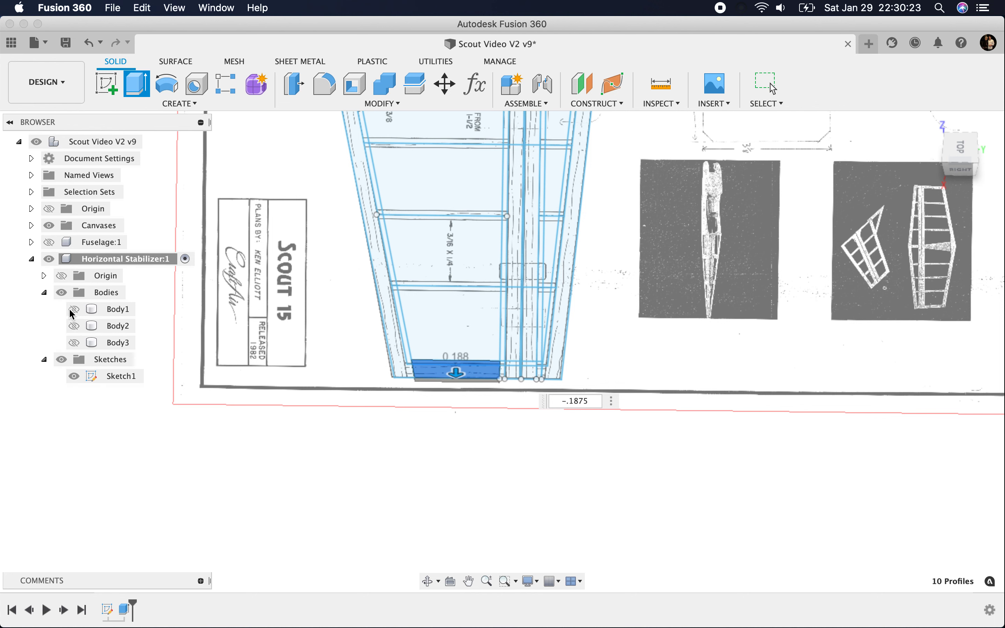
# Step: Show Body1, Body2 and Body3 of the horizontal stabilizer again
pyautogui.click(71, 310)
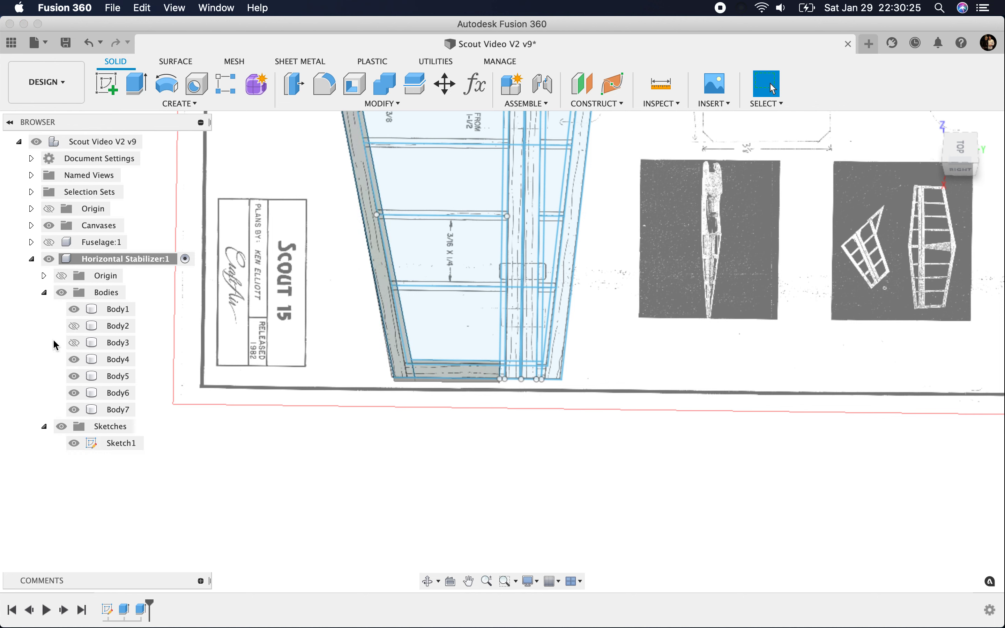
pyautogui.click(74, 326)
pyautogui.click(74, 343)
# Step: Start a thin extrusion with the three intermediate rib lines on the title-block half of the stabilizer
pyautogui.moveTo(973, 149)
pyautogui.mouseDown()
pyautogui.moveTo(956, 150)
pyautogui.moveTo(933, 177)
pyautogui.moveTo(894, 179)
pyautogui.moveTo(954, 144)
pyautogui.mouseUp()
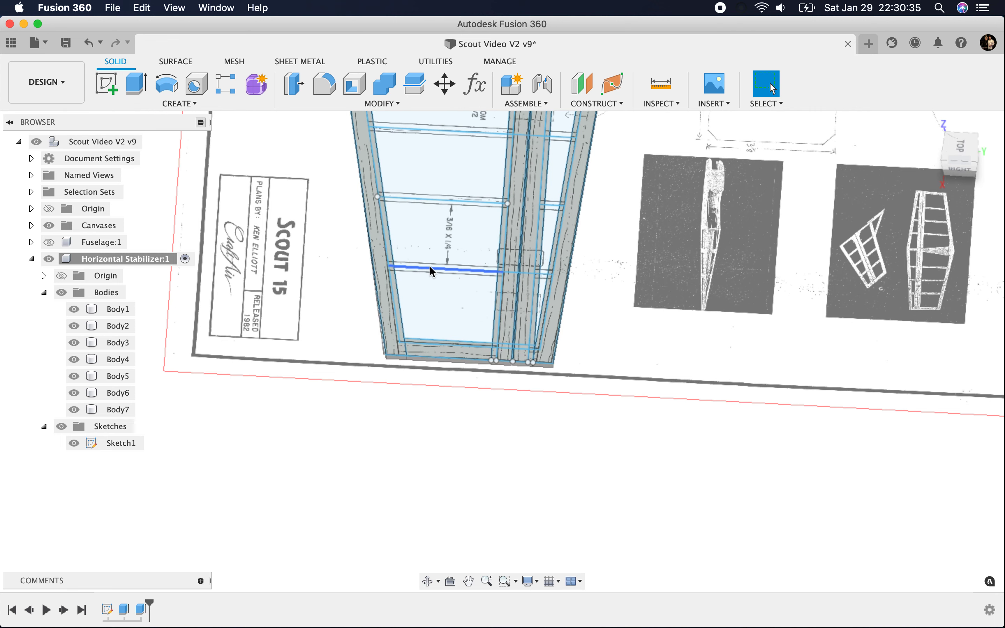
pyautogui.press('e')
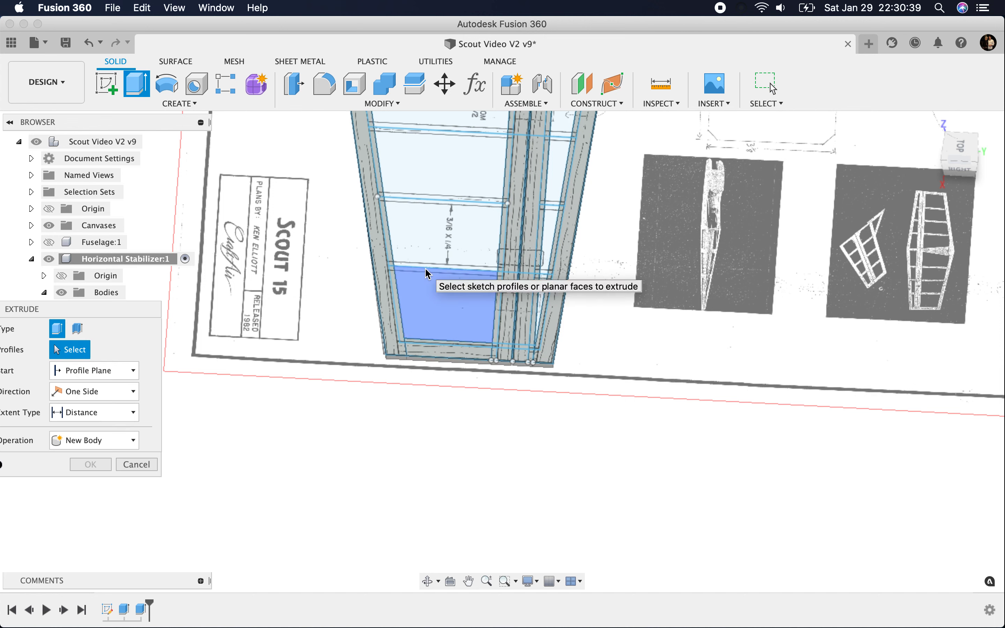
pyautogui.click(78, 330)
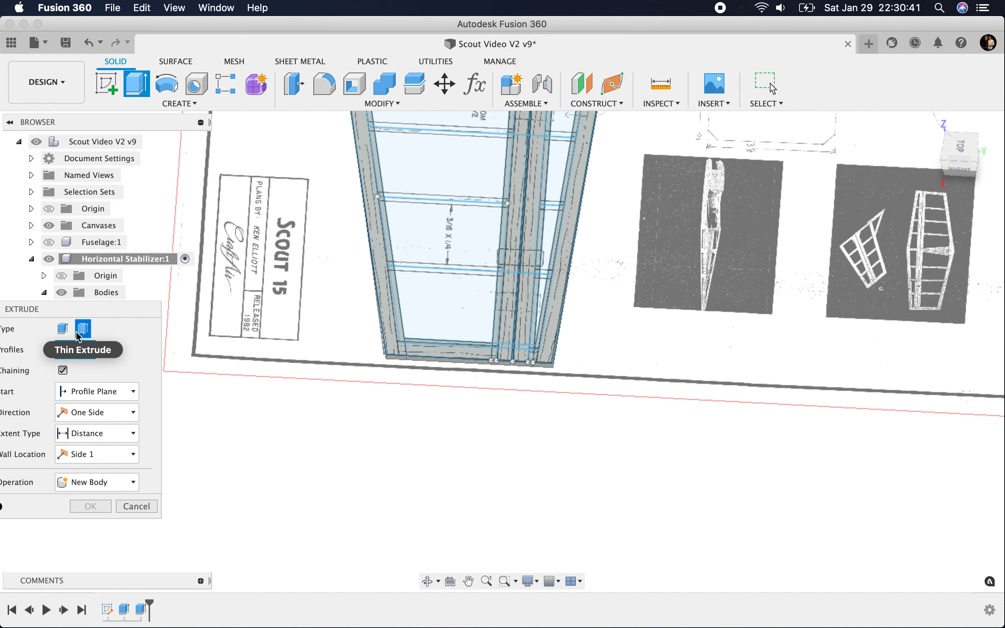
pyautogui.click(420, 271)
pyautogui.click(427, 202)
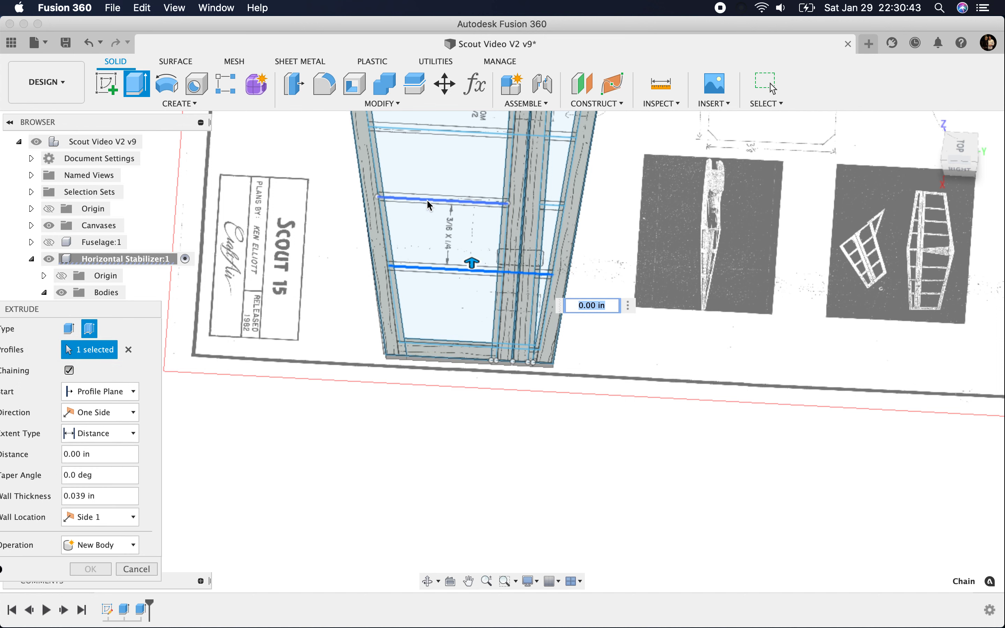
pyautogui.click(446, 129)
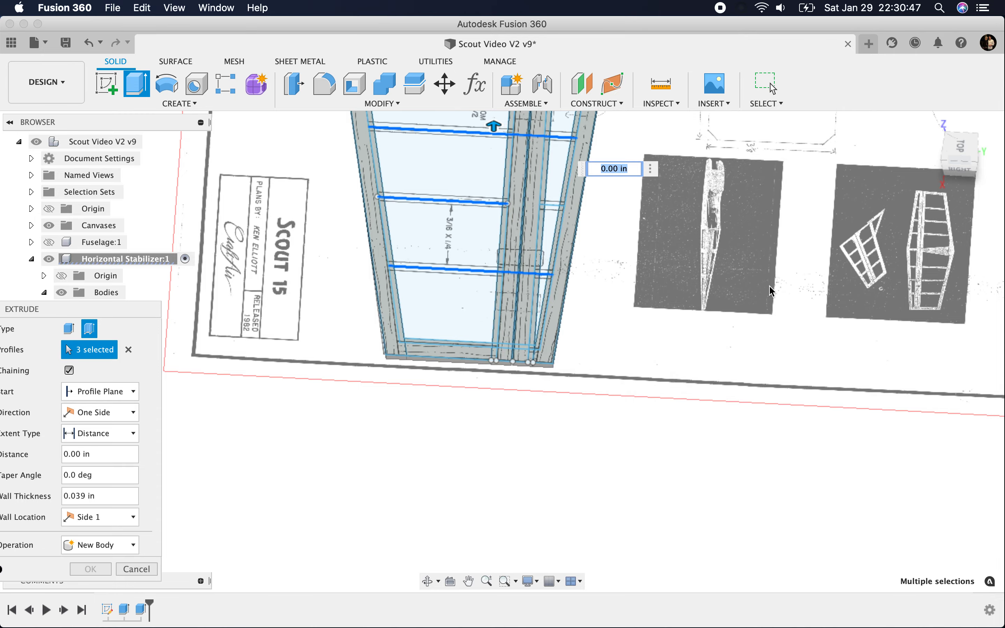
# Step: Add the three intermediate rib lines on the opposite half of the stabilizer to the thin extrusion
pyautogui.moveTo(949, 147)
pyautogui.mouseDown()
pyautogui.moveTo(934, 164)
pyautogui.moveTo(907, 161)
pyautogui.moveTo(803, 197)
pyautogui.moveTo(863, 197)
pyautogui.mouseUp()
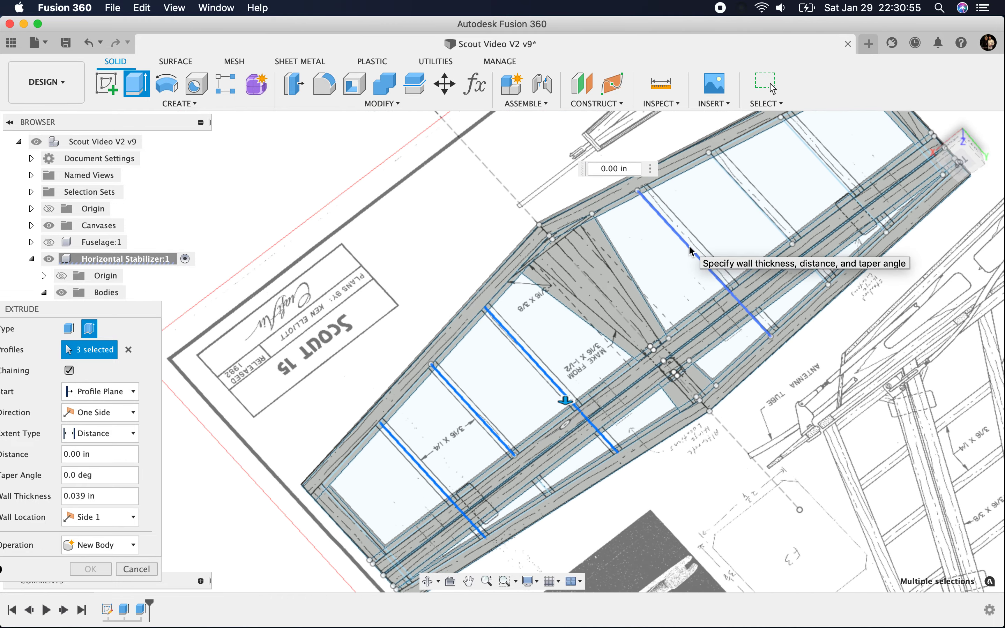
pyautogui.click(702, 225)
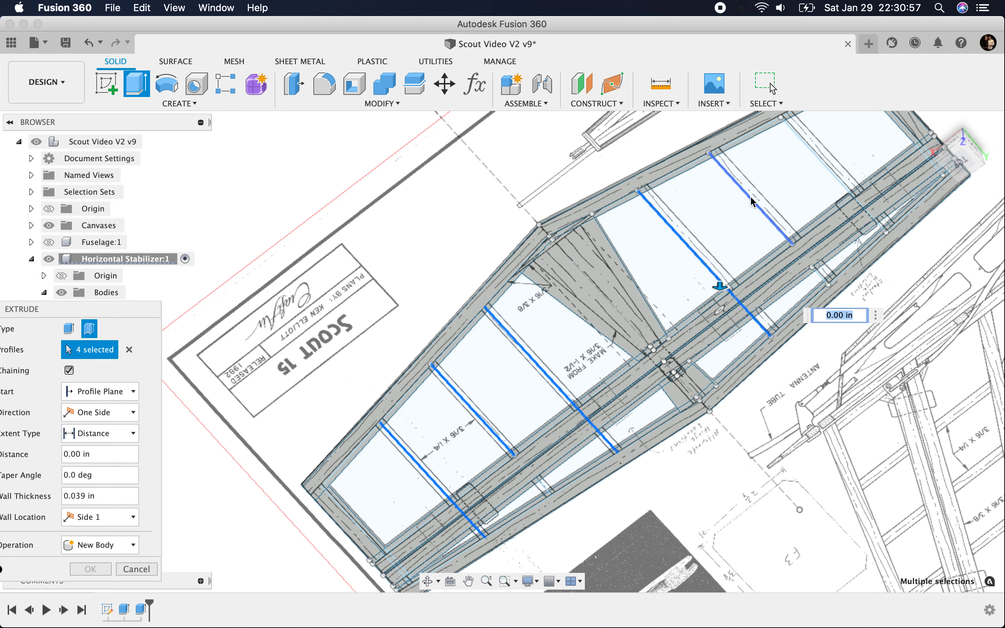
pyautogui.click(815, 158)
pyautogui.scroll(-4, 753, 251)
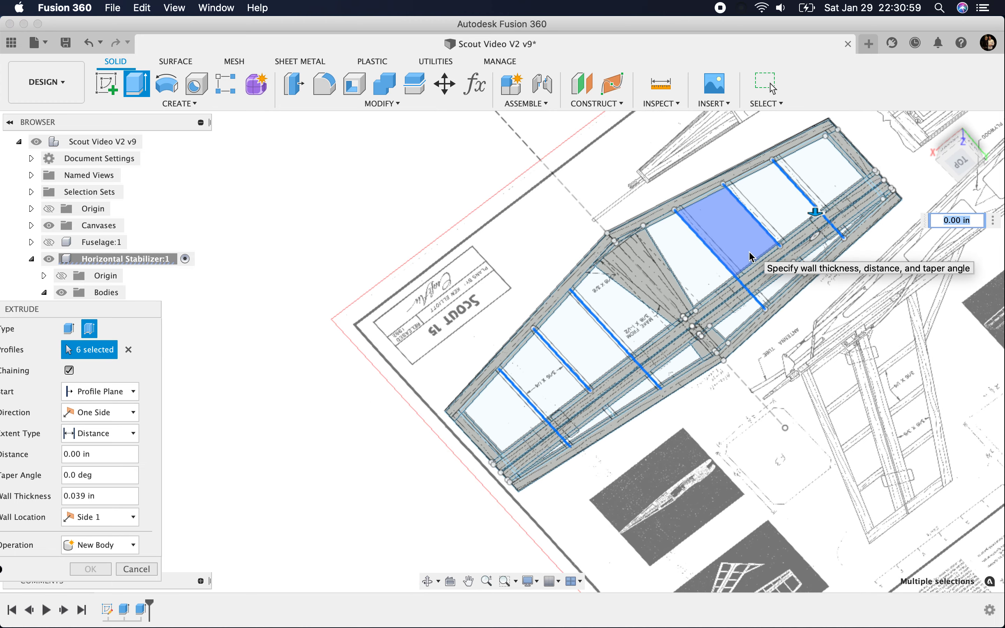
# Step: Set the thin extrusion's distance to -0.188 in, matching the depth of the leading-edge body
pyautogui.click(958, 164)
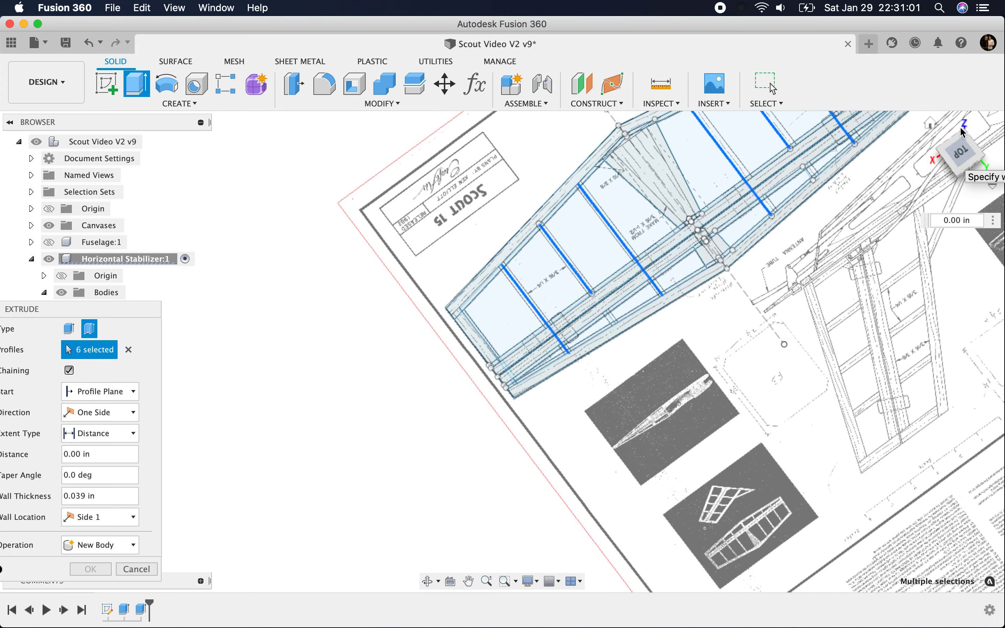
pyautogui.moveTo(112, 310); pyautogui.dragTo(334, 242)
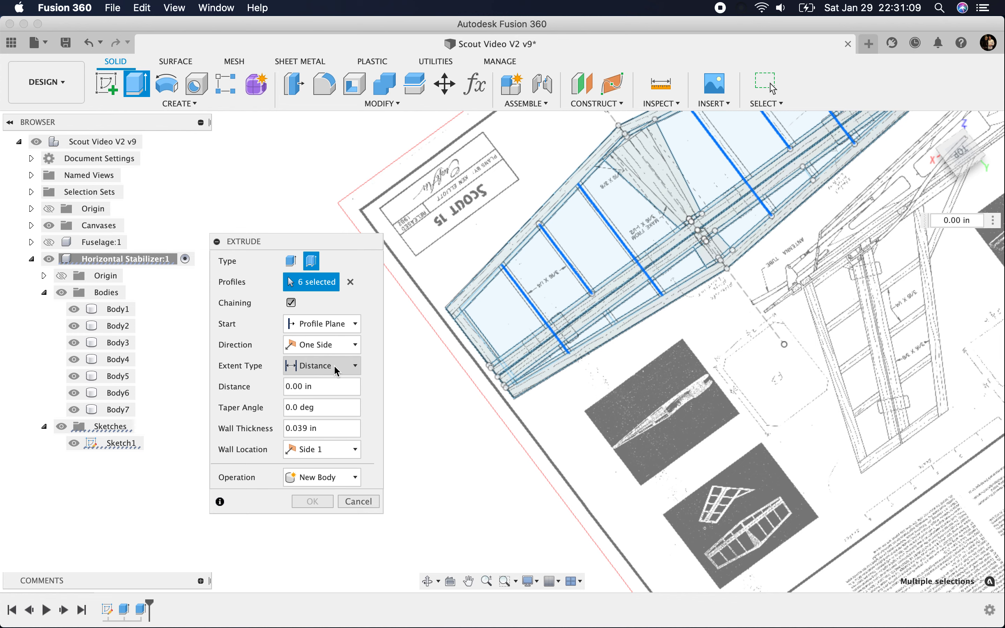
pyautogui.click(970, 163)
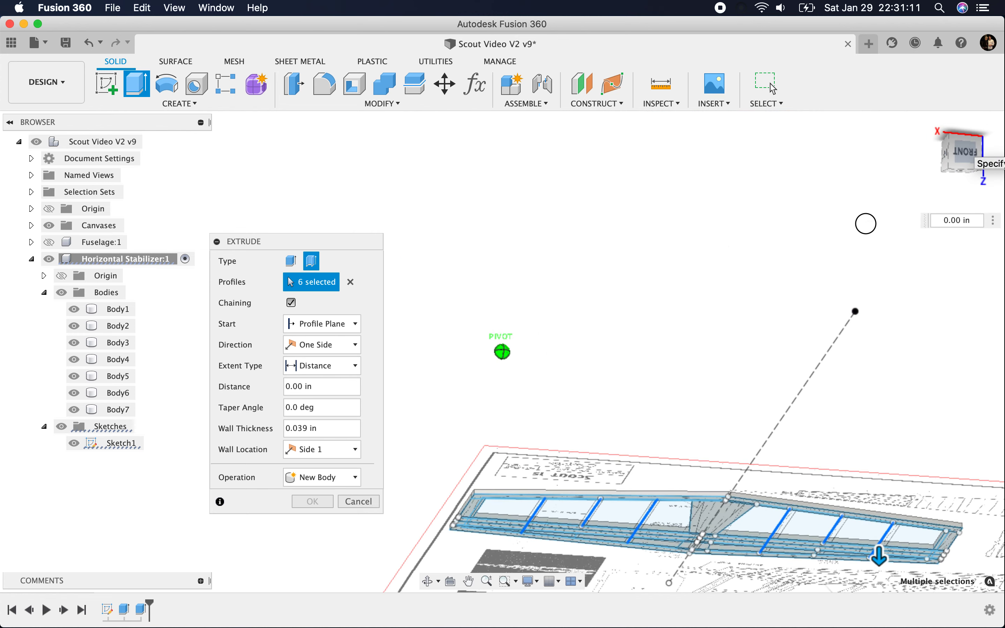
pyautogui.keyDown('shift'); pyautogui.moveTo(831, 241); pyautogui.dragTo(818, 274, button='middle'); pyautogui.keyUp('shift')
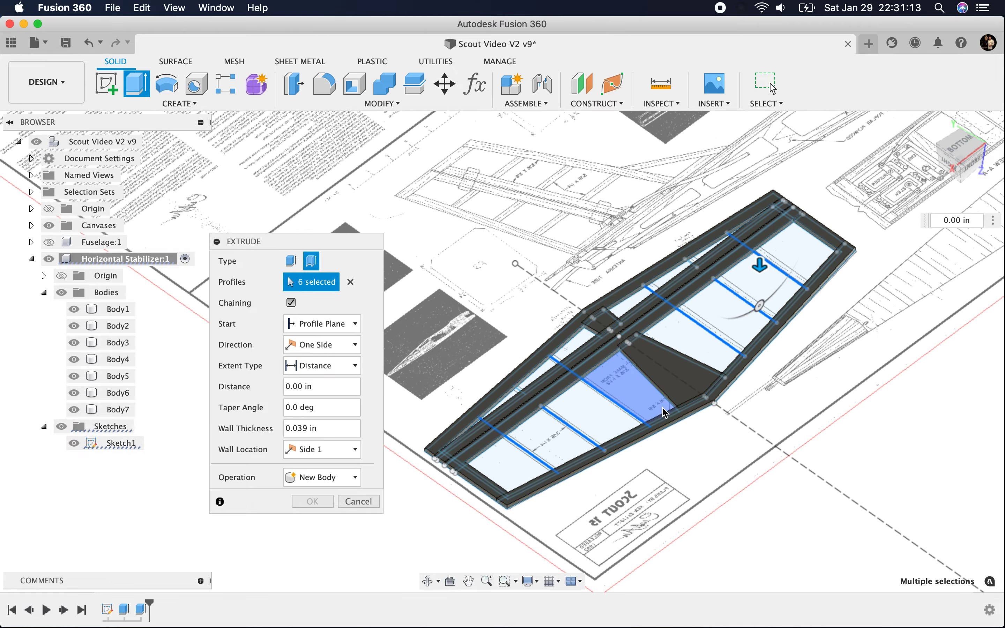
pyautogui.scroll(5, 617, 449)
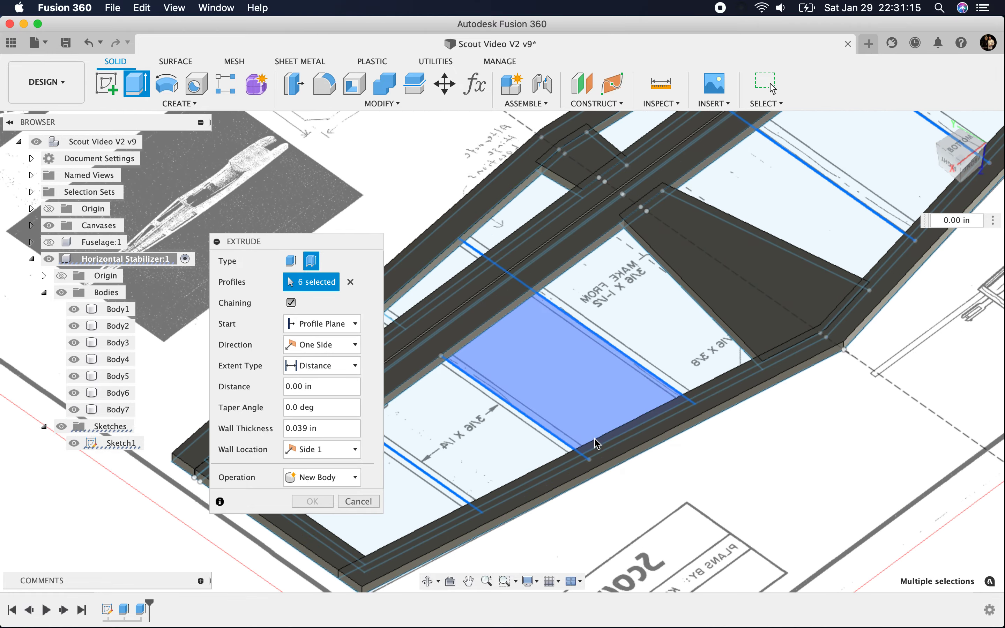
pyautogui.click(610, 456)
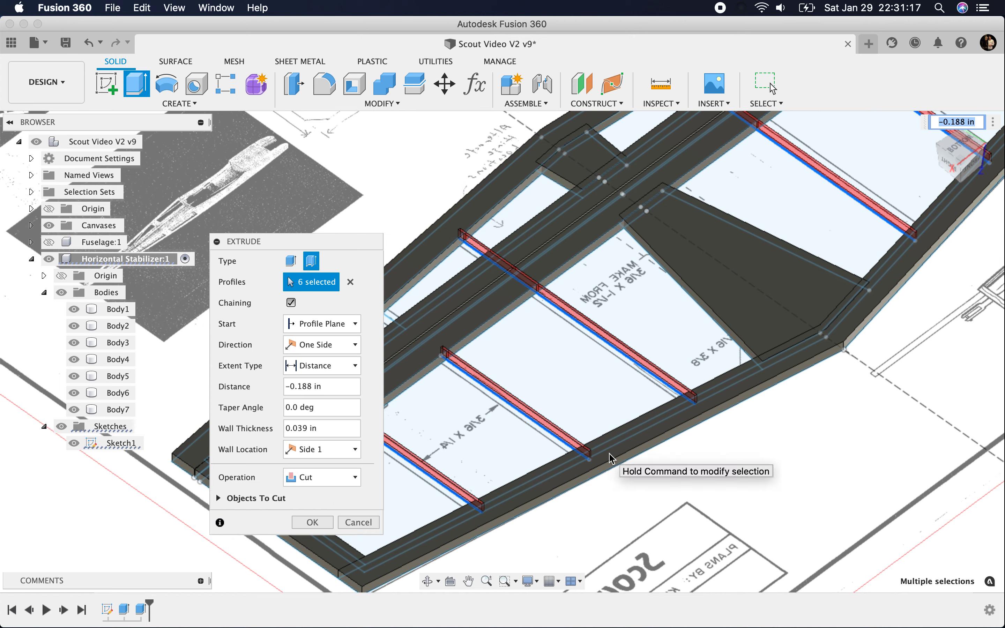
# Step: Create the thin-extruded ribs as new bodies with a 0.25 in wall thickness centred on the rib lines
pyautogui.click(335, 479)
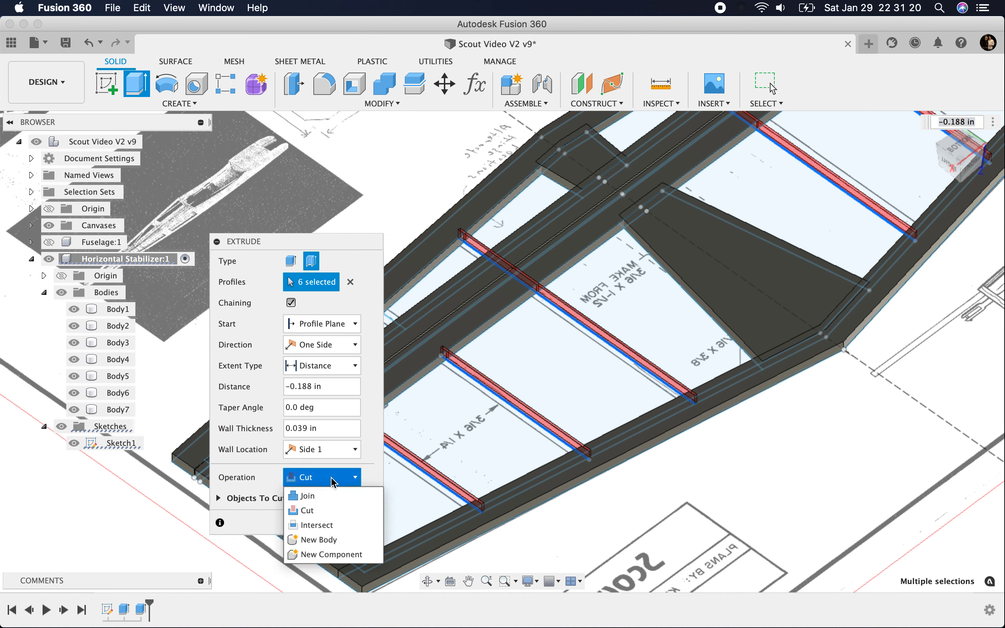
pyautogui.click(319, 540)
pyautogui.click(293, 432)
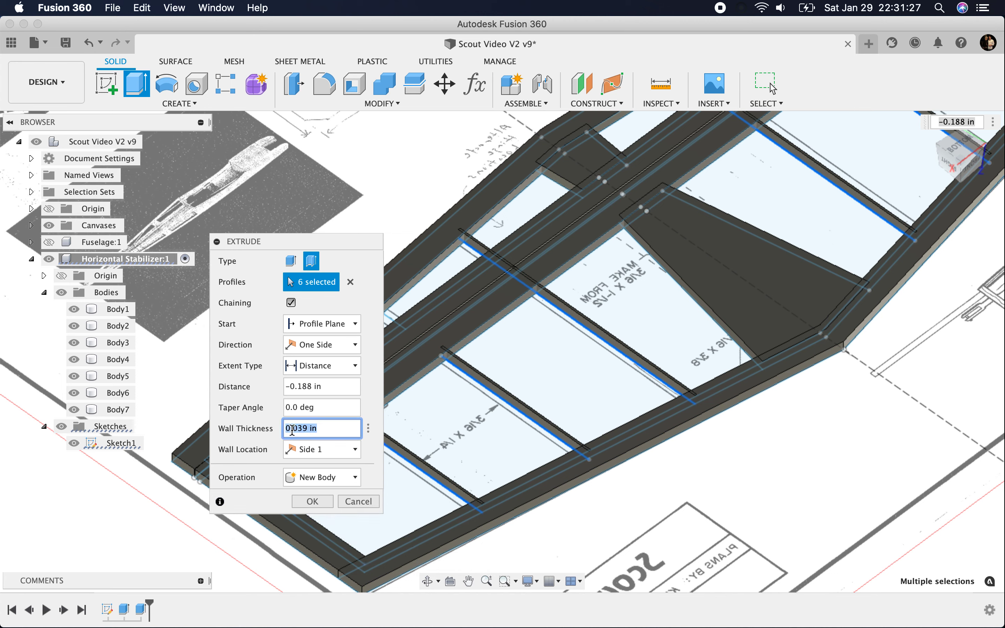
pyautogui.write('.25')
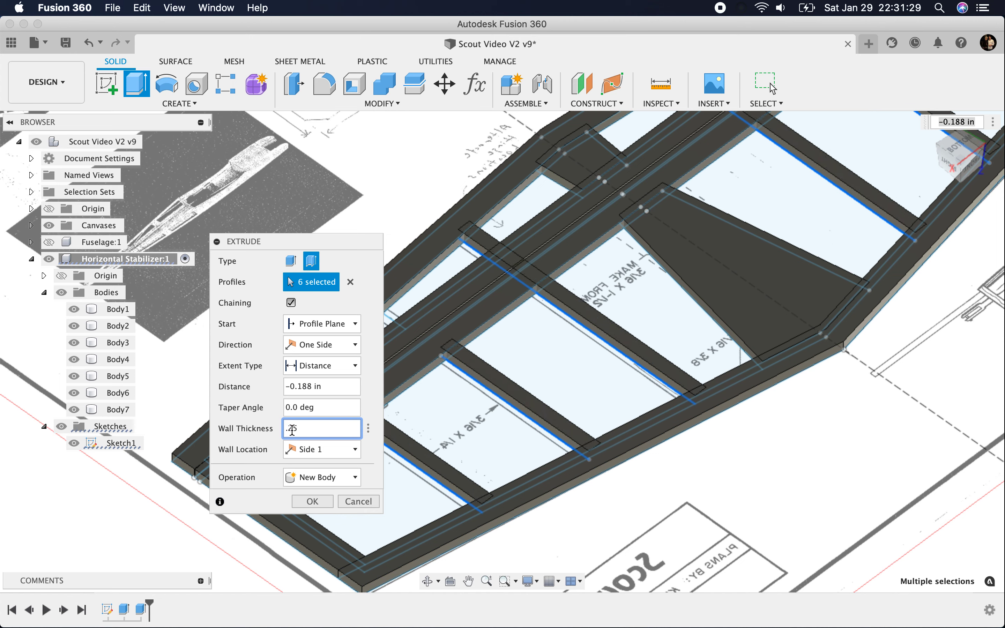
pyautogui.click(339, 454)
pyautogui.click(303, 497)
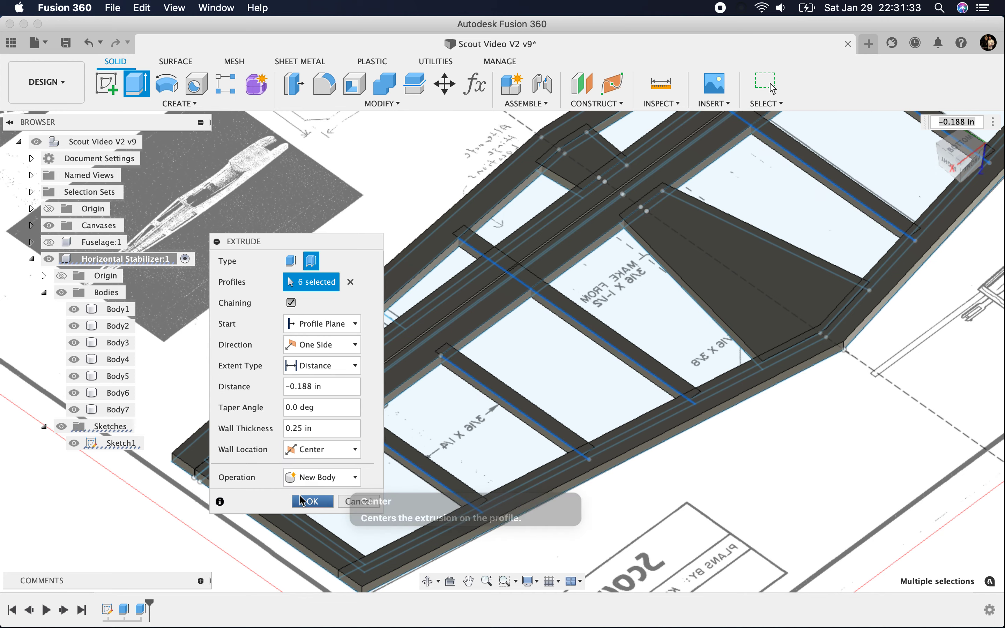
# Step: Try the Side 1 and Side 2 wall locations for the thin-extruded ribs, and return the wall location to Center
pyautogui.click(957, 143)
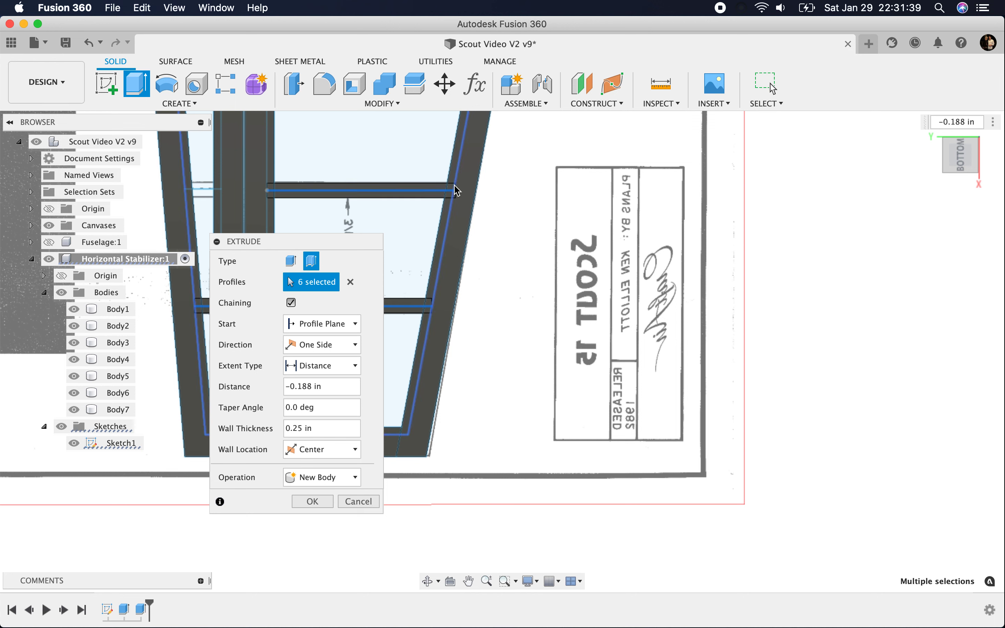
pyautogui.click(324, 451)
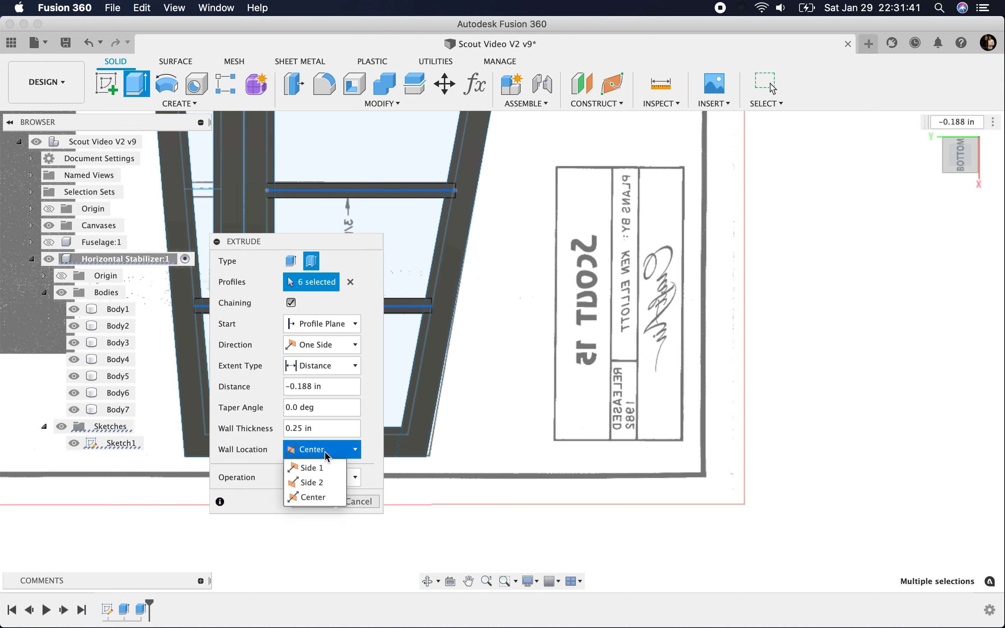
pyautogui.click(311, 467)
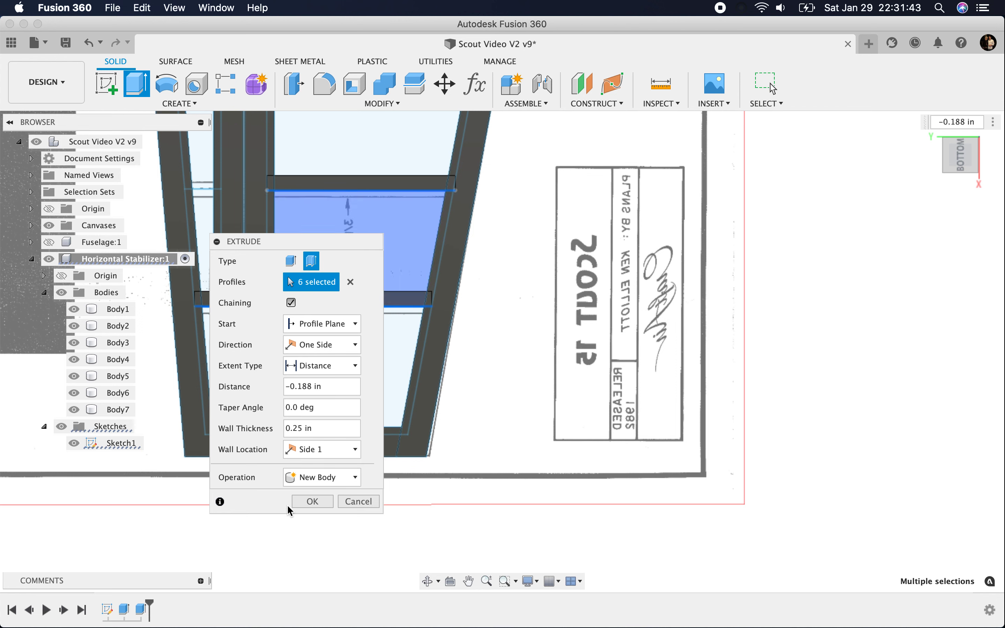
pyautogui.click(323, 450)
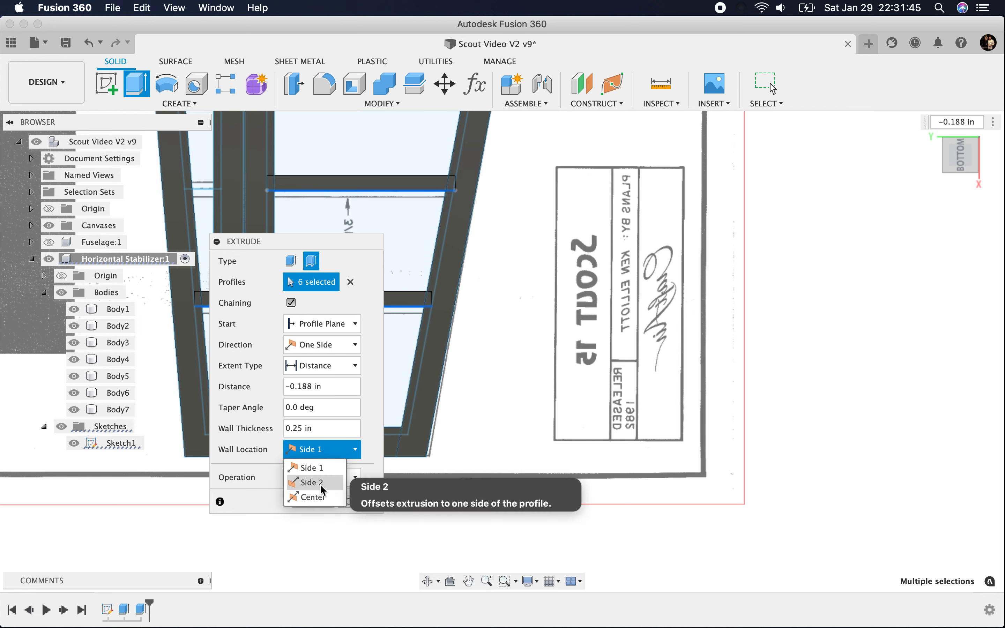
pyautogui.click(322, 484)
pyautogui.click(324, 449)
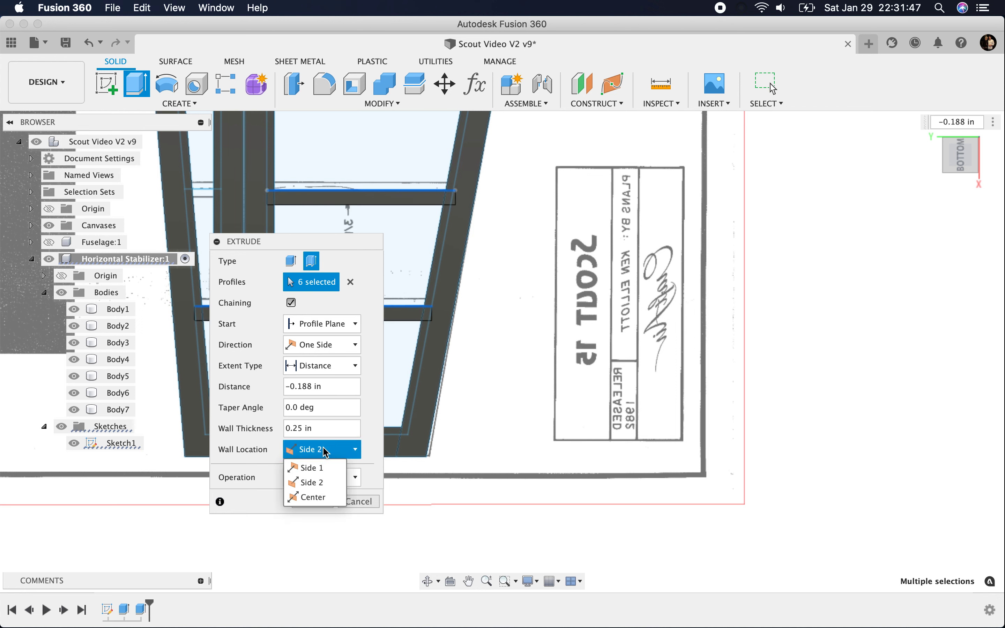
pyautogui.click(321, 497)
# Step: Hide Body1, Body2 and Body3 to expose the short rib lines beneath them, keeping the thin extrusion open
pyautogui.moveTo(344, 245); pyautogui.dragTo(949, 162)
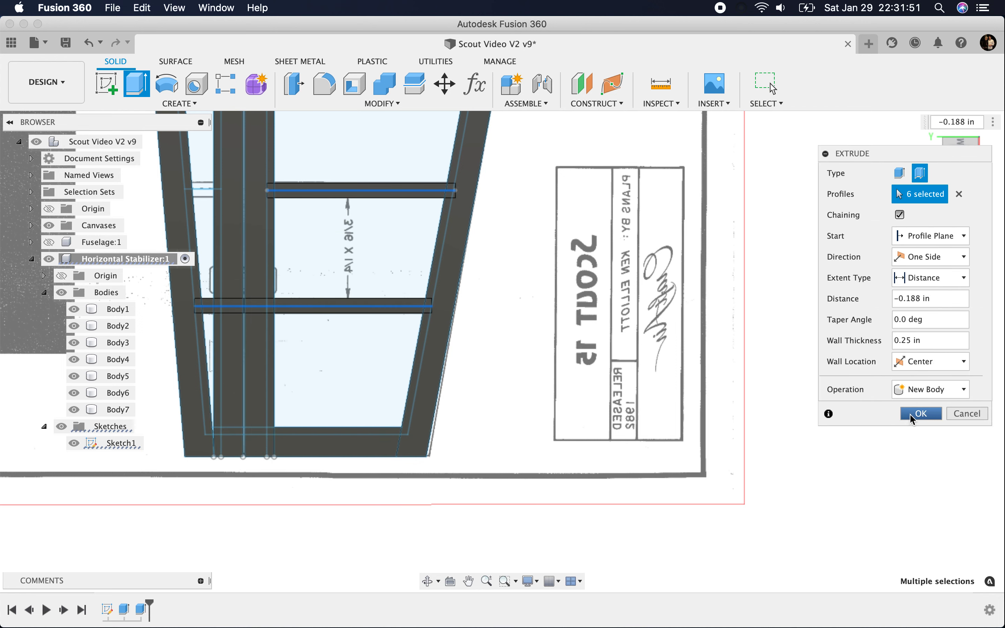
pyautogui.click(74, 311)
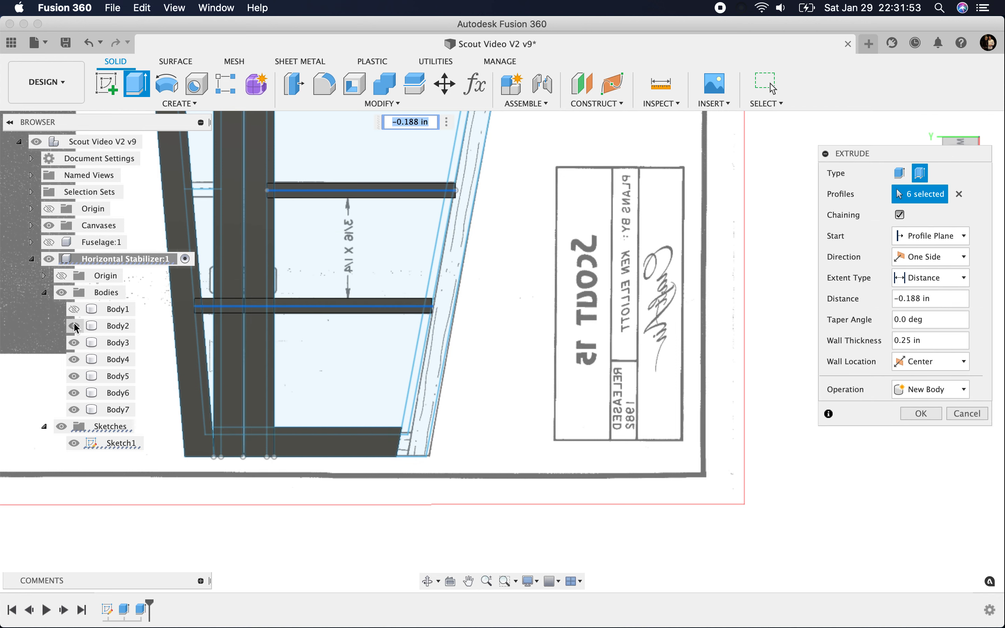
pyautogui.click(74, 326)
pyautogui.click(73, 343)
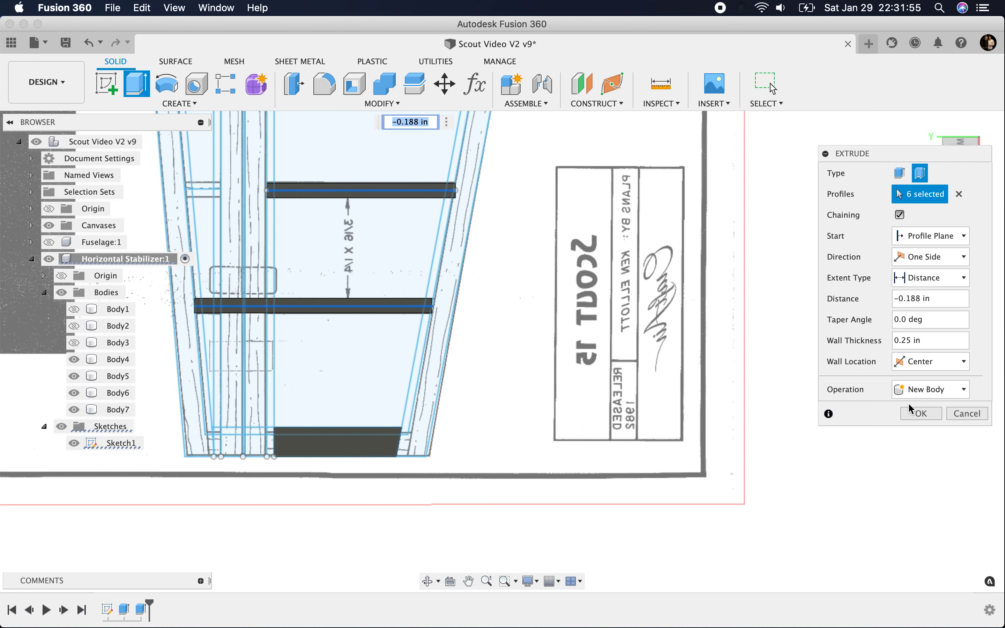
# Step: Add the short rib line on each half of the stabilizer to the thin extrusion and create all the ribs as new bodies
pyautogui.click(203, 189)
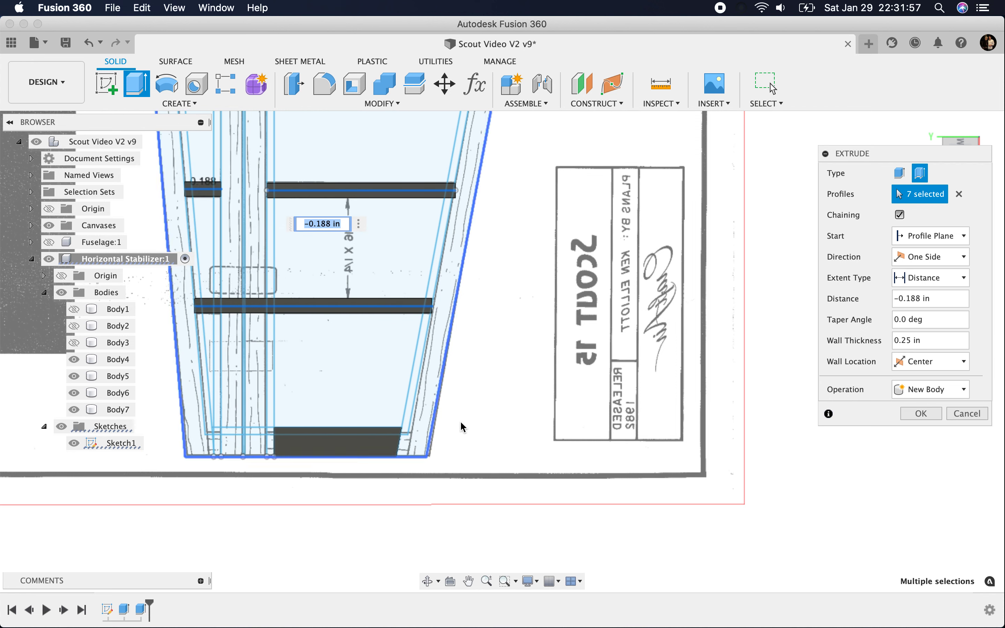
pyautogui.scroll(-5, 448, 333)
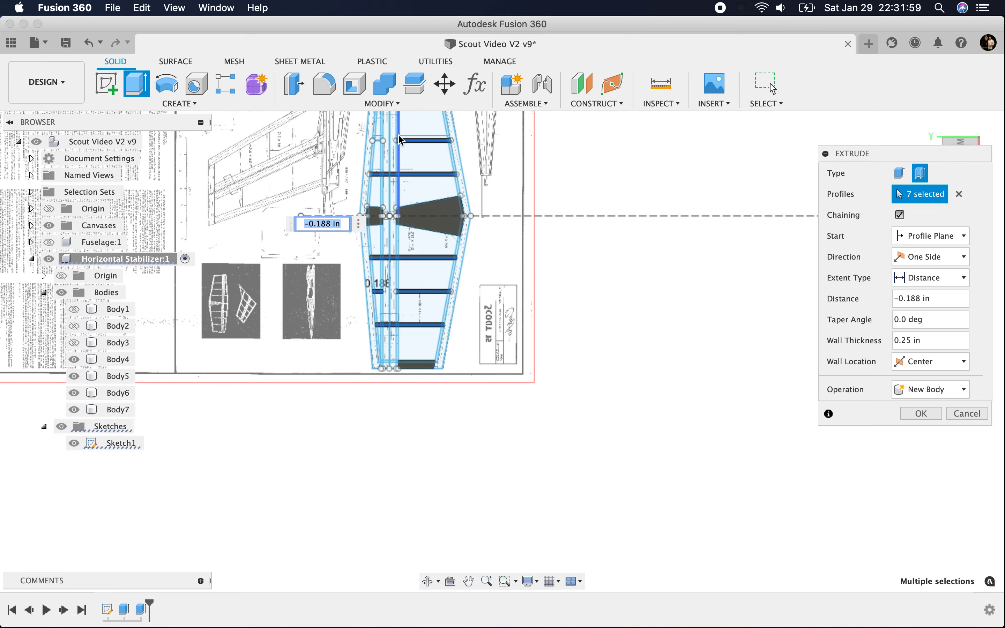
pyautogui.scroll(3, 381, 141)
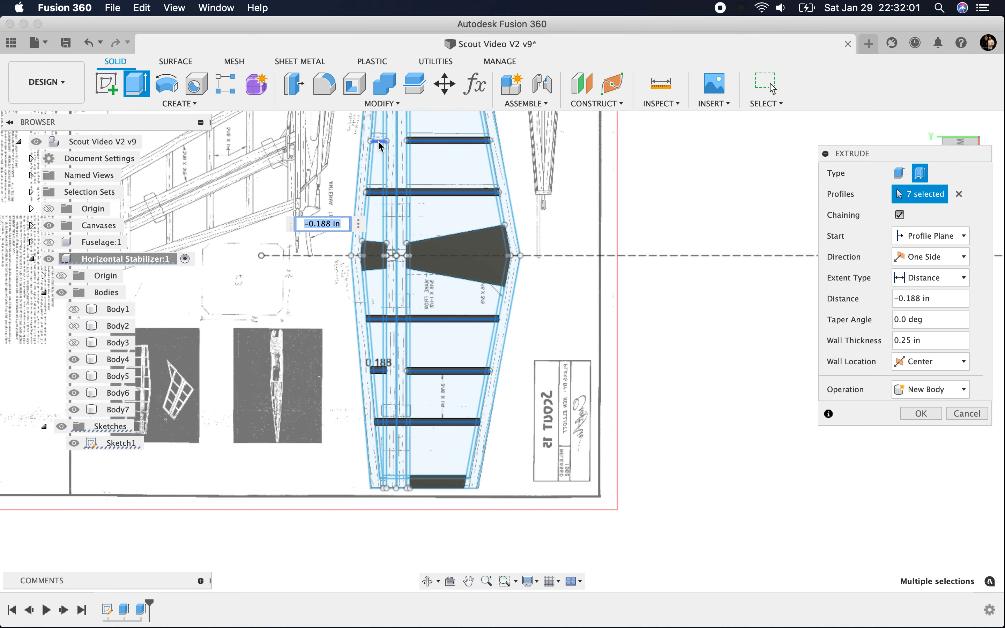
pyautogui.click(380, 141)
pyautogui.scroll(-5, 412, 447)
pyautogui.scroll(3, 412, 446)
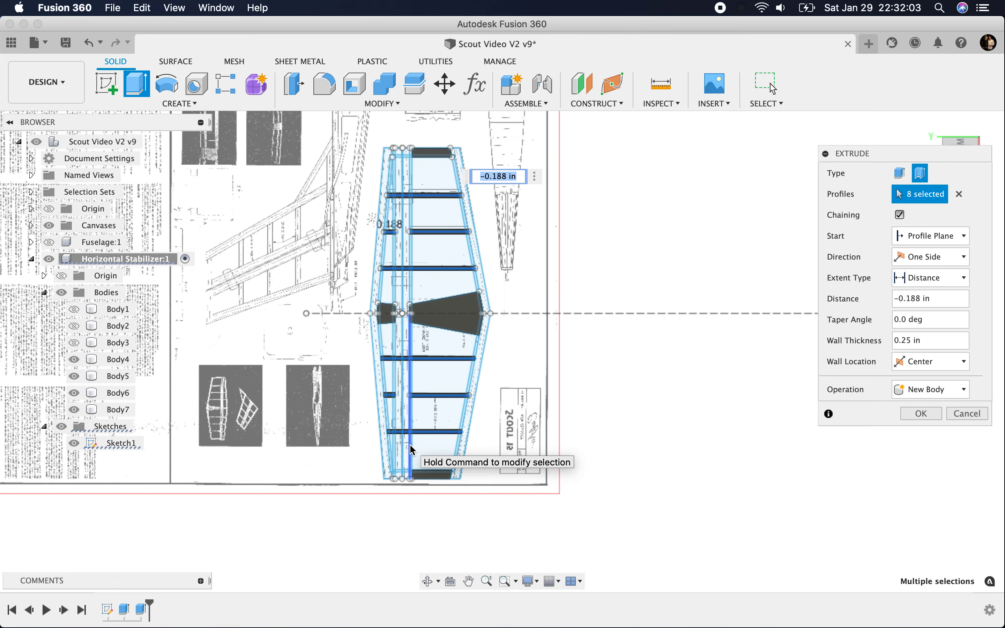
pyautogui.click(918, 414)
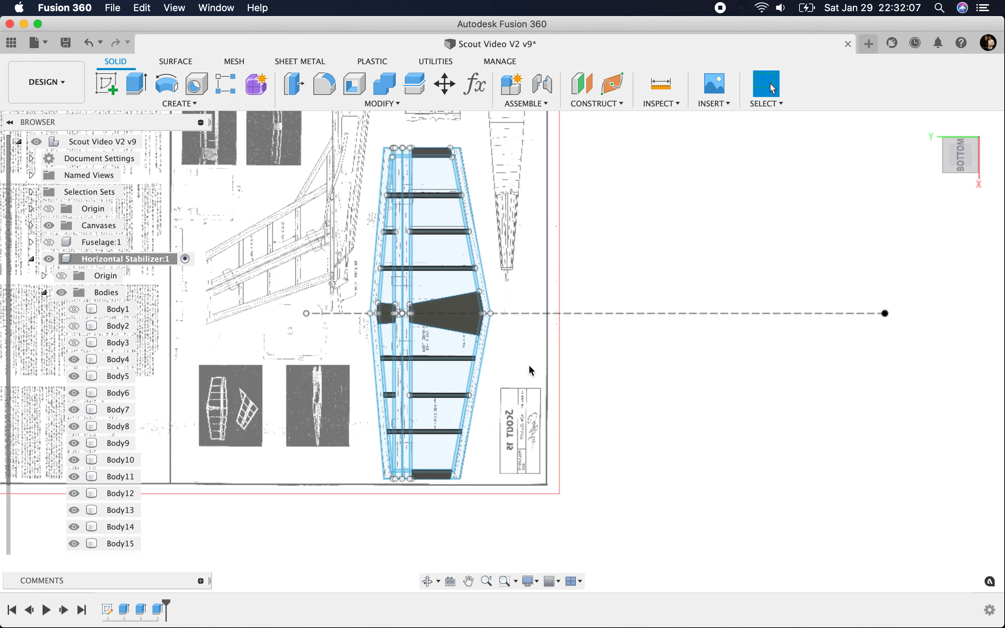
# Step: Start a Split Body operation with the four full-width ribs that cross the spars as the bodies to split
pyautogui.scroll(3, 465, 220)
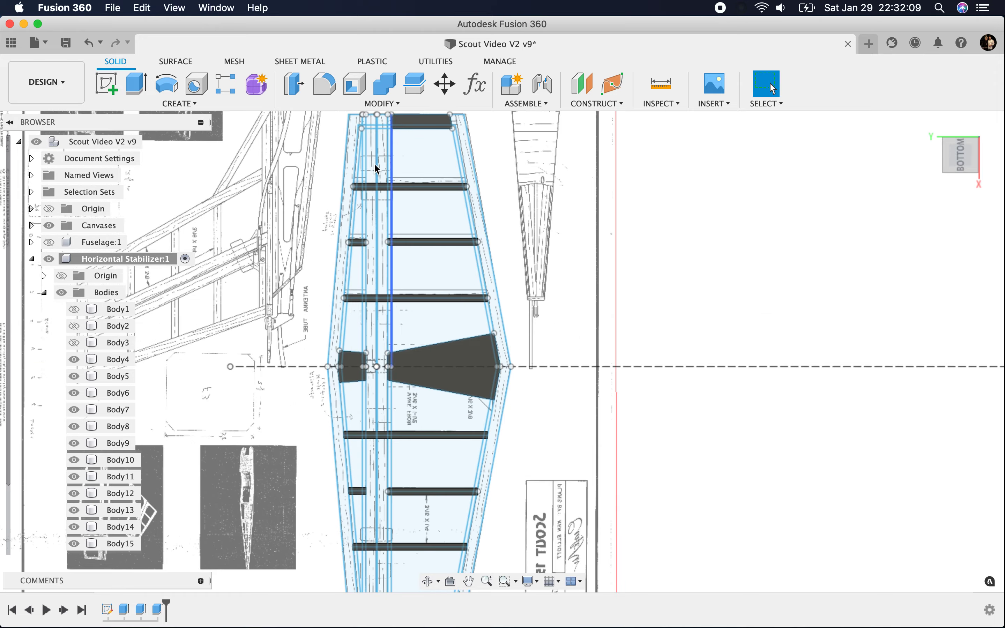
pyautogui.scroll(5, 395, 187)
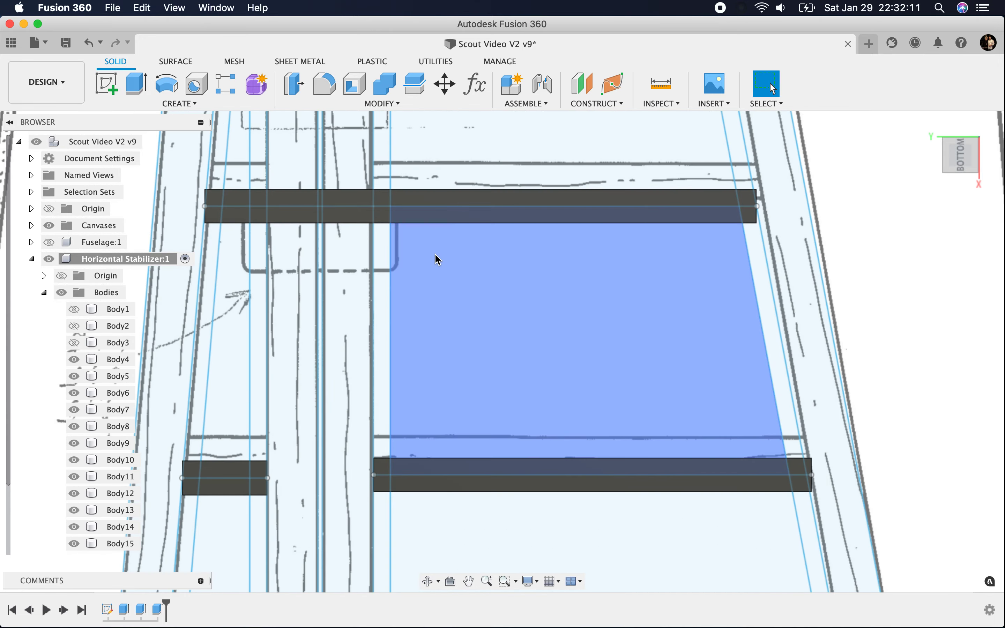
pyautogui.click(415, 83)
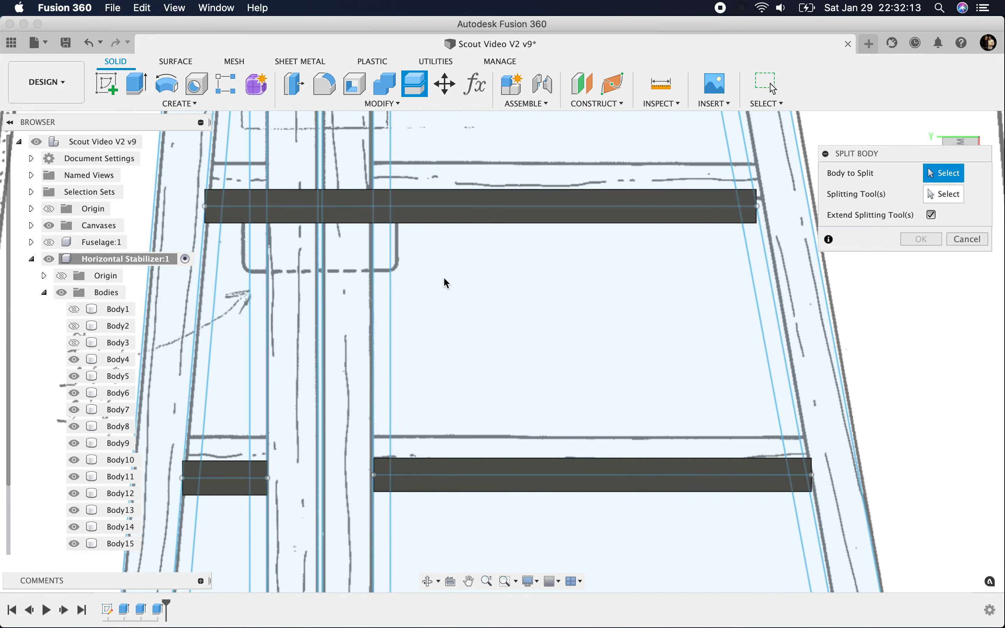
pyautogui.click(423, 220)
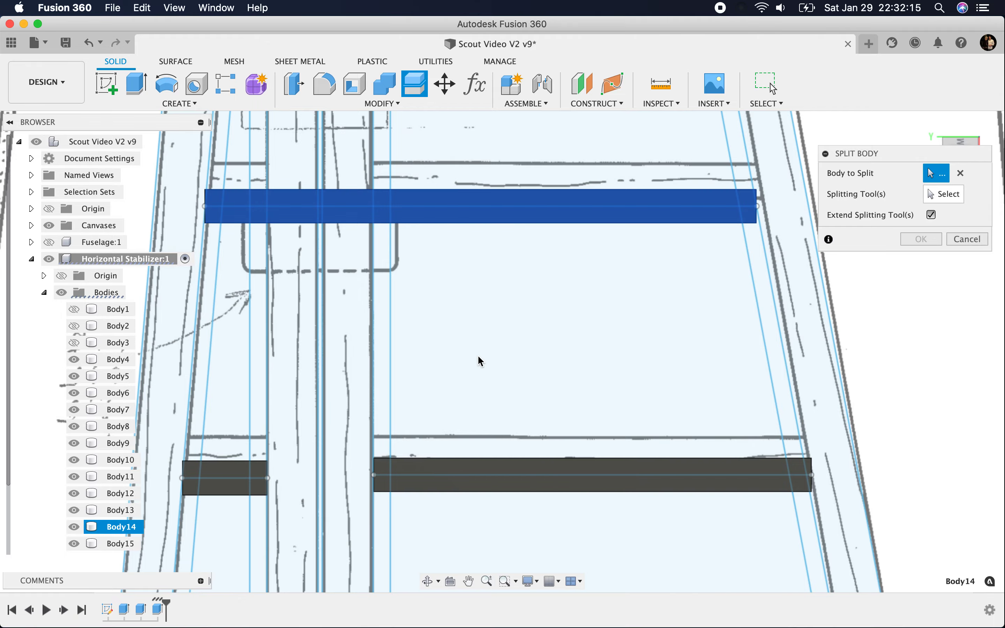
pyautogui.scroll(-5, 479, 358)
pyautogui.click(487, 495)
pyautogui.scroll(-5, 457, 511)
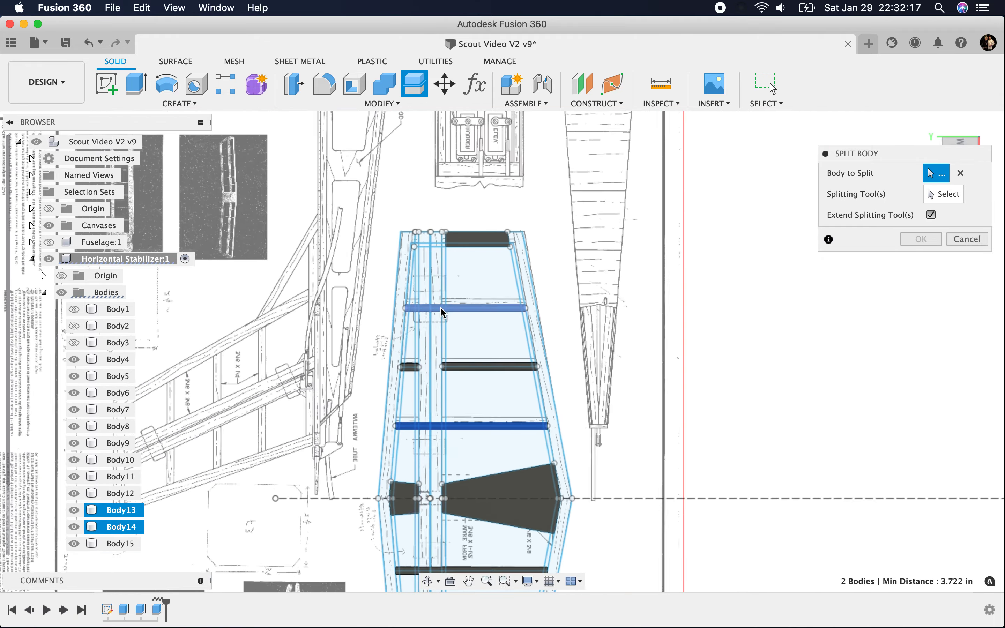
pyautogui.scroll(5, 457, 519)
pyautogui.click(441, 274)
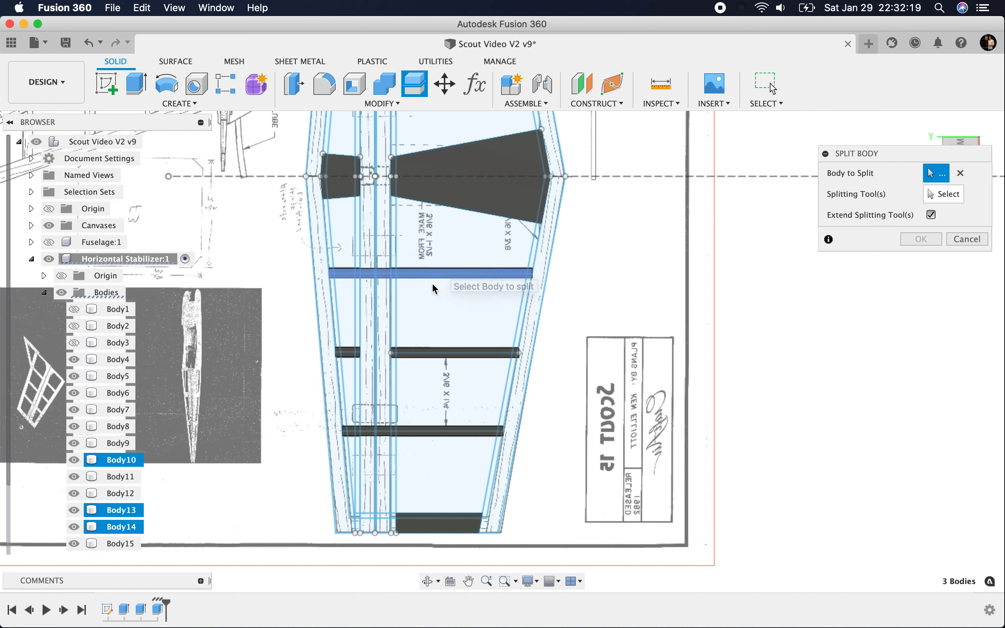
# Step: Split the four ribs using the two outer spar edge lines of the sketch as splitting tools
pyautogui.click(947, 191)
pyautogui.scroll(5, 359, 467)
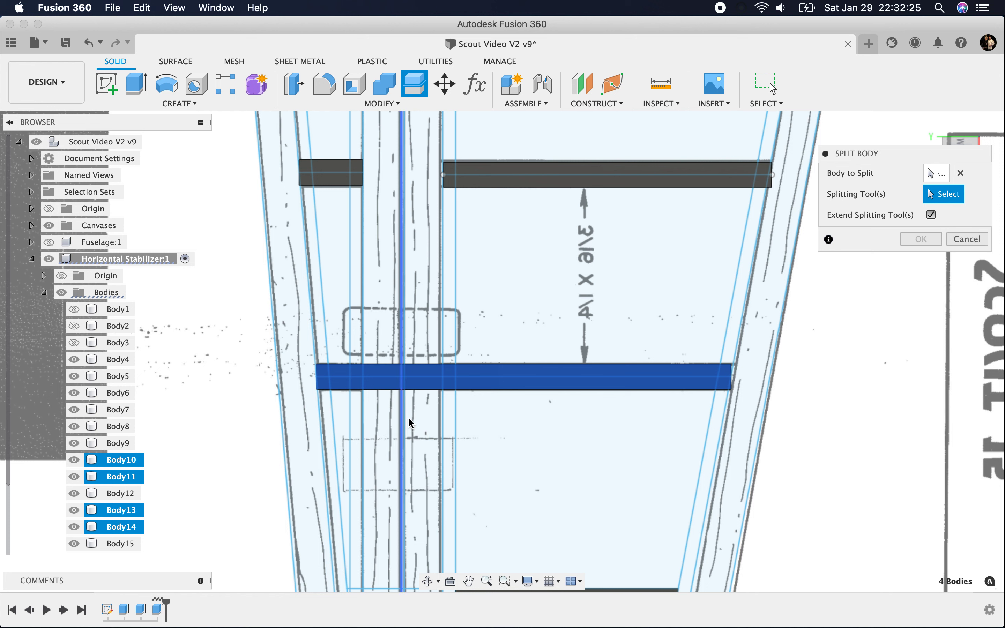
pyautogui.click(441, 407)
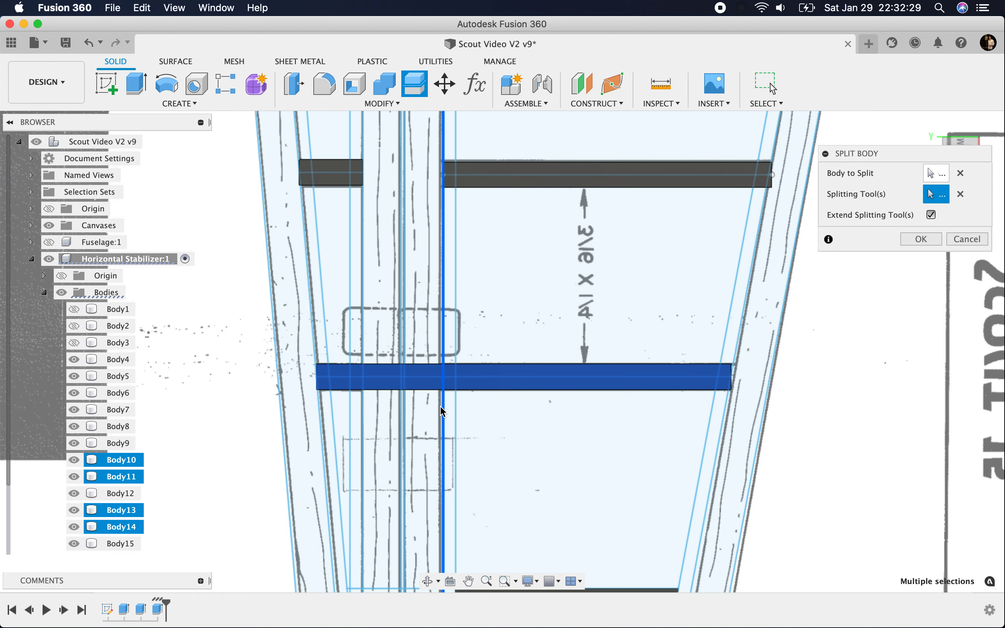
pyautogui.scroll(-5, 440, 406)
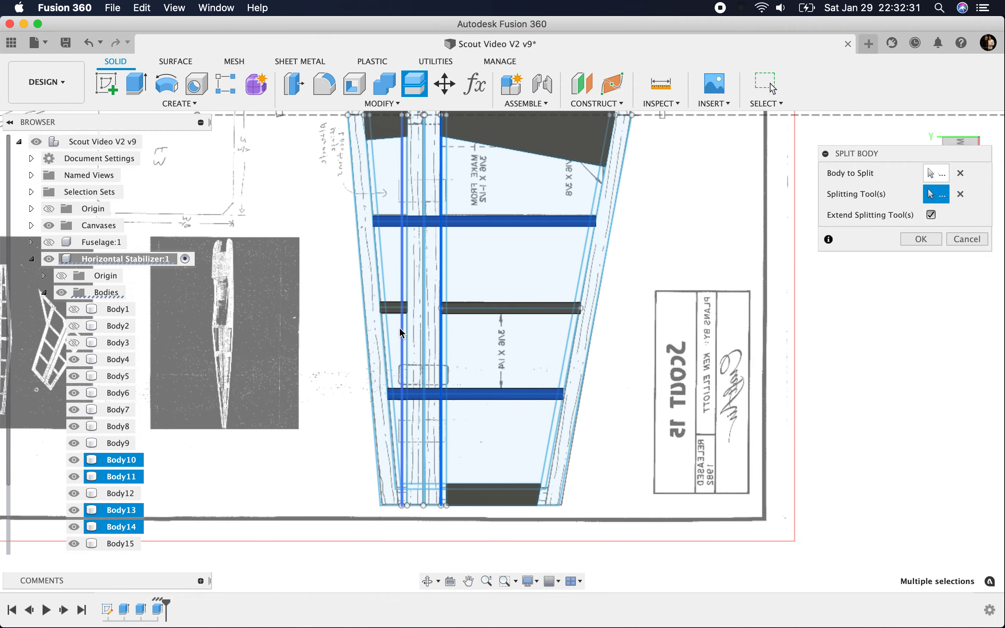
pyautogui.scroll(-4, 484, 408)
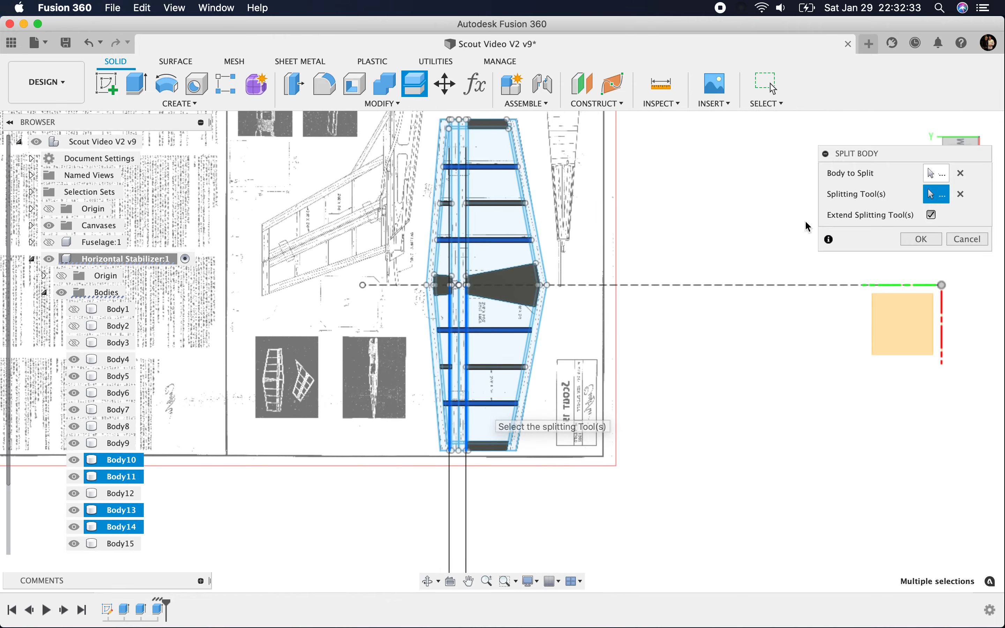
pyautogui.click(929, 241)
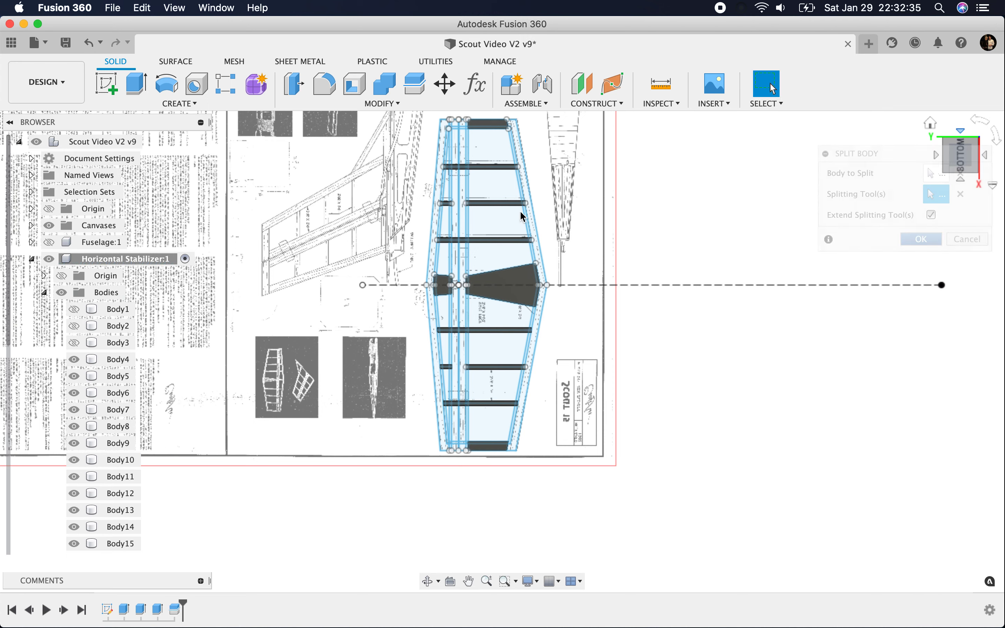
# Step: Hide Sketch1 of the horizontal stabilizer so only the split rib bodies show over the plan
pyautogui.scroll(4, 460, 180)
pyautogui.scroll(-5, 93, 358)
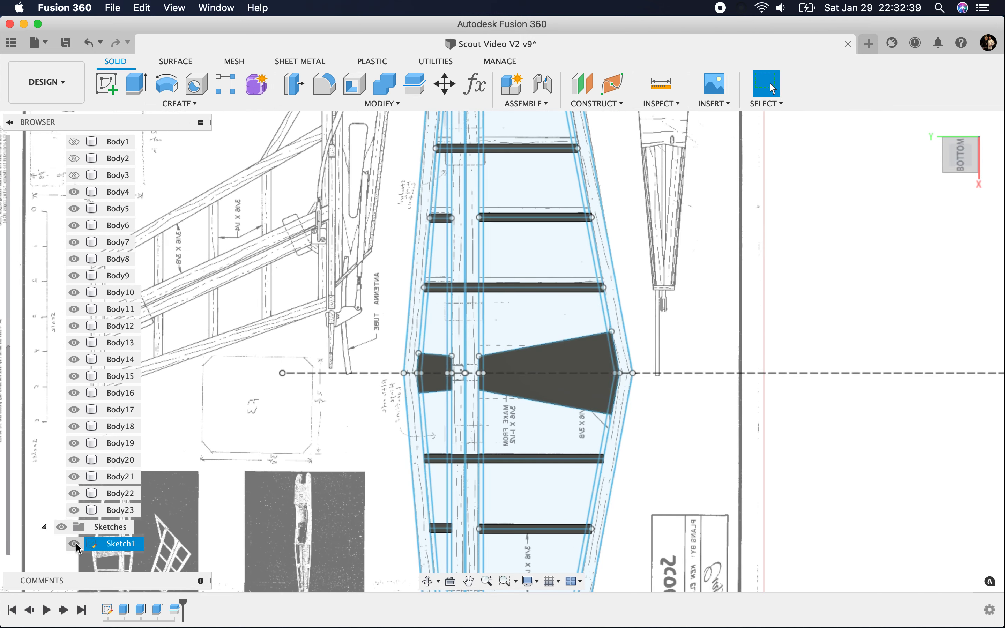
pyautogui.click(74, 543)
# Step: Remove the rib pieces crossing the spar area from the two split ribs nearest the centre gussets
pyautogui.click(465, 459)
pyautogui.click(120, 465)
pyautogui.rightClick(121, 464)
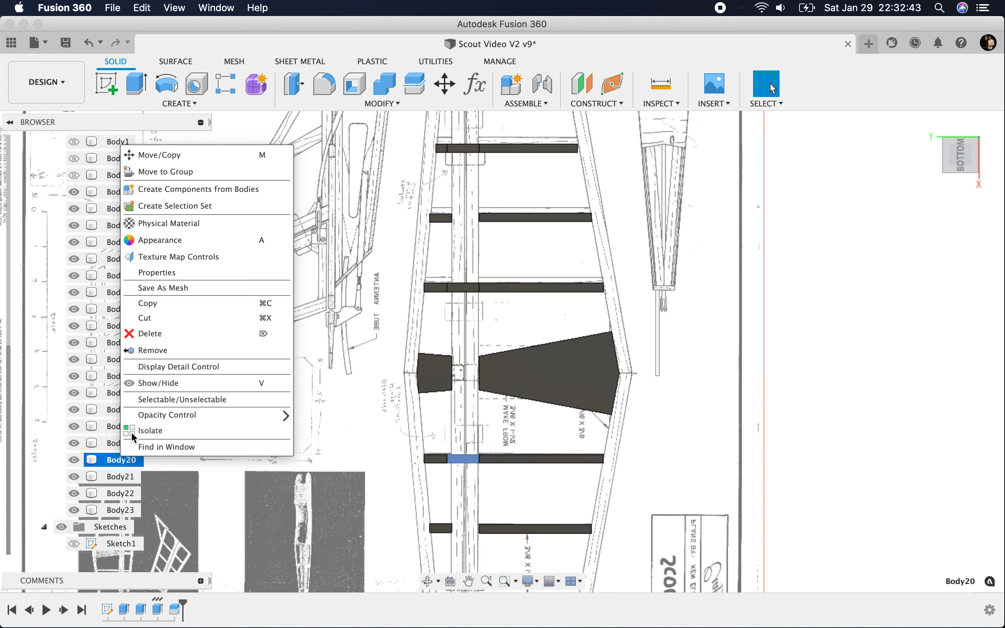
pyautogui.click(154, 353)
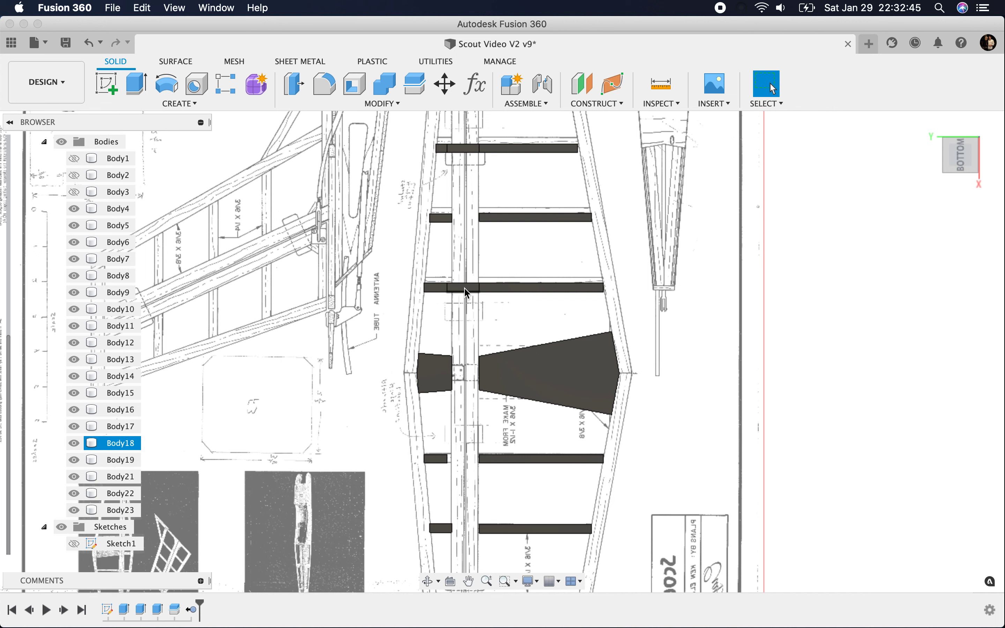
pyautogui.rightClick(132, 443)
pyautogui.click(169, 332)
# Step: Remove the rib pieces crossing the spar area from the outermost split rib on each half of the stabilizer
pyautogui.click(464, 149)
pyautogui.rightClick(128, 434)
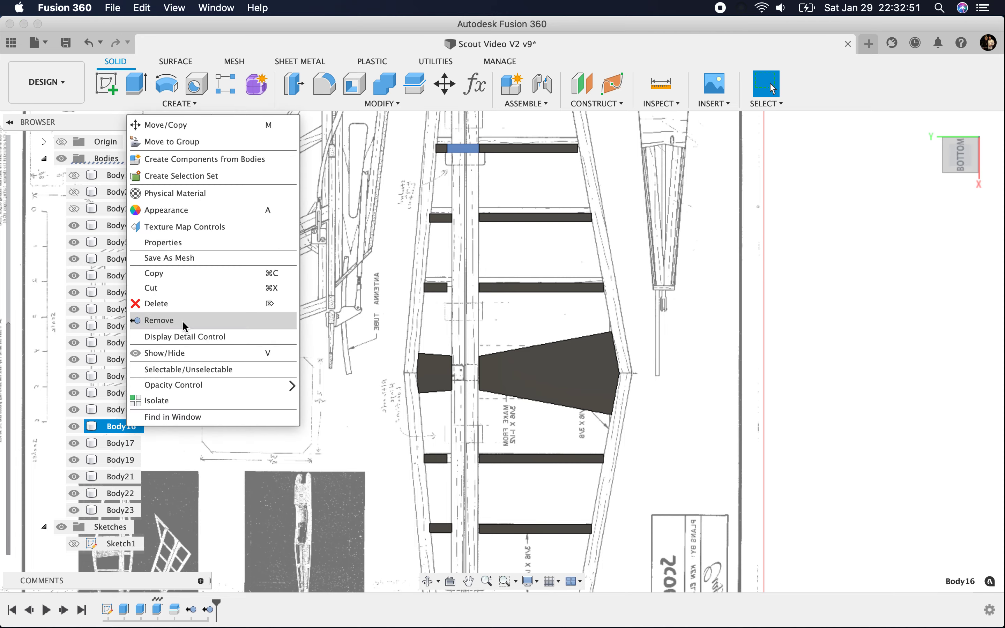
pyautogui.click(182, 320)
pyautogui.scroll(-5, 398, 482)
pyautogui.scroll(5, 399, 483)
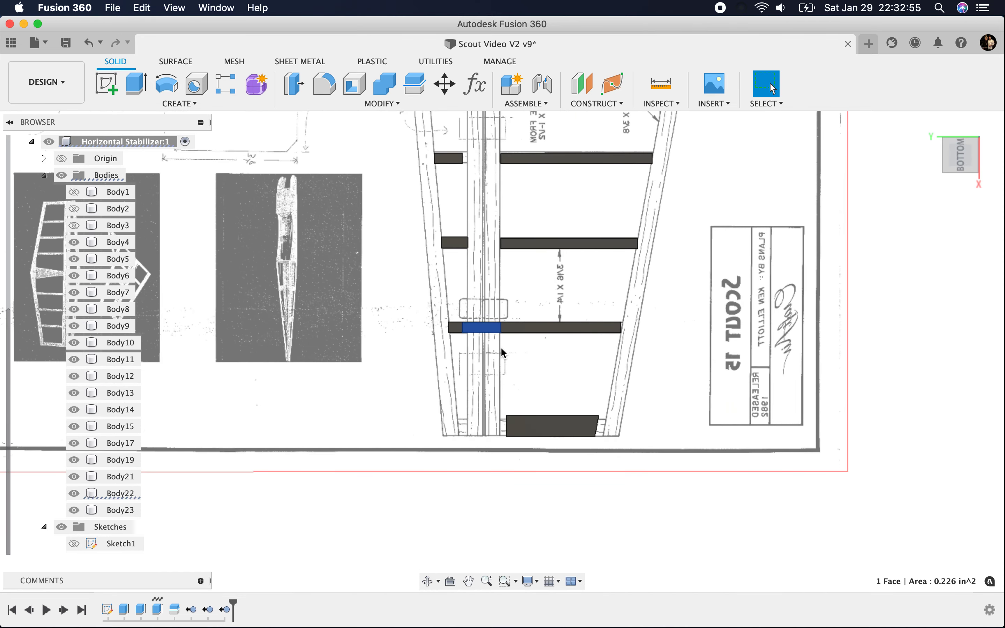
pyautogui.rightClick(128, 497)
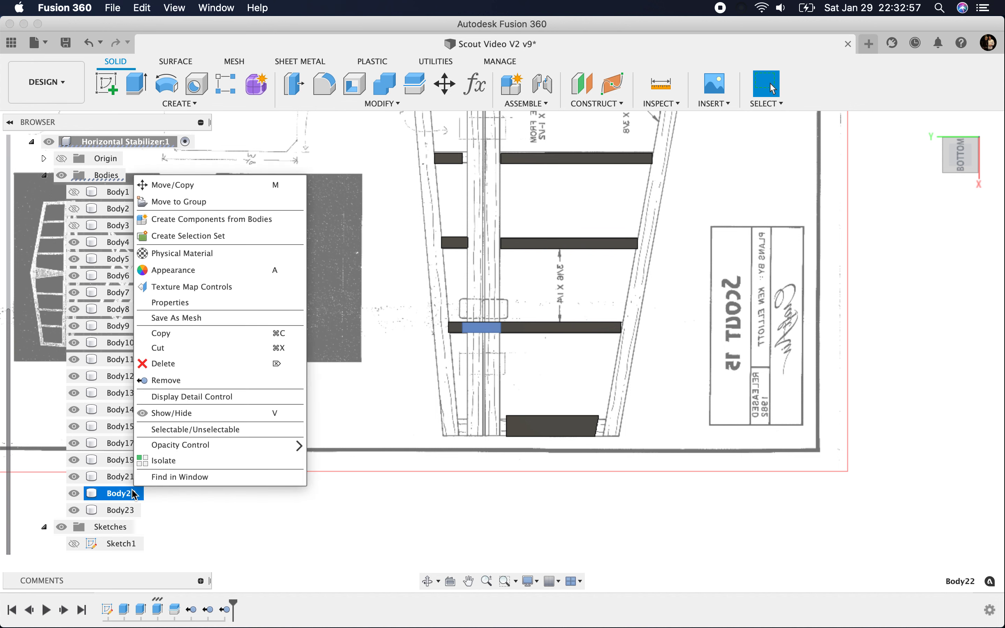
pyautogui.click(233, 380)
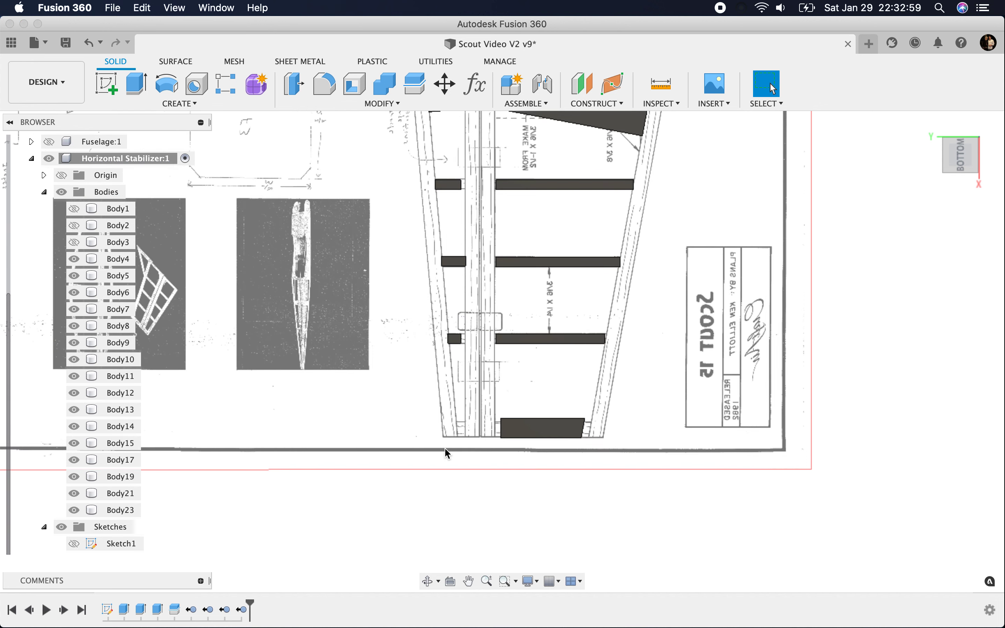
# Step: Check the rib ends against the edge and spar bodies by showing Body1 and Body2, and hide both again
pyautogui.scroll(-10, 468, 339)
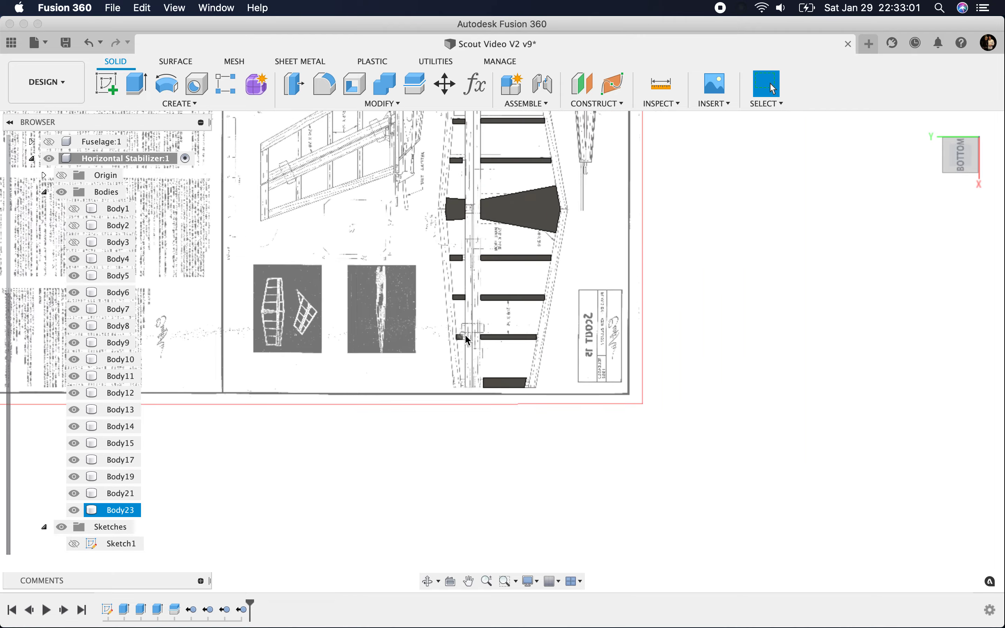
pyautogui.scroll(6, 463, 185)
pyautogui.scroll(2, 463, 185)
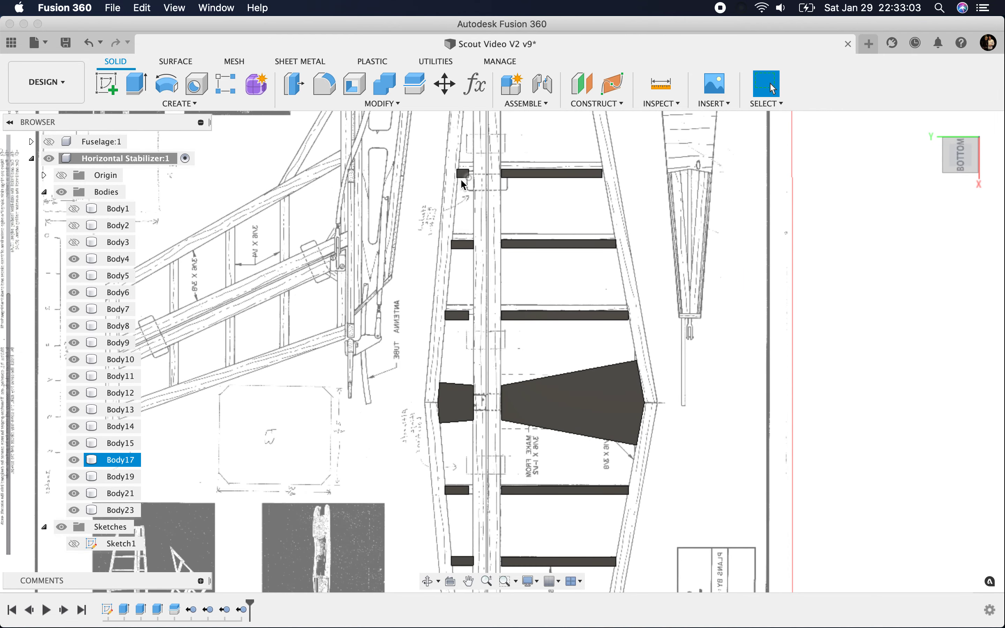
pyautogui.click(74, 208)
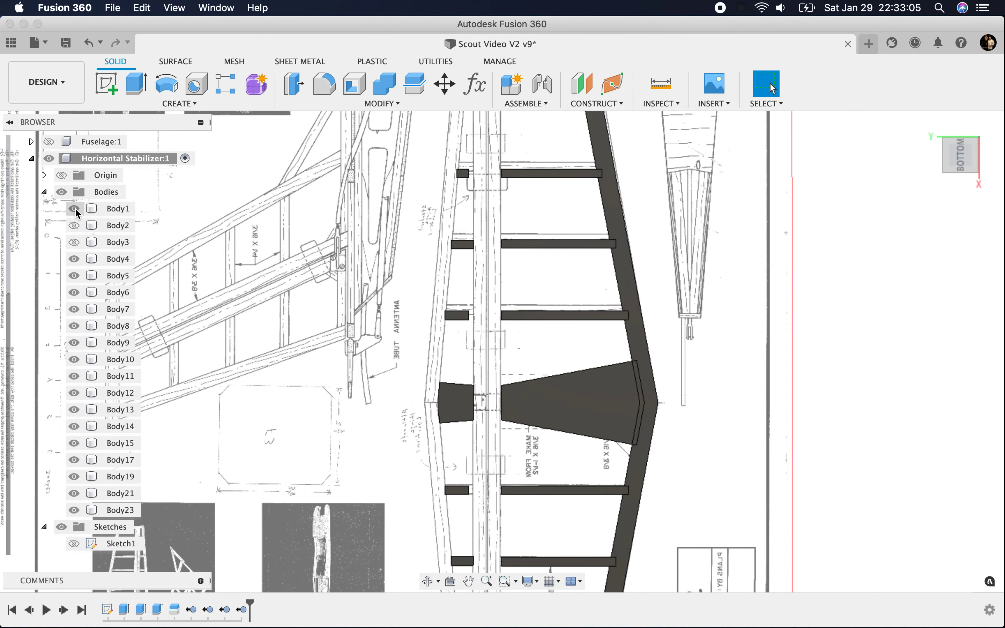
pyautogui.click(75, 226)
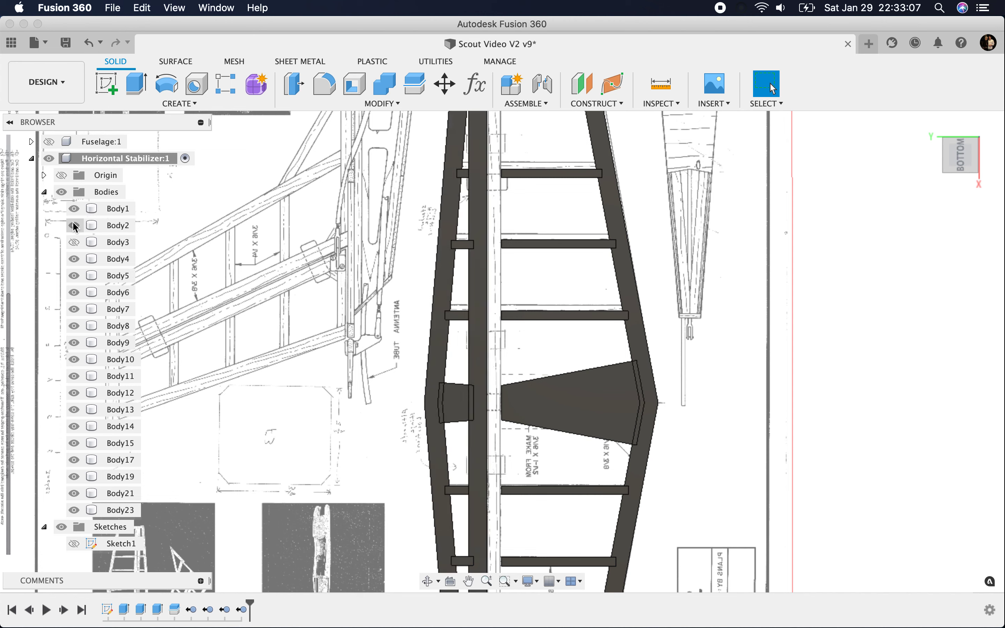
pyautogui.click(74, 209)
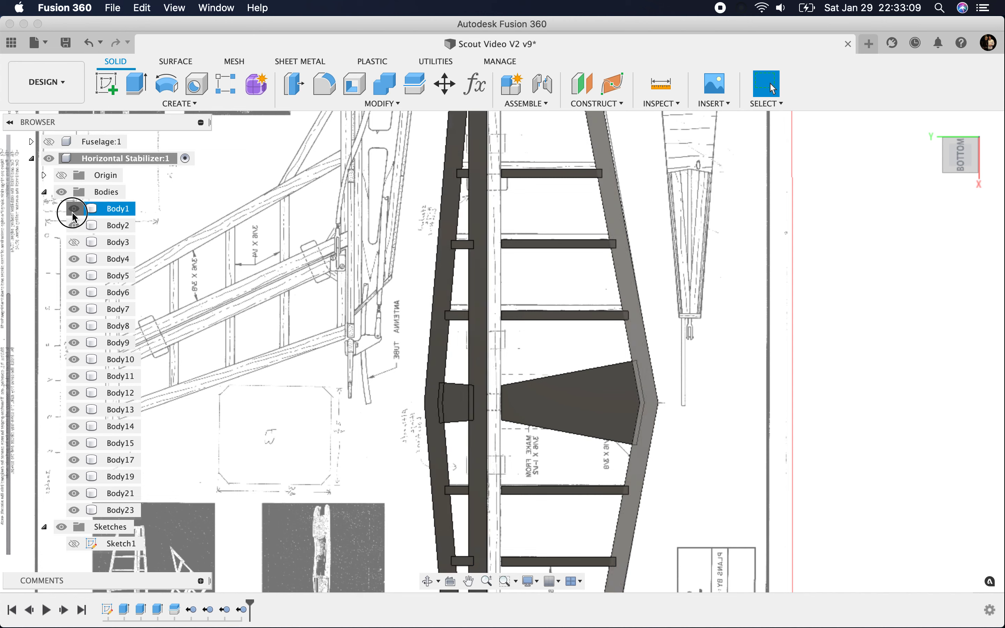
pyautogui.click(74, 226)
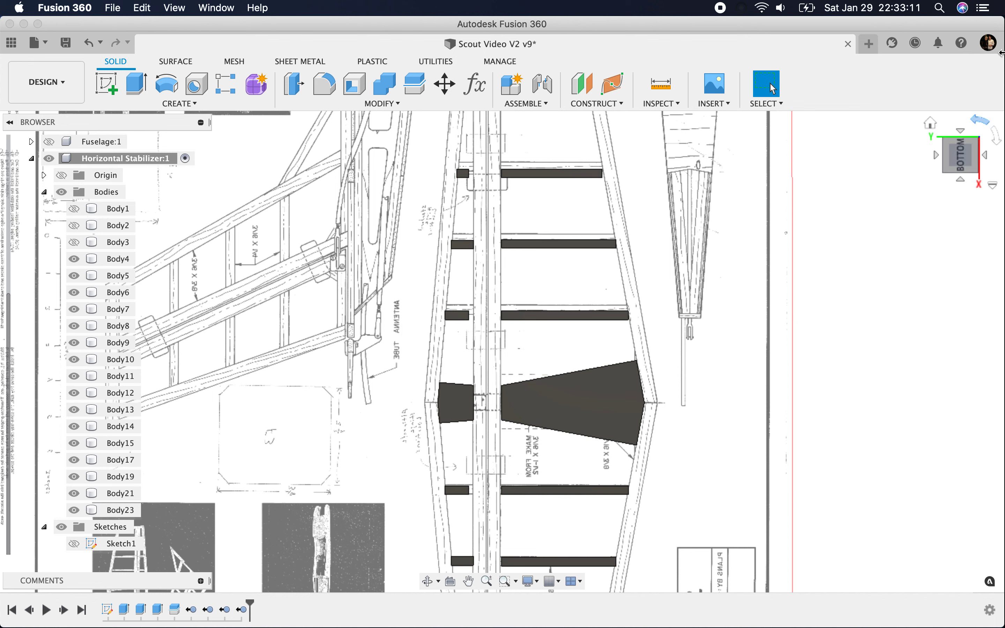
# Step: Hide the canvases and extrude the inner end face of one half's outermost short rib by 0.125 in
pyautogui.scroll(5, 107, 256)
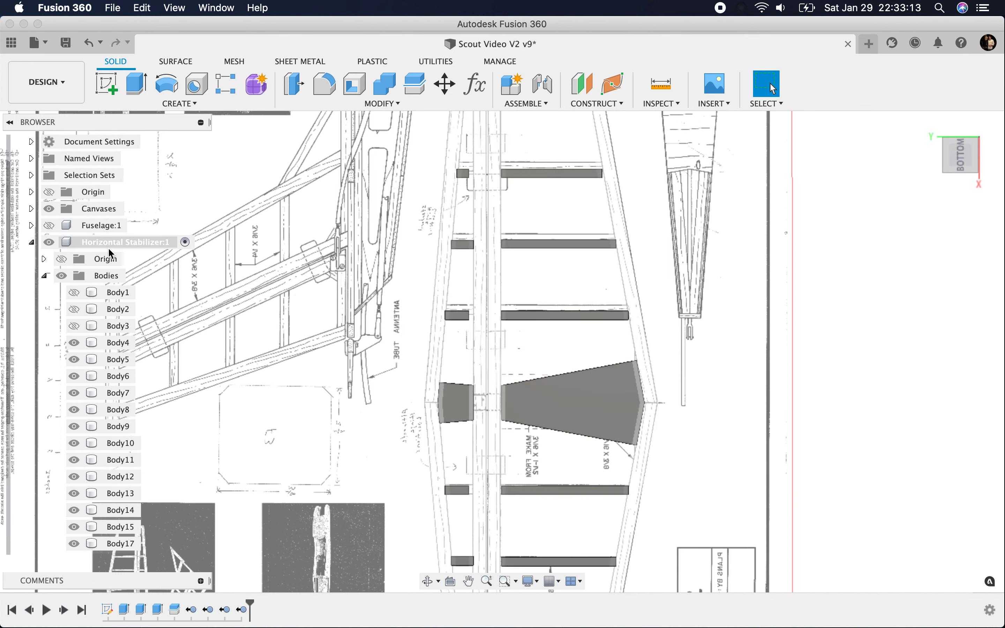
pyautogui.click(50, 210)
pyautogui.keyDown('shift'); pyautogui.moveTo(959, 167); pyautogui.dragTo(847, 125, button='middle'); pyautogui.keyUp('shift')
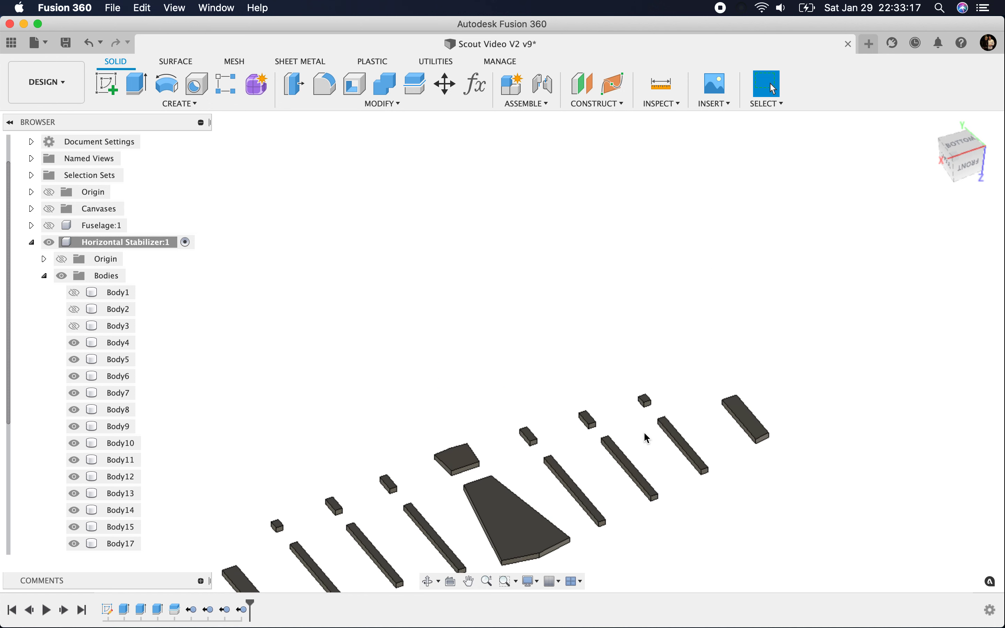
pyautogui.scroll(10, 649, 437)
pyautogui.click(138, 89)
pyautogui.click(659, 283)
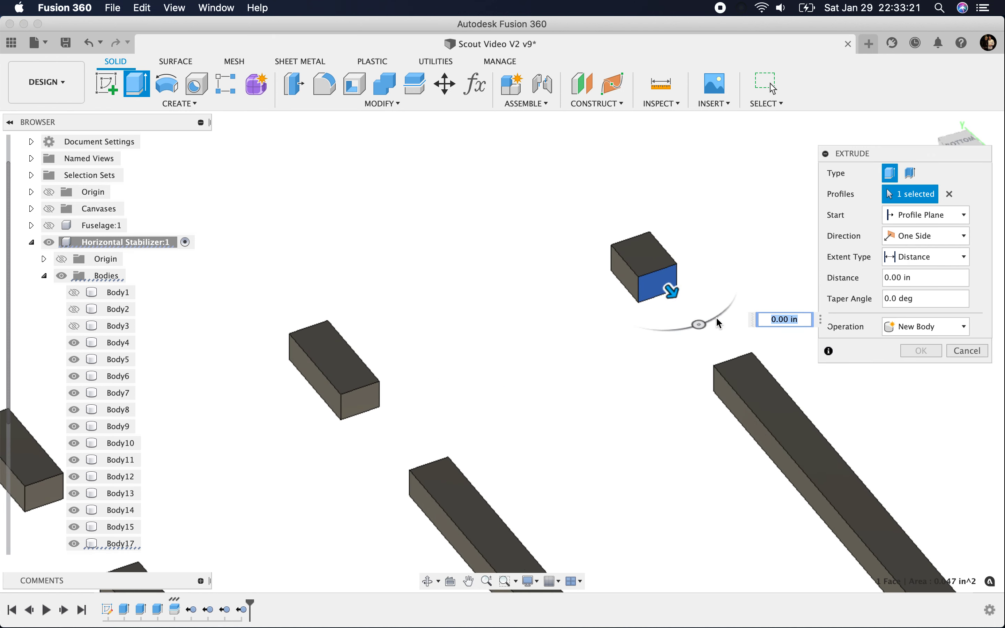
pyautogui.write('.125')
pyautogui.press('Return')
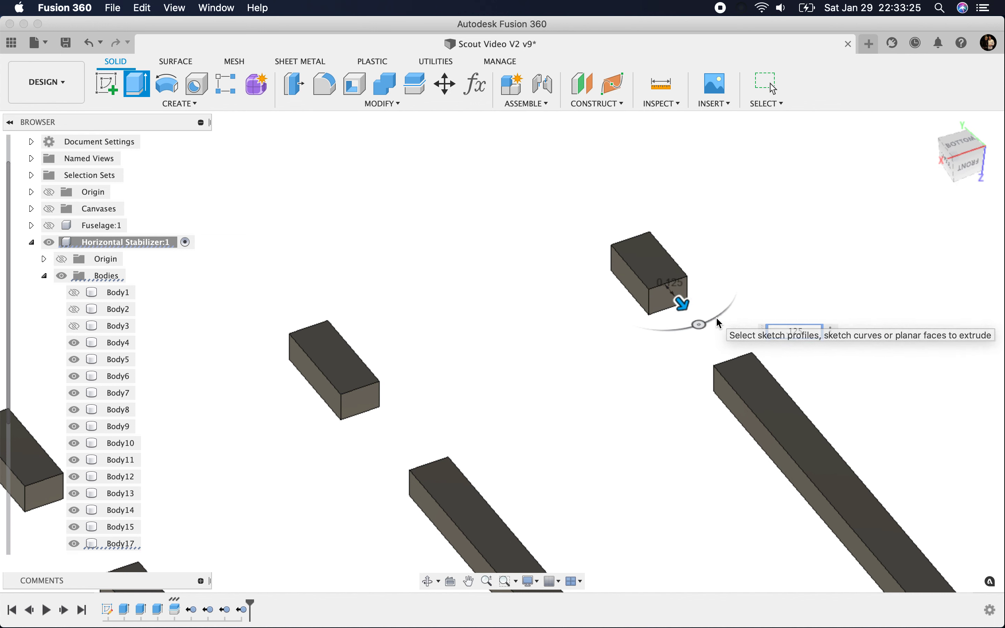
# Step: Extrude the matching end face of the opposite half's outermost short rib by 0.125 in, joined to the rib
pyautogui.keyDown('shift'); pyautogui.moveTo(752, 206); pyautogui.dragTo(742, 226, button='middle'); pyautogui.keyUp('shift')
pyautogui.scroll(-5, 743, 226)
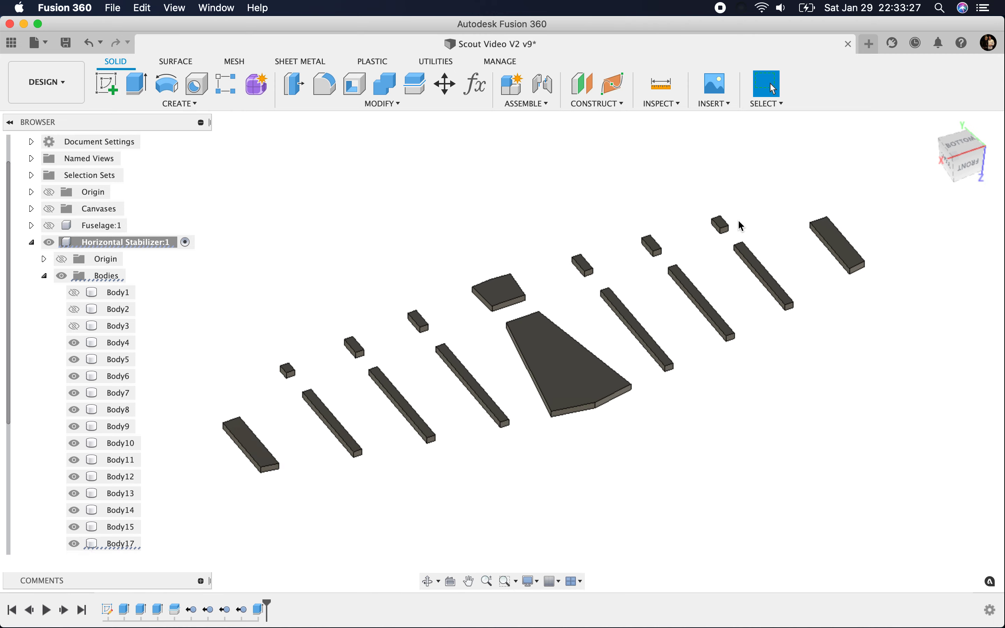
pyautogui.scroll(6, 286, 391)
pyautogui.click(257, 351)
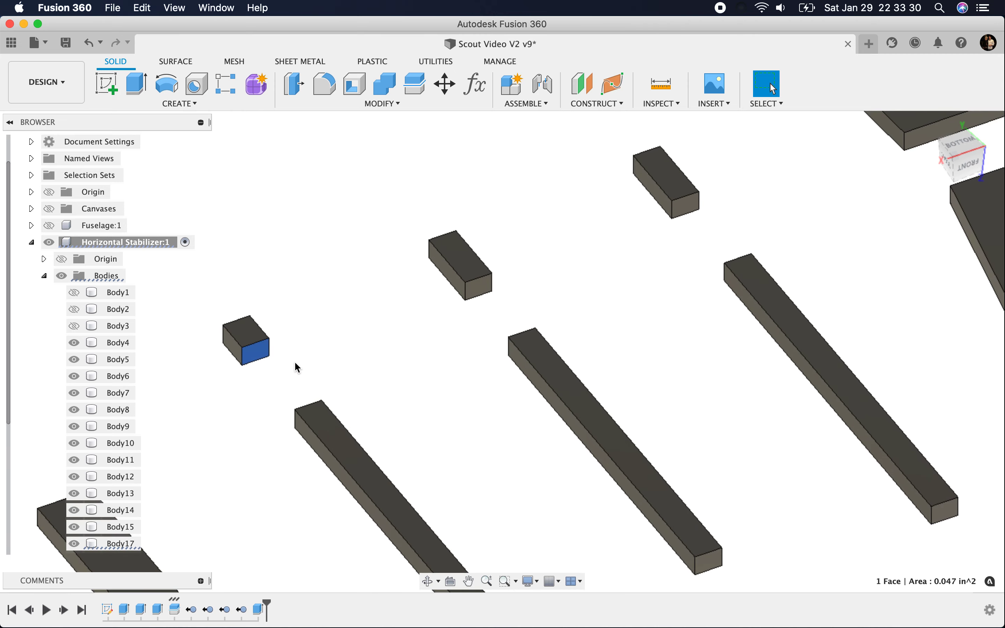
pyautogui.click(137, 85)
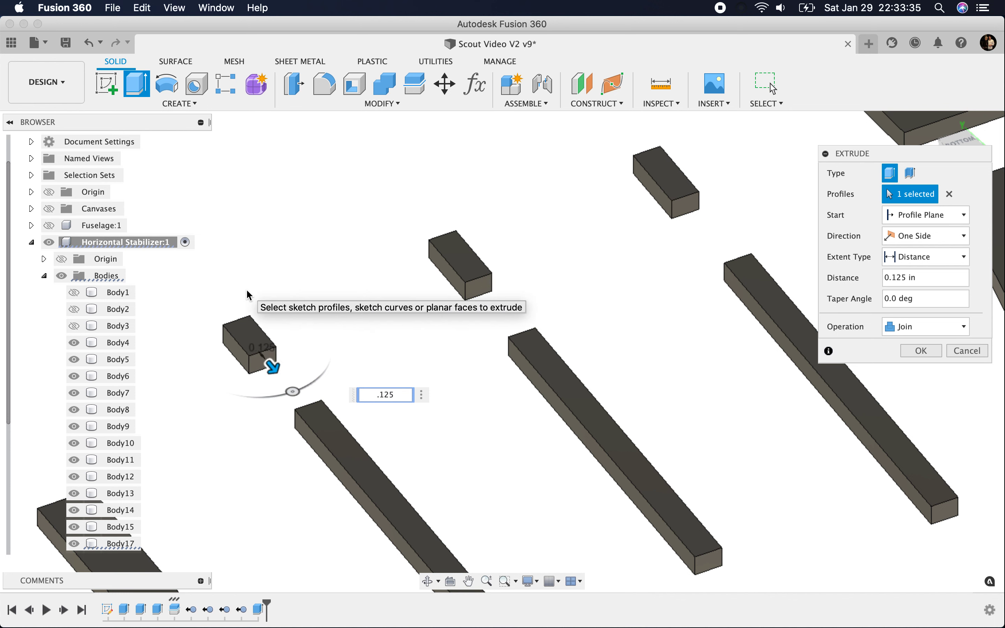
pyautogui.click(920, 352)
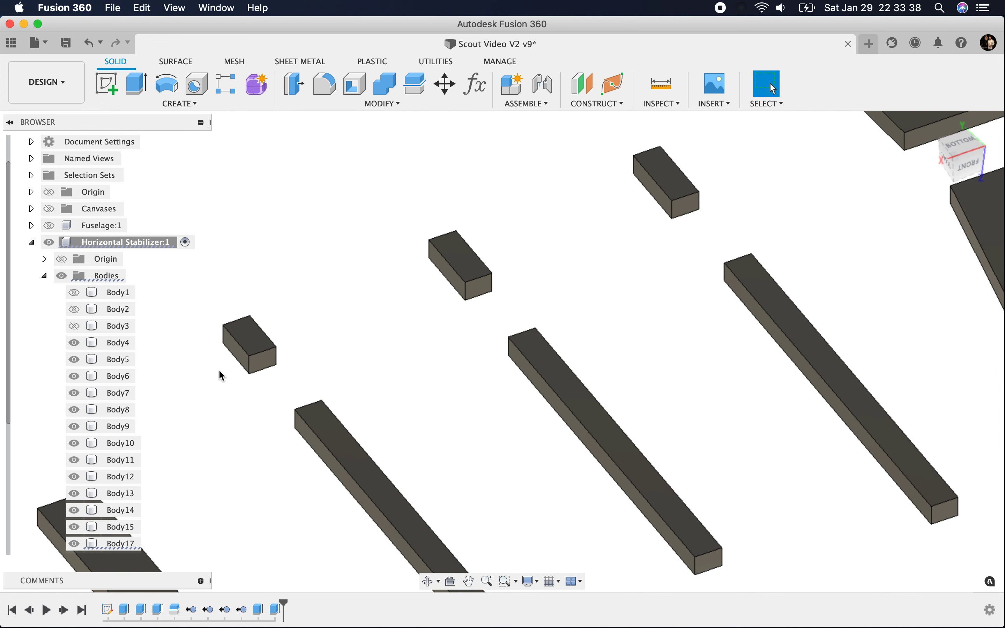
# Step: Show Body1, Body2 and Body3 of the horizontal stabilizer
pyautogui.click(74, 292)
pyautogui.click(74, 309)
pyautogui.click(73, 328)
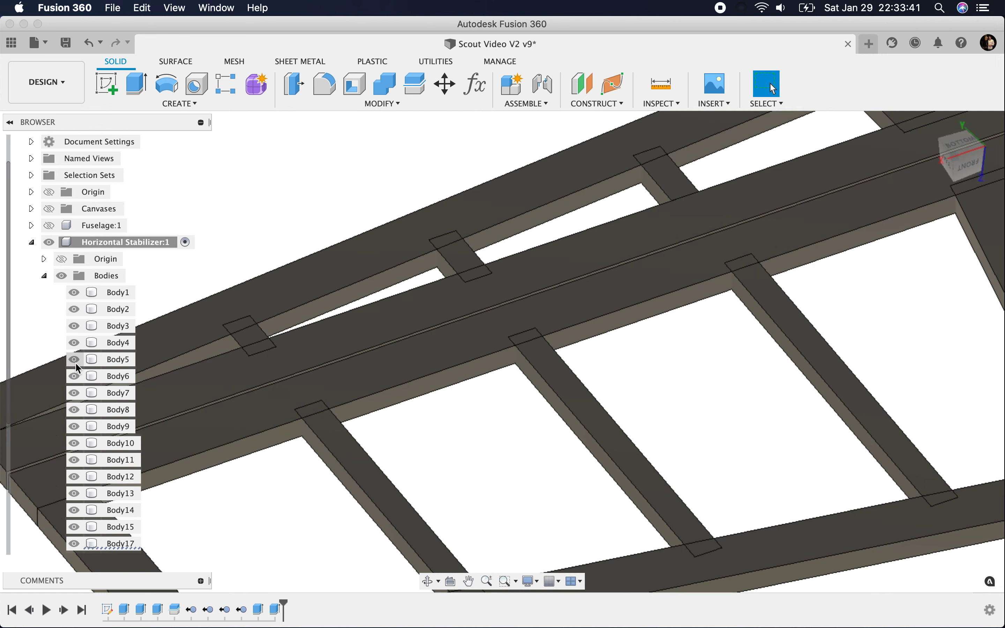
# Step: Set up a Combine cut with Keep Tools enabled and Body1, the outer edge along the long ribs, as target
pyautogui.scroll(-5, 470, 426)
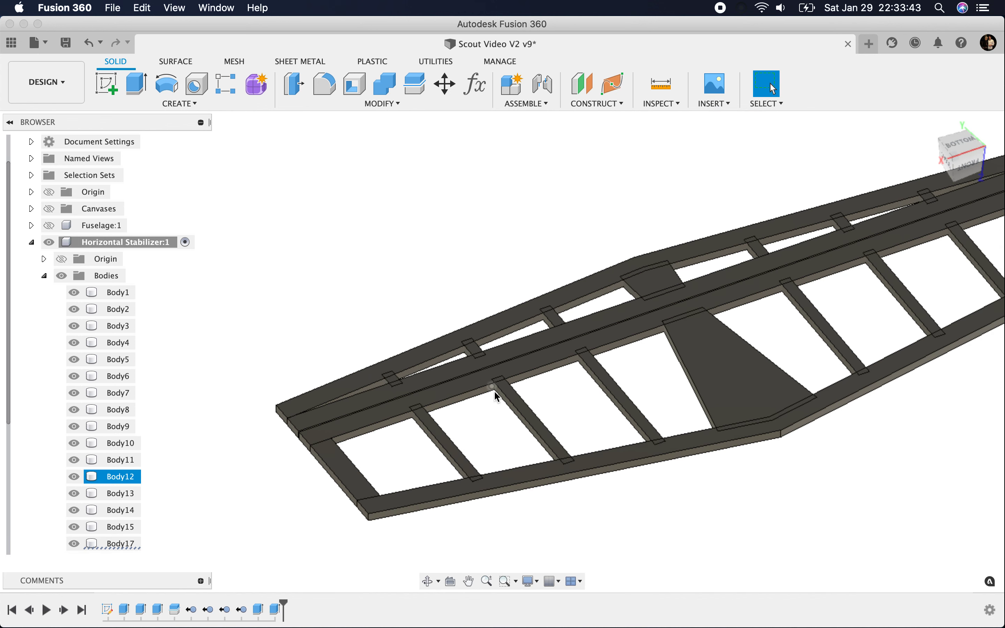
pyautogui.click(376, 80)
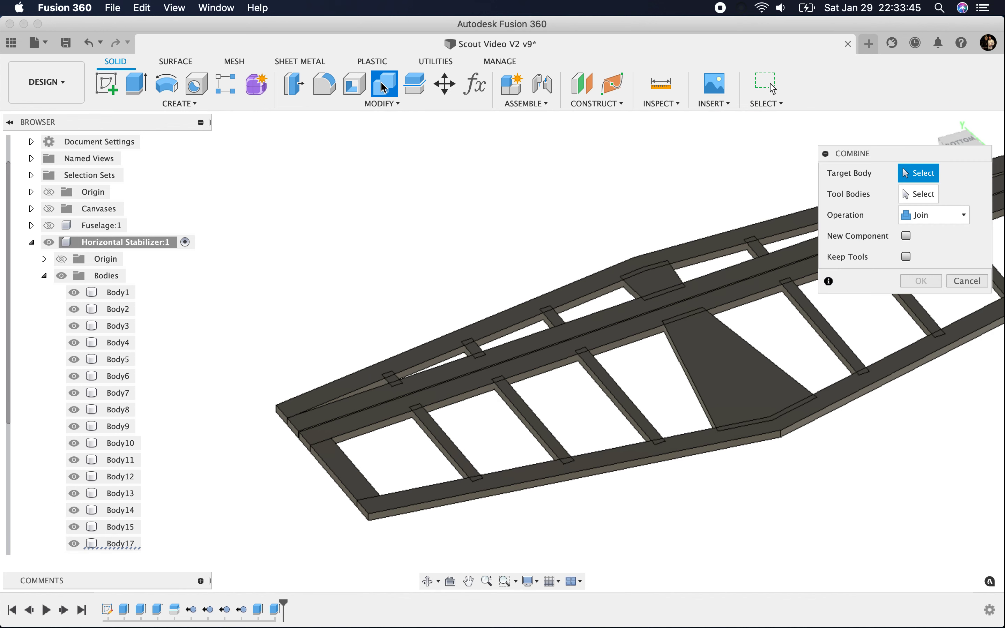
pyautogui.click(942, 215)
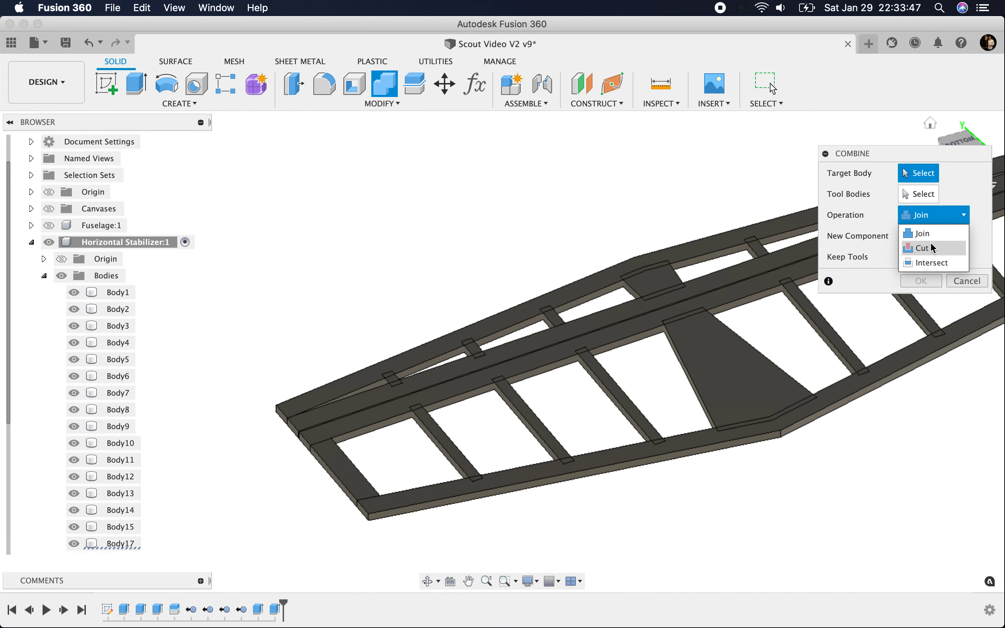
pyautogui.click(920, 247)
pyautogui.click(906, 256)
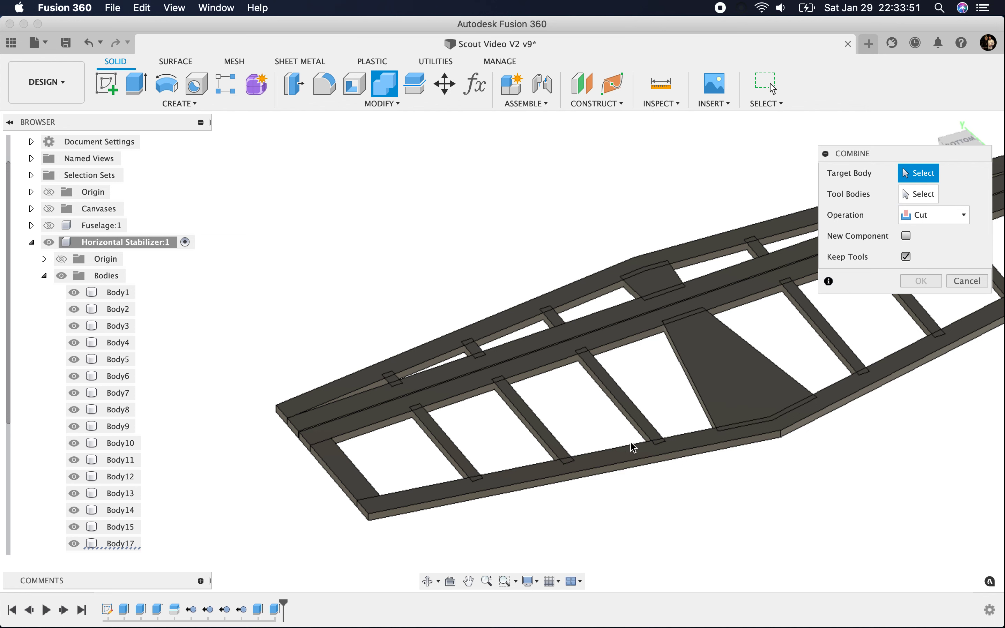
pyautogui.scroll(1, 533, 484)
pyautogui.click(533, 482)
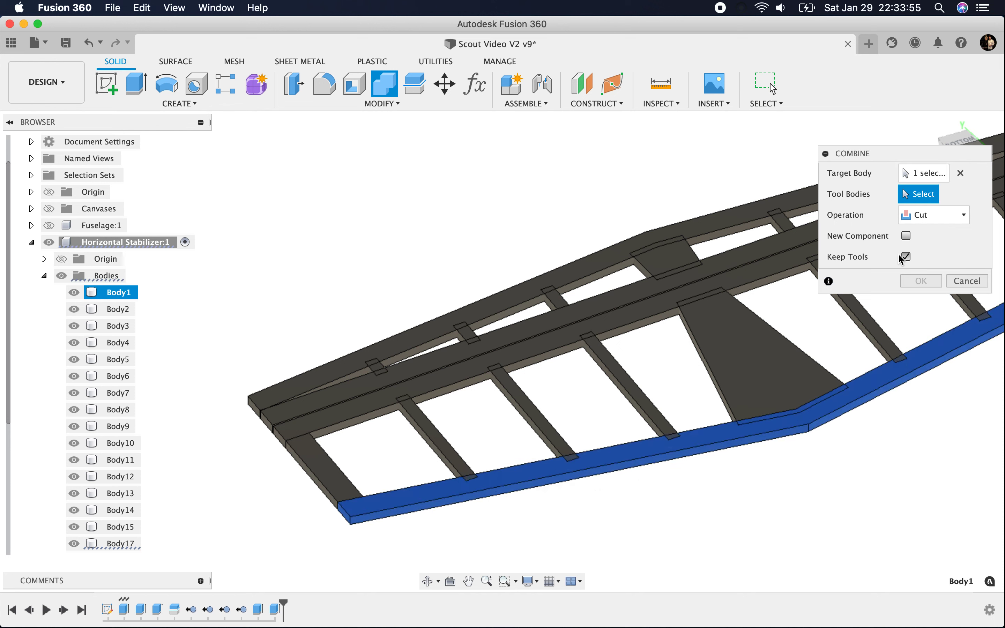
# Step: Cut Body1 using the six long ribs and the large centre gusset as tool bodies
pyautogui.click(447, 450)
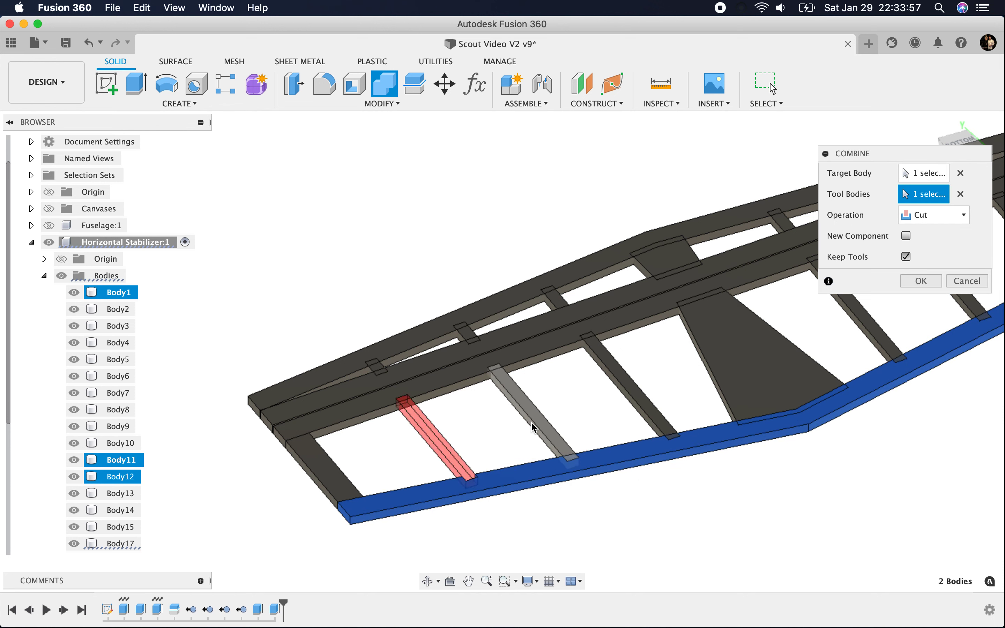
pyautogui.click(538, 424)
pyautogui.click(748, 370)
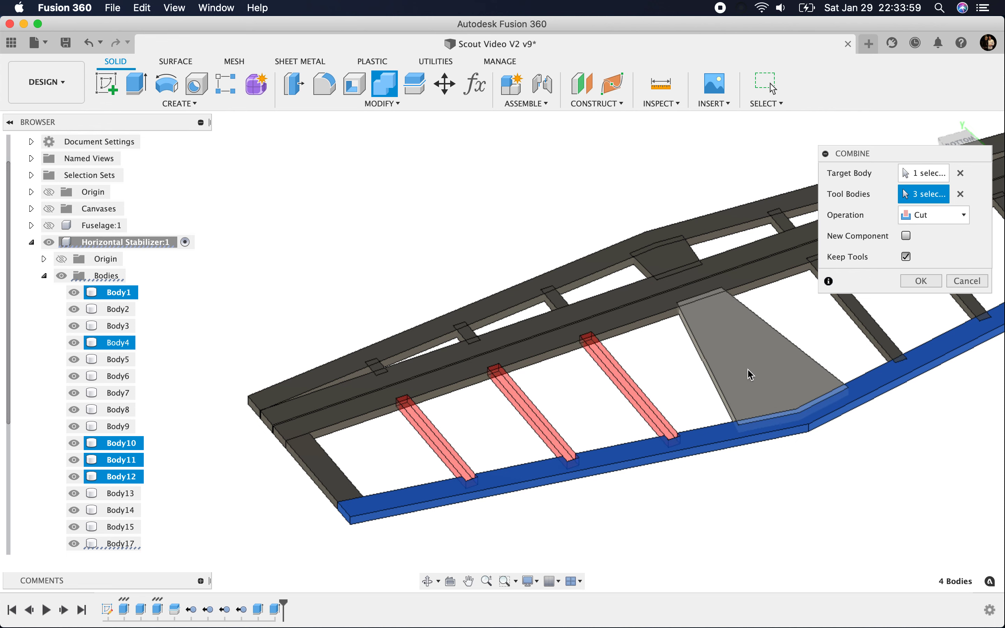
pyautogui.scroll(-5, 267, 341)
pyautogui.scroll(6, 601, 331)
pyautogui.click(553, 331)
pyautogui.click(660, 308)
pyautogui.click(747, 232)
pyautogui.scroll(-5, 547, 315)
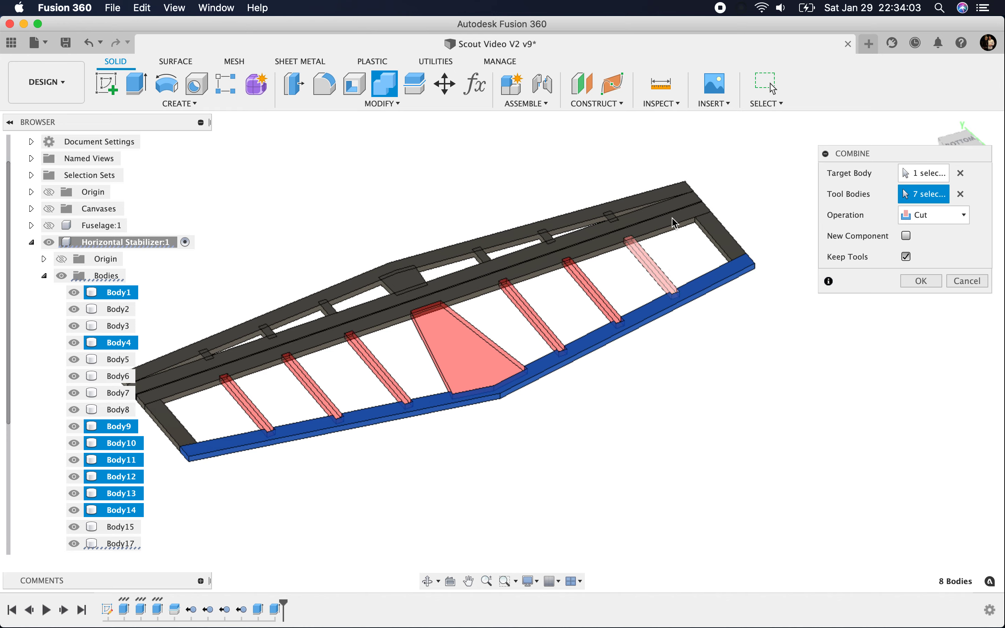
pyautogui.scroll(6, 722, 217)
pyautogui.scroll(-5, 771, 224)
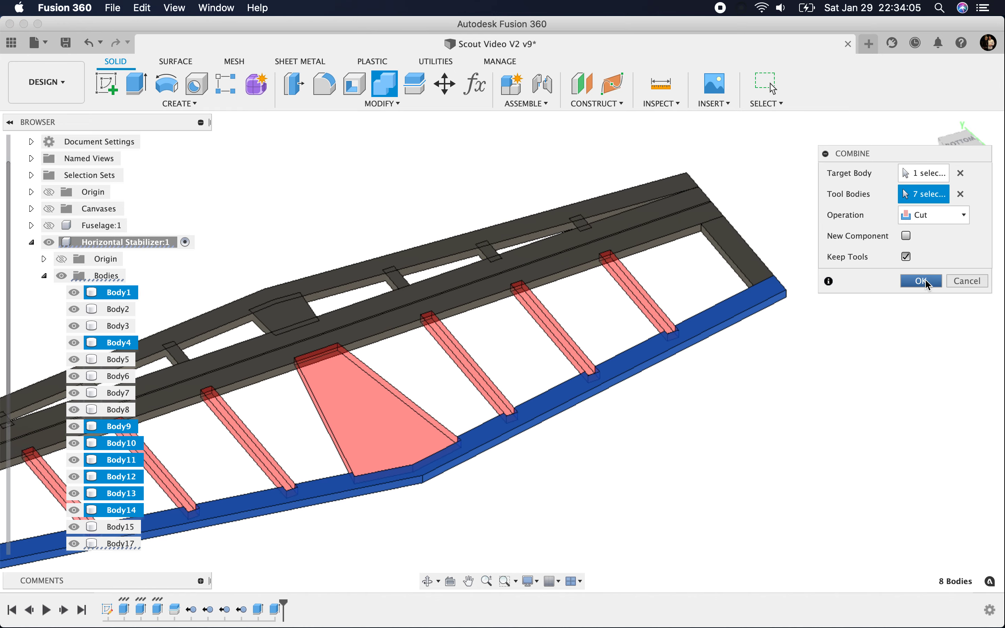
pyautogui.click(922, 281)
# Step: Cut the spar Body3 with the six long ribs and the large centre gusset, using Combine with the tools kept
pyautogui.scroll(5, 746, 276)
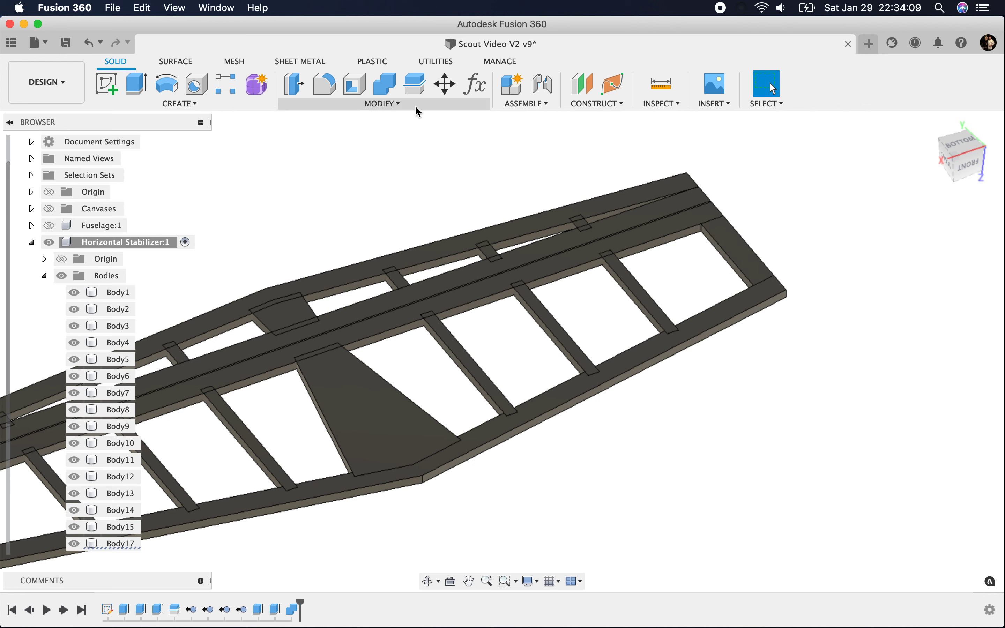
pyautogui.click(385, 83)
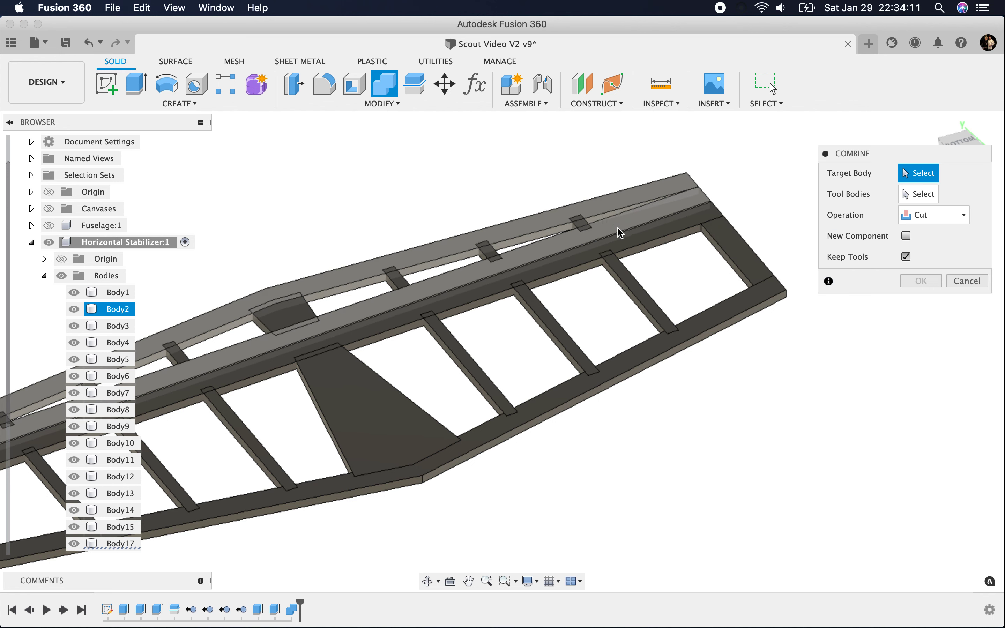
pyautogui.click(644, 237)
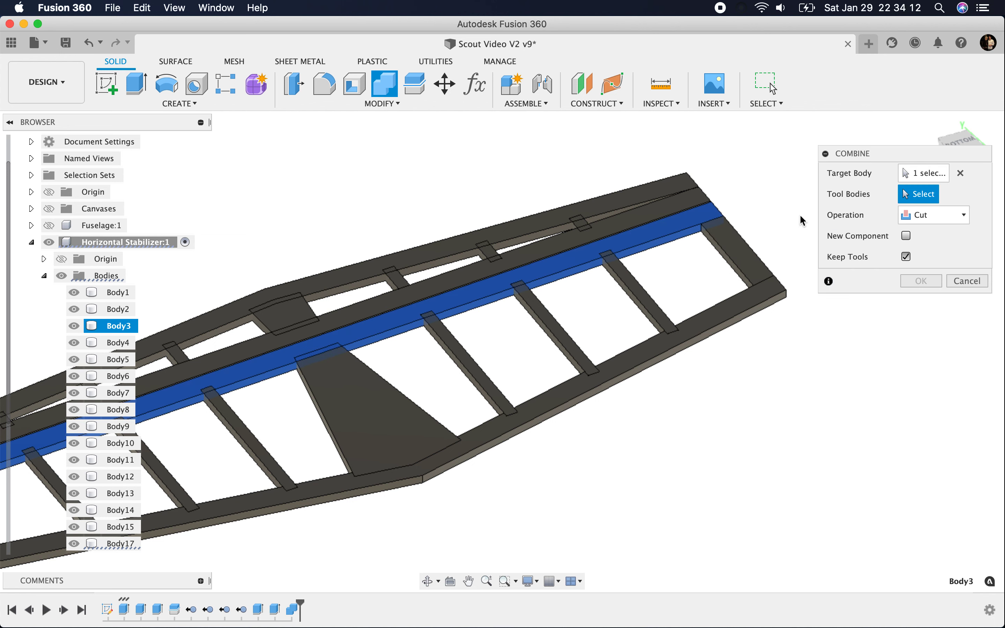
pyautogui.click(638, 288)
pyautogui.click(560, 336)
pyautogui.click(466, 376)
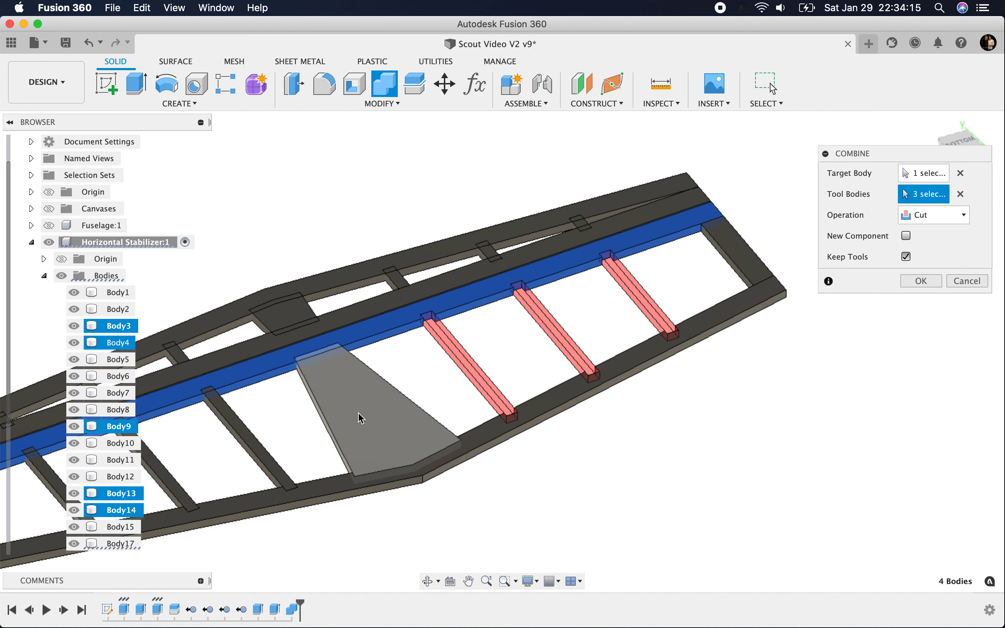
pyautogui.click(365, 399)
pyautogui.scroll(-5, 374, 399)
pyautogui.scroll(4, 347, 410)
pyautogui.click(405, 405)
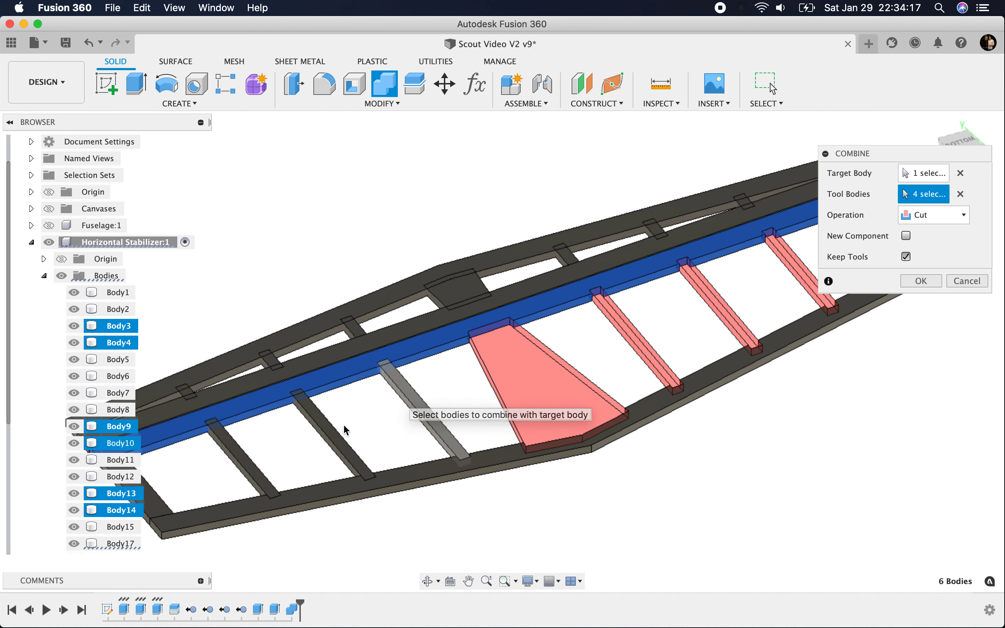
pyautogui.click(334, 428)
pyautogui.click(253, 467)
pyautogui.scroll(-2, 465, 475)
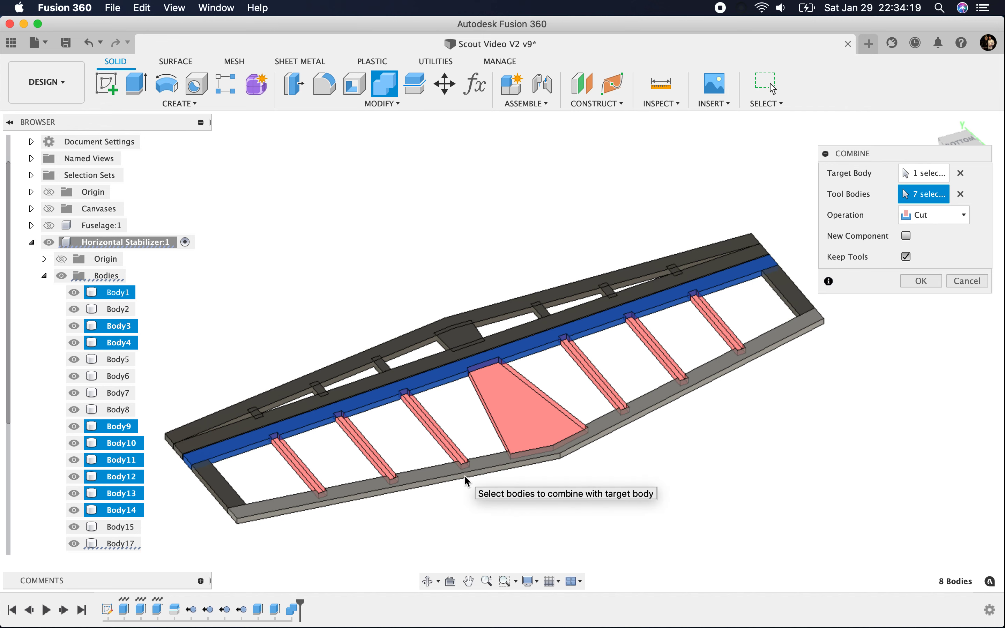
pyautogui.click(920, 281)
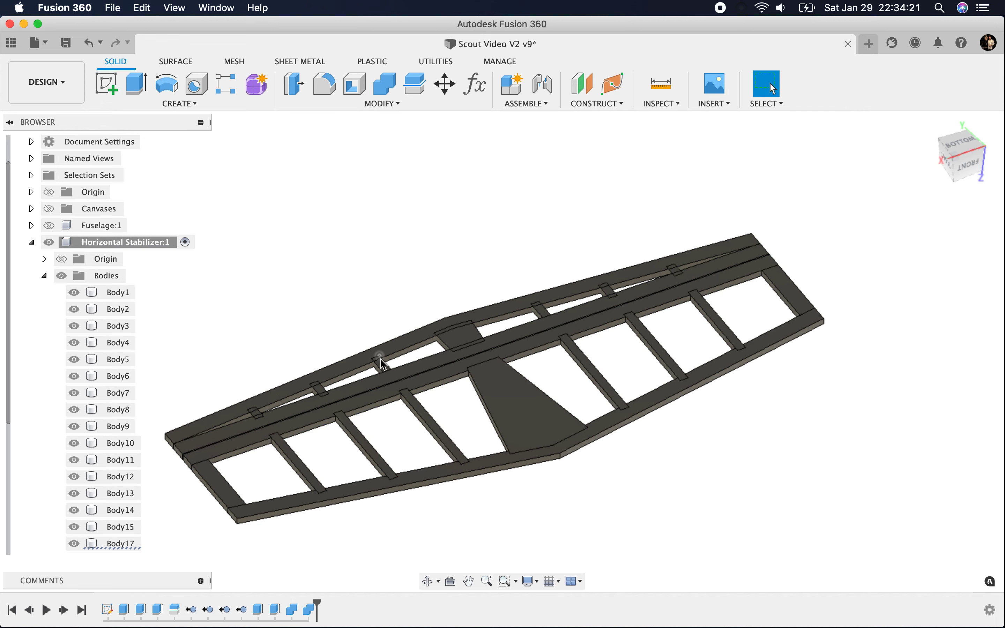
# Step: Set up a Combine cut on Body2 with tools kept, picking the small centre gusset and the three short ribs on one half as tool bodies
pyautogui.scroll(4, 381, 360)
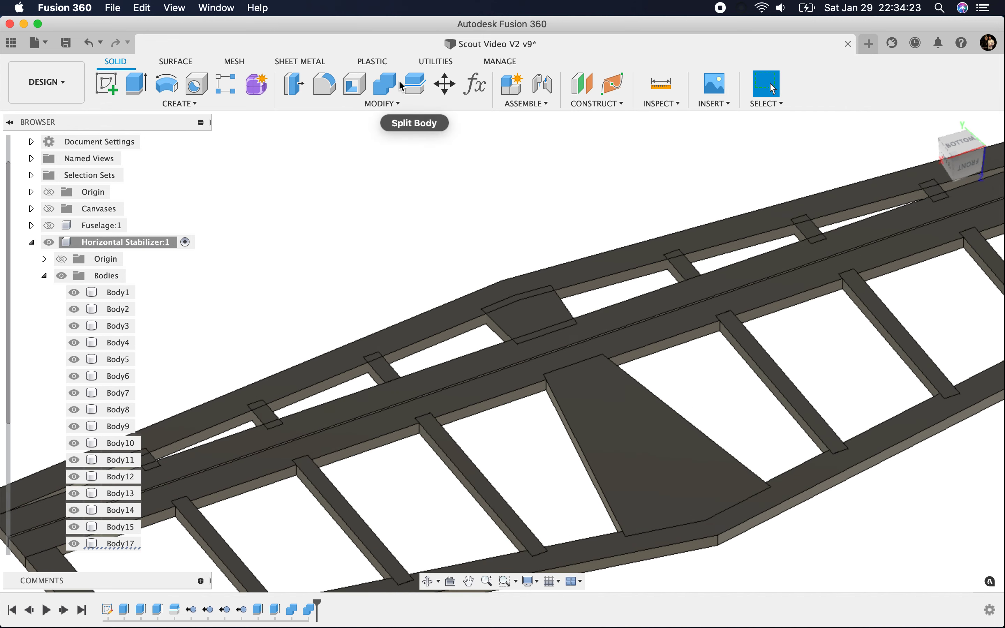
pyautogui.click(384, 83)
pyautogui.click(449, 325)
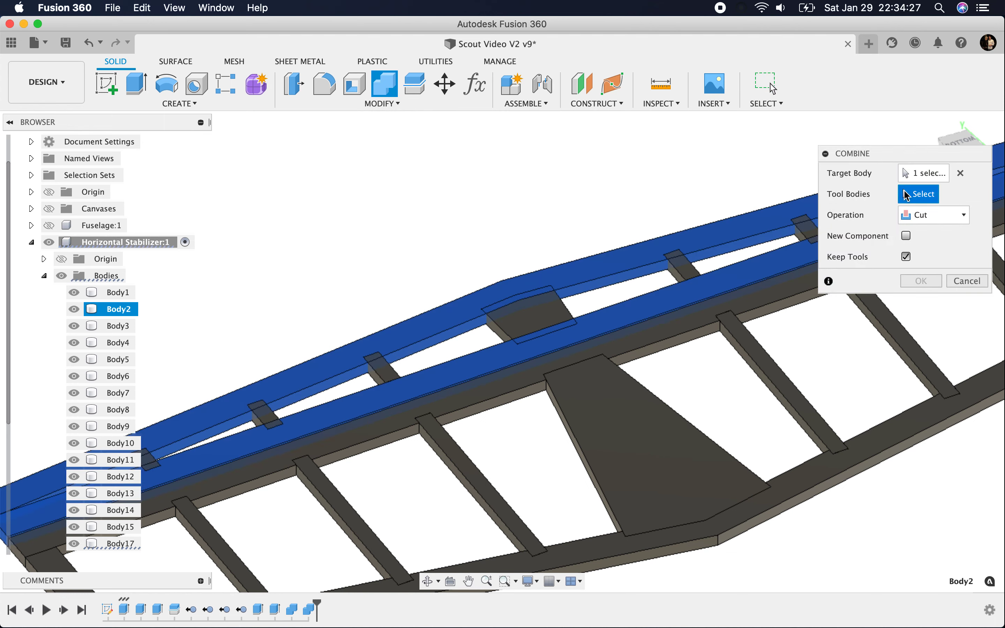
pyautogui.click(518, 332)
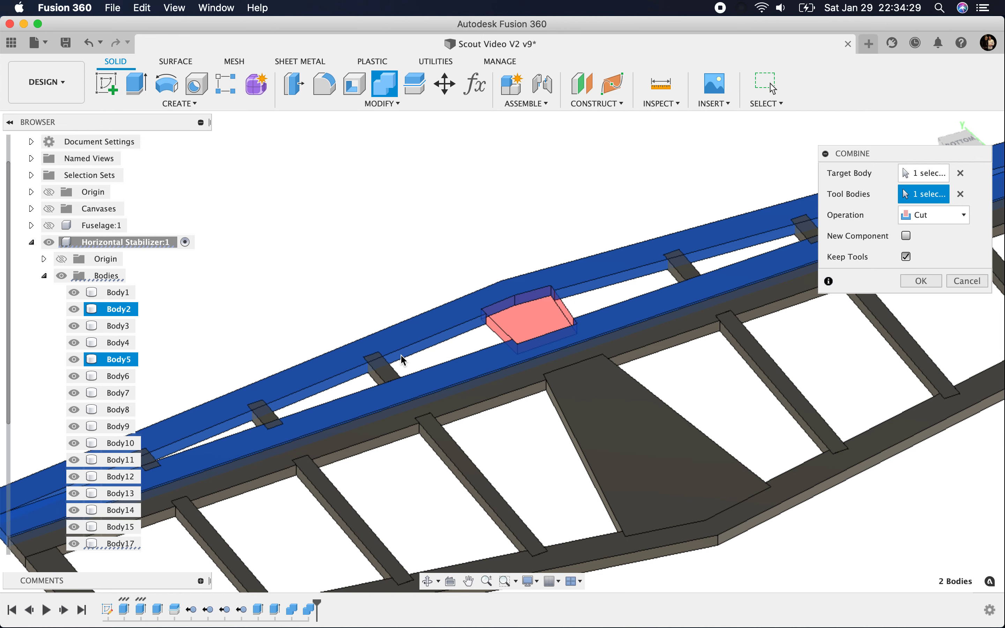
pyautogui.click(381, 370)
pyautogui.click(266, 415)
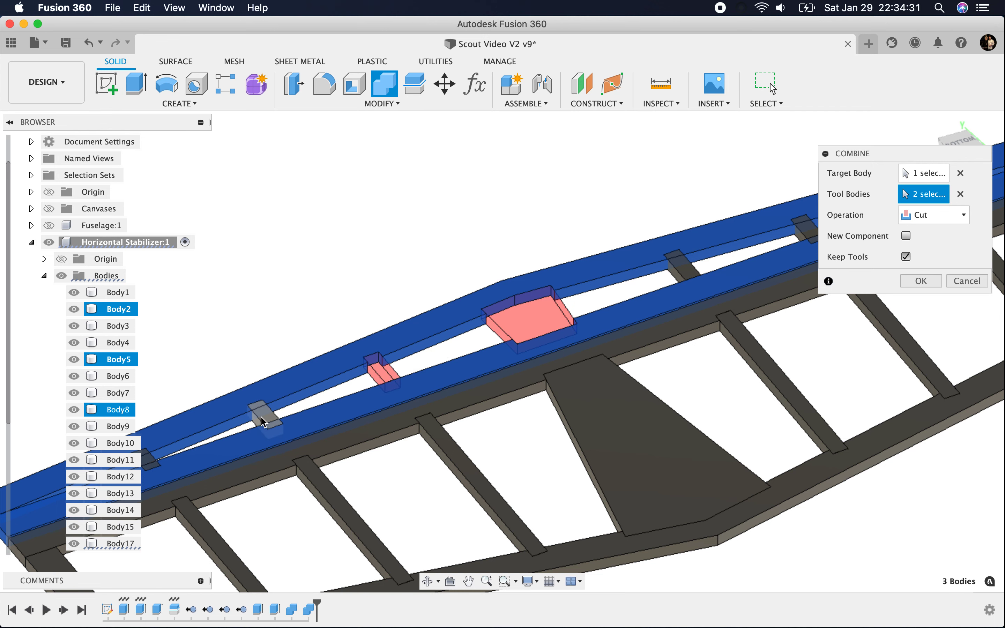
pyautogui.scroll(-5, 396, 397)
pyautogui.scroll(5, 215, 450)
pyautogui.click(215, 447)
# Step: Add the three short ribs on the other half as tool bodies and complete the cut of Body2
pyautogui.scroll(-5, 216, 445)
pyautogui.scroll(5, 617, 314)
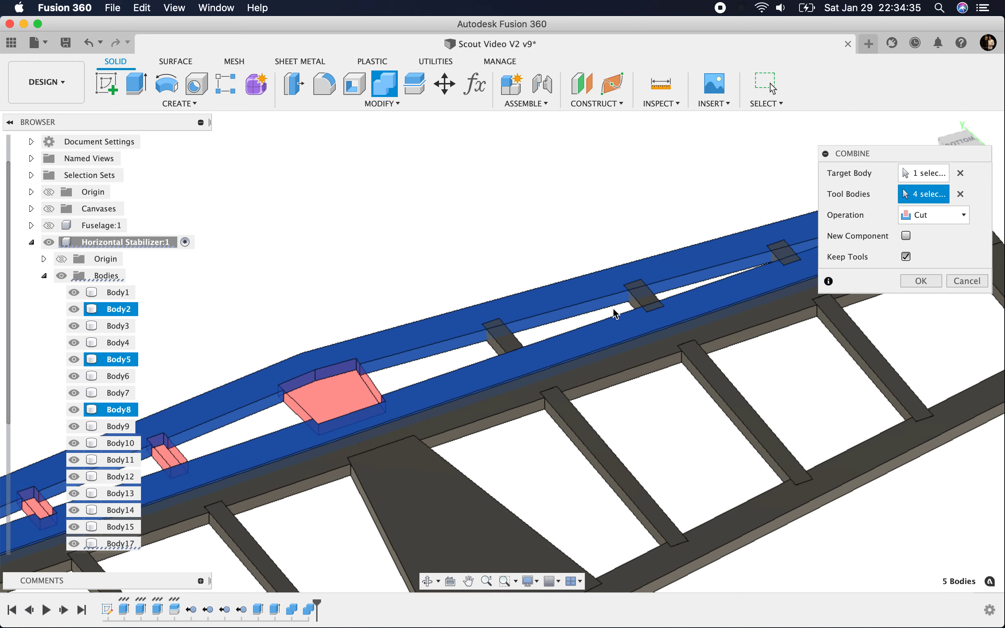
pyautogui.click(507, 342)
pyautogui.click(644, 297)
pyautogui.click(790, 256)
pyautogui.press('Return')
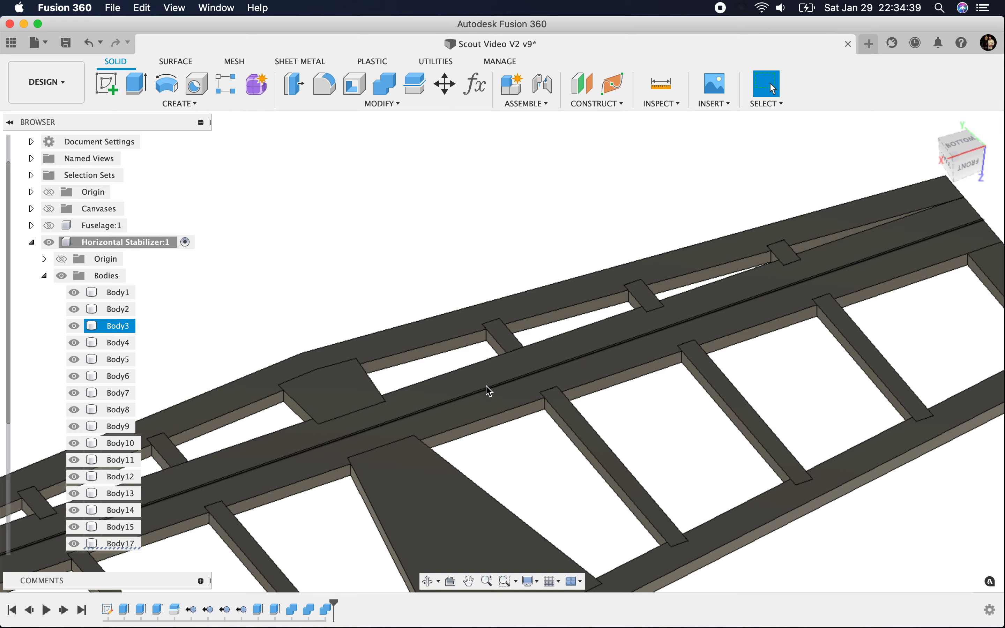
# Step: Hide Body2 and extrude the spar-side end faces of the two short ribs nearest the small gusset by 0.125 in, joined to the ribs
pyautogui.scroll(-5, 459, 397)
pyautogui.click(417, 402)
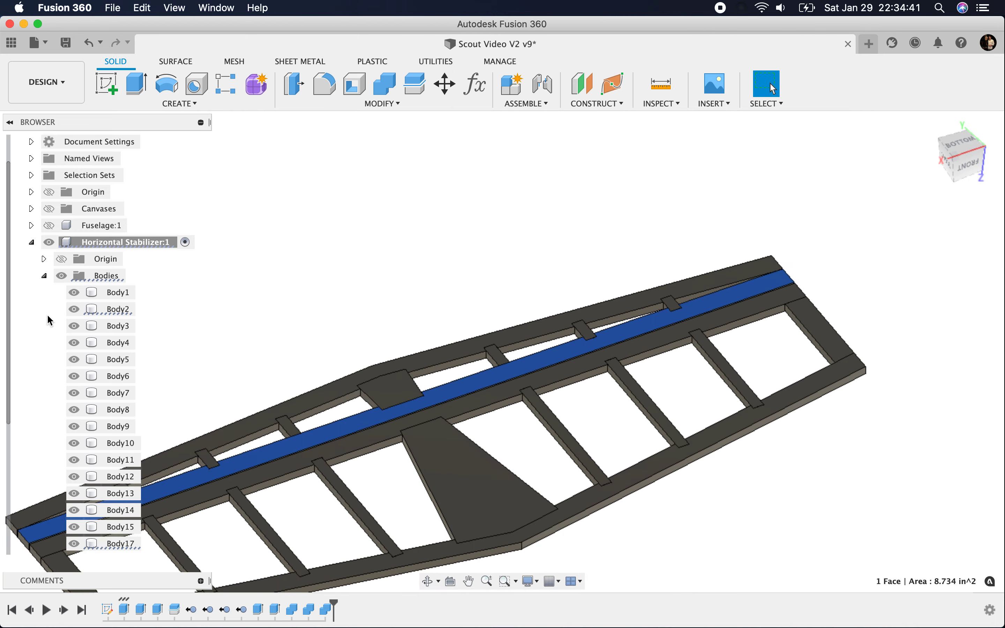
pyautogui.click(74, 309)
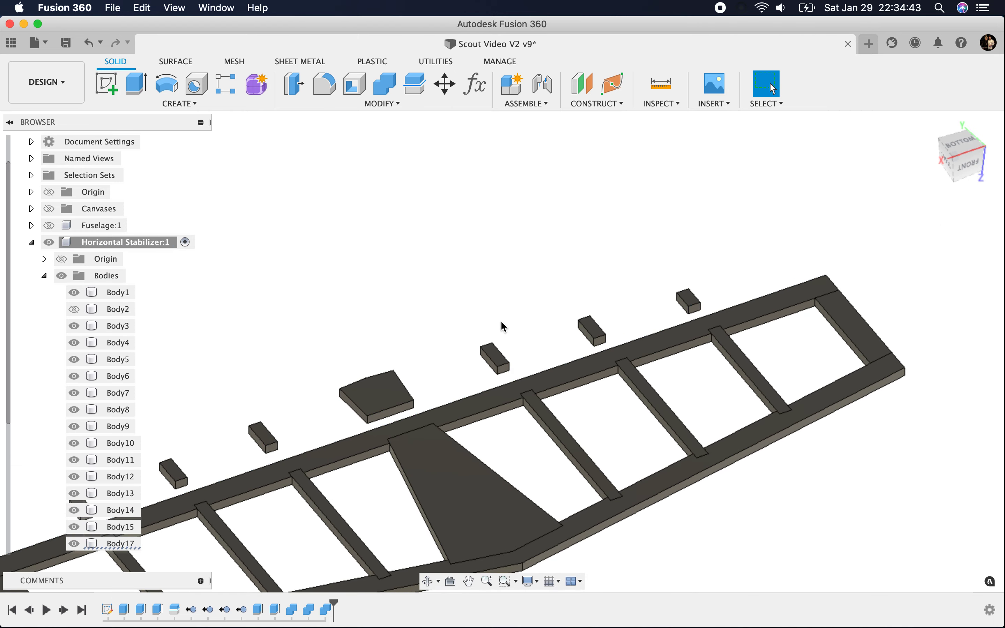
pyautogui.click(137, 85)
pyautogui.scroll(2, 472, 343)
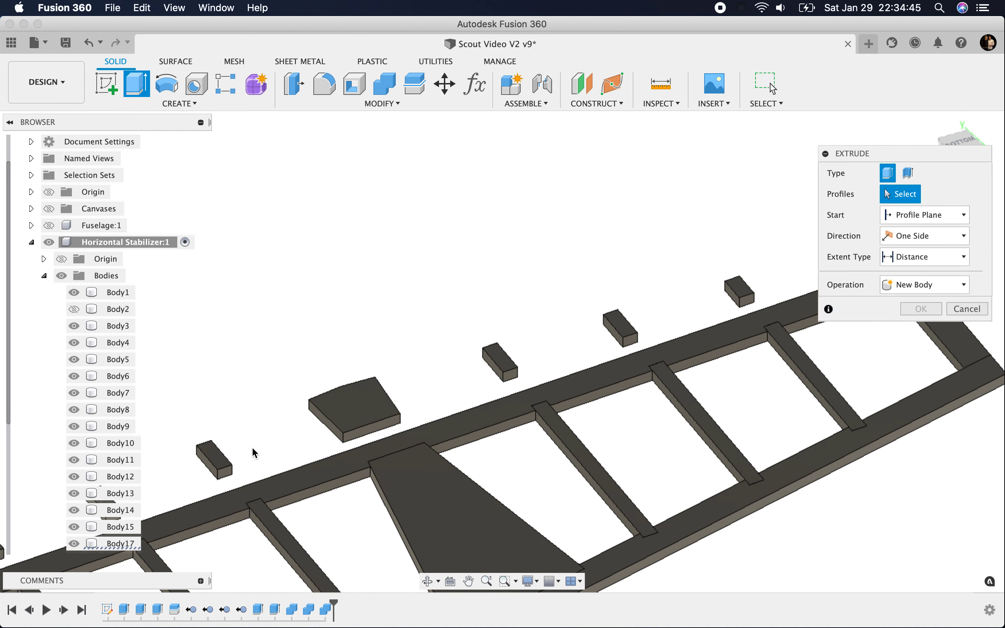
pyautogui.click(223, 474)
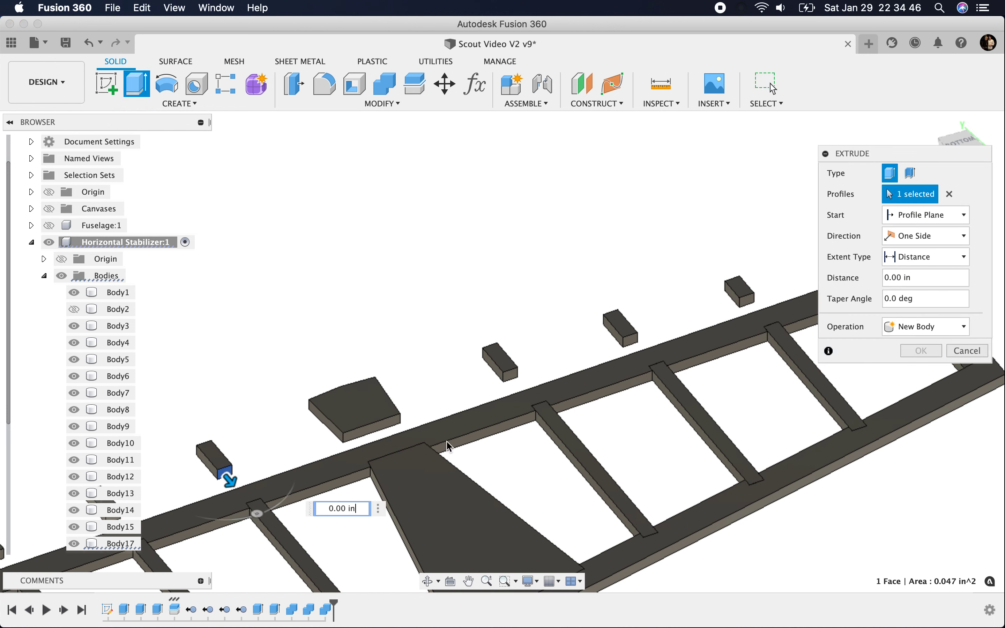
pyautogui.click(507, 376)
pyautogui.write('.125')
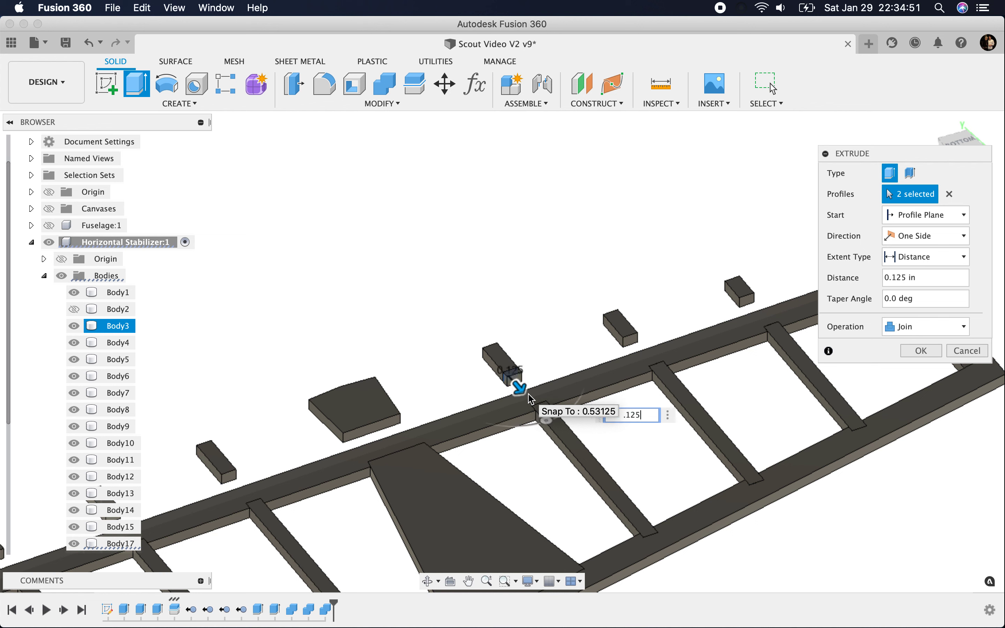
pyautogui.press('Return')
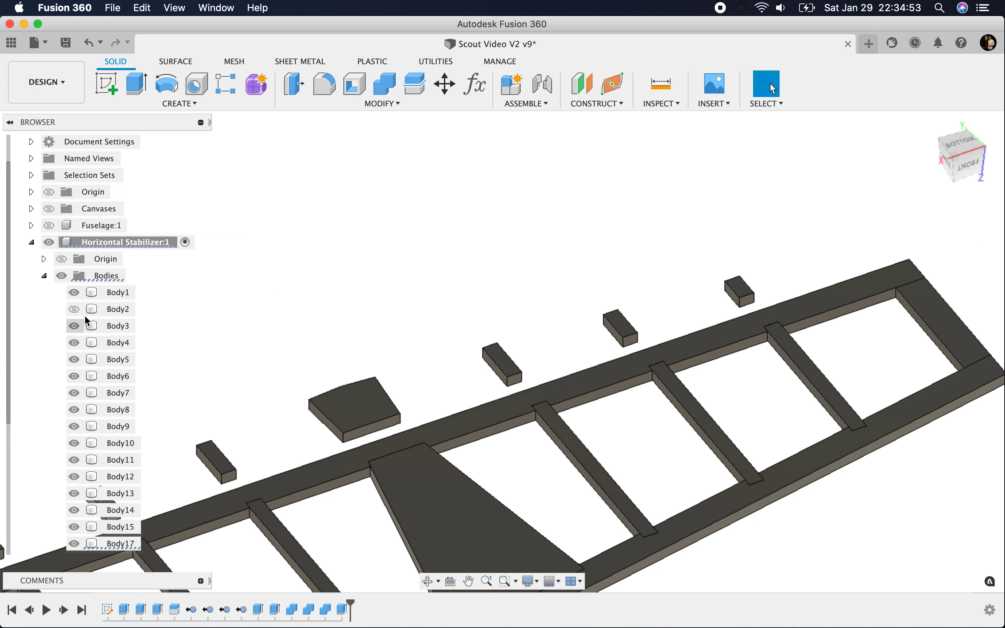
# Step: Show Body2 and cut it with the two lengthened short ribs, using Combine with the tools kept
pyautogui.click(74, 310)
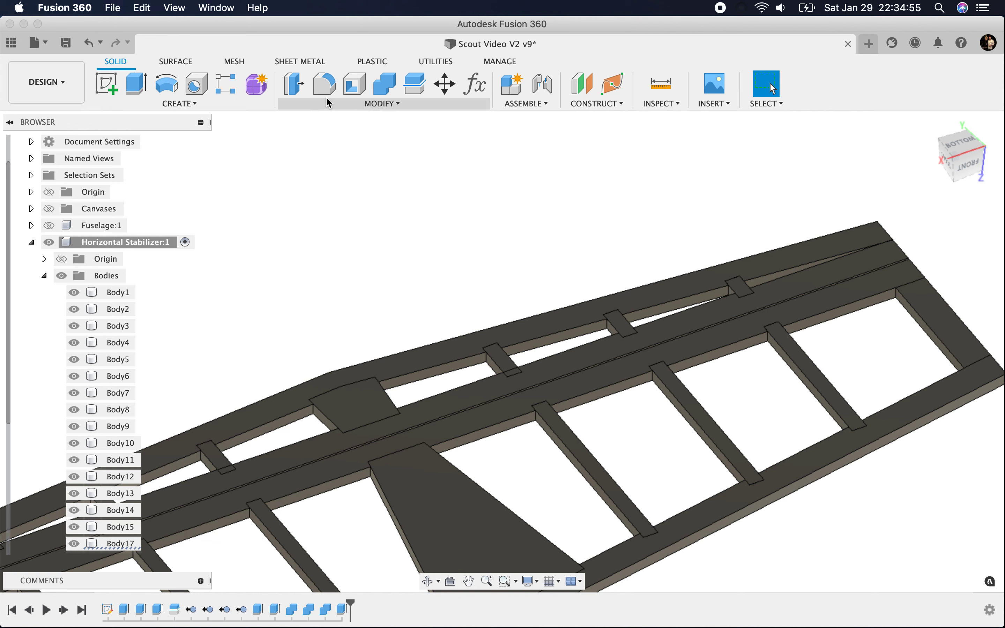
pyautogui.click(385, 84)
pyautogui.click(279, 419)
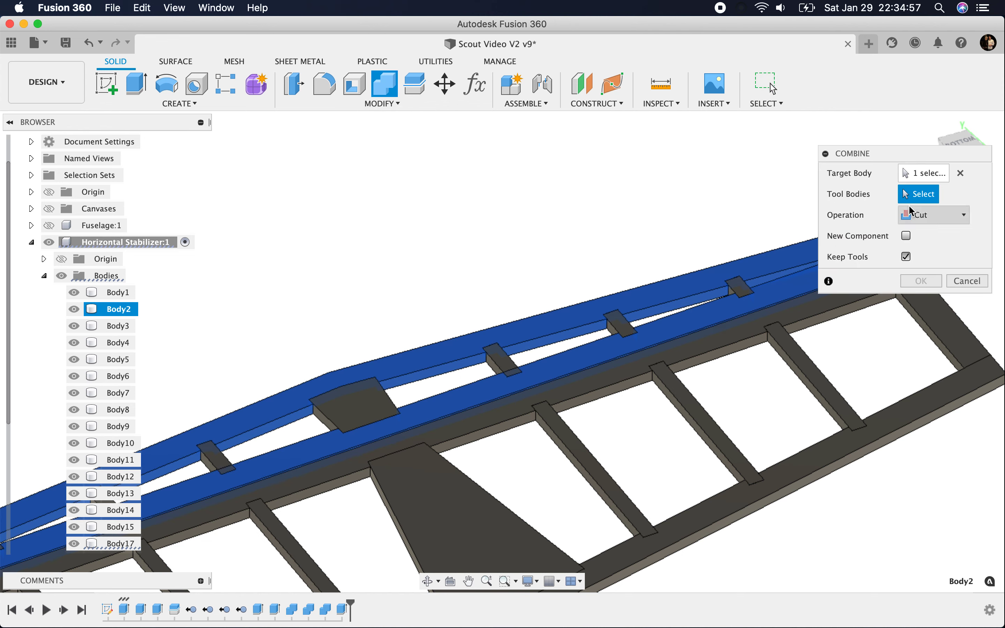
pyautogui.click(216, 461)
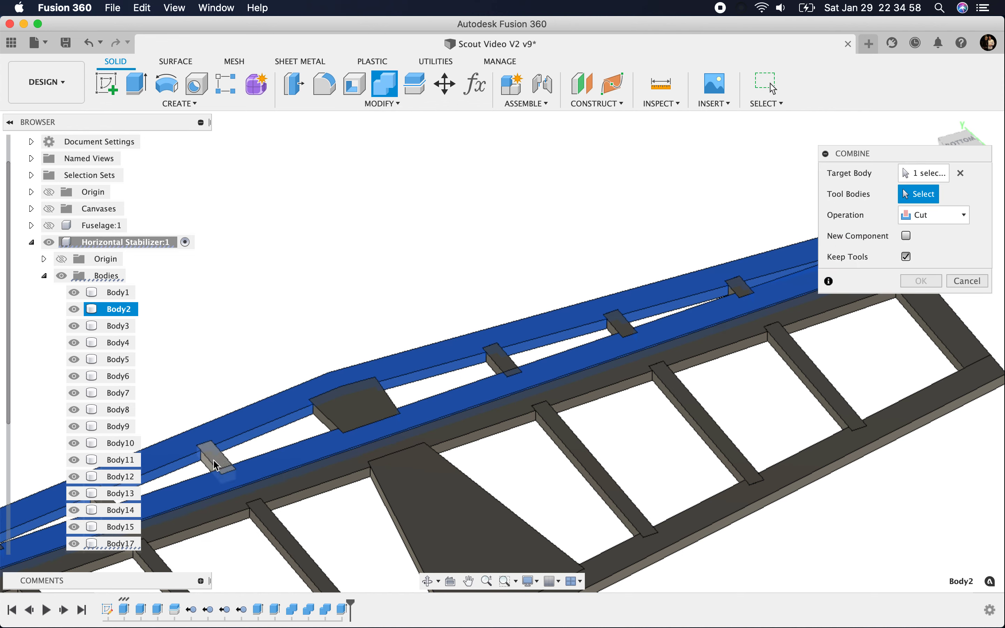
pyautogui.click(502, 369)
pyautogui.press('Return')
pyautogui.scroll(-5, 345, 270)
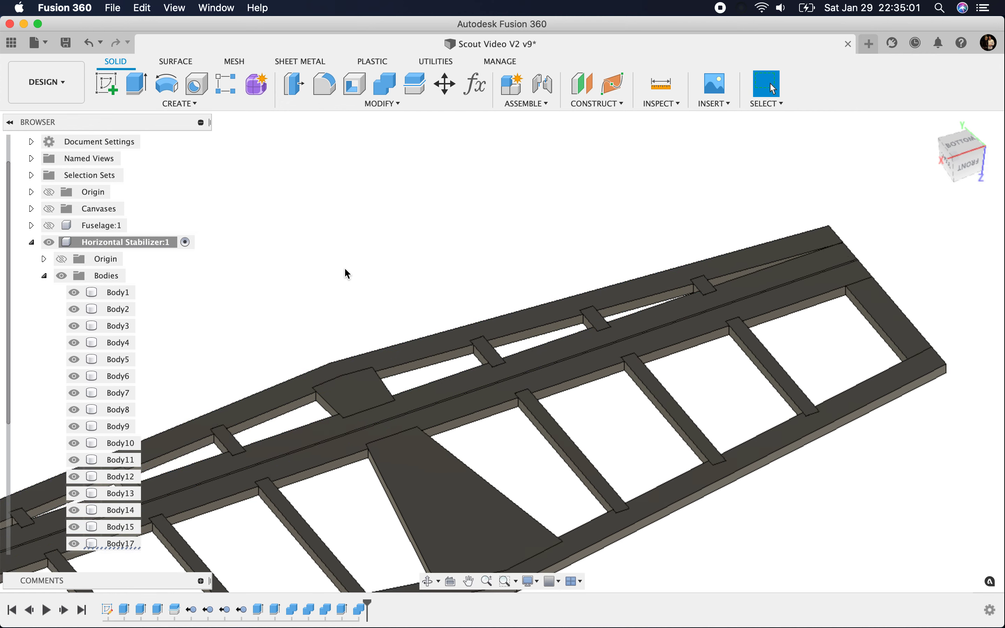
# Step: Show Sketch1, compare the stabilizer bodies with it from below and in the home view, and hide the sketch again
pyautogui.moveTo(954, 168)
pyautogui.mouseDown()
pyautogui.moveTo(844, 184)
pyautogui.moveTo(767, 159)
pyautogui.moveTo(516, 203)
pyautogui.mouseUp()
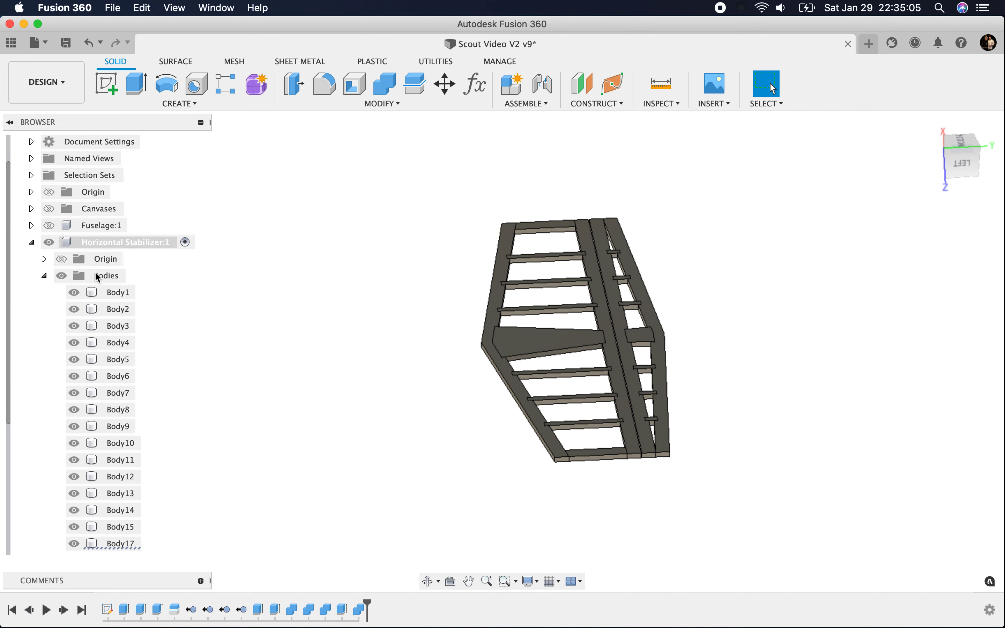
pyautogui.click(44, 276)
pyautogui.click(74, 327)
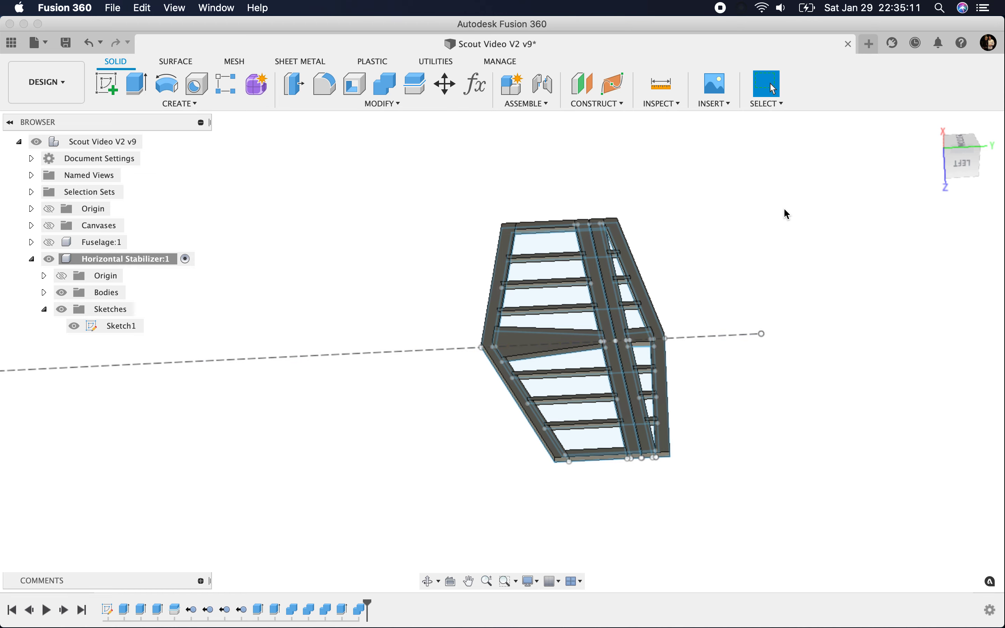
pyautogui.click(963, 143)
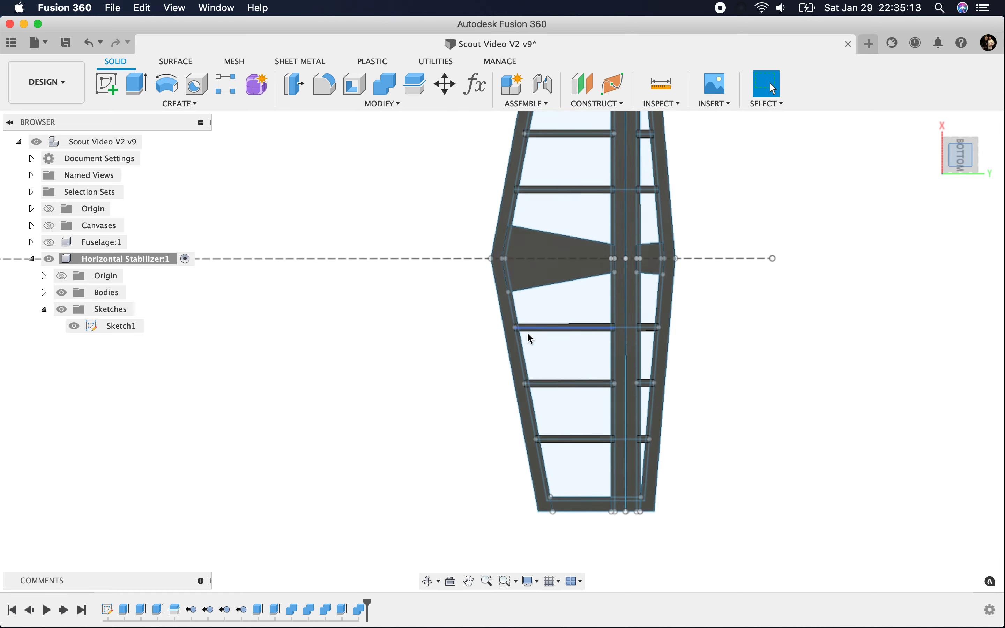
pyautogui.click(931, 124)
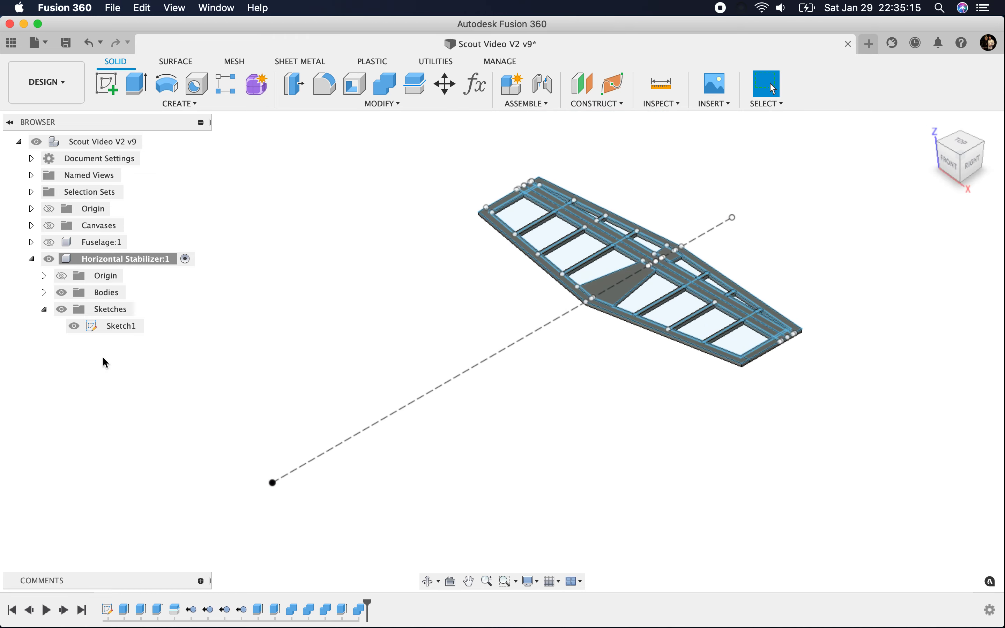
pyautogui.click(74, 327)
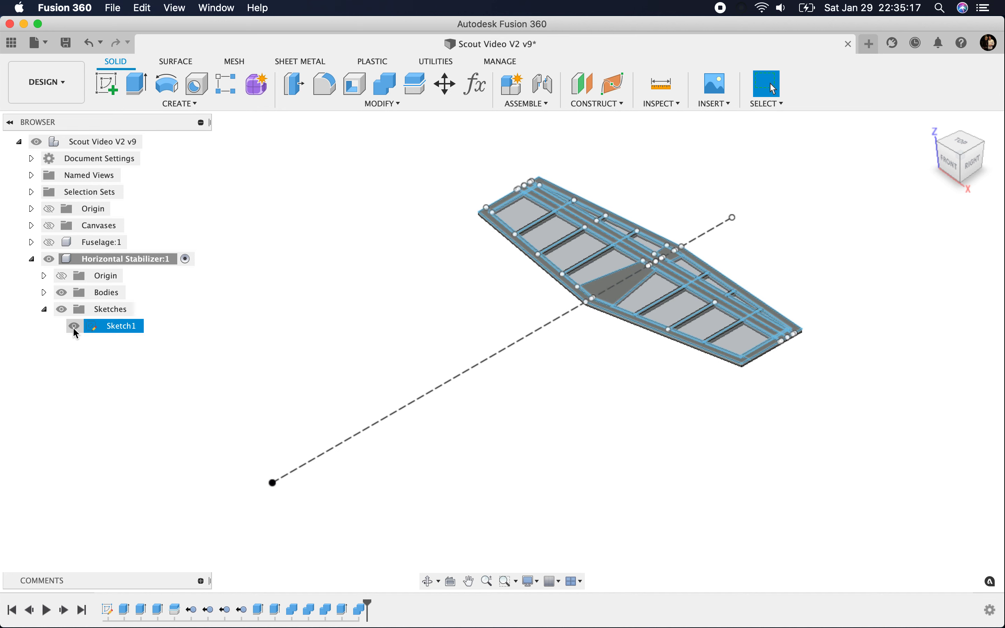
pyautogui.click(74, 327)
# Step: Show the Fuselage component and cut its Top Sheeting with the stabilizer's outer edge Body1 and large centre gusset, keeping the tools
pyautogui.click(50, 242)
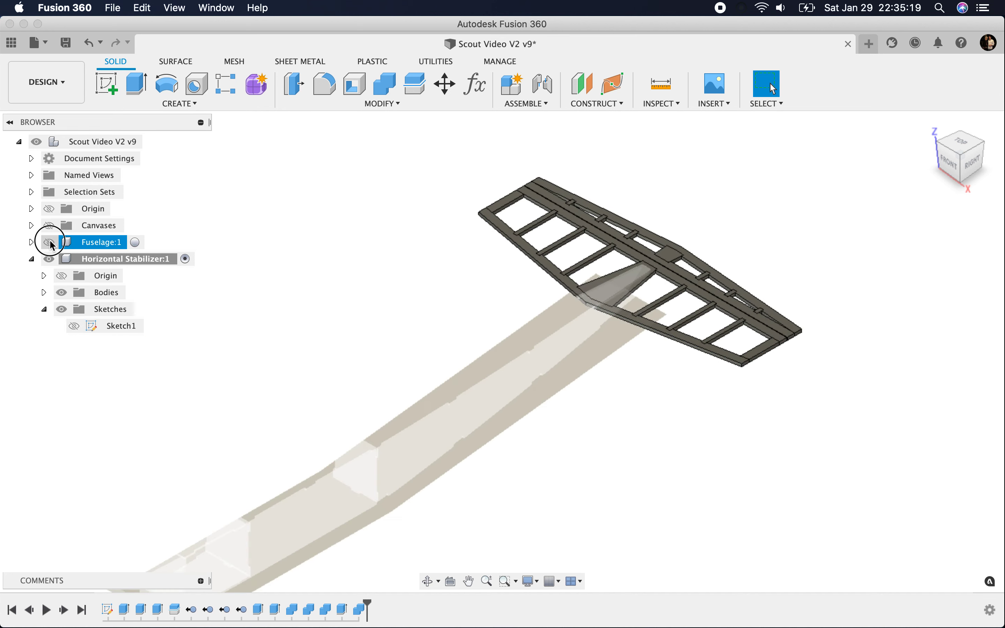
pyautogui.moveTo(959, 157)
pyautogui.mouseDown()
pyautogui.moveTo(902, 144)
pyautogui.moveTo(916, 157)
pyautogui.mouseUp()
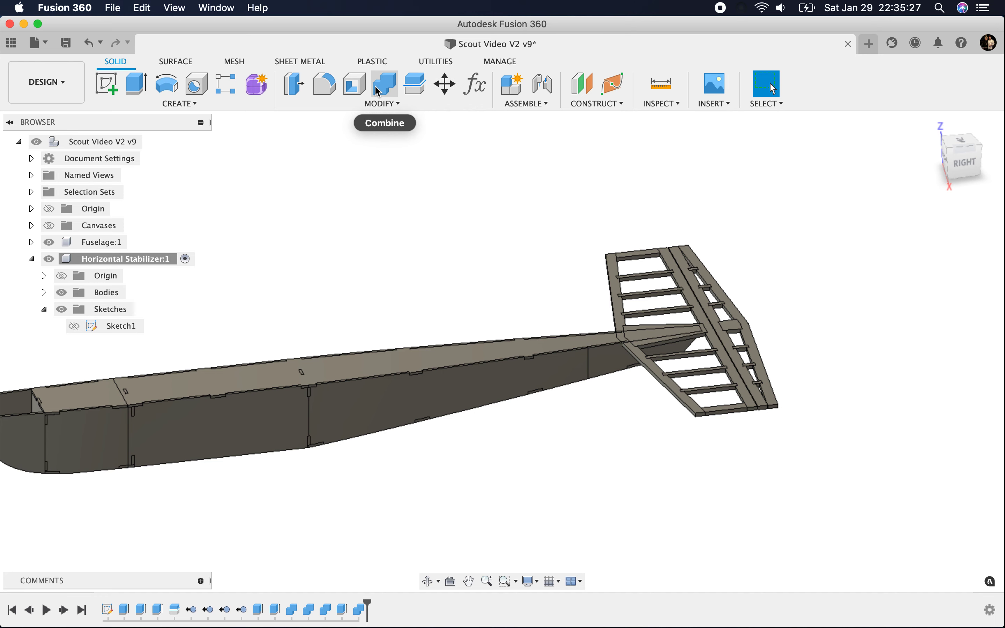
pyautogui.click(385, 83)
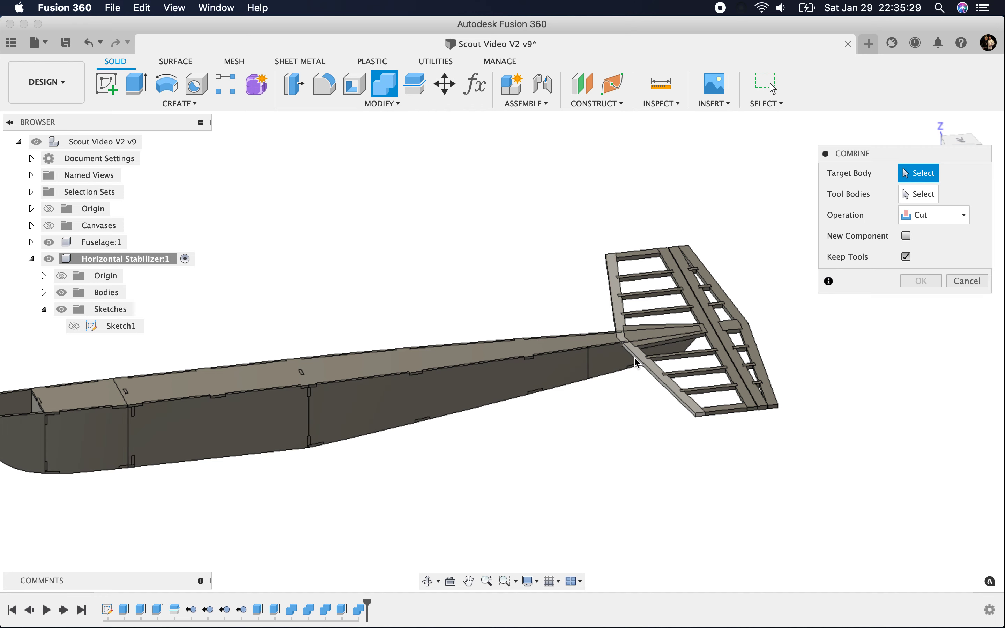
pyautogui.scroll(5, 612, 356)
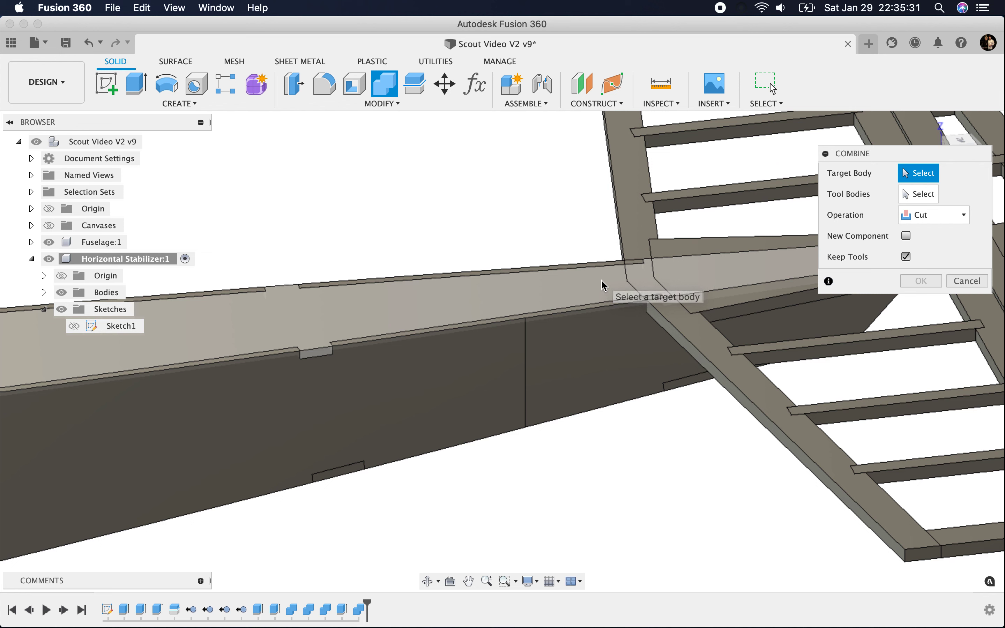
pyautogui.click(602, 286)
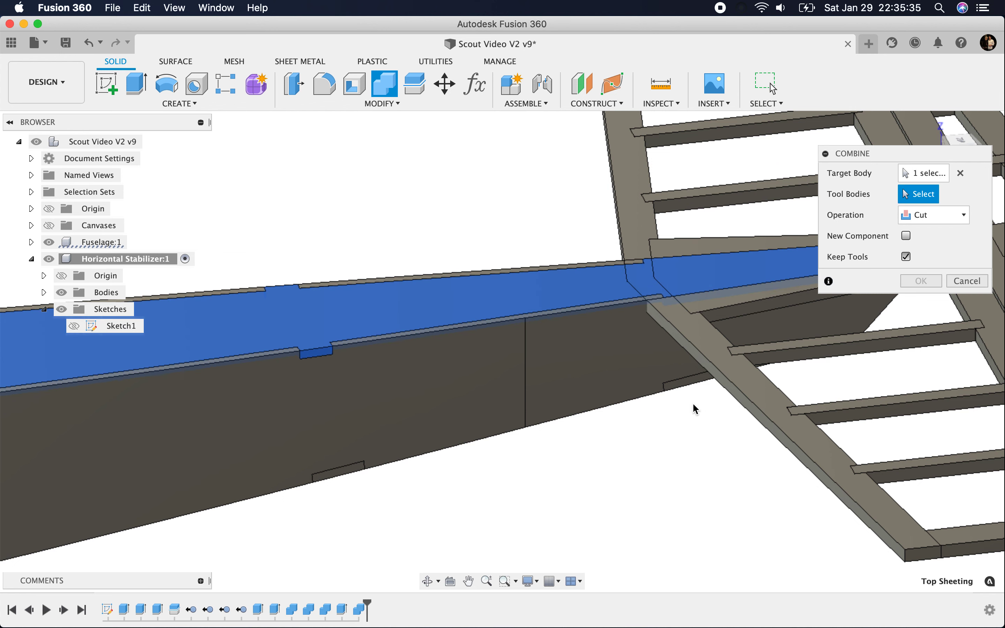
pyautogui.click(689, 337)
pyautogui.click(712, 297)
pyautogui.keyDown('shift'); pyautogui.moveTo(713, 297); pyautogui.dragTo(376, 337, button='middle'); pyautogui.keyUp('shift')
pyautogui.scroll(-2, 373, 333)
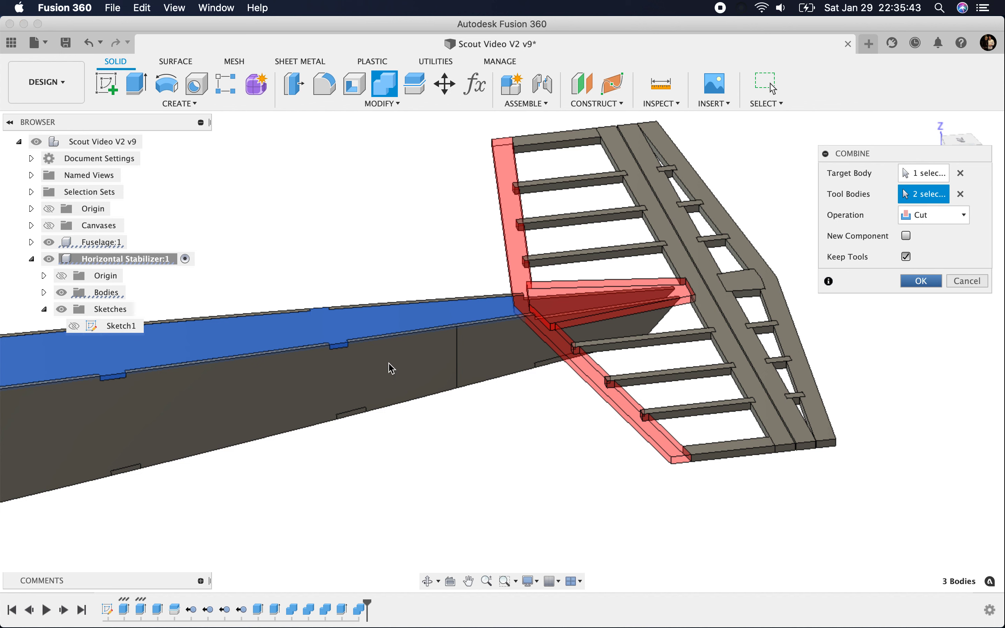
pyautogui.press('Return')
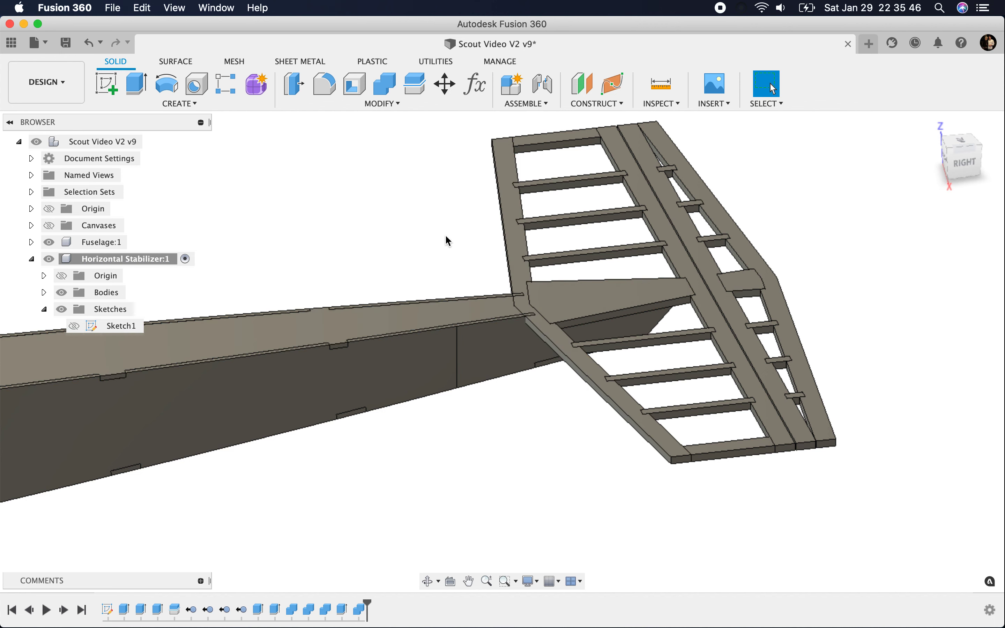
# Step: Cut the fuselage's Left Side with the stabilizer's outer edge Body1 and large centre gusset, using Combine with the tools kept
pyautogui.click(389, 85)
pyautogui.click(502, 366)
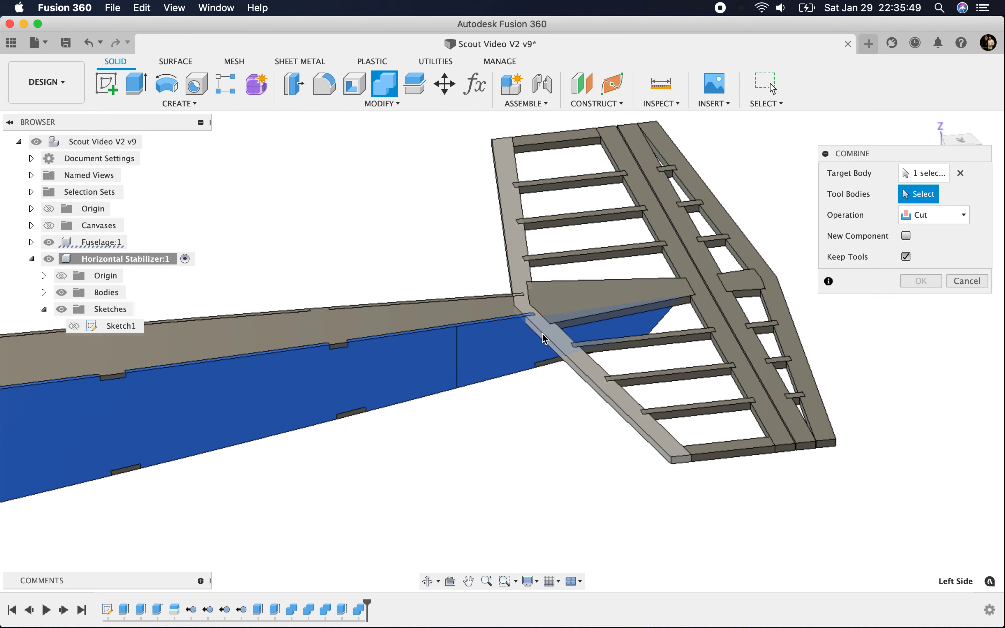
pyautogui.click(546, 339)
pyautogui.click(587, 301)
pyautogui.click(921, 281)
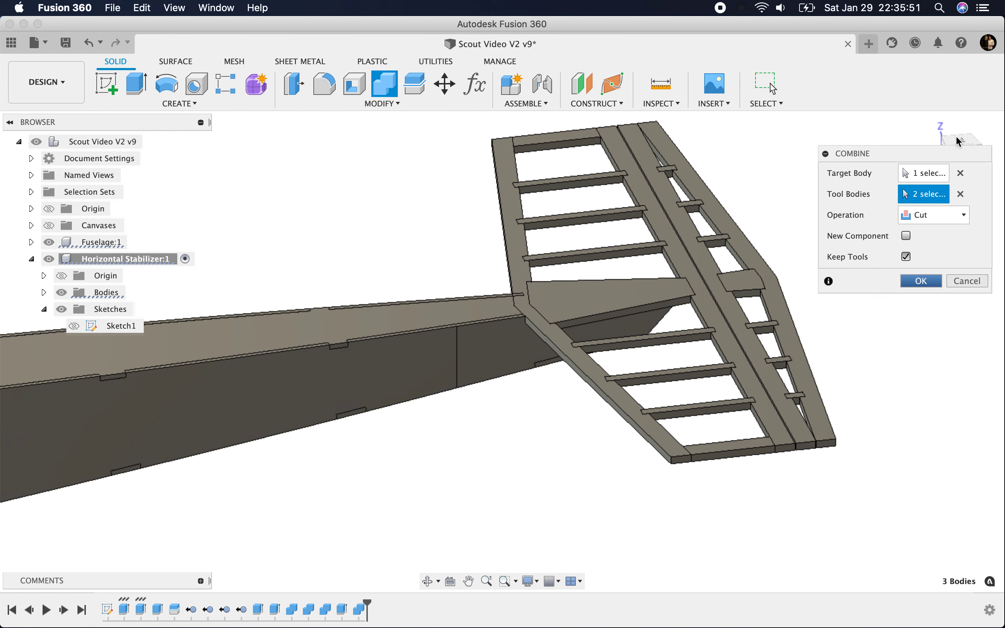
# Step: Cut the fuselage side opposite Left Side with the same edge and gusset, tools kept, and hide the Horizontal Stabilizer to inspect the tail cutout
pyautogui.keyDown('shift'); pyautogui.moveTo(958, 146); pyautogui.dragTo(548, 155, button='middle'); pyautogui.keyUp('shift')
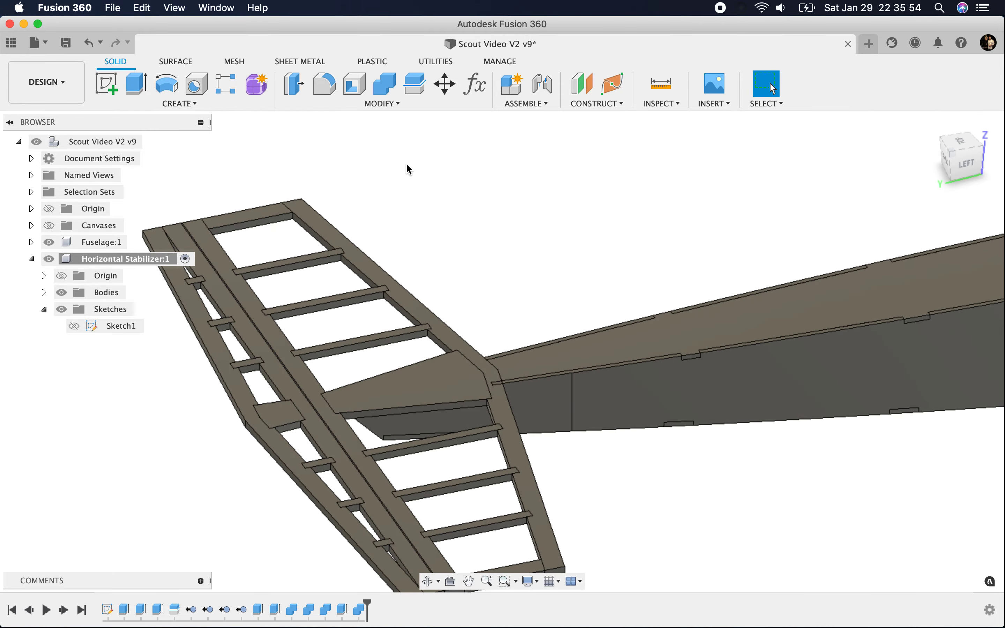
pyautogui.click(378, 88)
pyautogui.click(506, 412)
pyautogui.click(496, 416)
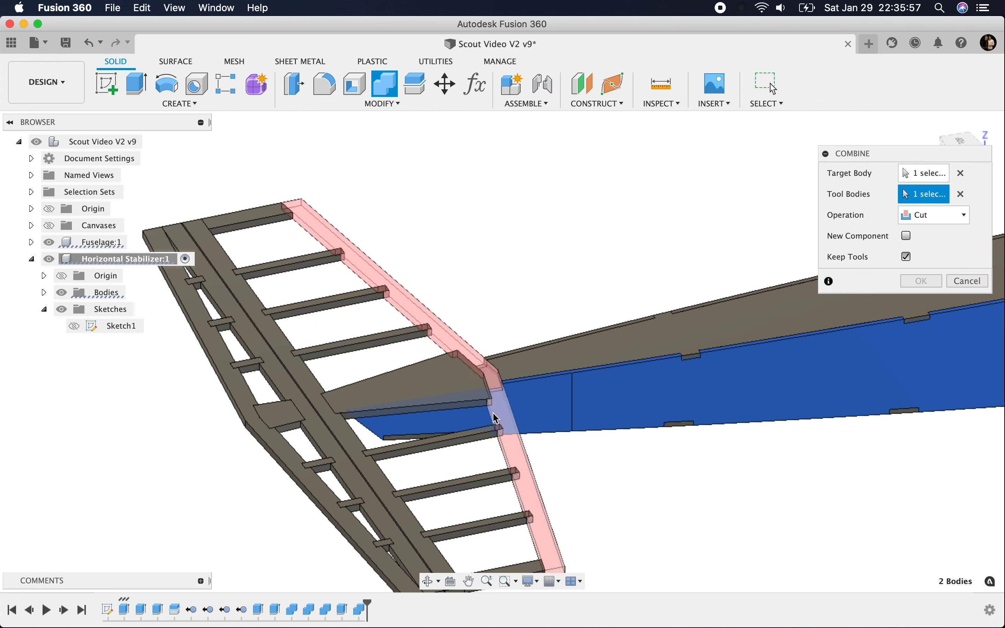
pyautogui.click(437, 404)
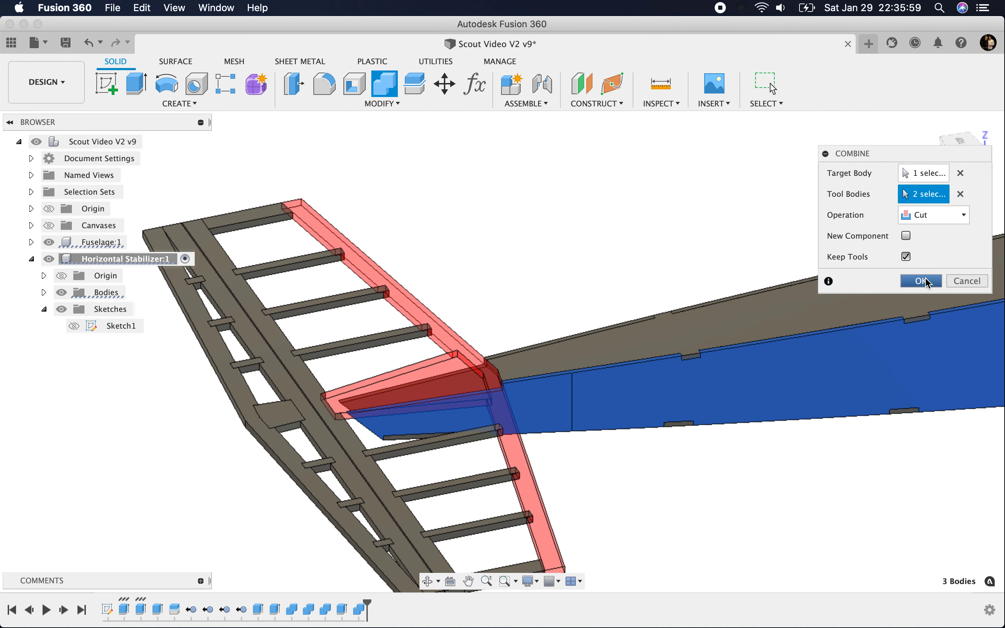
pyautogui.click(927, 282)
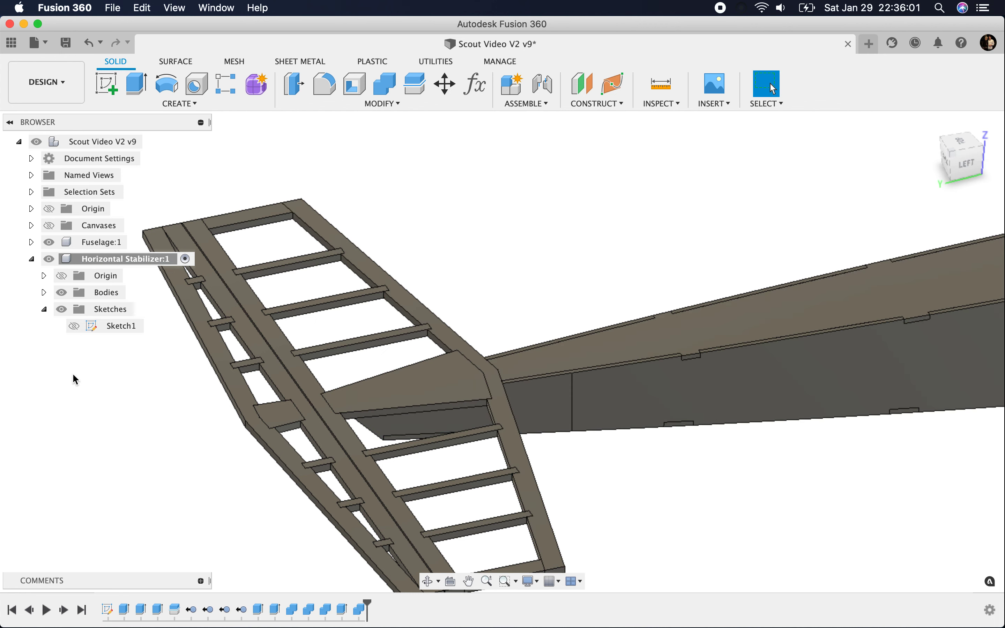
pyautogui.click(48, 259)
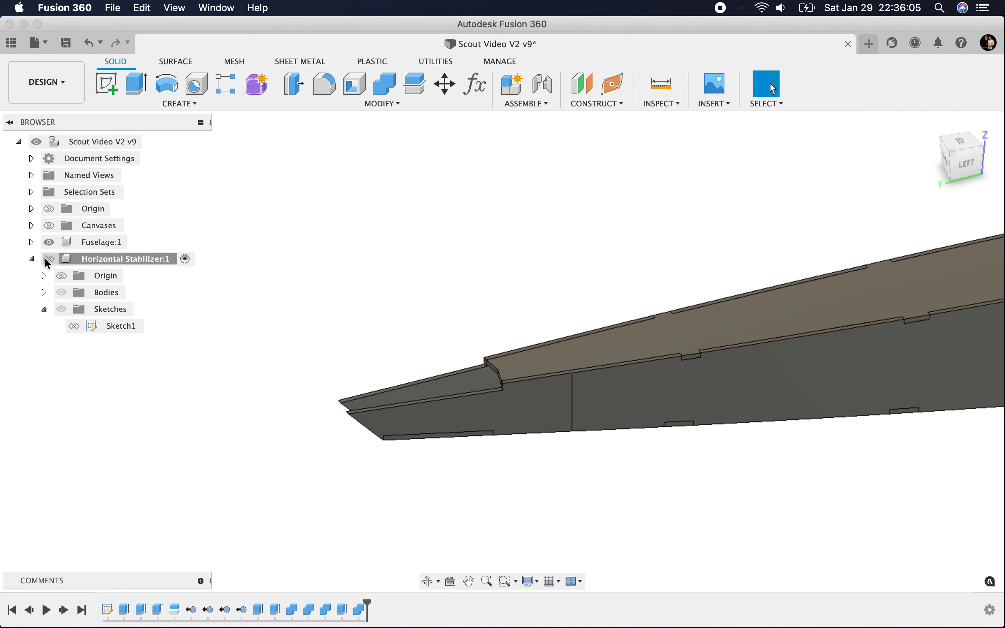
pyautogui.scroll(5, 499, 374)
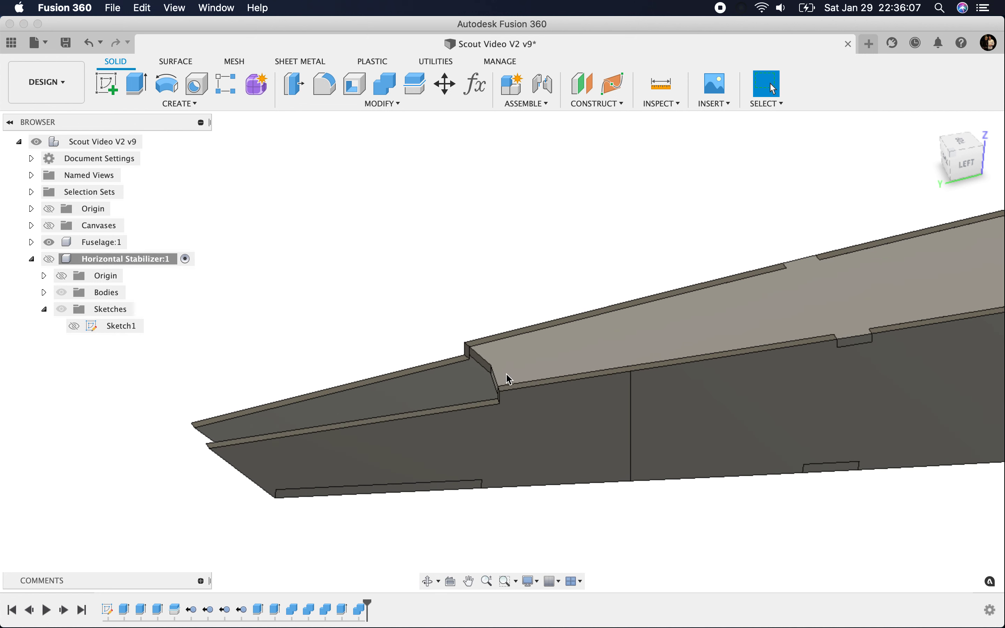
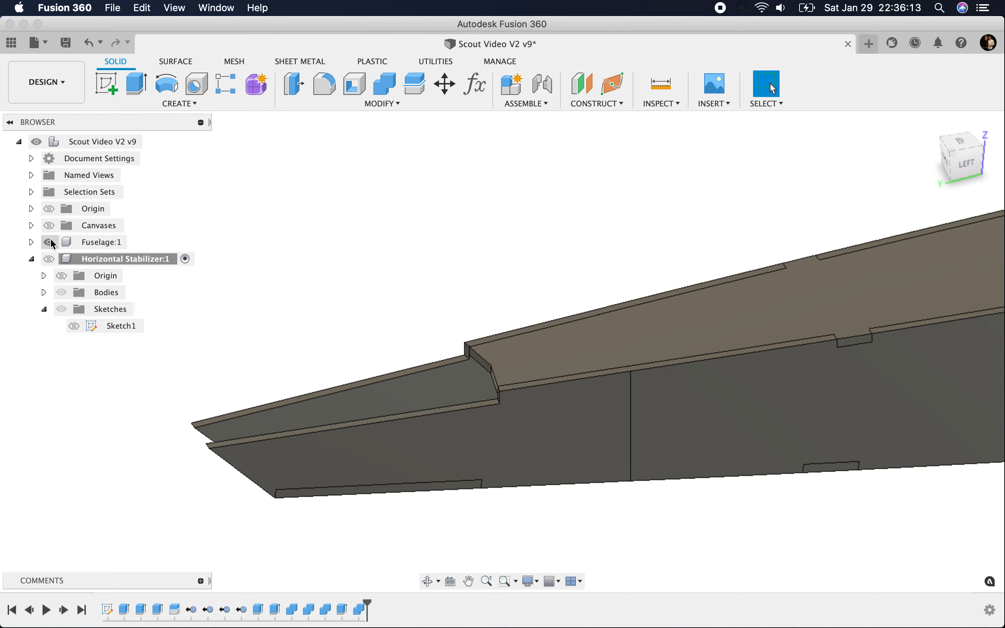
# Step: Show the Horizontal Stabilizer component again and hide the Fuselage so the stabilizer stands alone
pyautogui.click(49, 259)
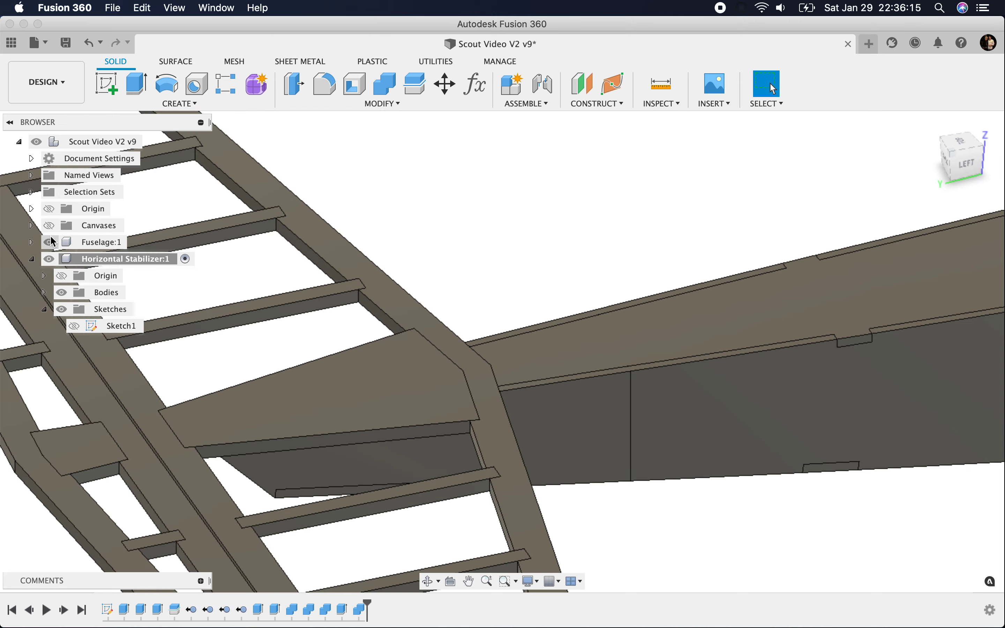
pyautogui.click(50, 245)
pyautogui.click(50, 245)
pyautogui.scroll(-5, 619, 254)
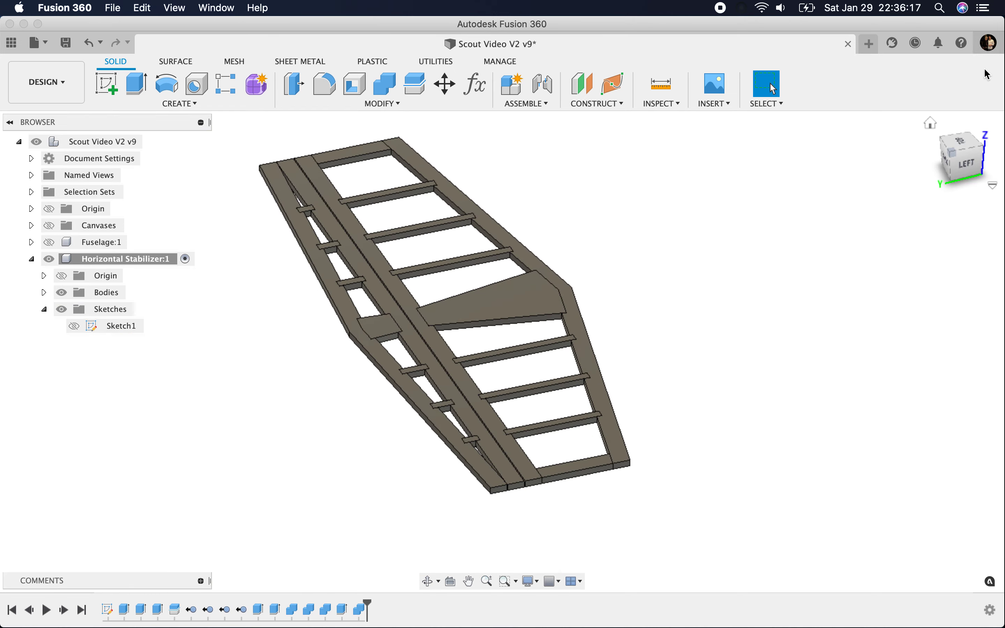
pyautogui.click(963, 146)
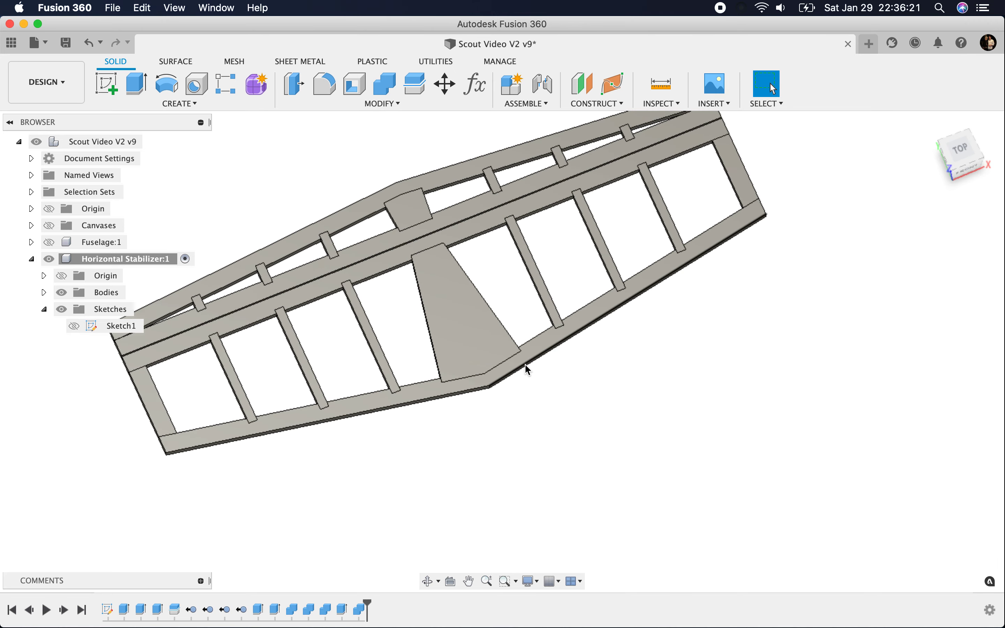
pyautogui.click(74, 326)
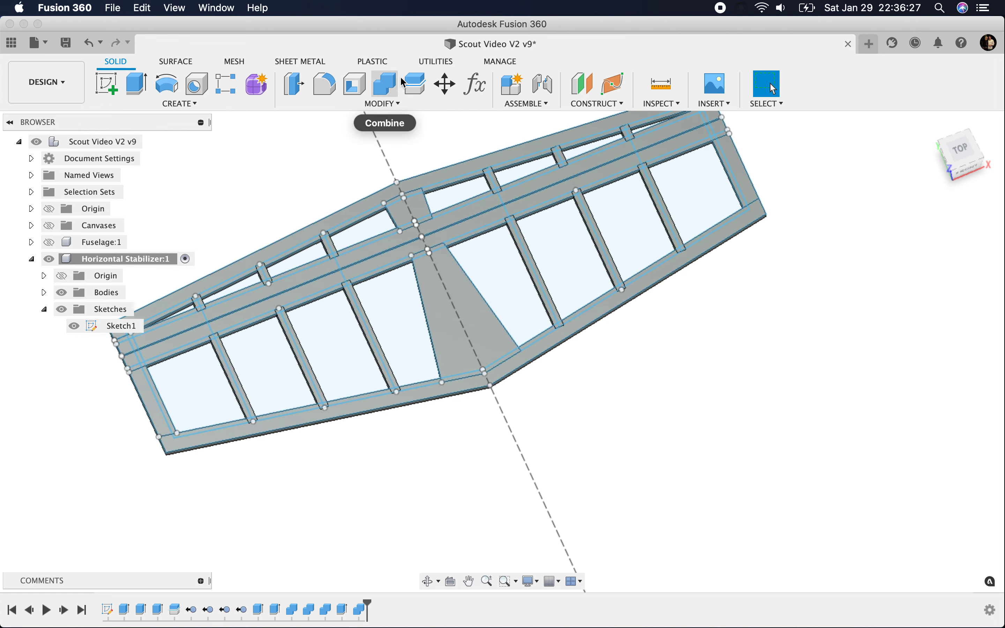
pyautogui.click(415, 83)
pyautogui.click(514, 373)
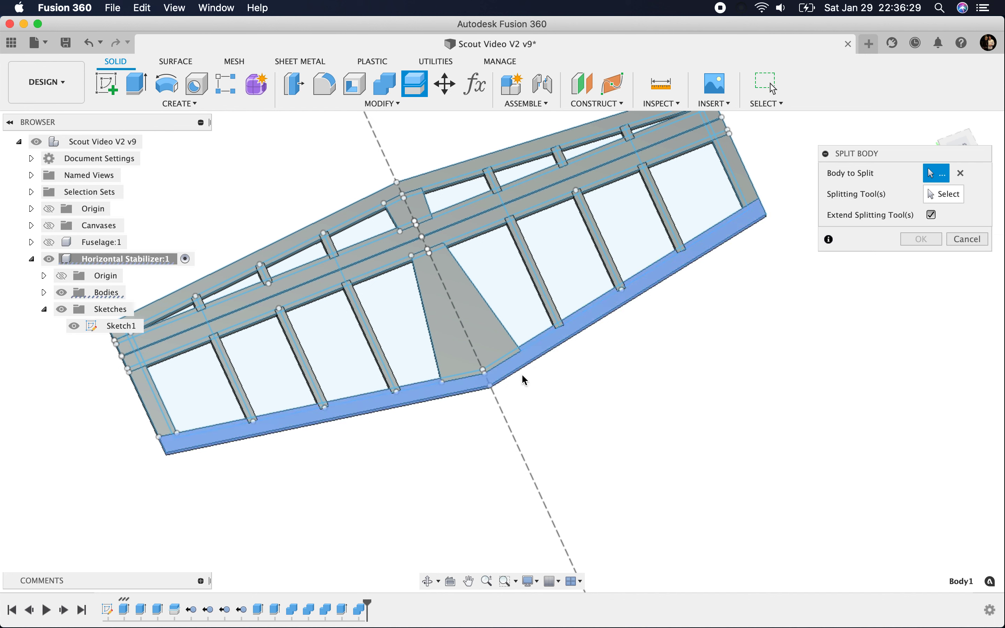
pyautogui.click(429, 188)
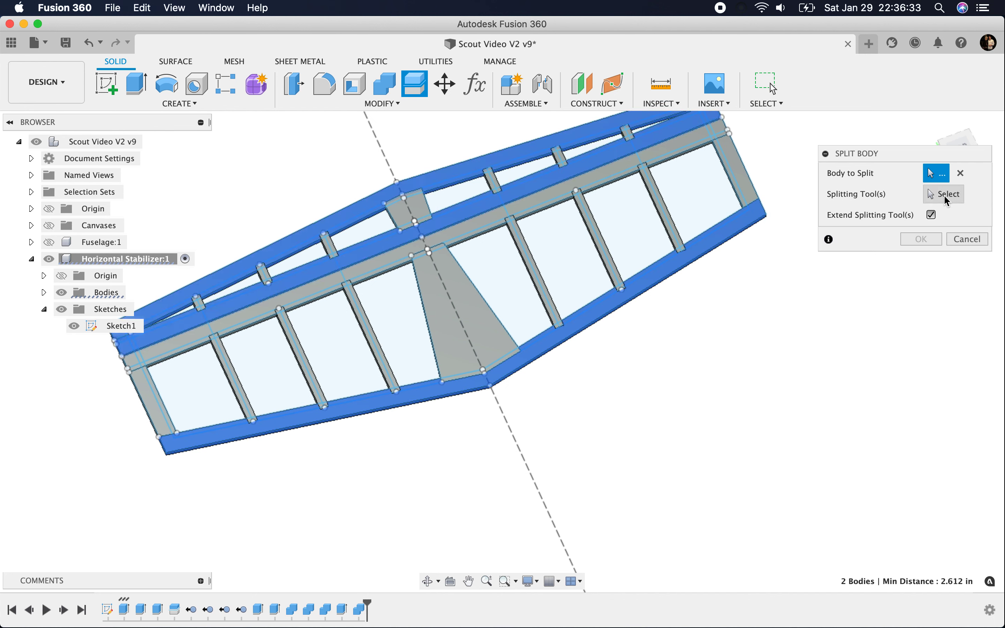
pyautogui.click(420, 187)
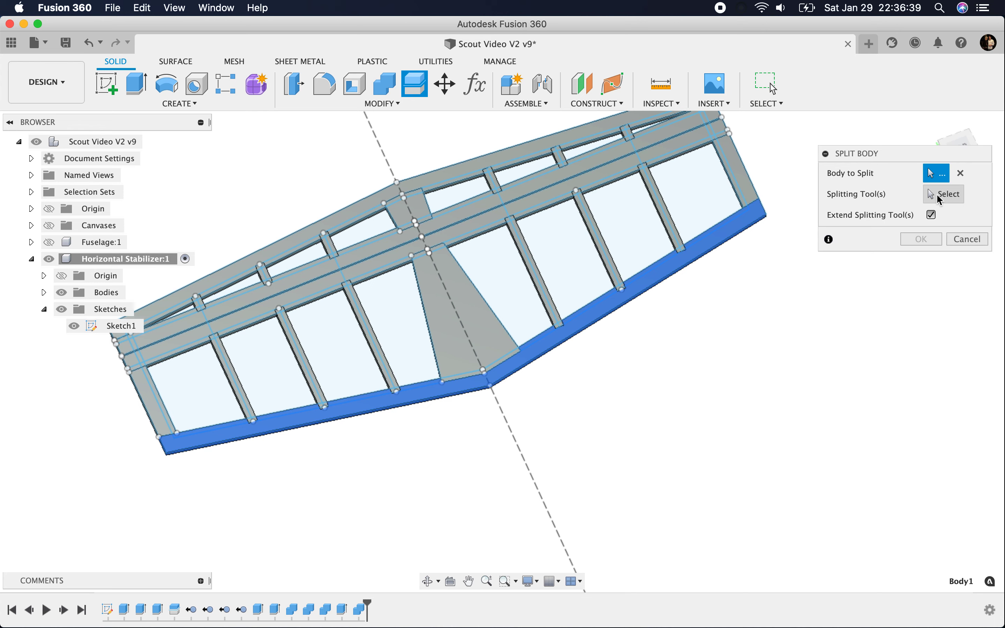
pyautogui.click(962, 240)
pyautogui.moveTo(962, 153); pyautogui.dragTo(727, 137)
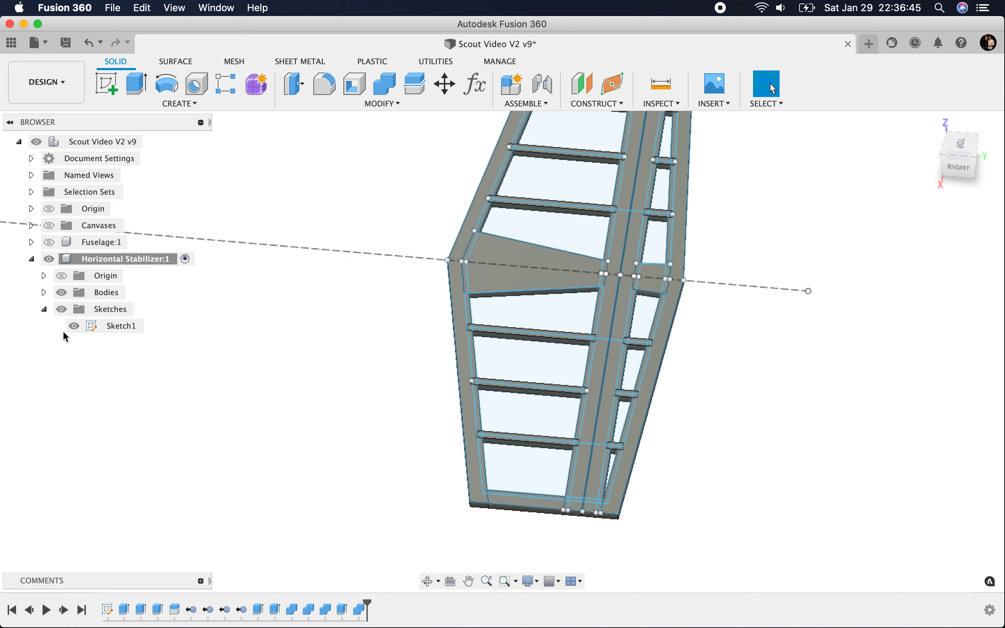
pyautogui.click(74, 326)
# Step: Examine the elevator's trailing edge and spar by selecting the edge, listing the bodies and toggling the visibility of Body2
pyautogui.scroll(5, 615, 478)
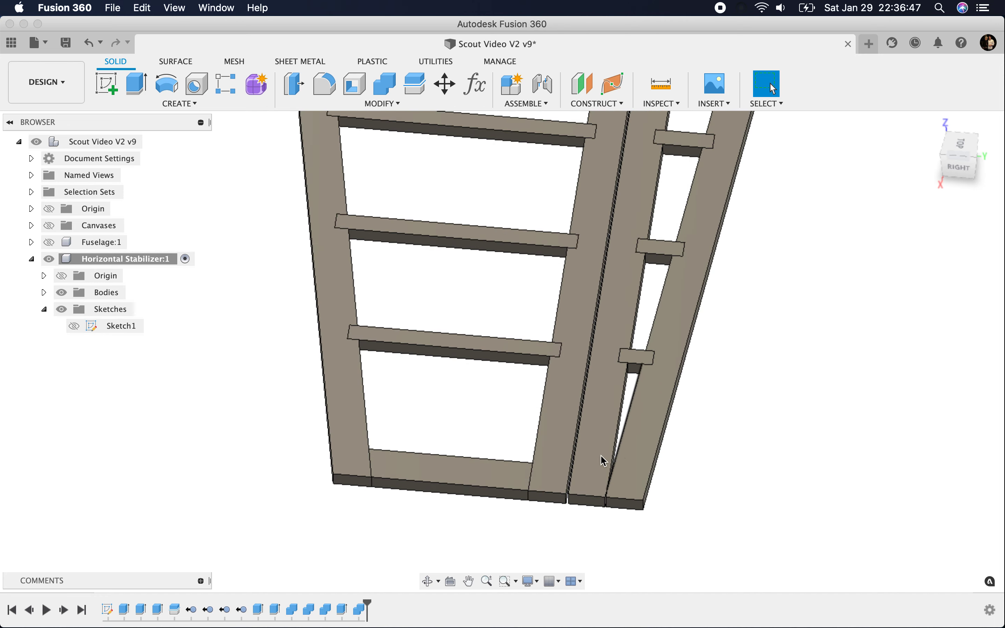
pyautogui.click(629, 482)
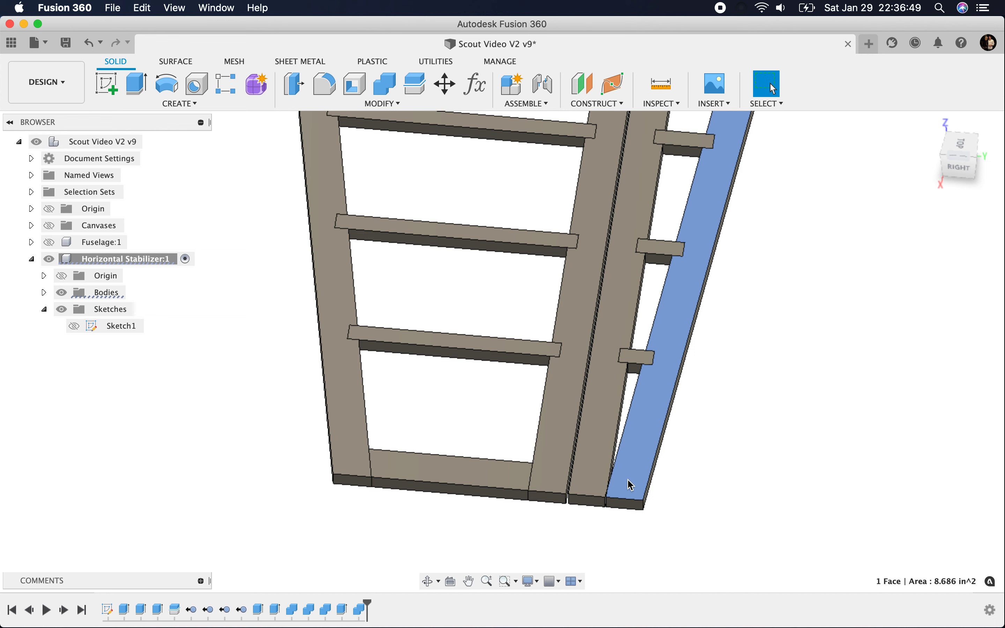
pyautogui.click(44, 292)
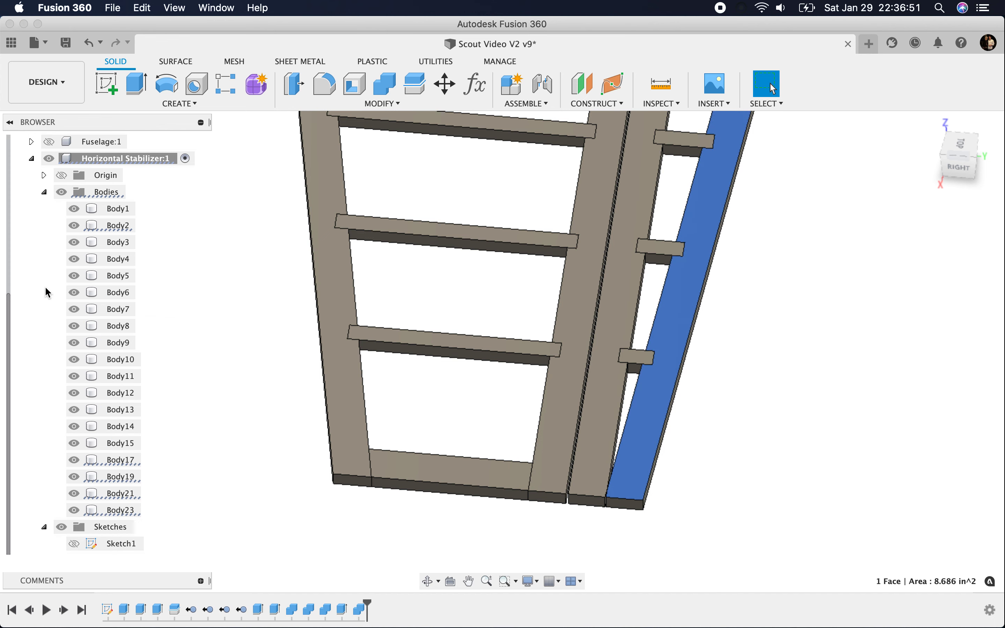
pyautogui.click(74, 226)
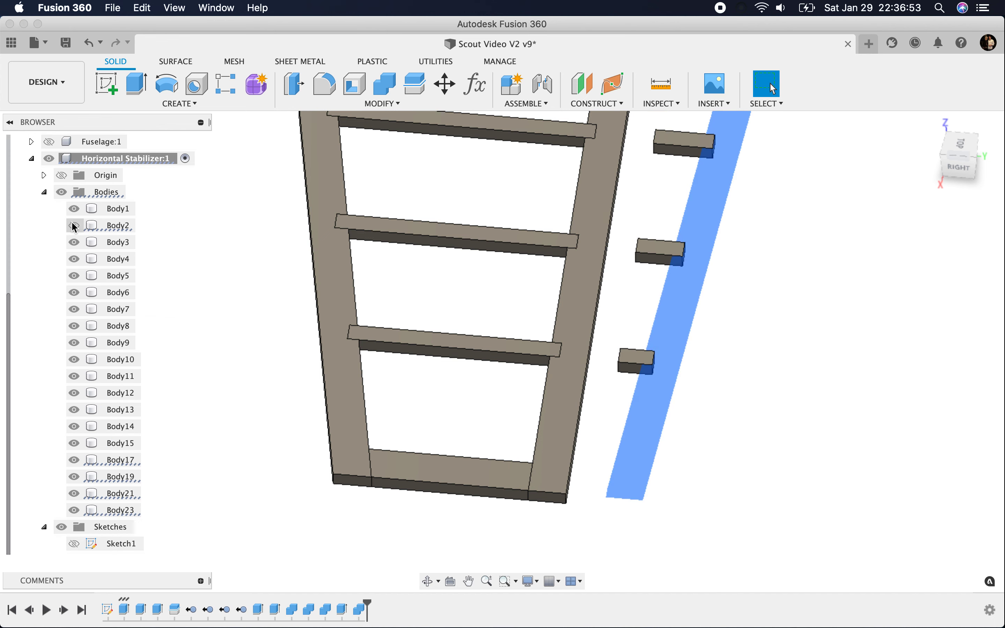
pyautogui.click(74, 226)
pyautogui.click(765, 310)
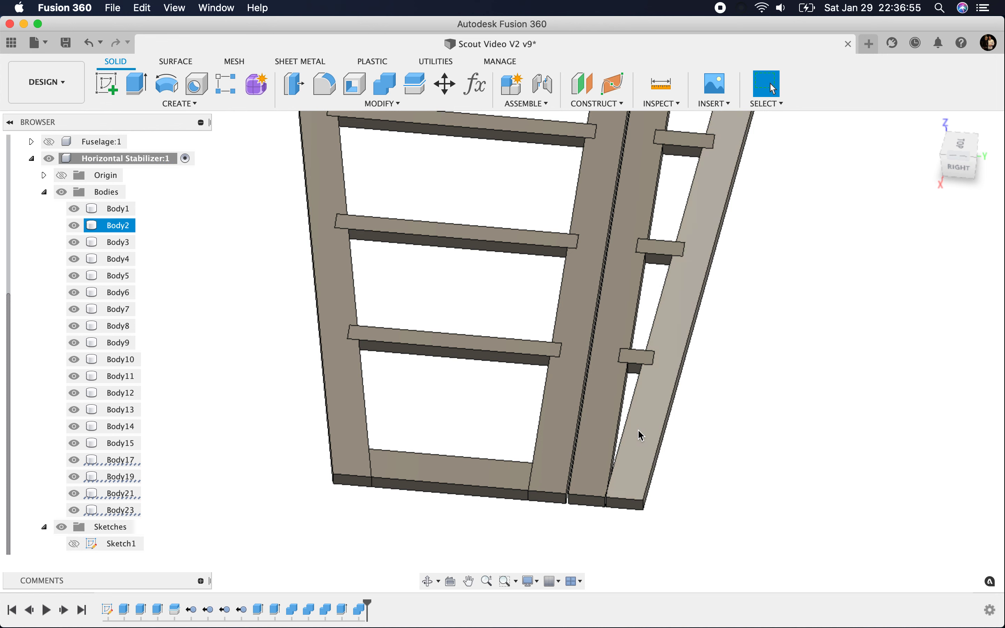
pyautogui.scroll(-5, 673, 431)
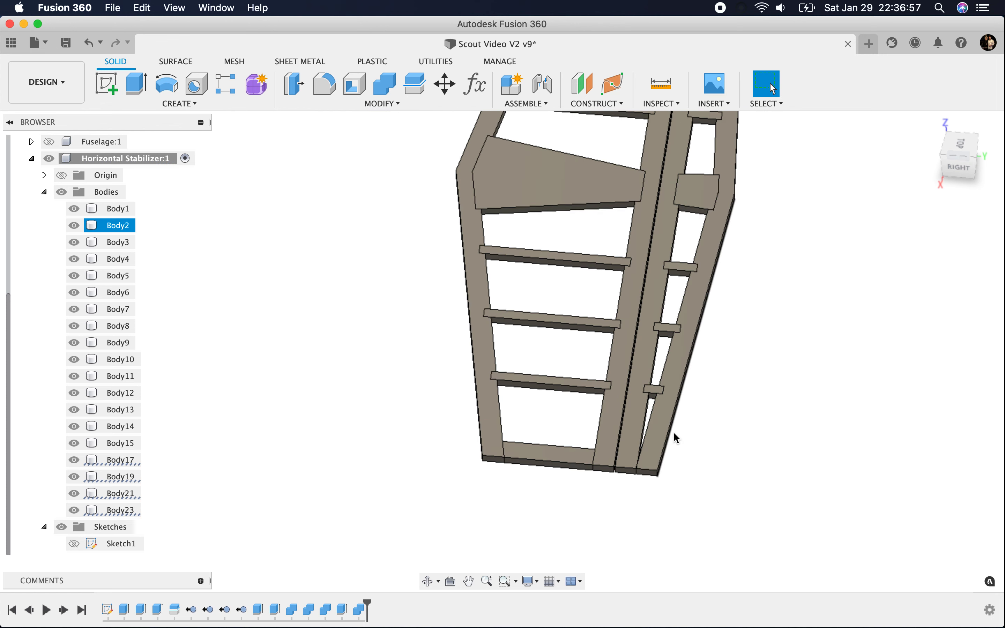
# Step: Create an offset plane at 0.00 in on the elevator spar's inner face, in the narrow opening near the tip
pyautogui.click(582, 84)
pyautogui.moveTo(961, 135); pyautogui.dragTo(907, 129)
pyautogui.scroll(5, 542, 379)
pyautogui.scroll(2, 540, 385)
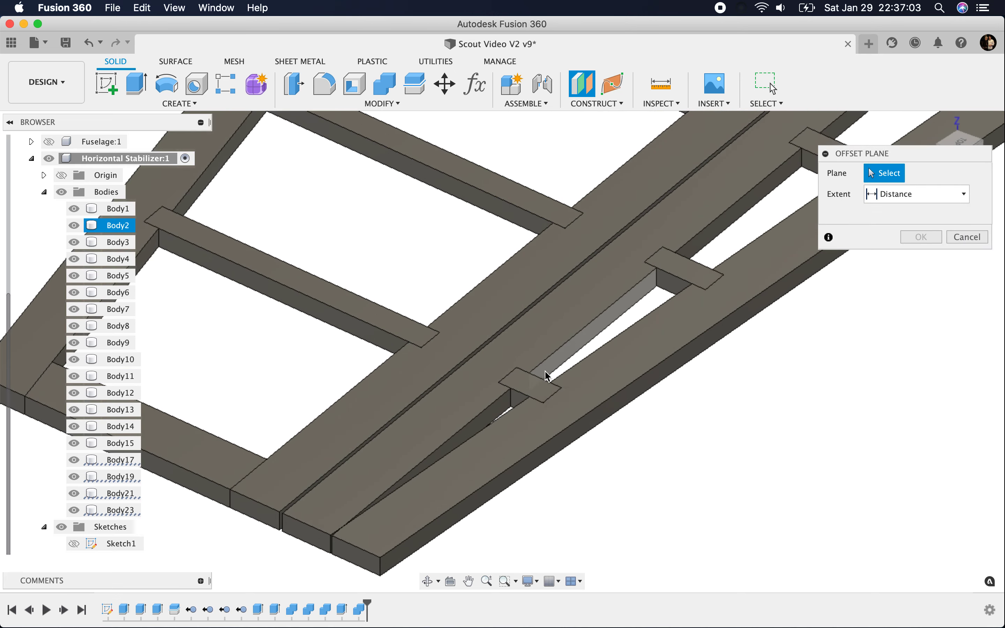
pyautogui.click(480, 426)
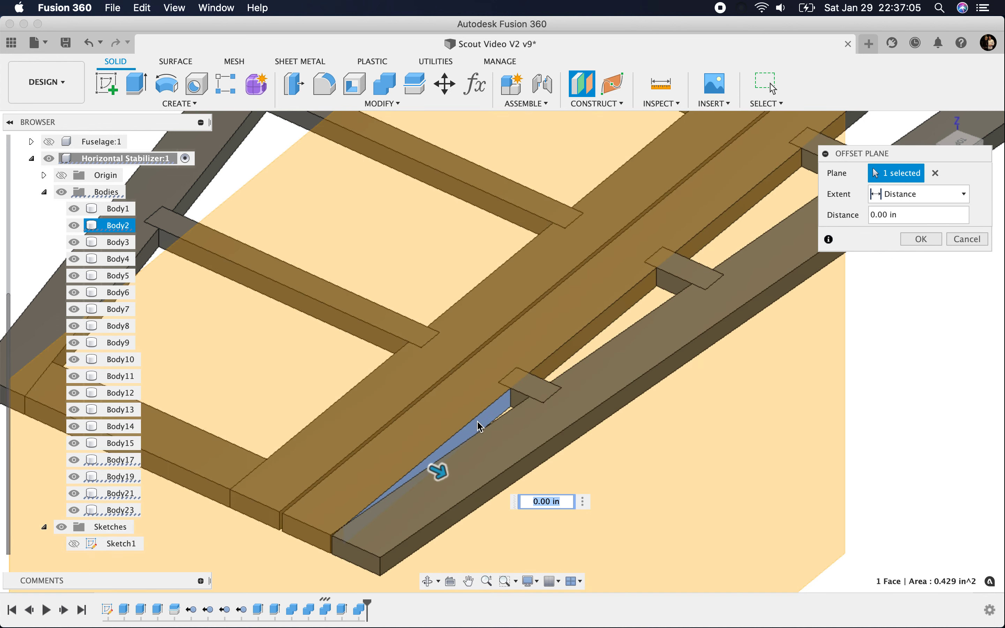
pyautogui.scroll(-4, 857, 318)
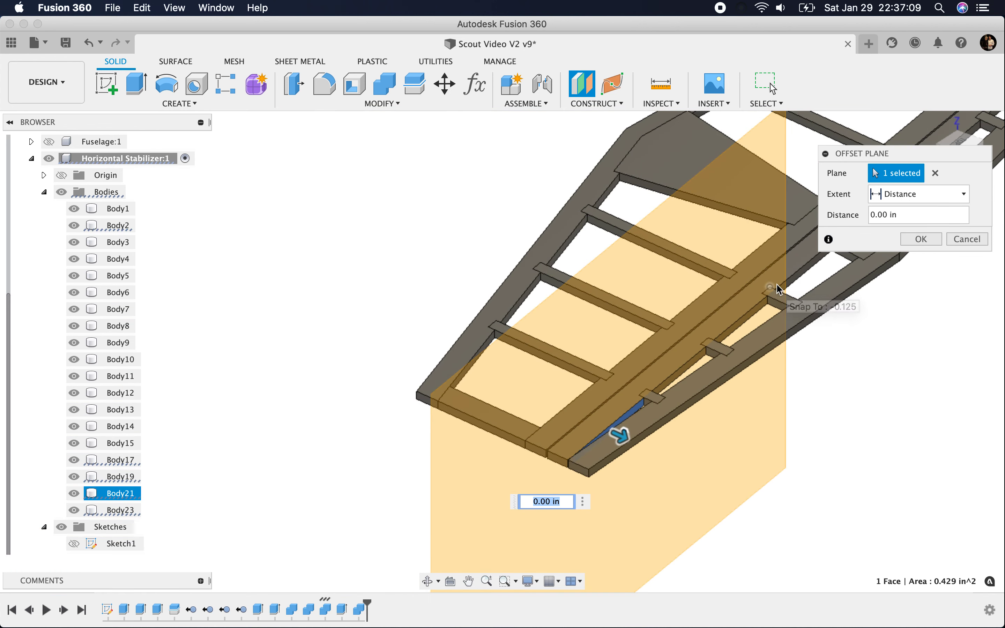
pyautogui.scroll(-4, 388, 452)
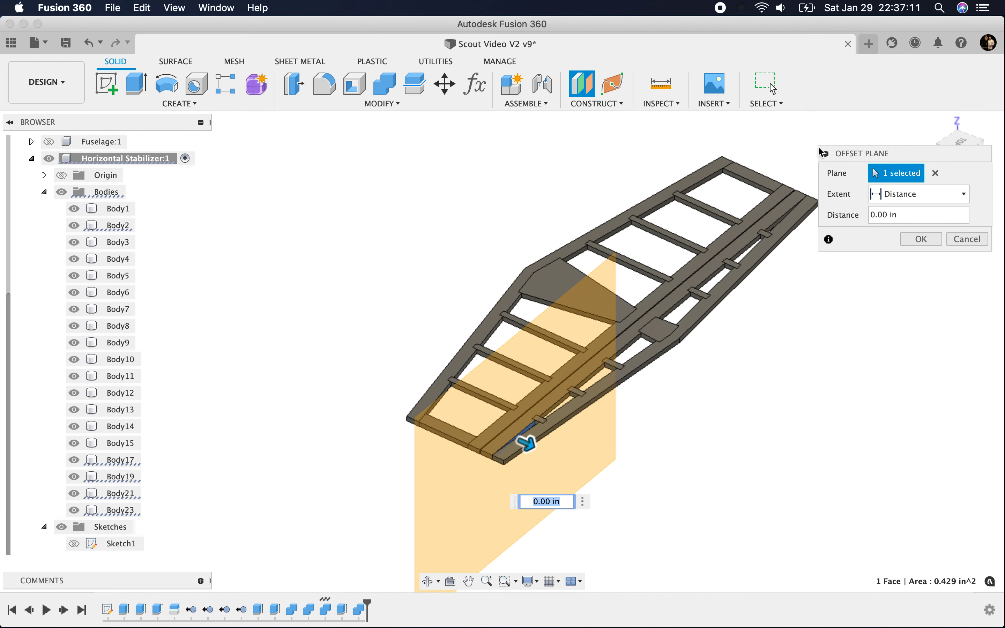
pyautogui.click(921, 240)
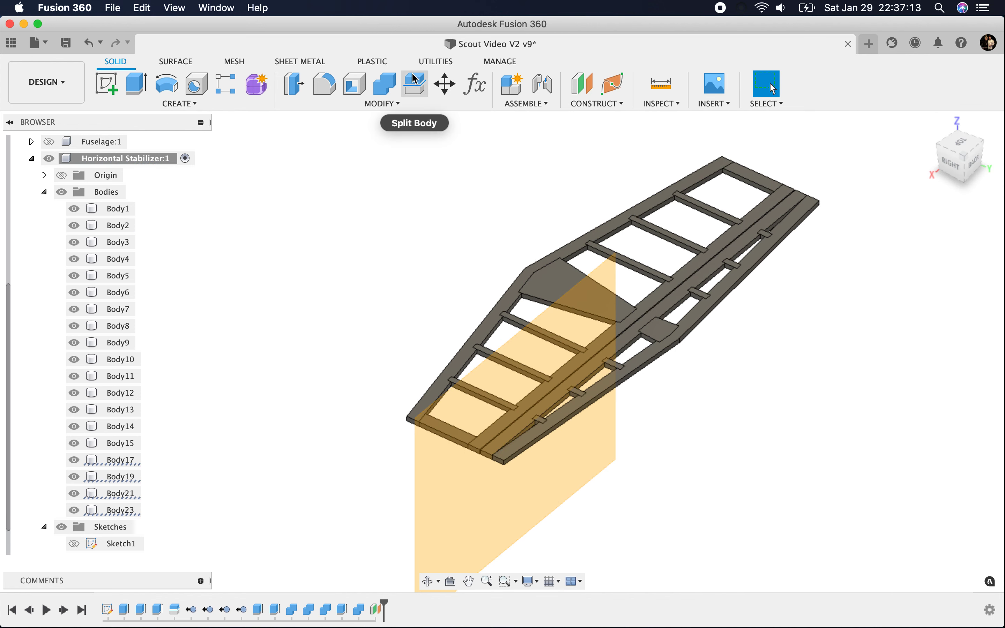
# Step: Split Body2 with the new offset plane to separate the elevator spar from its trailing edge, and hide the Construction folder
pyautogui.click(415, 81)
pyautogui.click(635, 351)
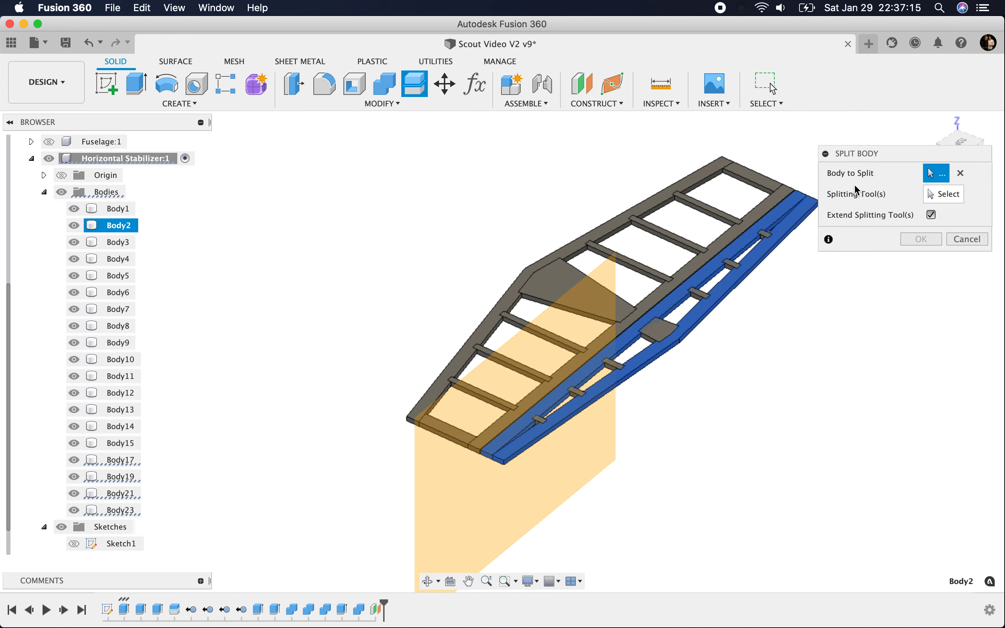
pyautogui.click(944, 193)
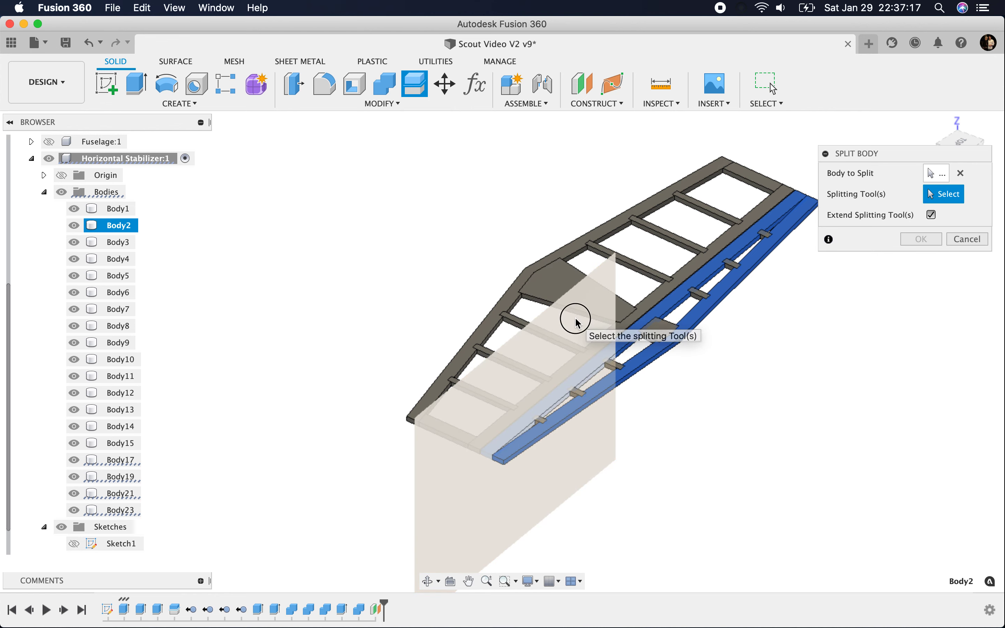
pyautogui.click(578, 323)
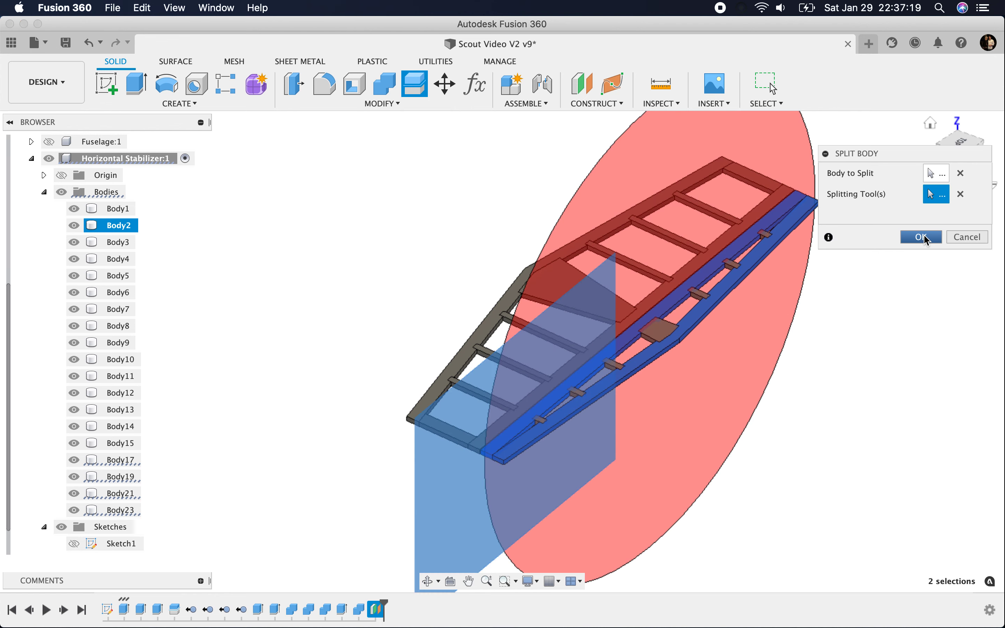
pyautogui.click(925, 238)
pyautogui.scroll(-2, 95, 501)
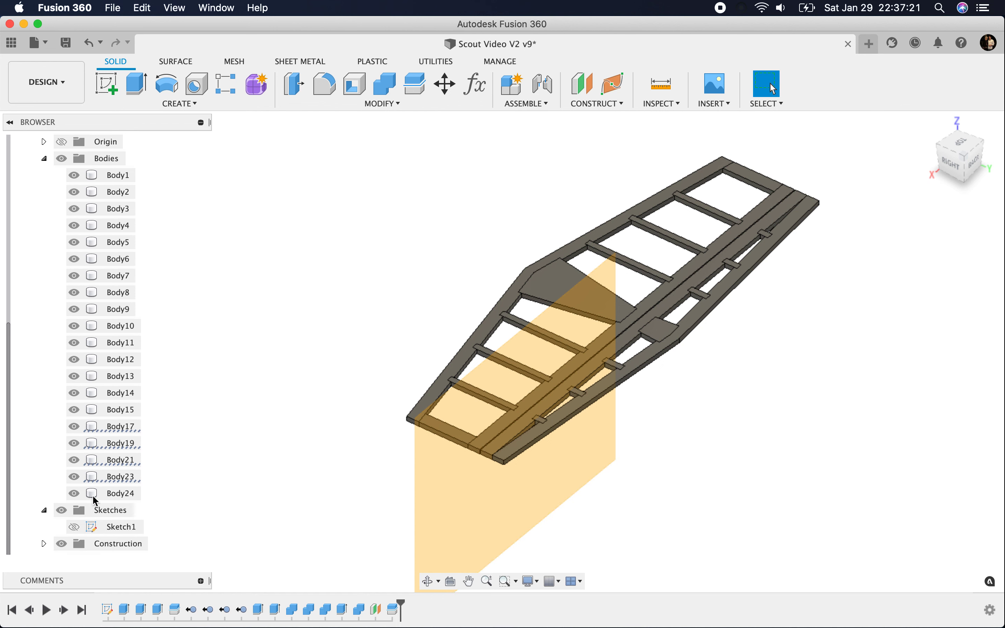
pyautogui.click(62, 544)
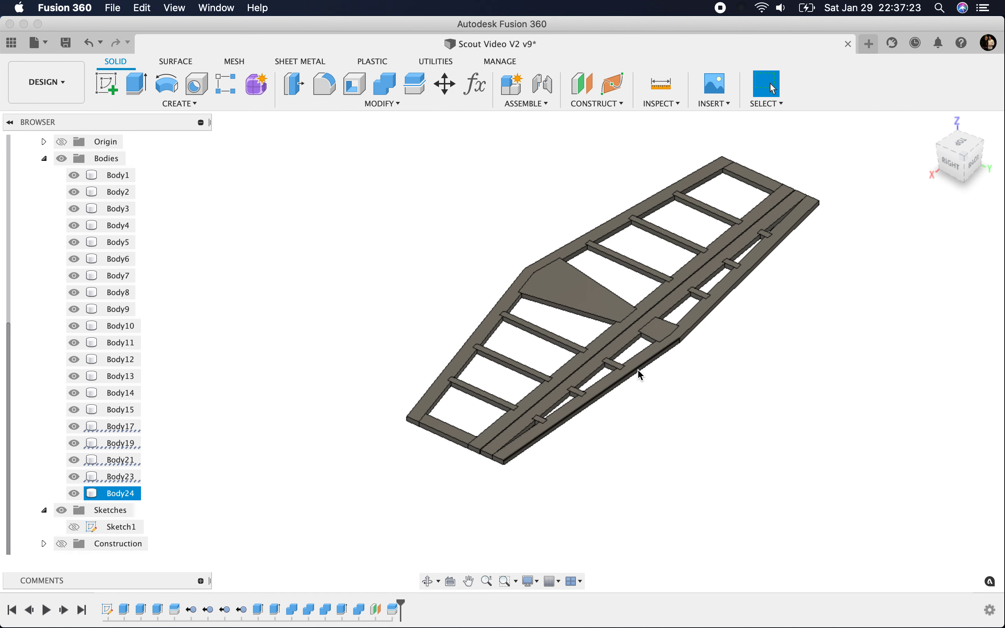
# Step: Inspect the split elevator by selecting its edge and spar and toggling the visibility of Body24, and show Sketch1
pyautogui.scroll(3, 581, 410)
pyautogui.click(541, 426)
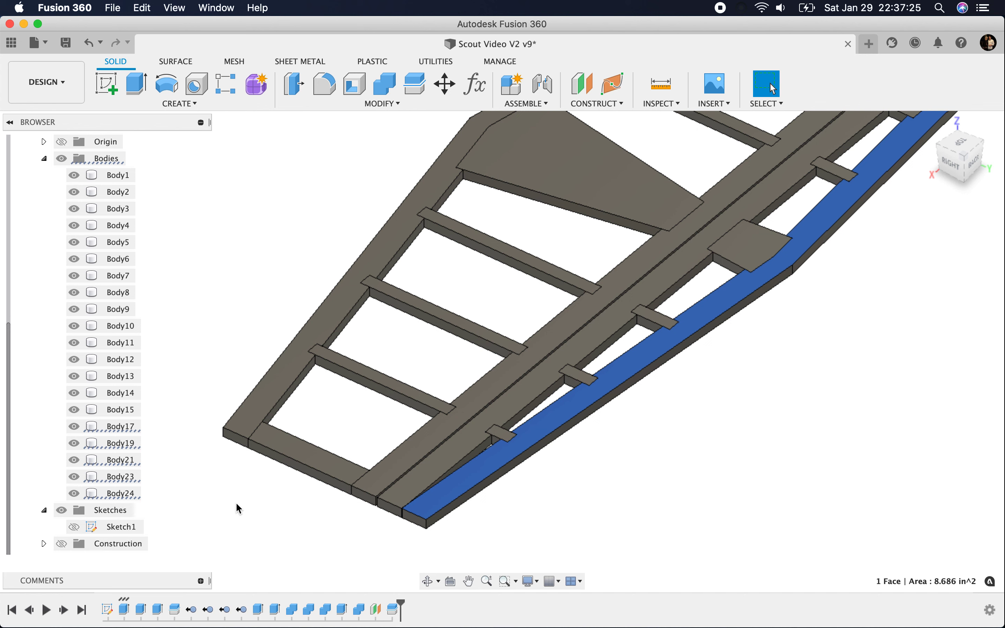
pyautogui.click(598, 501)
pyautogui.click(428, 473)
pyautogui.click(74, 192)
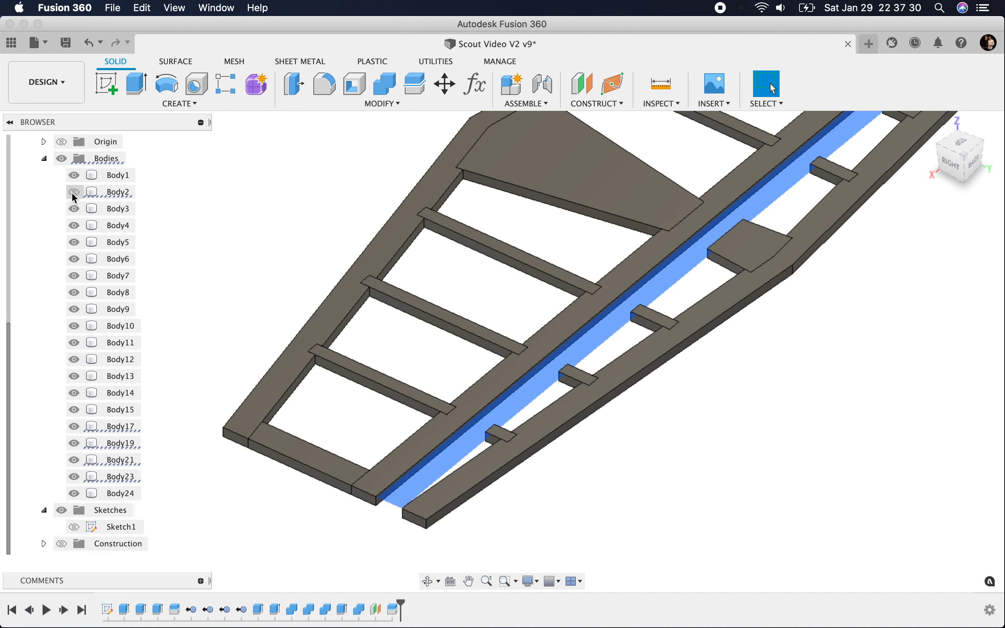
pyautogui.click(480, 474)
pyautogui.click(74, 494)
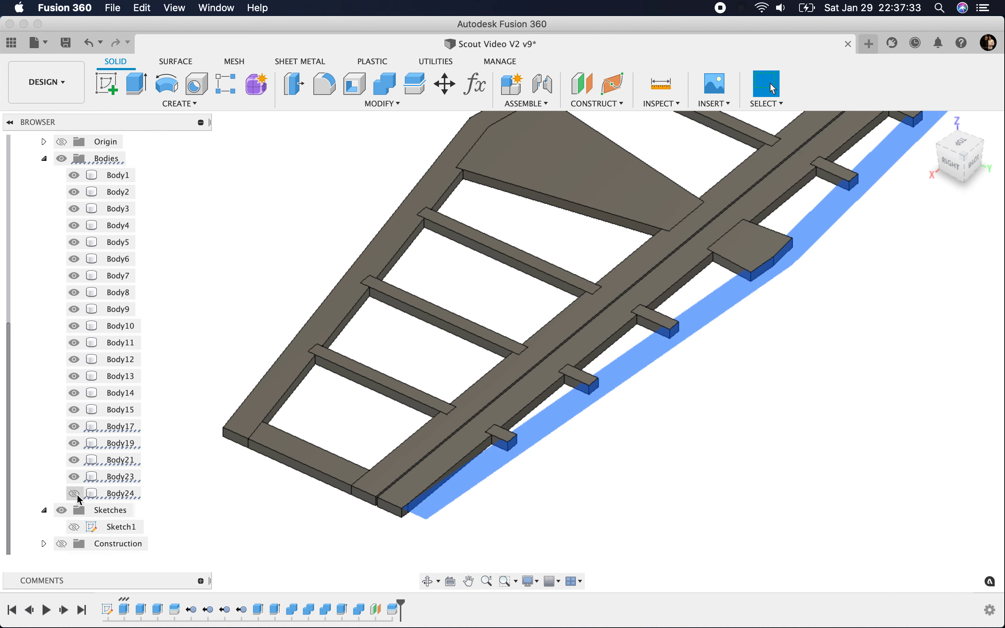
pyautogui.click(77, 496)
pyautogui.click(227, 486)
pyautogui.click(70, 426)
pyautogui.scroll(-5, 291, 458)
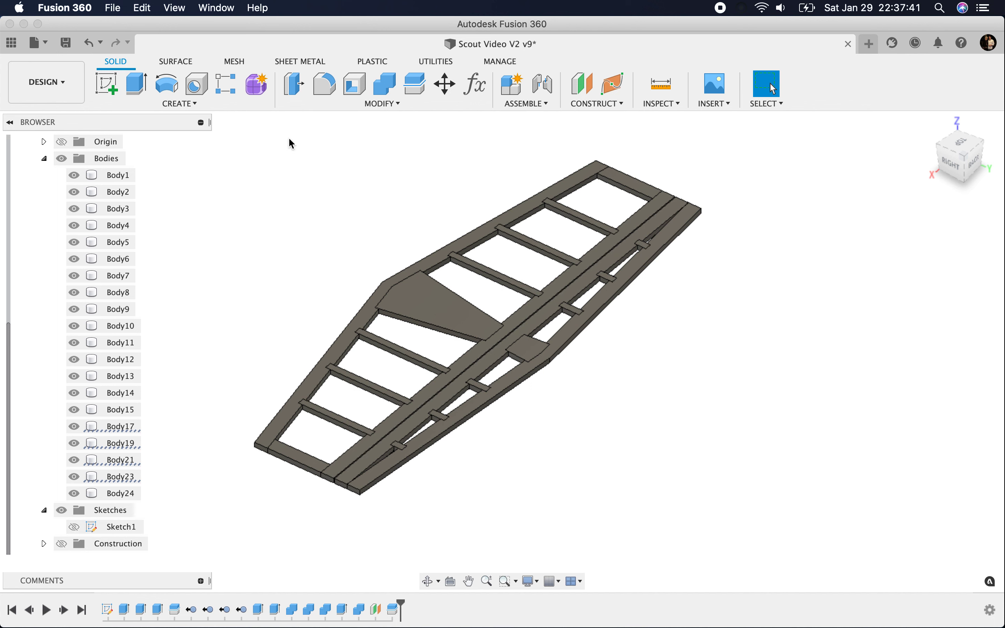
pyautogui.click(74, 527)
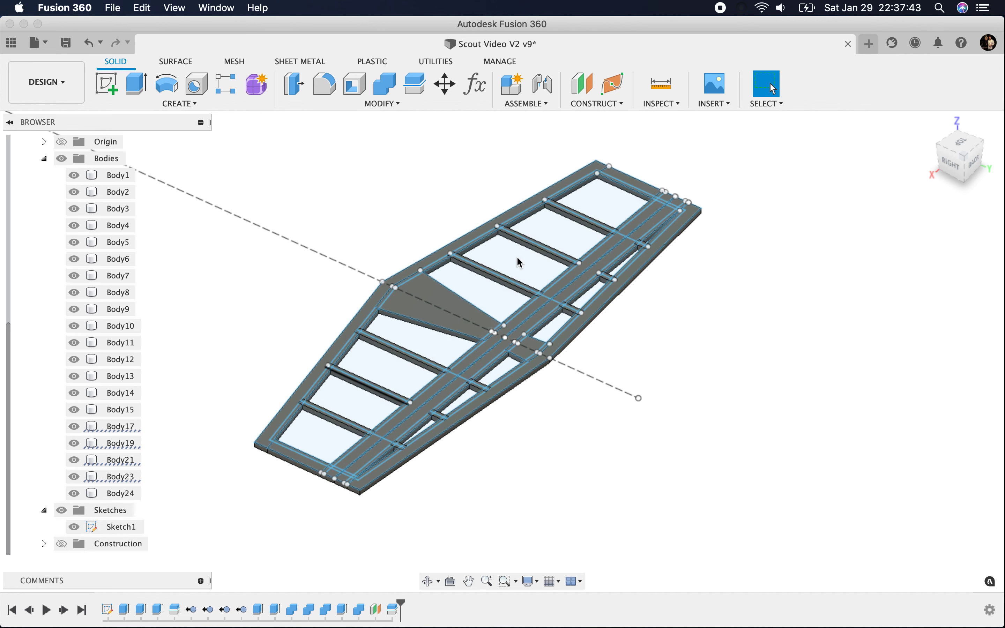
pyautogui.click(414, 84)
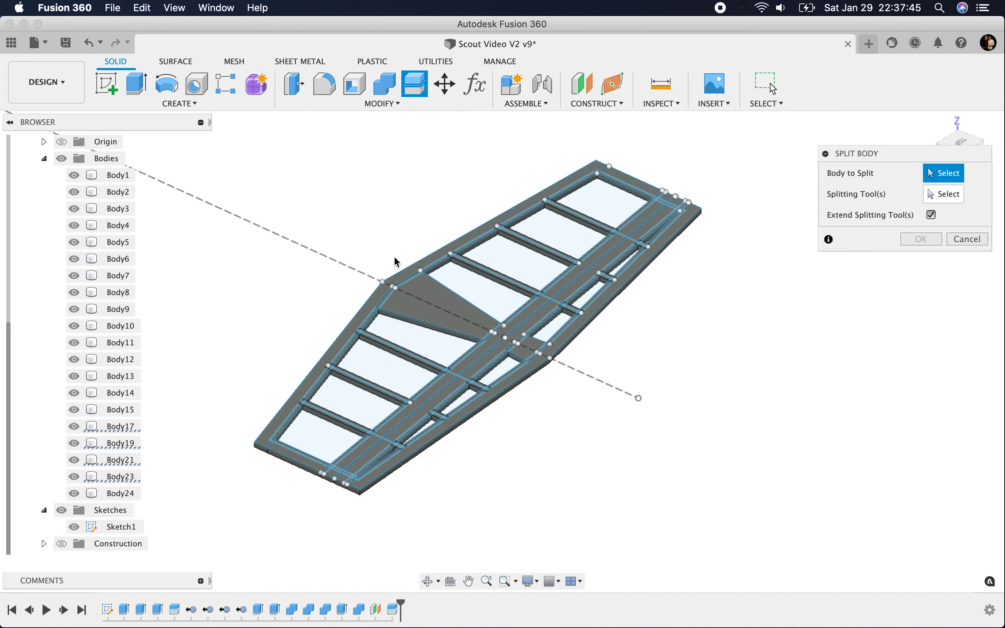
pyautogui.click(400, 272)
pyautogui.scroll(2, 516, 328)
pyautogui.scroll(2, 515, 328)
pyautogui.click(579, 434)
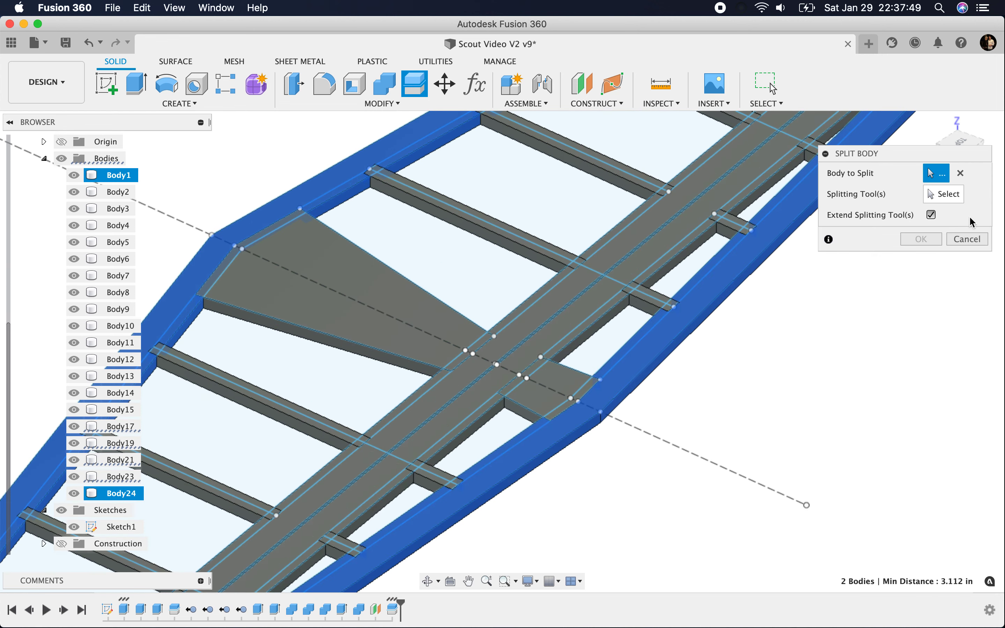
pyautogui.click(944, 195)
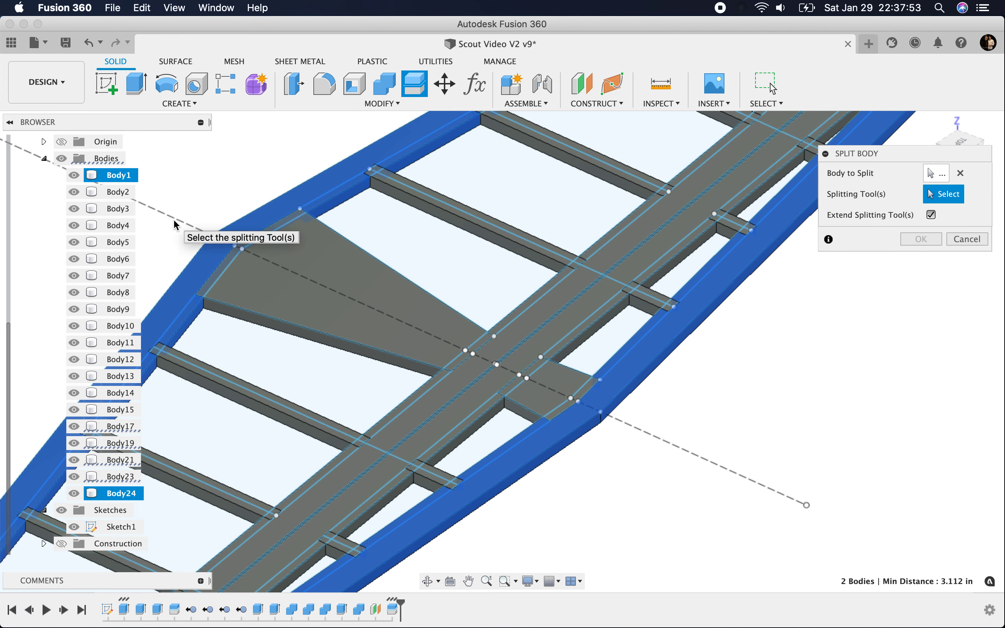
pyautogui.scroll(-4, 361, 177)
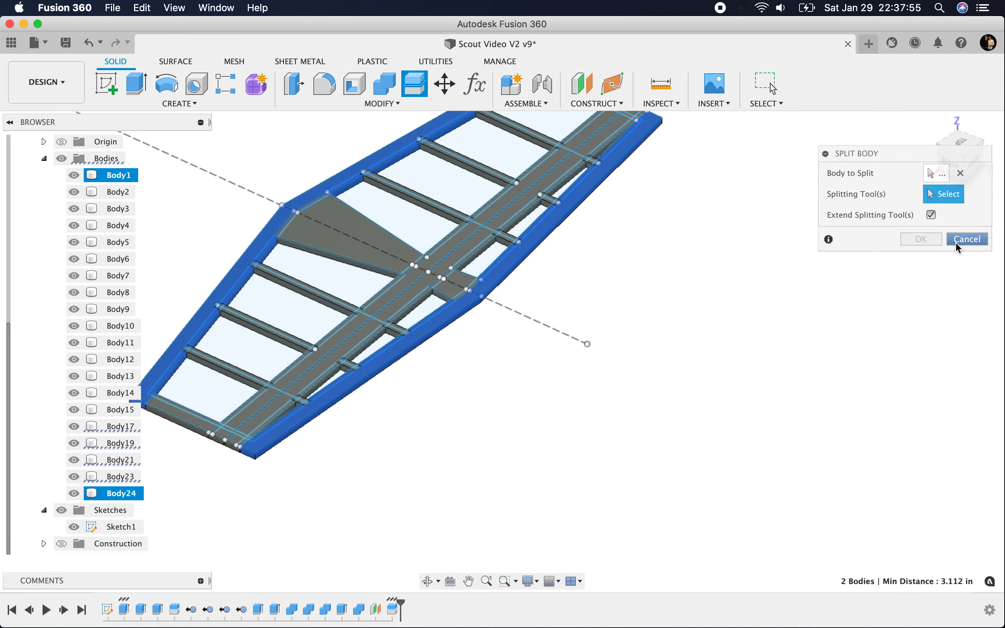
pyautogui.click(966, 240)
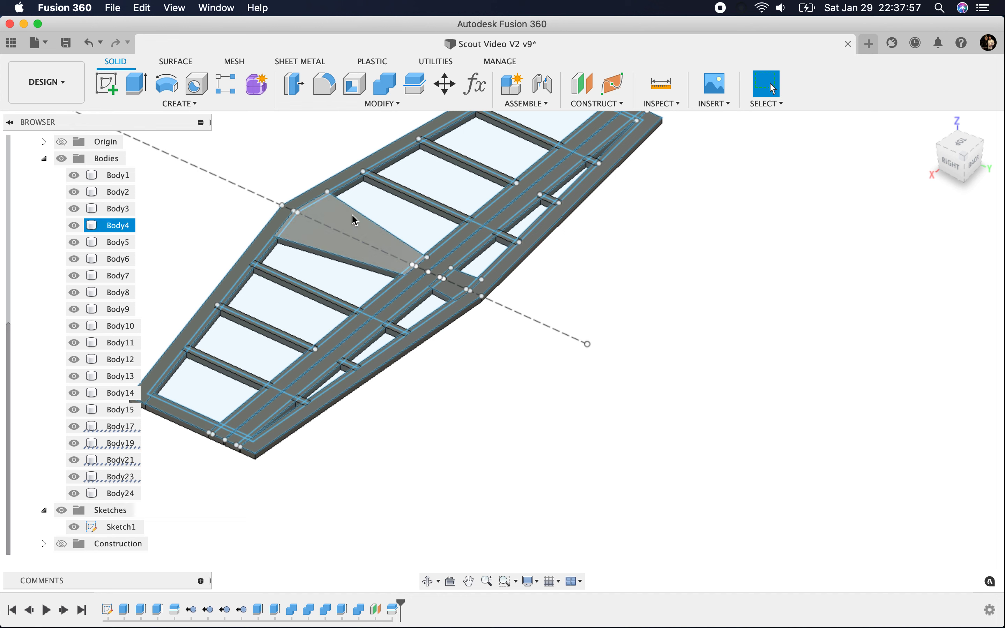
# Step: Create a construction plane at 90 degrees through the stabilizer's dashed centerline, with the Construction folder shown
pyautogui.click(591, 104)
pyautogui.click(595, 132)
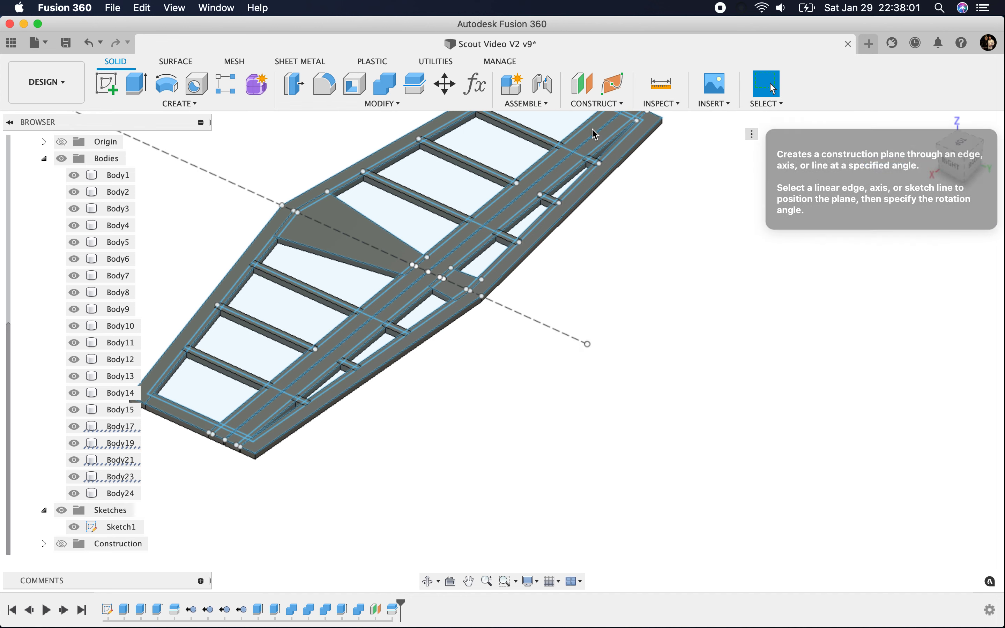
pyautogui.click(505, 309)
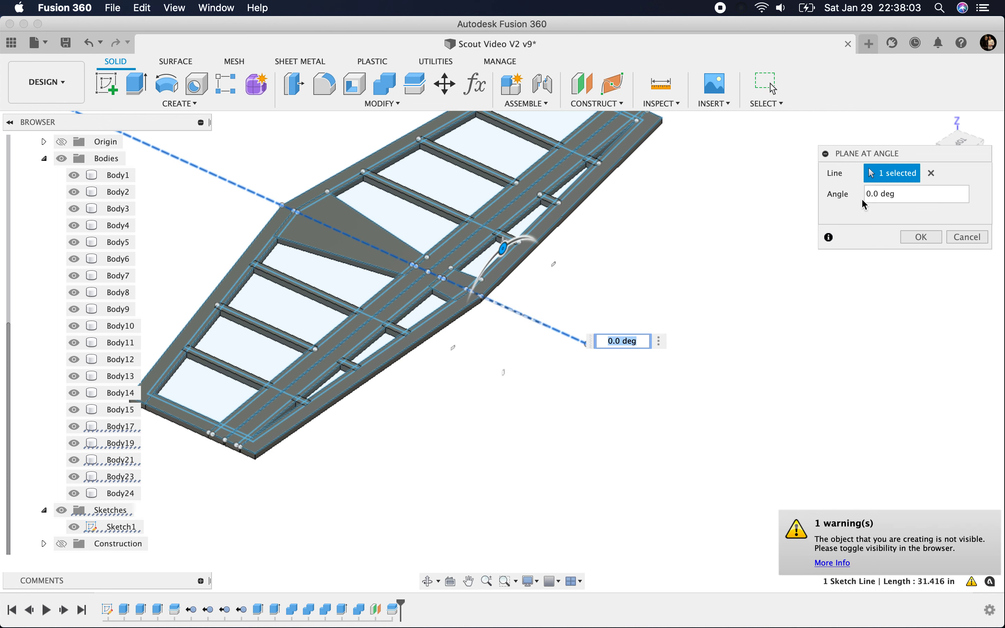
pyautogui.click(61, 544)
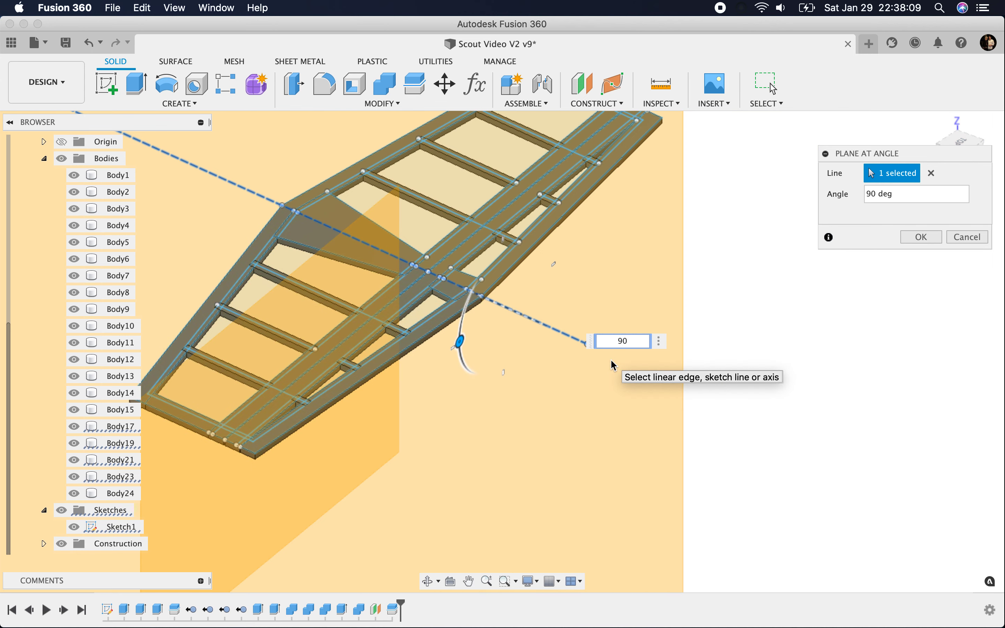
pyautogui.click(969, 145)
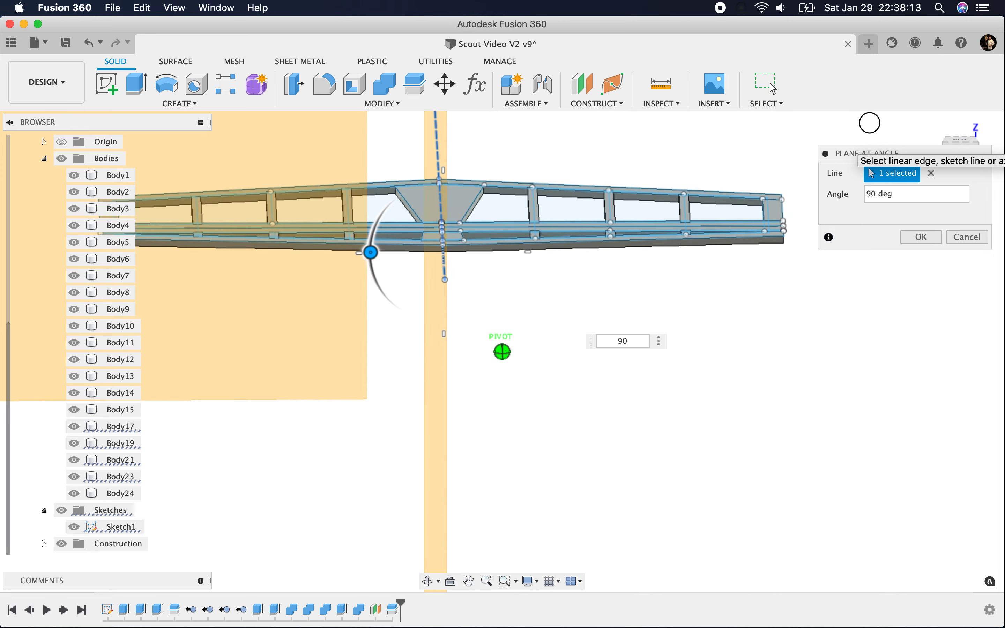
pyautogui.click(919, 237)
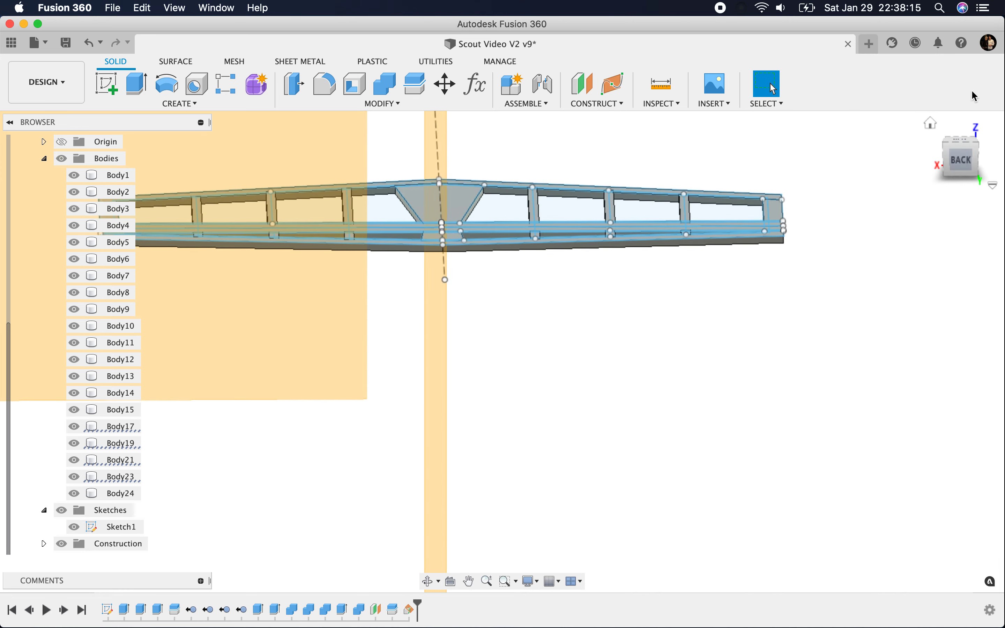
# Step: Split Body1 and Body24, the leading and trailing edges, in two with the new plane through the centerline
pyautogui.moveTo(964, 164); pyautogui.dragTo(974, 185)
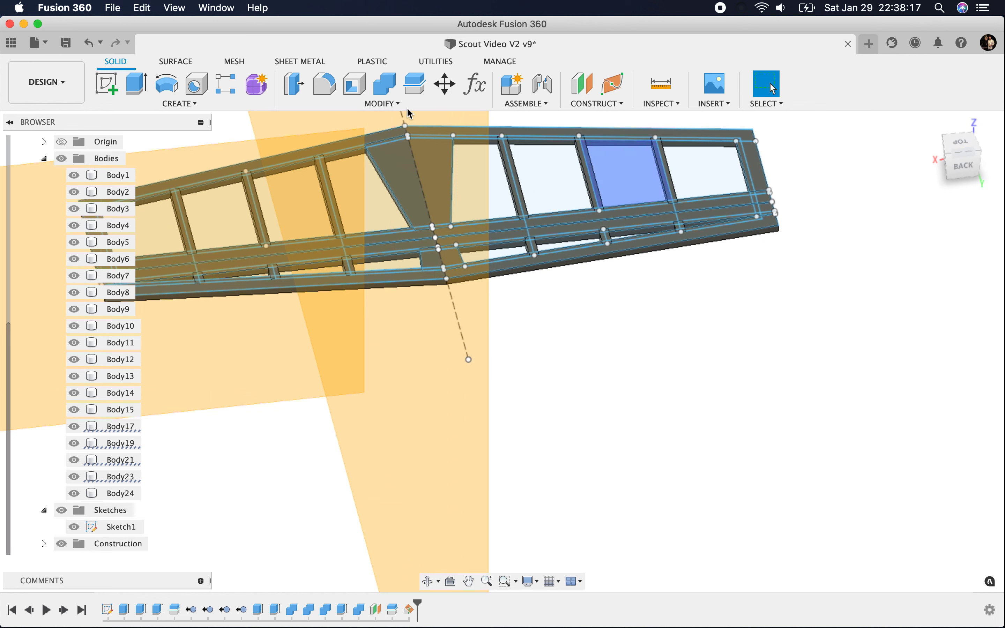
pyautogui.click(419, 92)
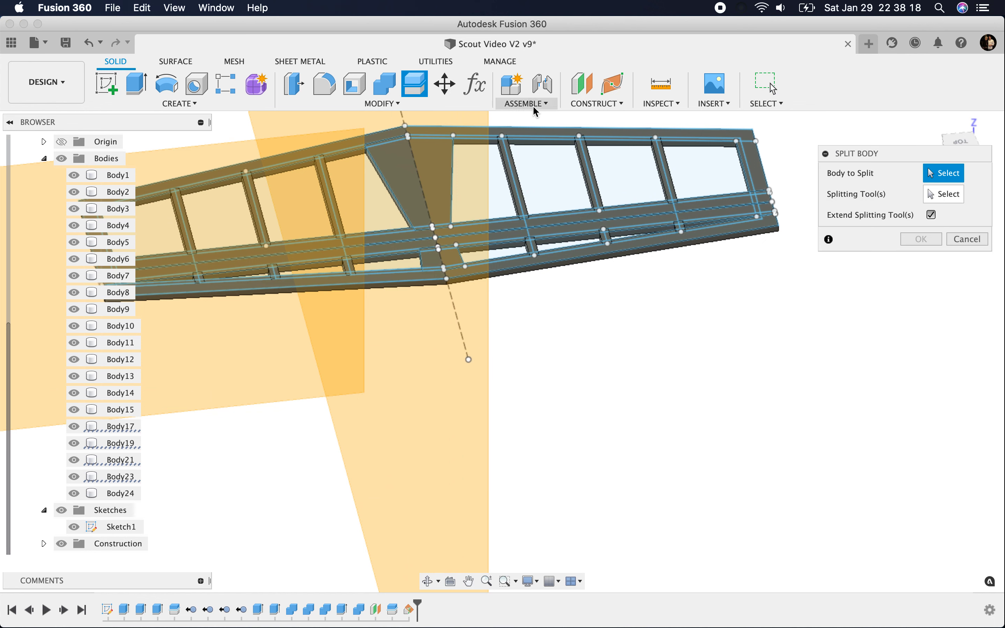
pyautogui.click(536, 135)
pyautogui.click(516, 280)
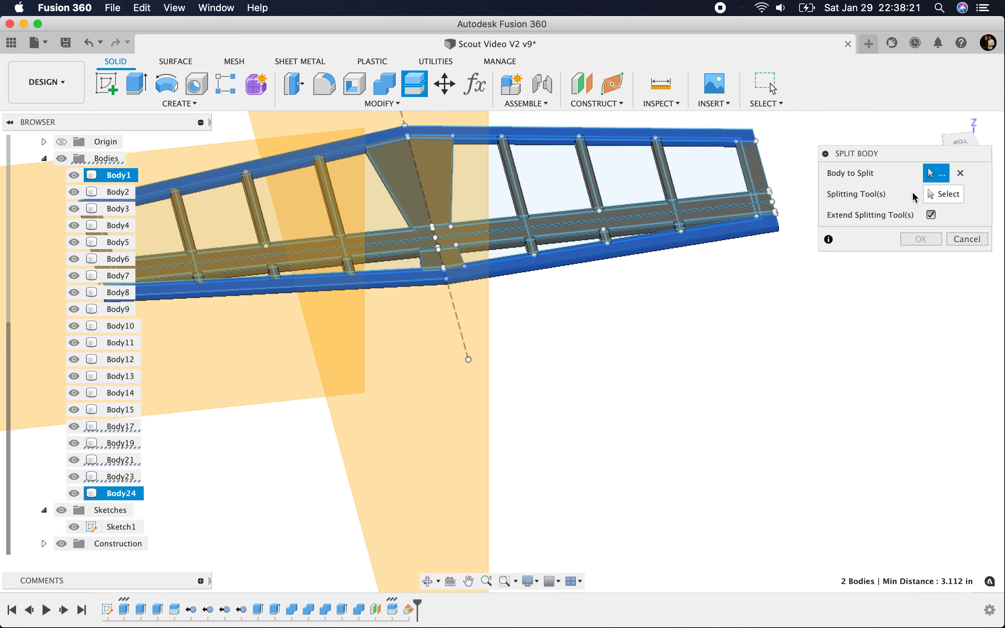
pyautogui.click(940, 194)
pyautogui.click(444, 386)
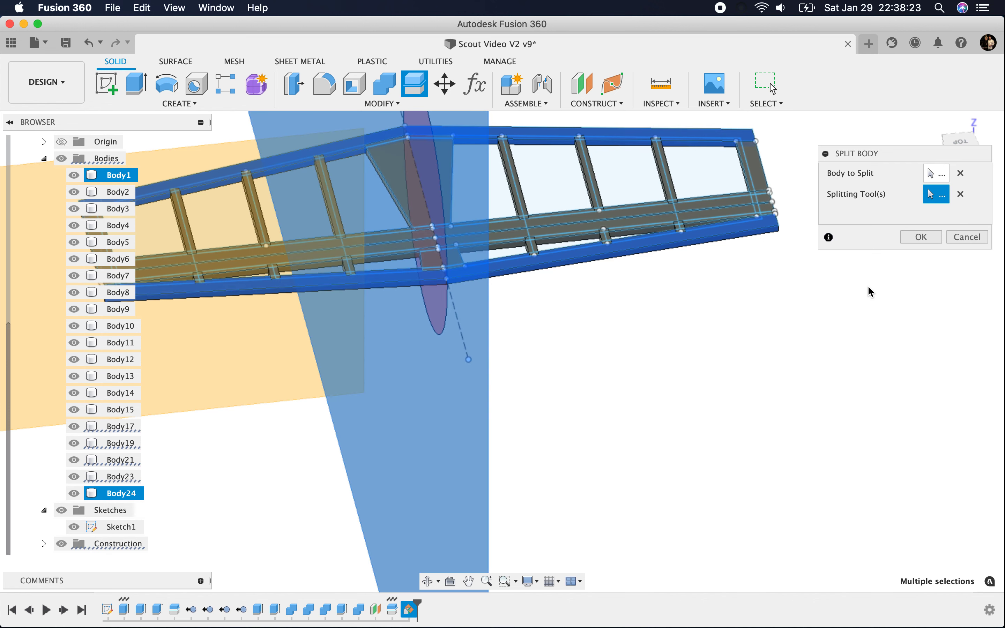
pyautogui.click(923, 237)
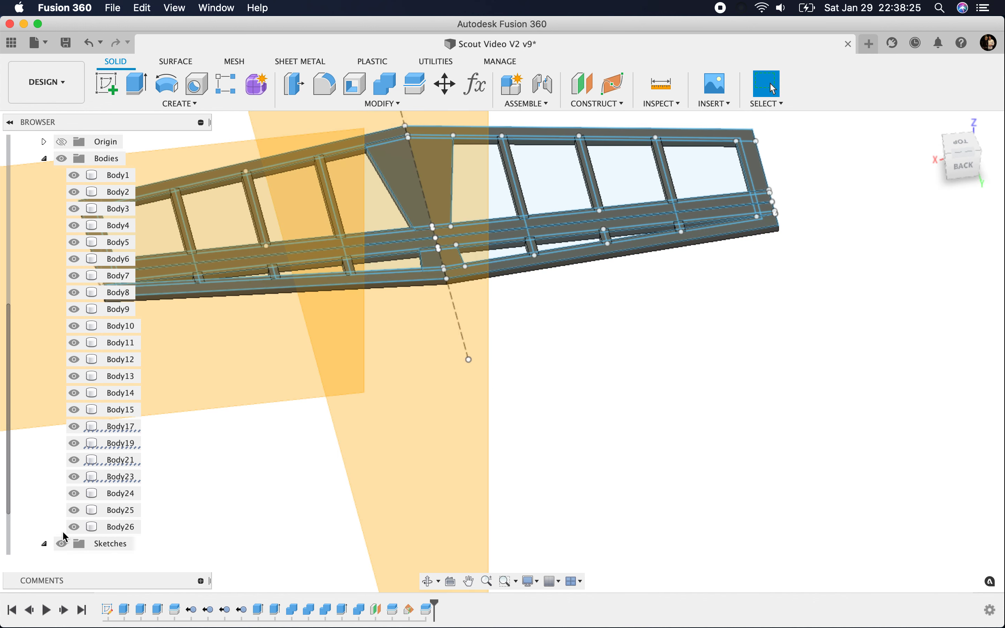
# Step: Hide the horizontal stabilizer's Construction and Sketches folders
pyautogui.scroll(-2, 65, 537)
pyautogui.click(63, 544)
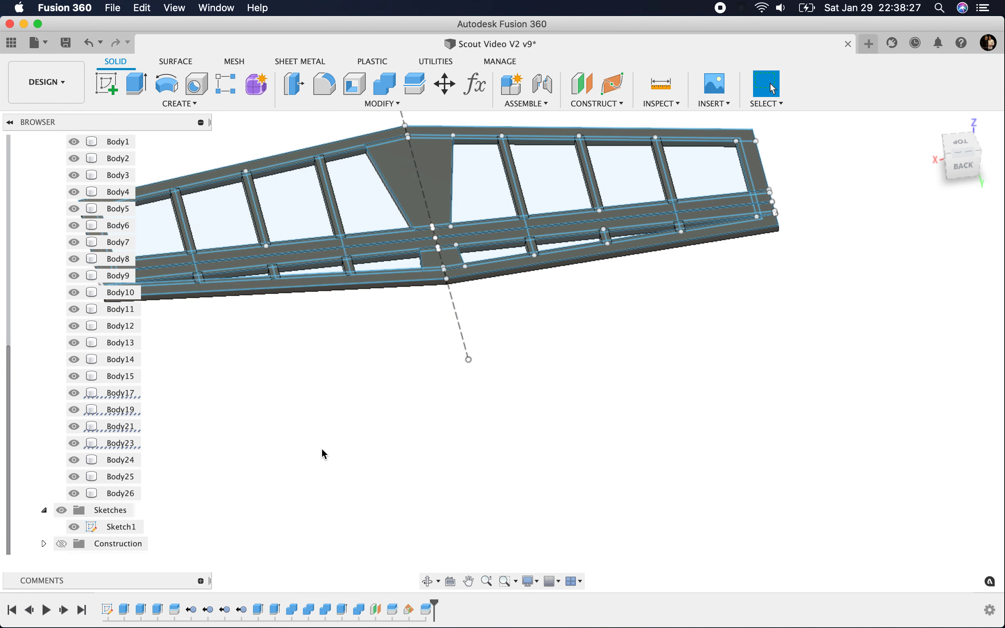
pyautogui.click(63, 511)
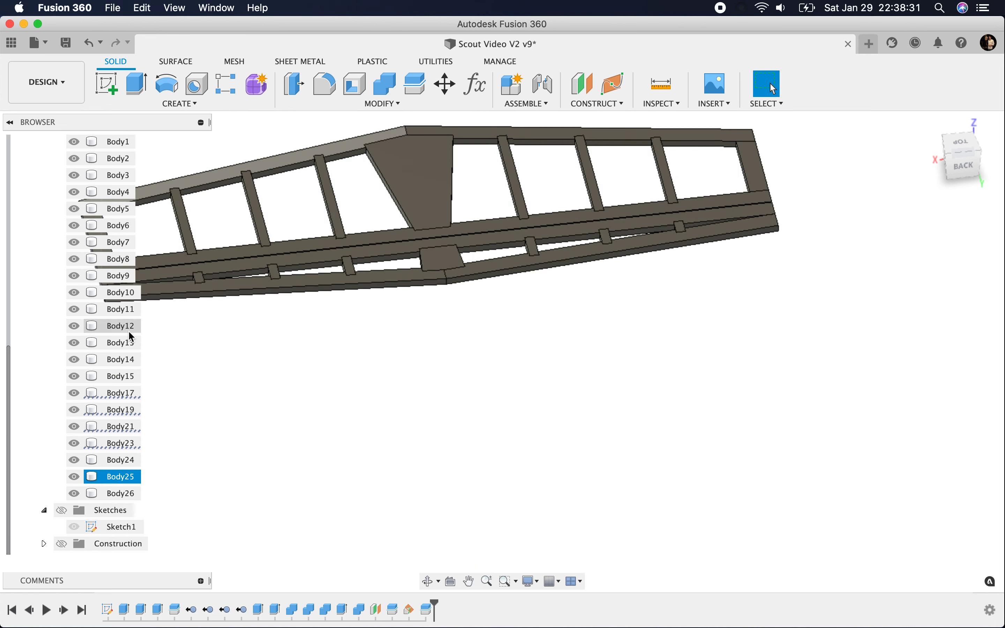
# Step: Check which stabilizer piece each body represents by toggling the visibility of Body1, Body3, Body4, Body5 and Body7 one at a time
pyautogui.scroll(5, 129, 332)
pyautogui.scroll(1, 769, 198)
pyautogui.moveTo(964, 159)
pyautogui.mouseDown()
pyautogui.moveTo(897, 172)
pyautogui.moveTo(677, 154)
pyautogui.mouseUp()
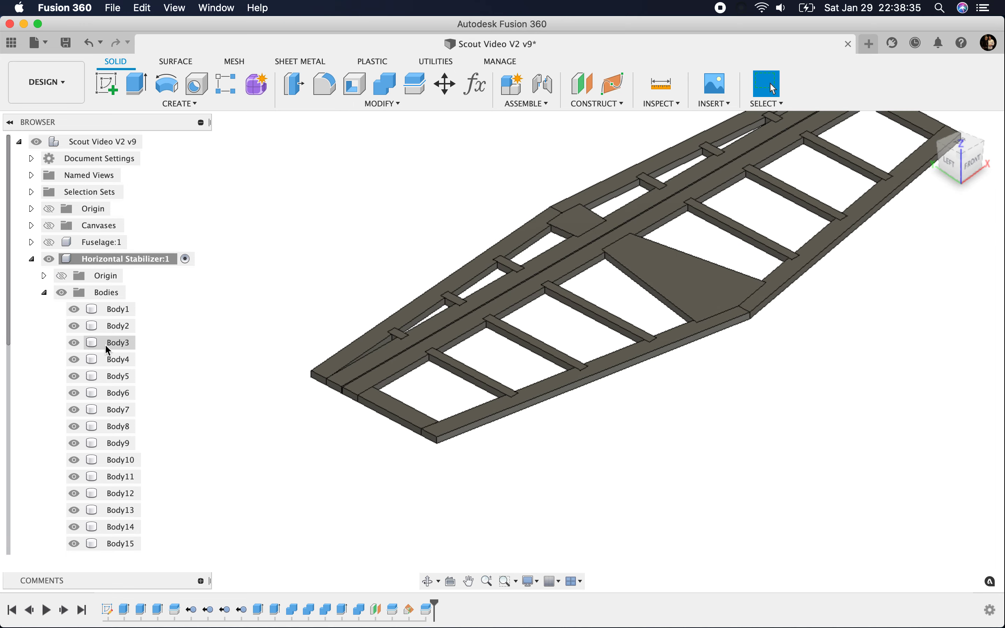
pyautogui.click(73, 312)
pyautogui.click(73, 313)
pyautogui.click(77, 341)
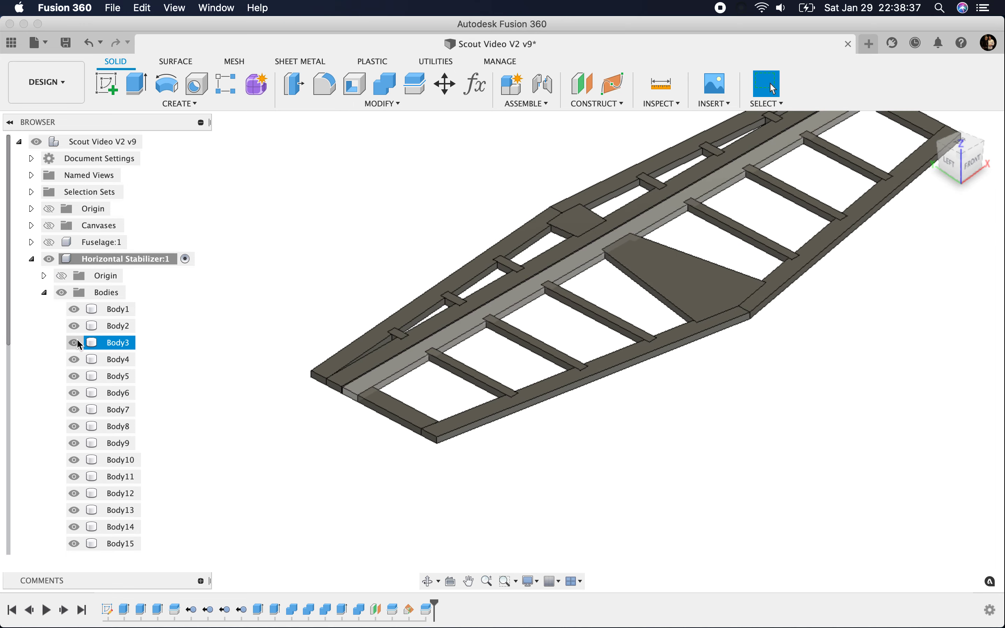
pyautogui.click(77, 340)
pyautogui.click(75, 356)
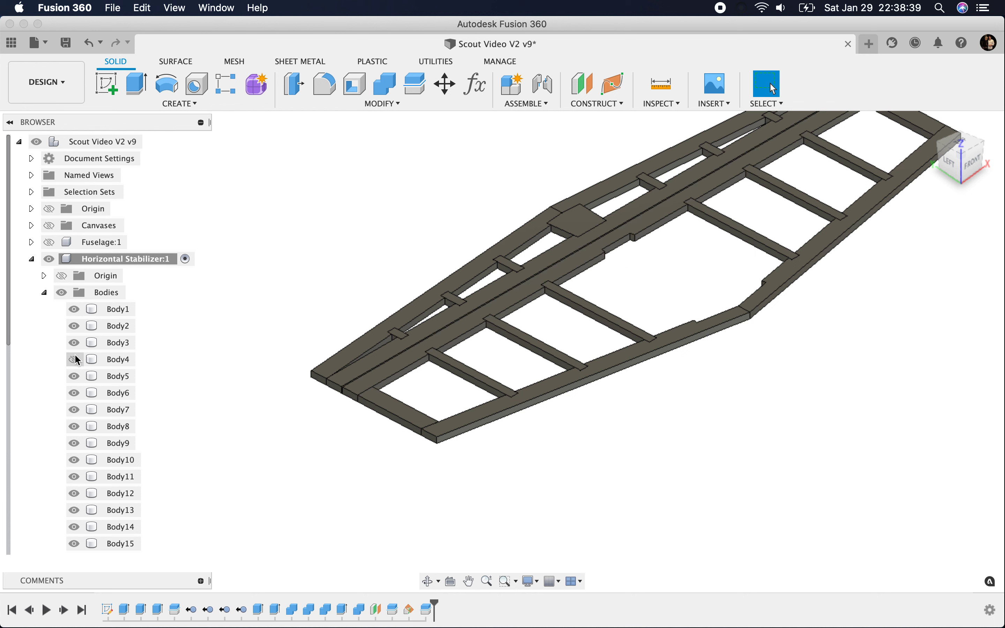
pyautogui.click(75, 359)
pyautogui.click(76, 377)
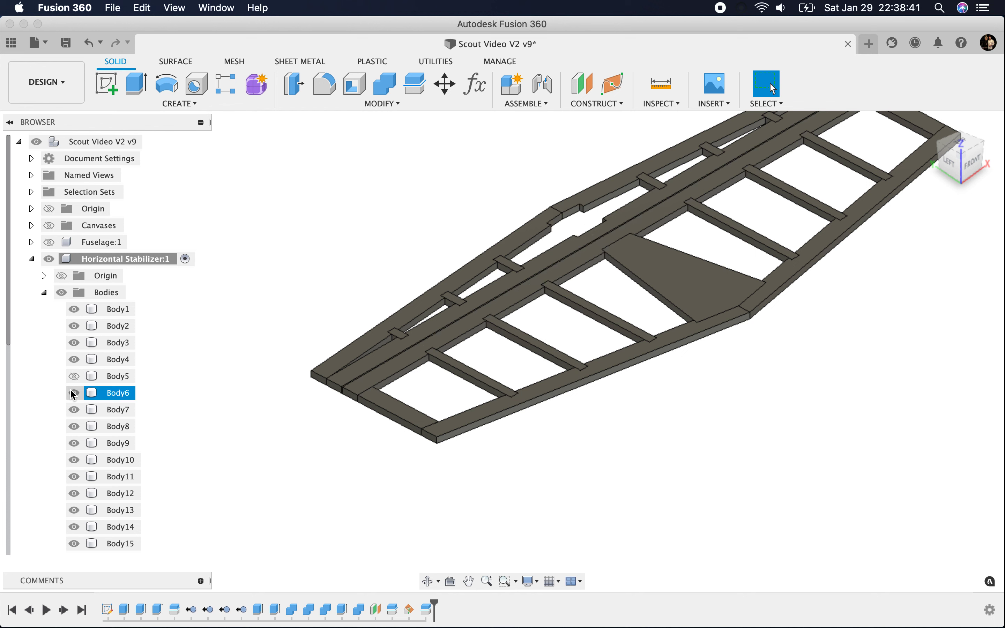
pyautogui.click(72, 377)
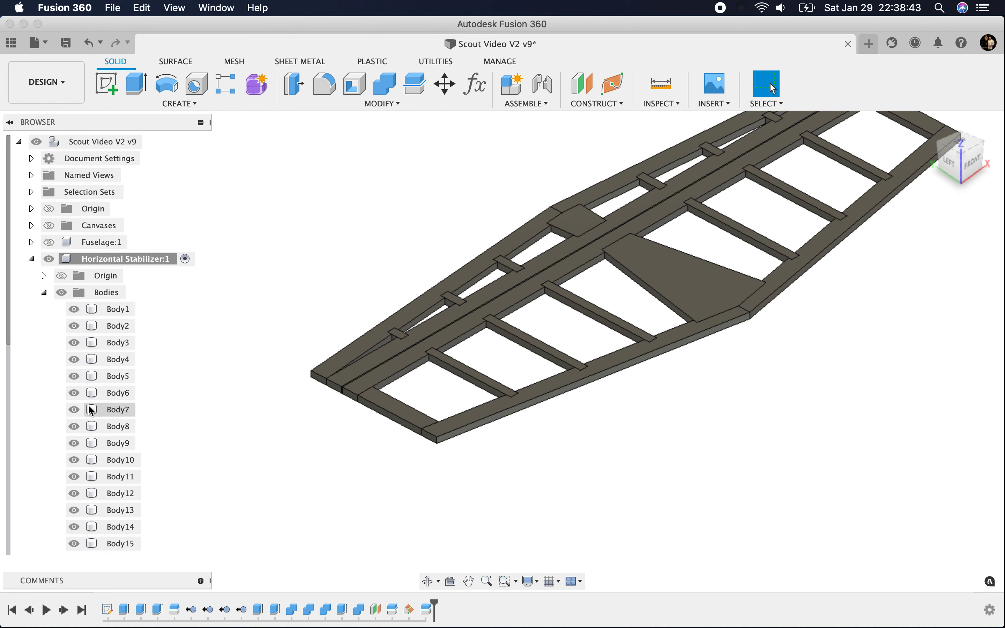
pyautogui.click(68, 410)
pyautogui.click(69, 409)
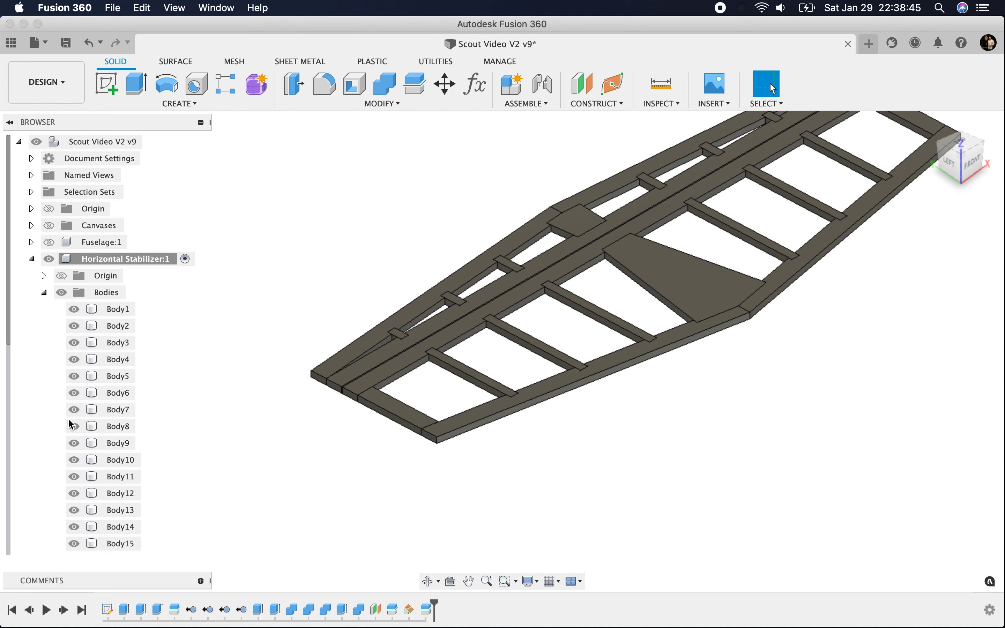